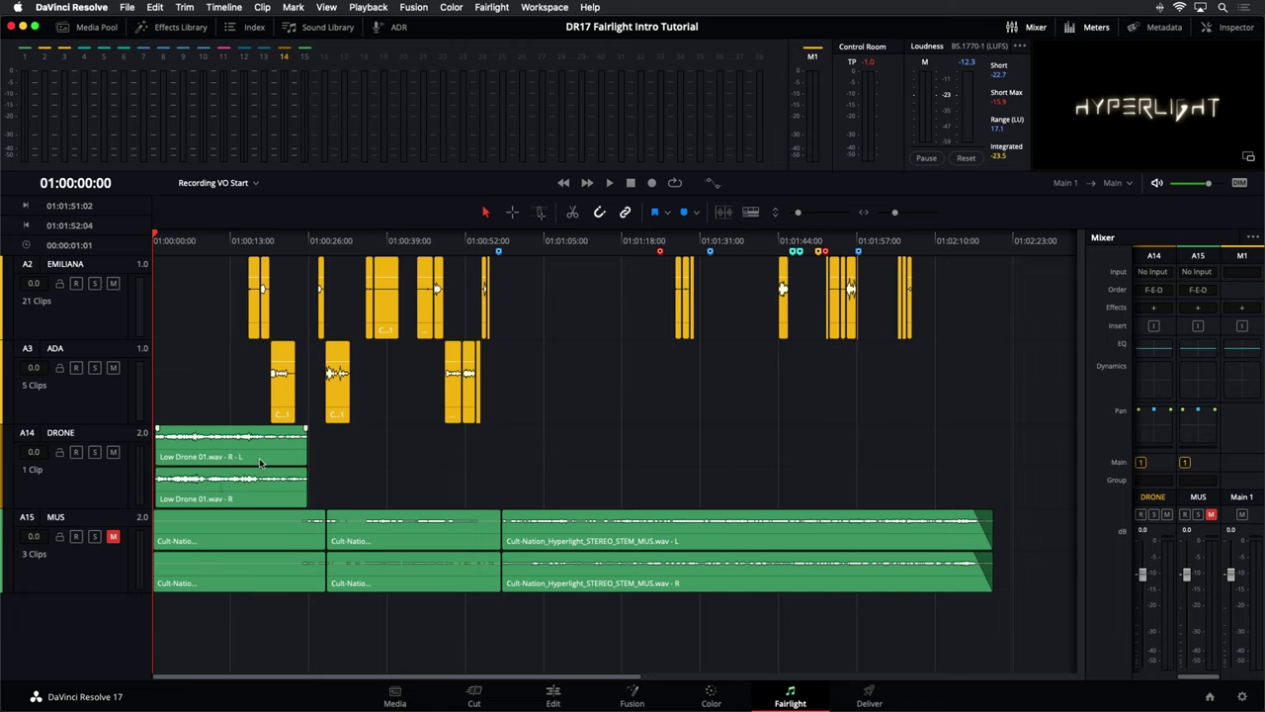
Move the Low Drone 01.wav clip to the very start of the timeline and make the DRONE track taller
left_click(259, 458)
key("d")
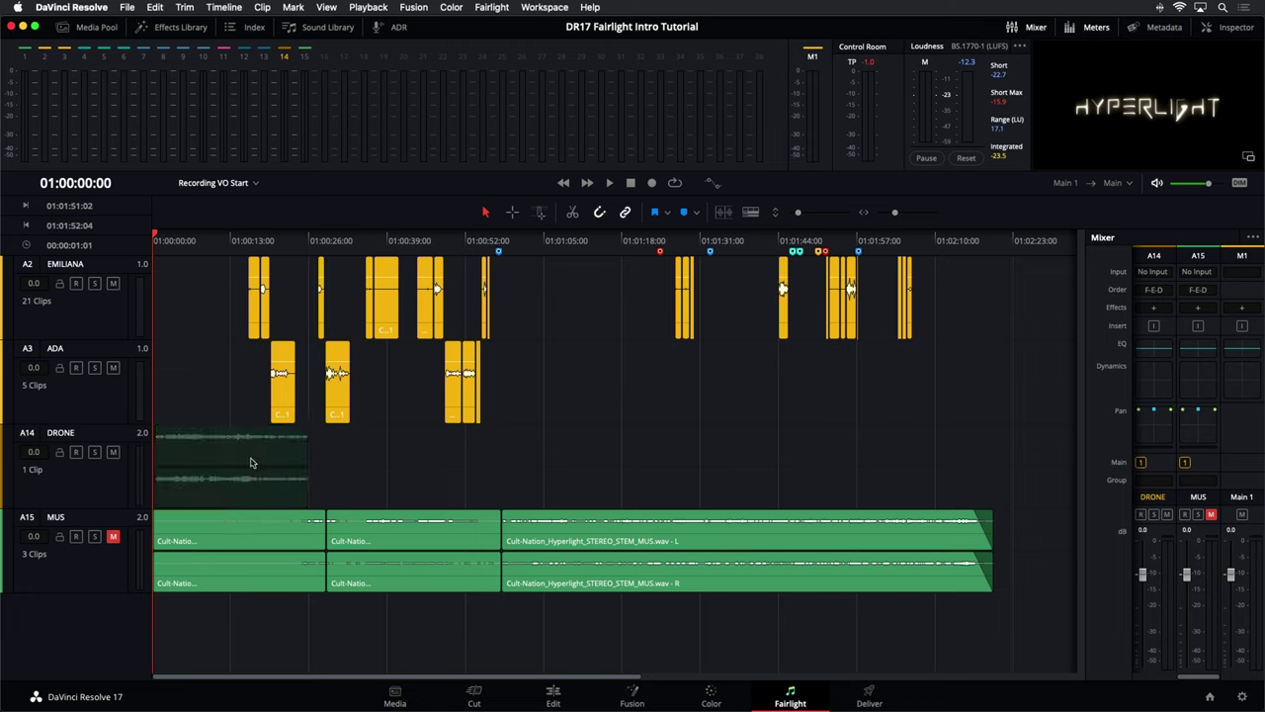
key("d")
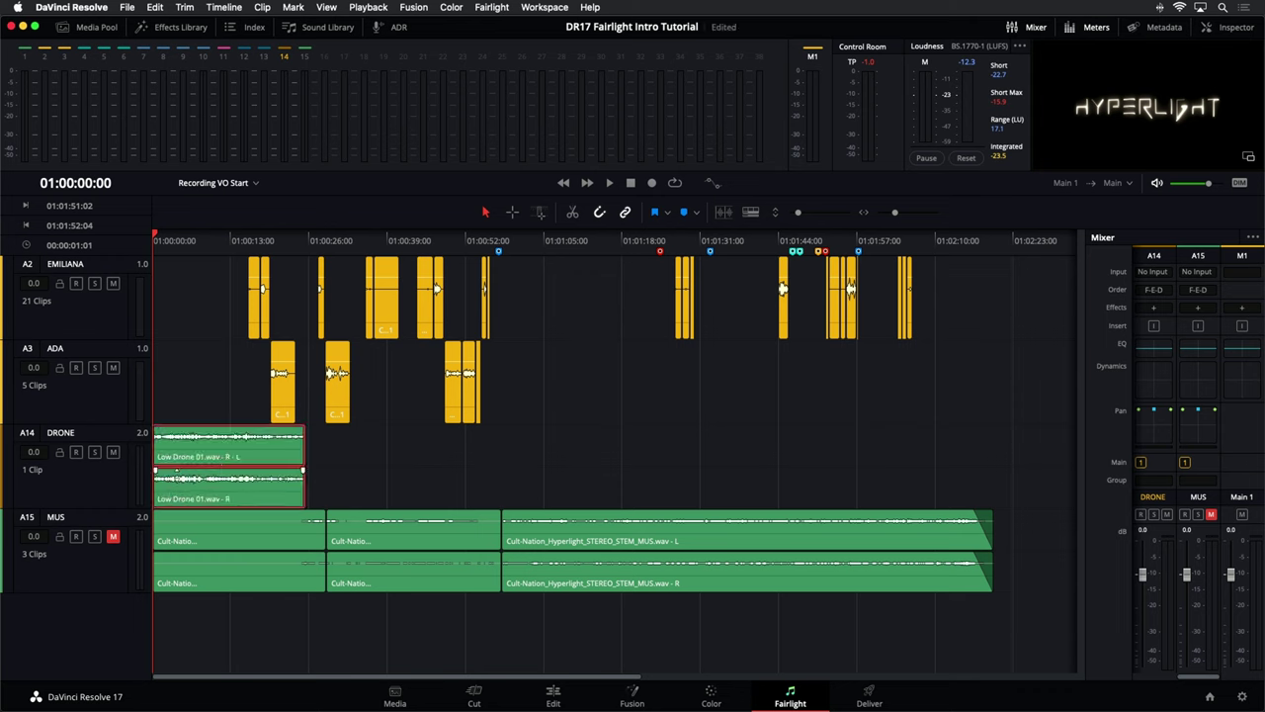
left_click_drag(111, 507, 111, 584)
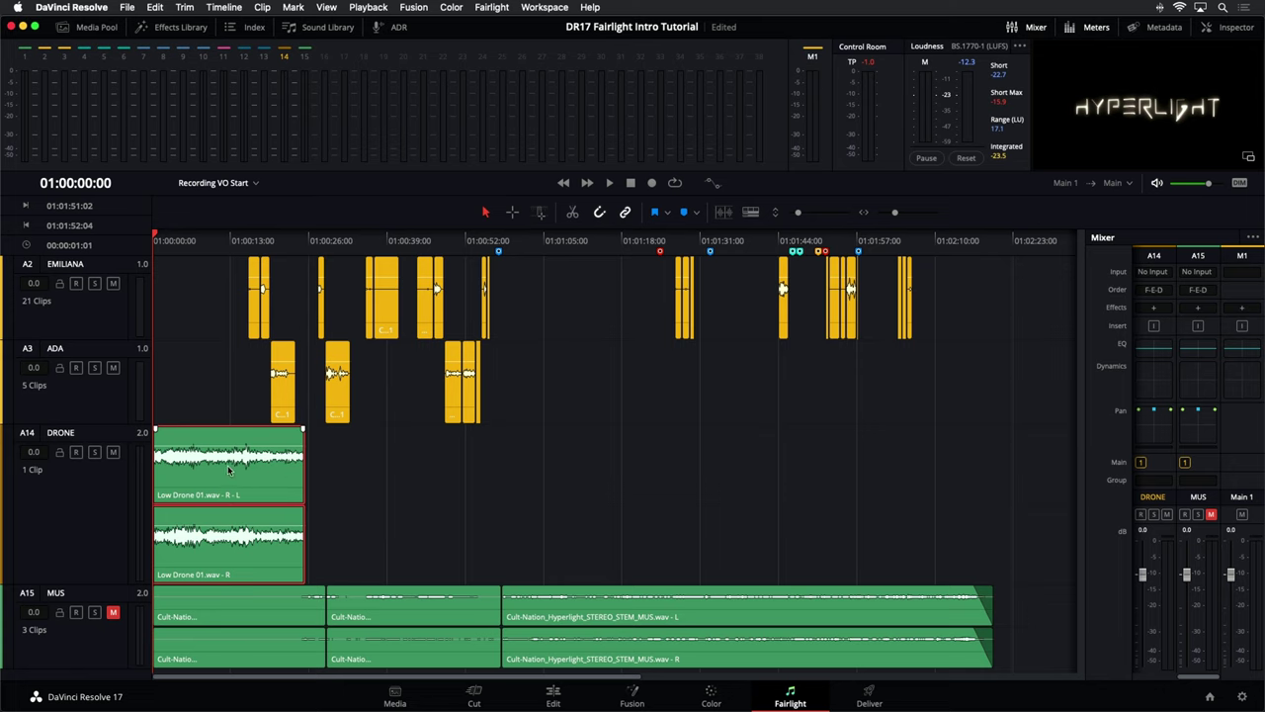
Duplicate the Low Drone clip over the end of the original, moving the copy back and forth to check what it overwrites
left_click_drag(229, 465, 342, 472)
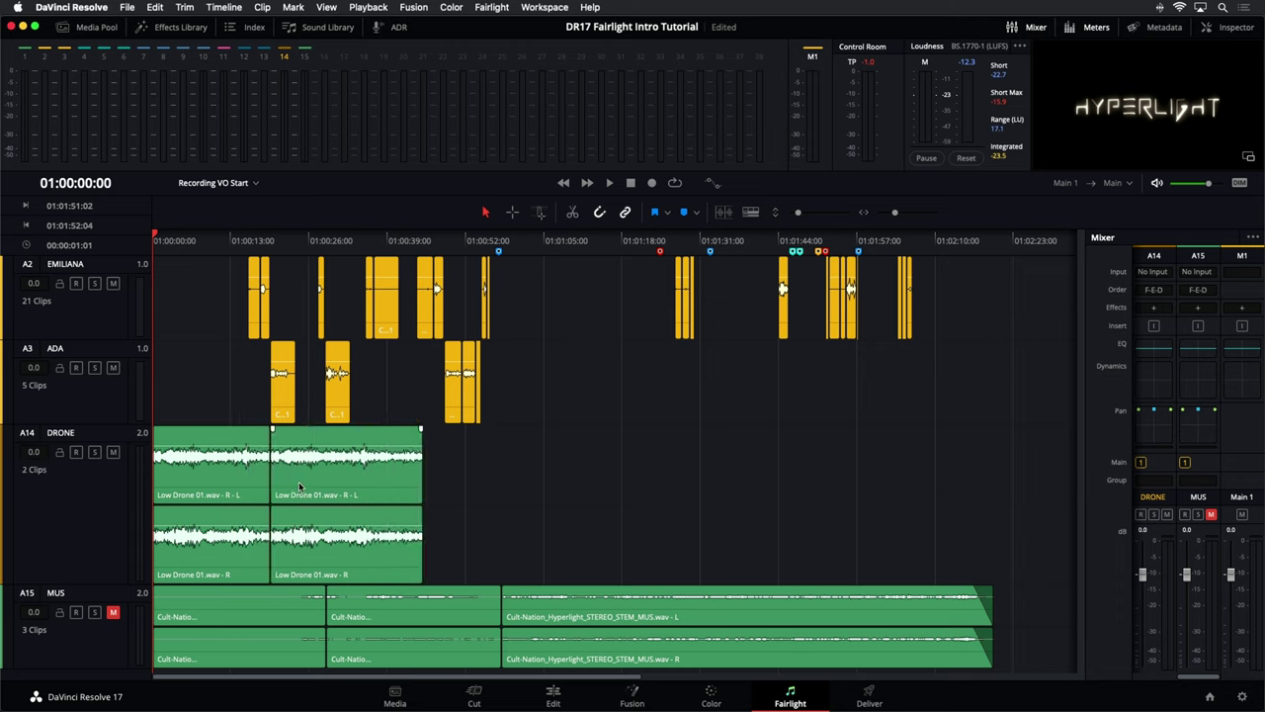
left_click_drag(298, 484, 352, 487)
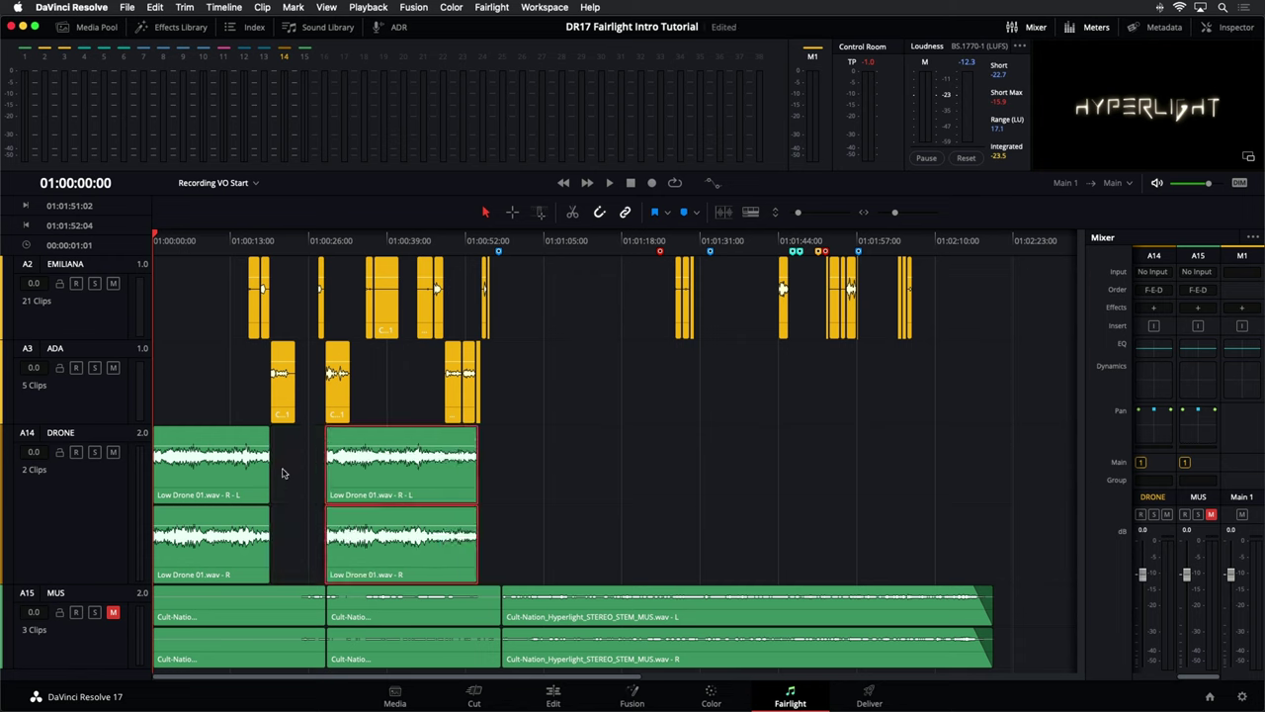
left_click_drag(266, 478, 305, 479)
left_click_drag(382, 480, 278, 480)
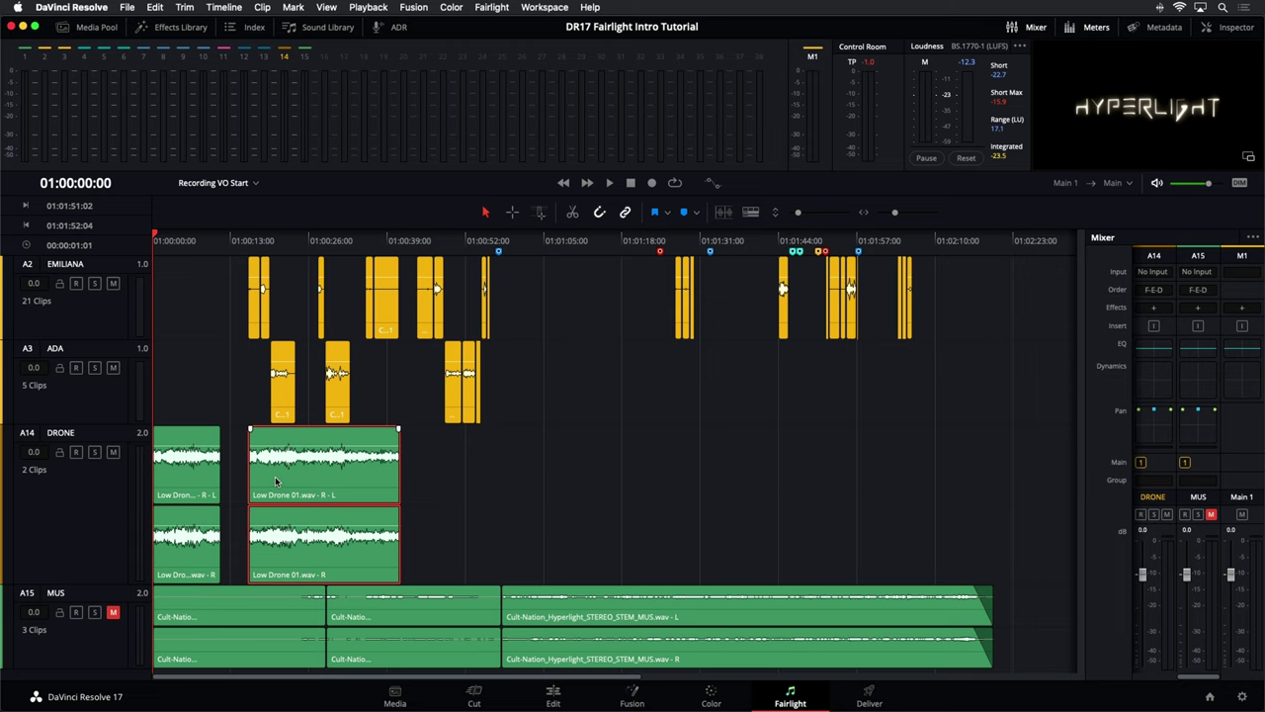
Turn on Layered Audio Editing and separate the two drone clips, extending the first one back to its full length
left_click(235, 8)
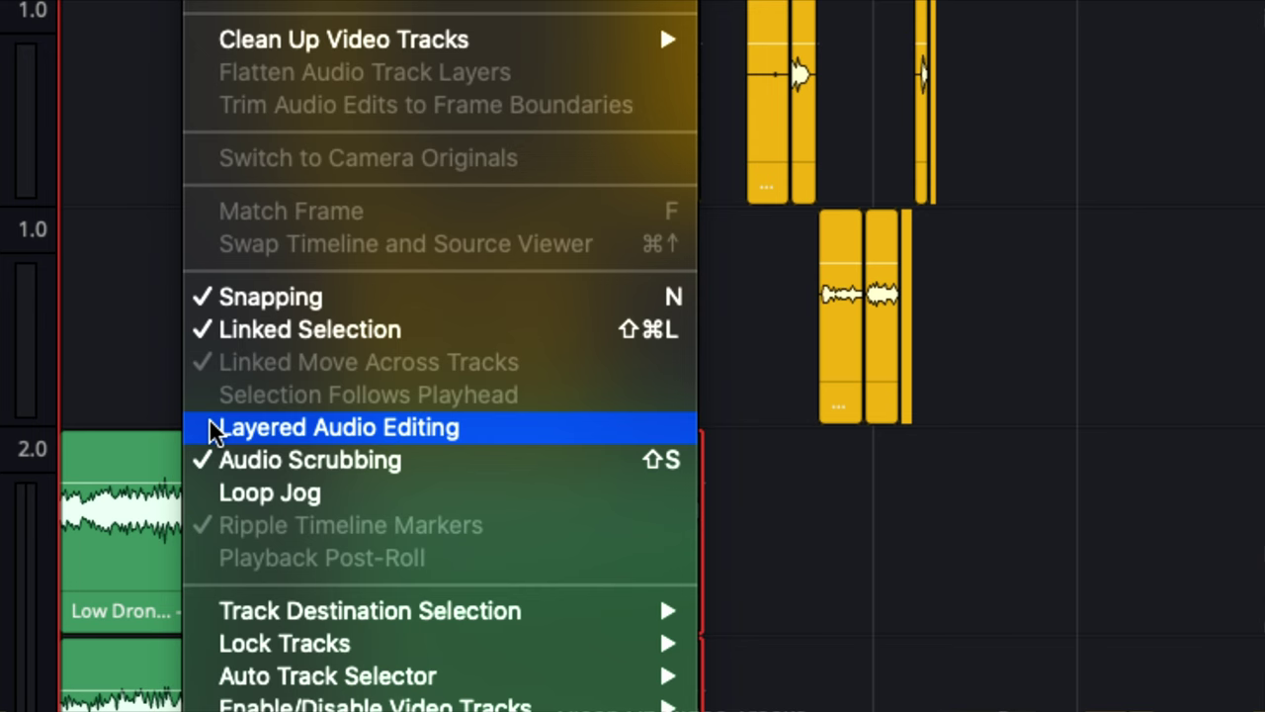
left_click(207, 427)
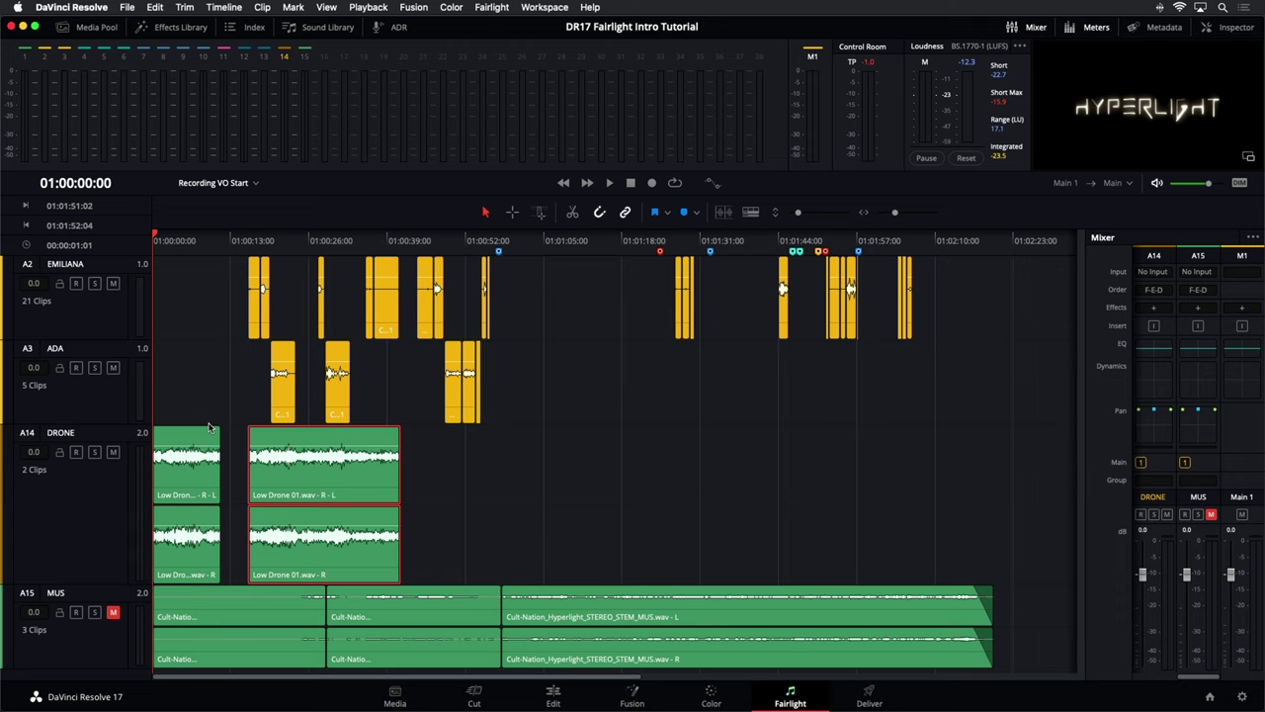
left_click_drag(311, 465, 480, 467)
left_click_drag(220, 484, 307, 479)
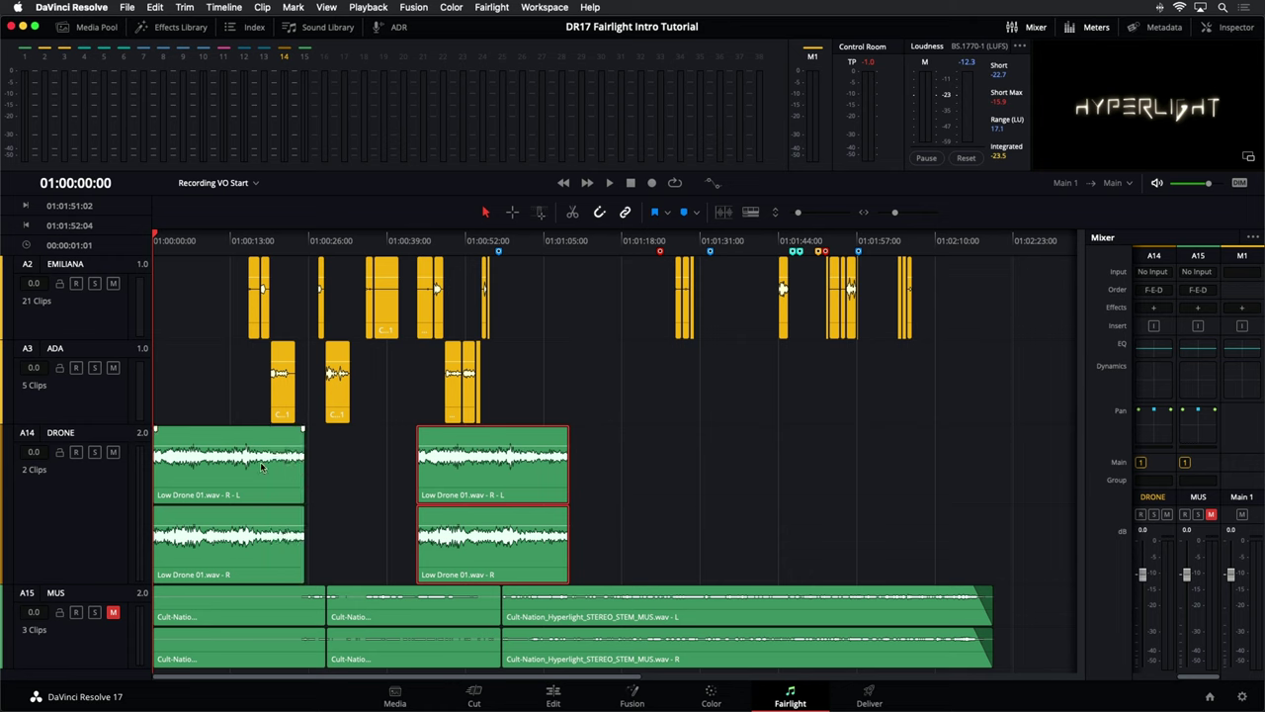
Add a short fade-in to both drone clips and layer the second clip over the end of the first
mouse_move(155, 431)
left_mouse_down()
mouse_move(182, 430)
mouse_move(171, 432)
left_mouse_up()
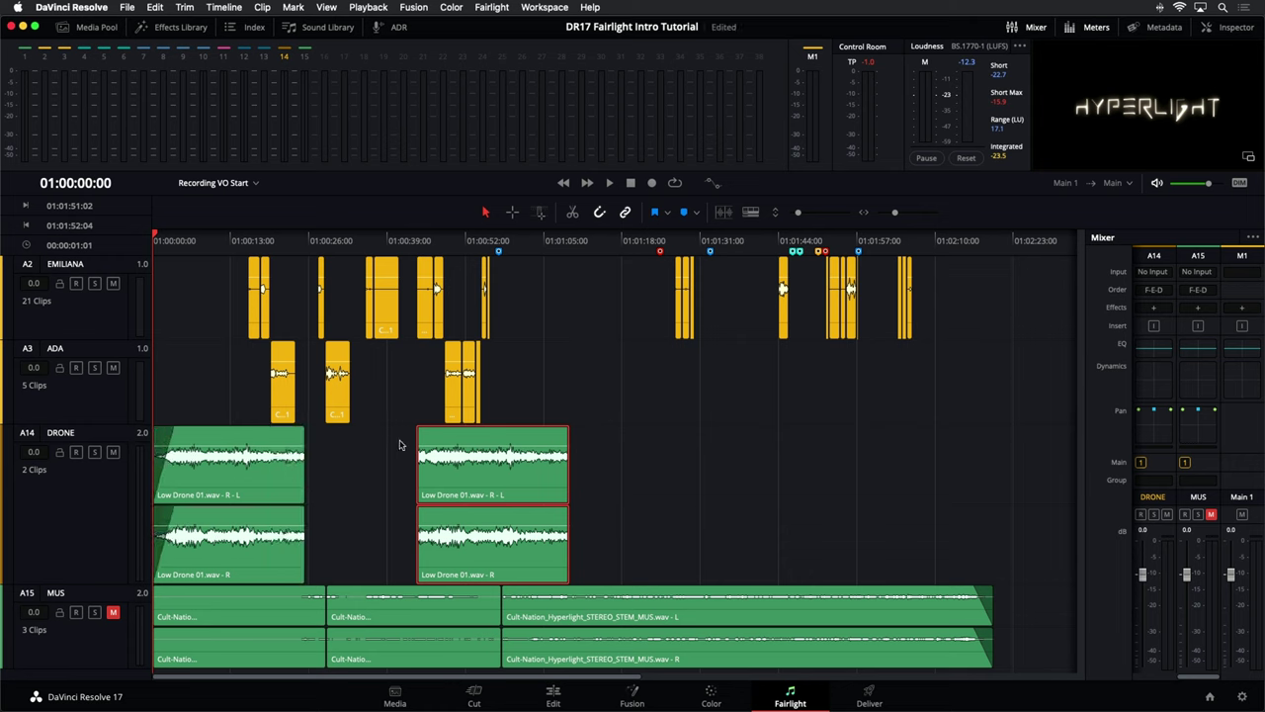
left_click_drag(413, 429, 437, 429)
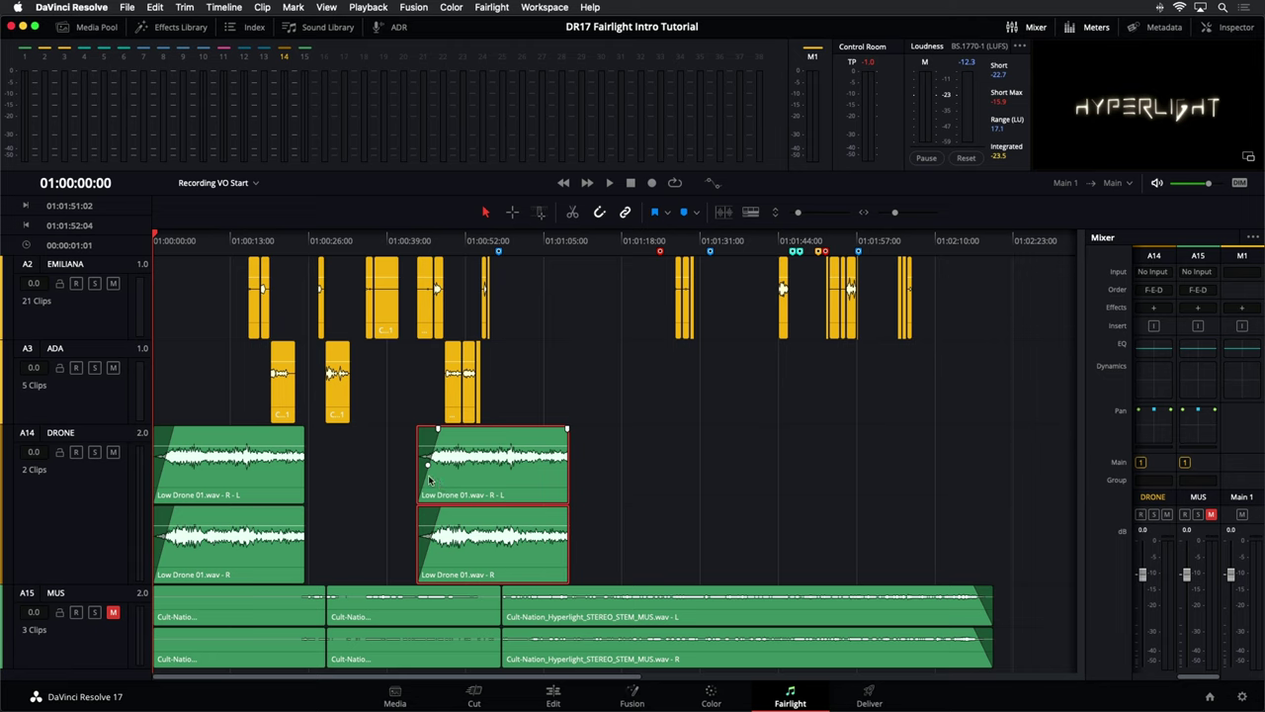
key("d")
left_click_drag(458, 478, 330, 488)
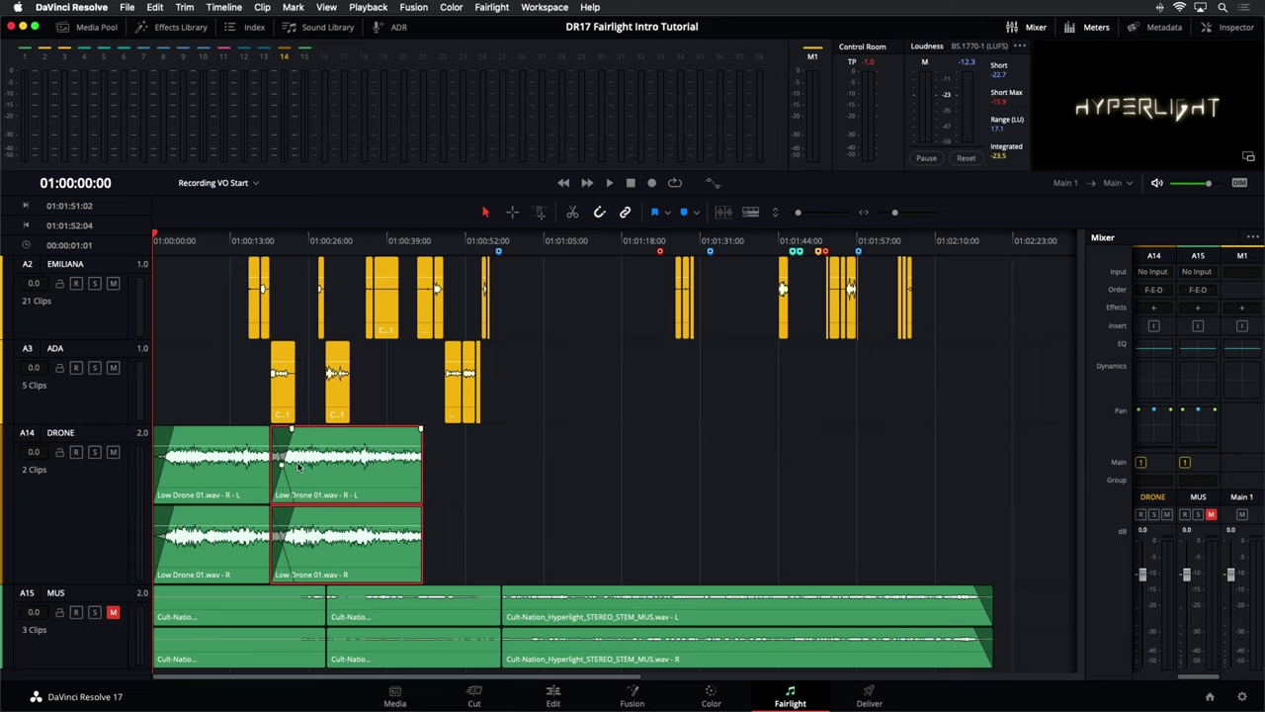
left_click_drag(299, 466, 327, 469)
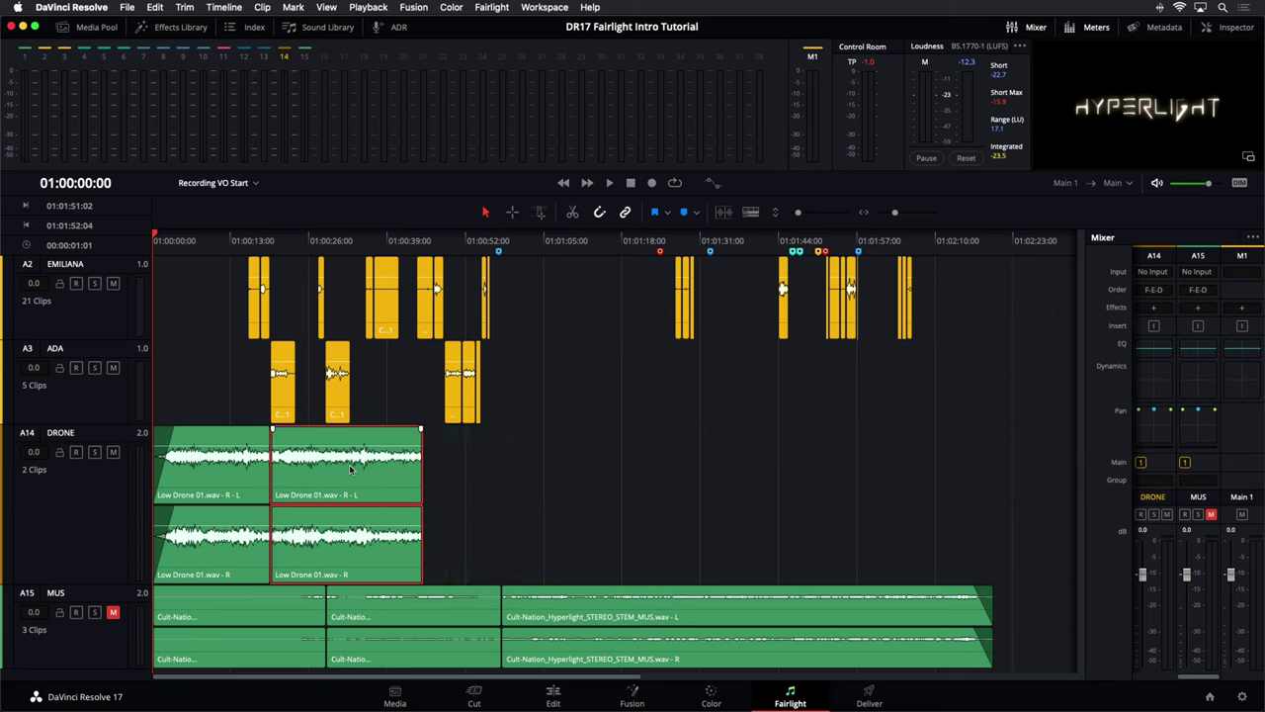
Slide the second drone clip over the first and back, and add a fade-in at its start to form a crossfade
left_click(104, 505)
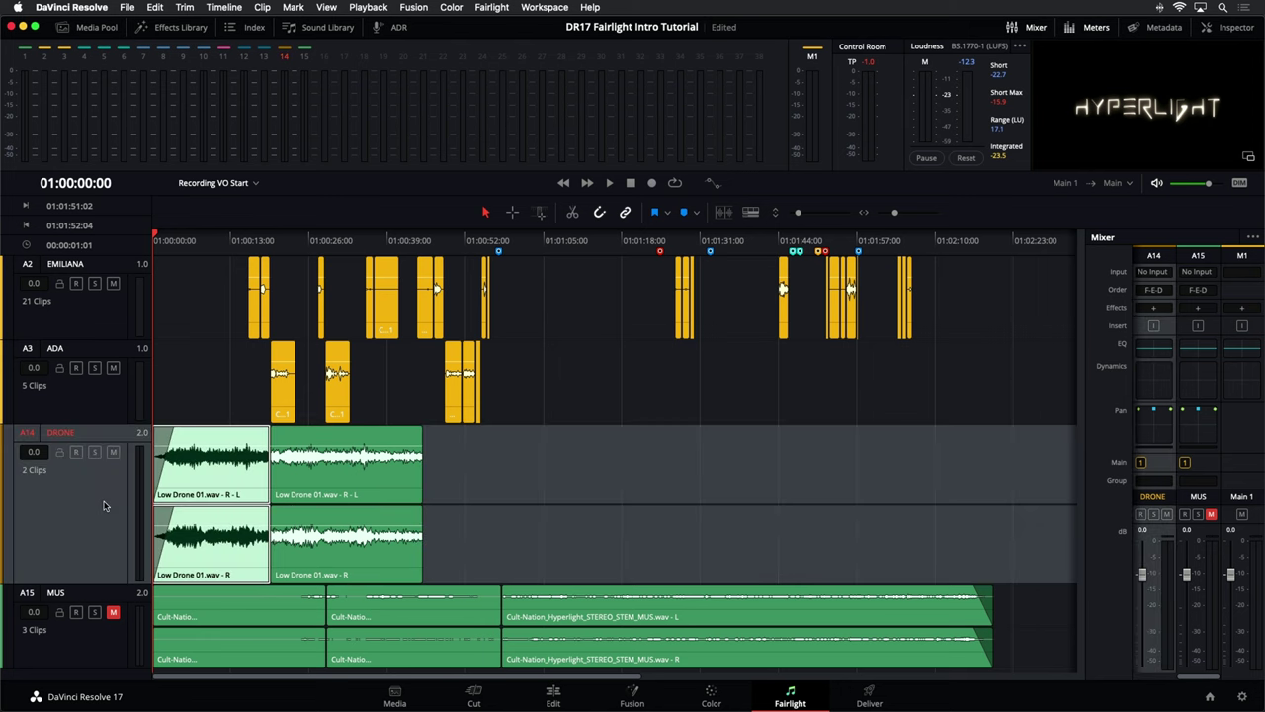
scroll(101, 505, "down", 4)
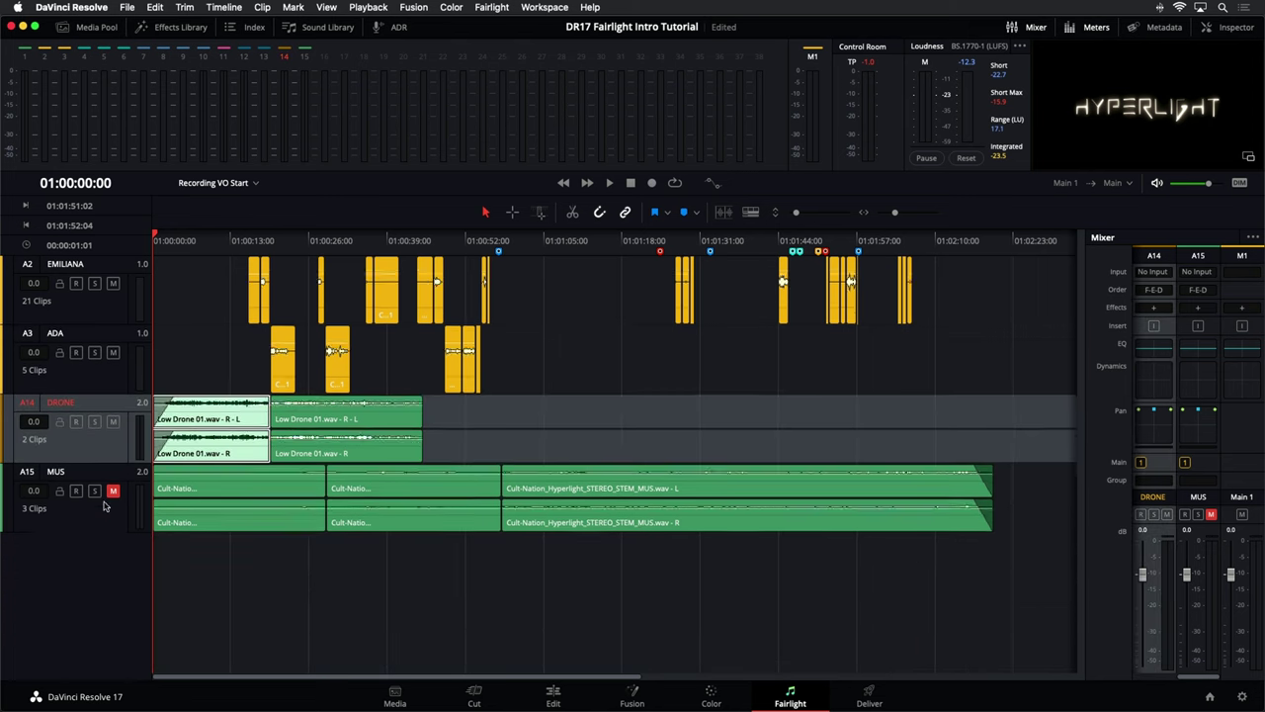
scroll(98, 504, "up", 4)
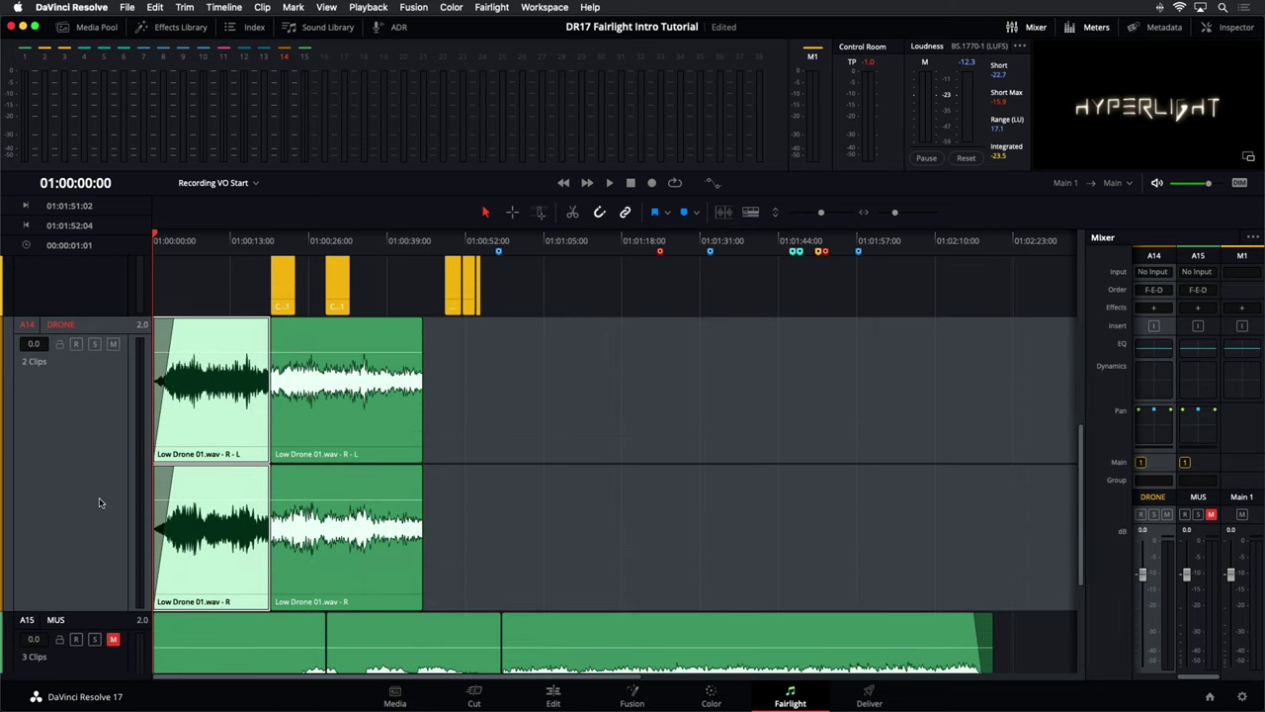
scroll(97, 505, "up", 2)
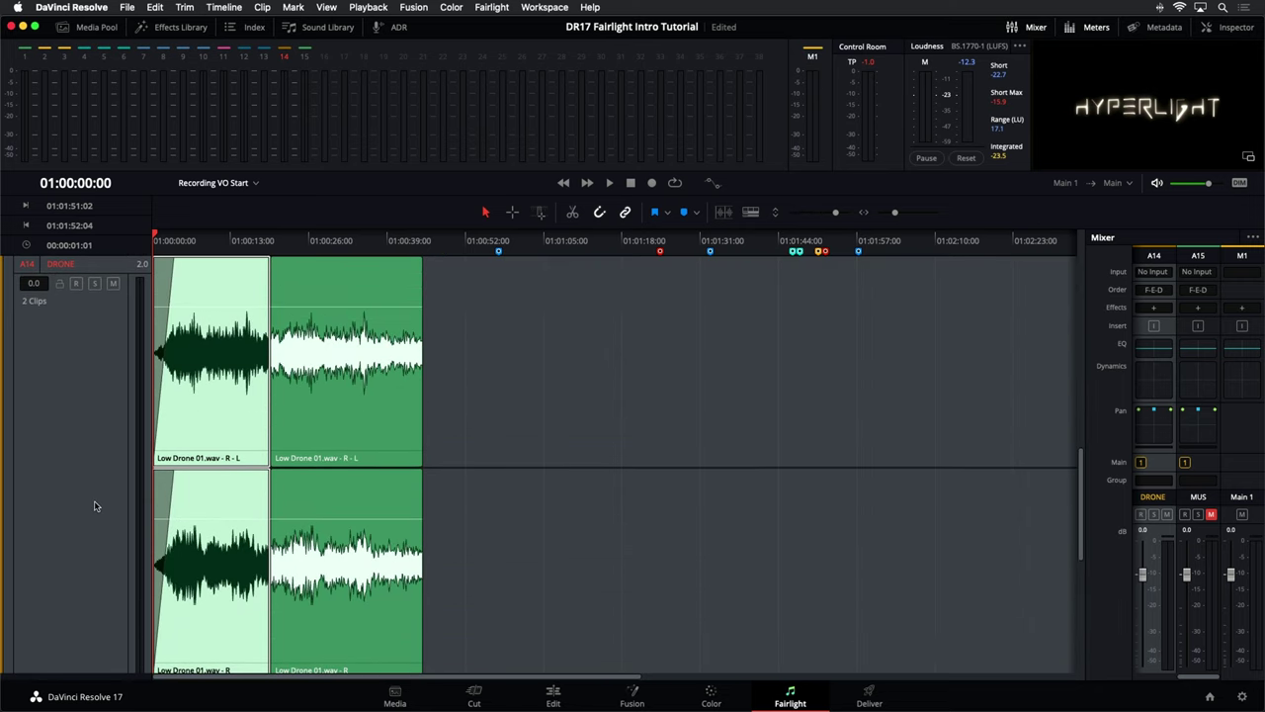
scroll(96, 506, "down", 1)
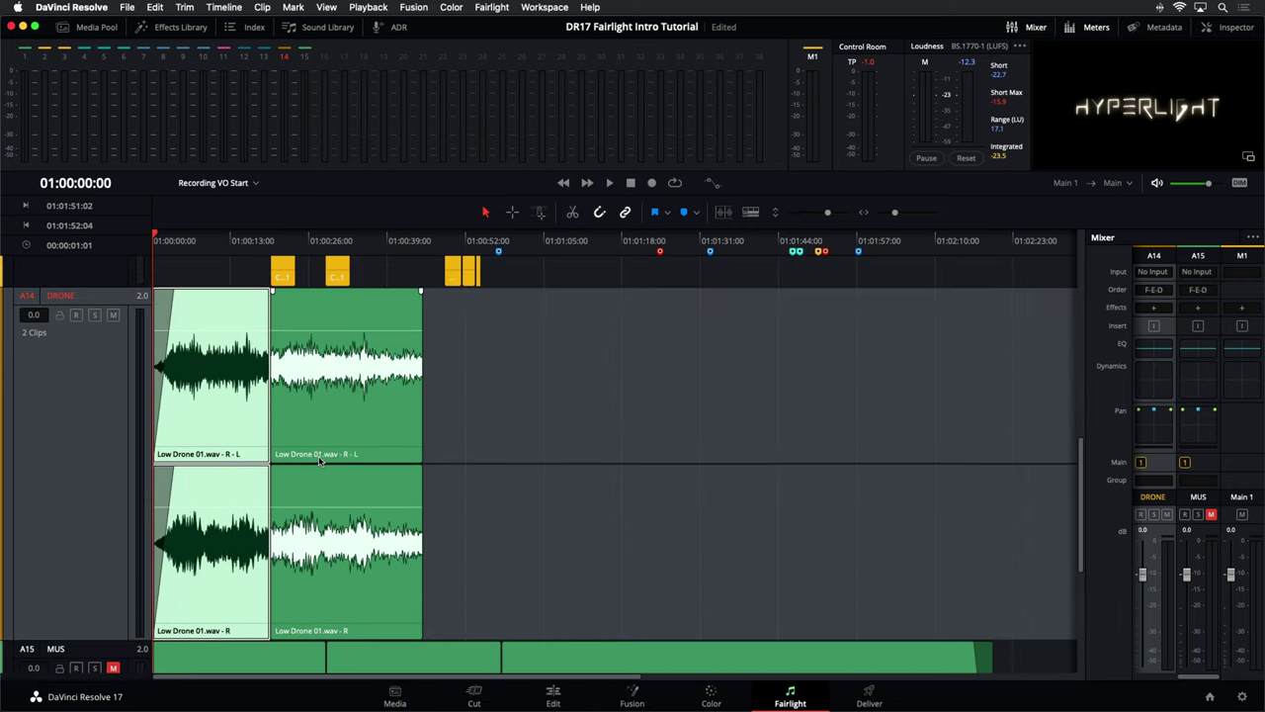
scroll(305, 307, "up", 3)
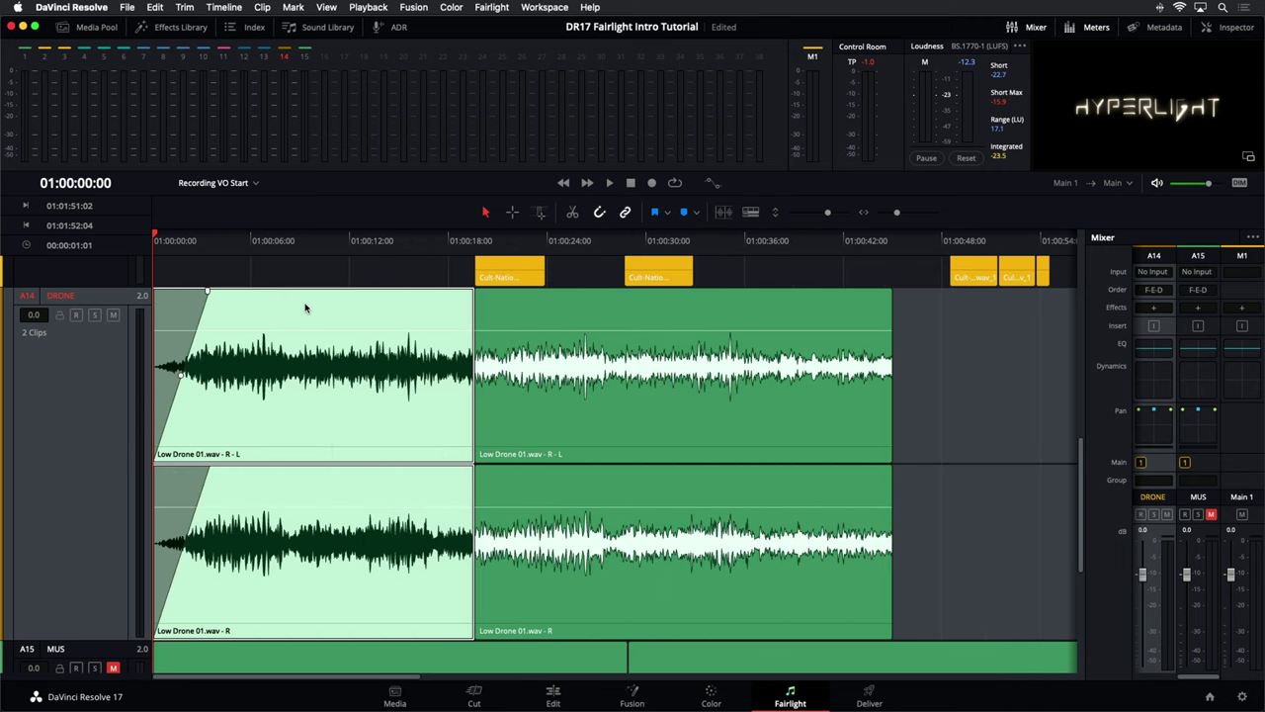
left_click_drag(580, 404, 551, 413)
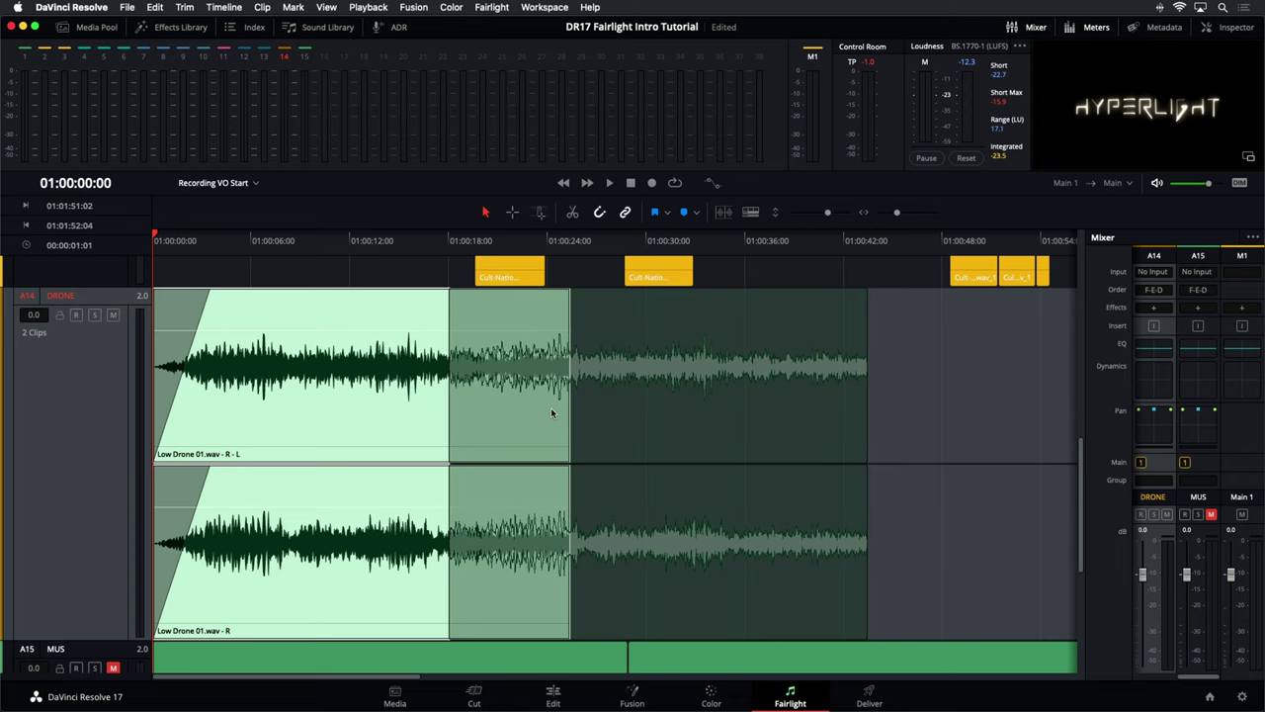
left_click_drag(551, 407, 582, 406)
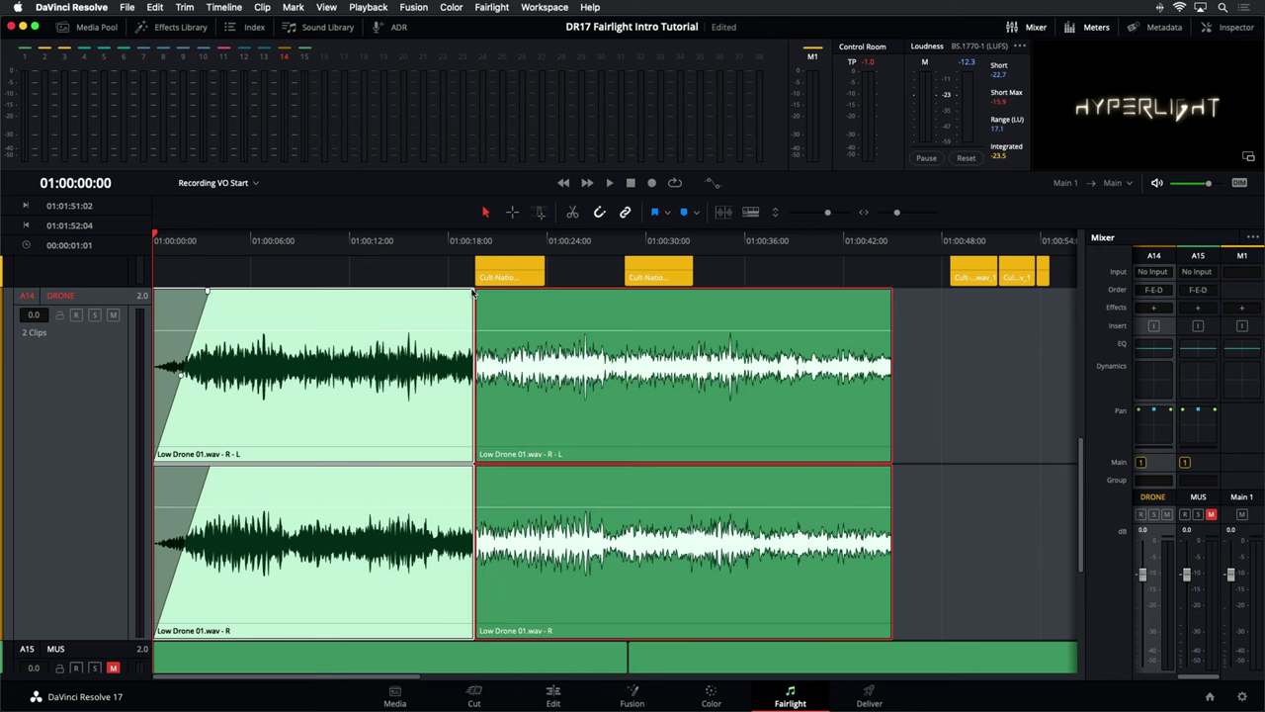
left_click_drag(477, 291, 541, 294)
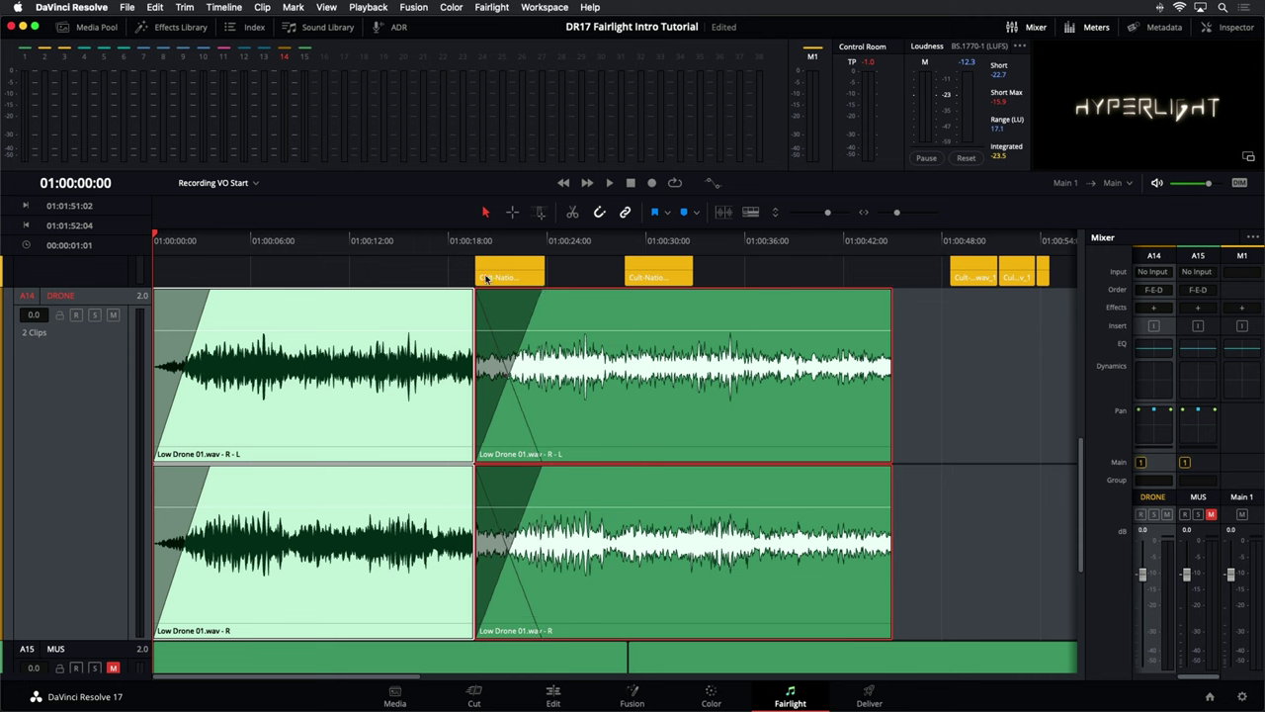
Show the audio track layers to inspect how the two drone clips overlap, and hide the layers again
left_click(327, 8)
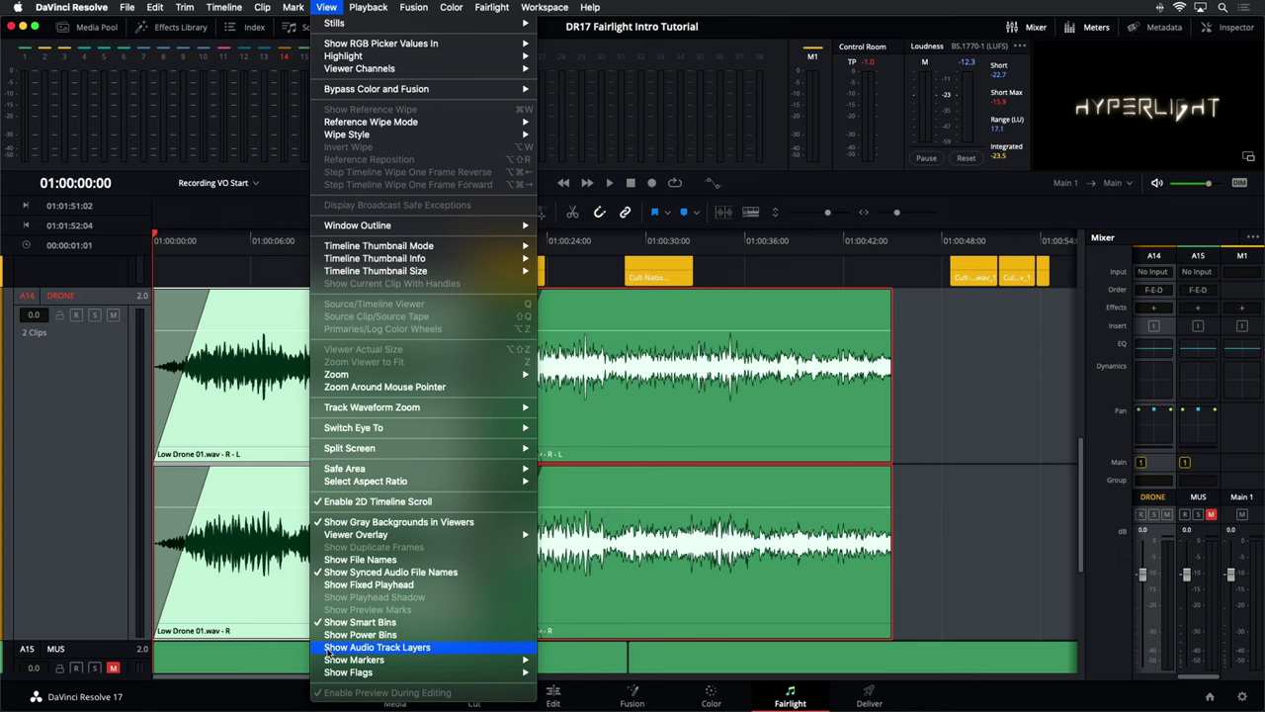
left_click(329, 647)
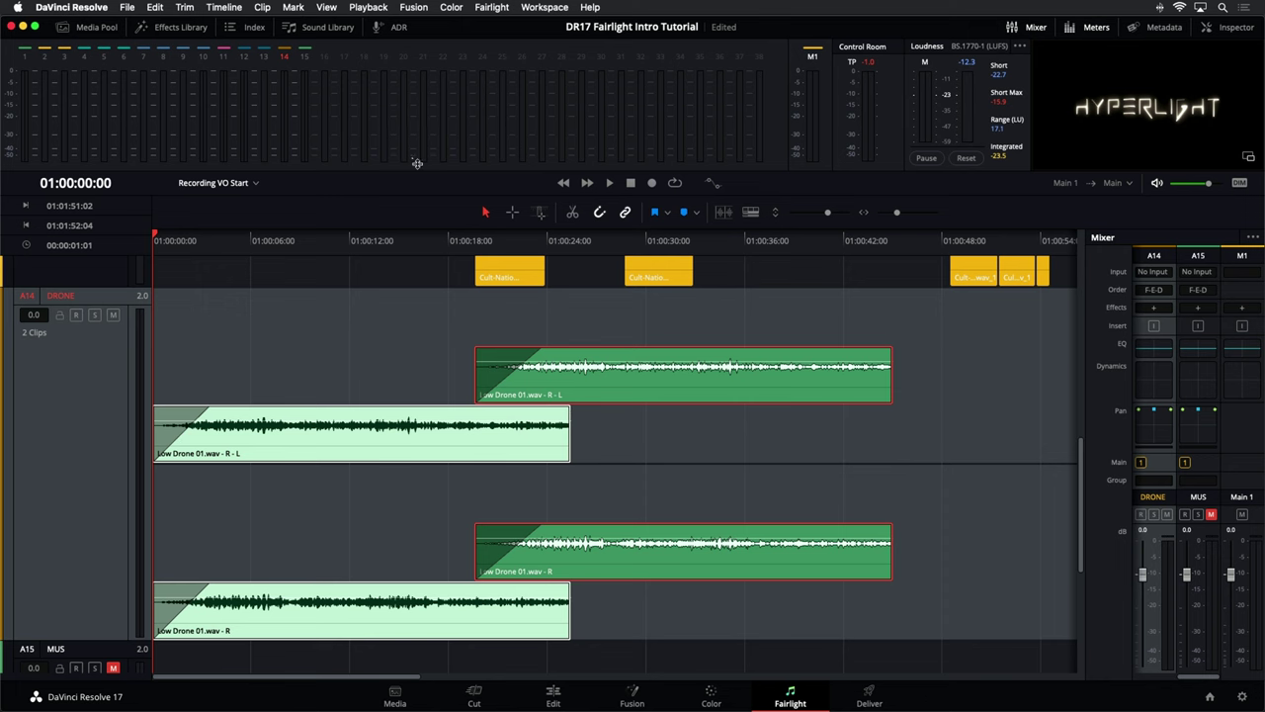
left_click(329, 7)
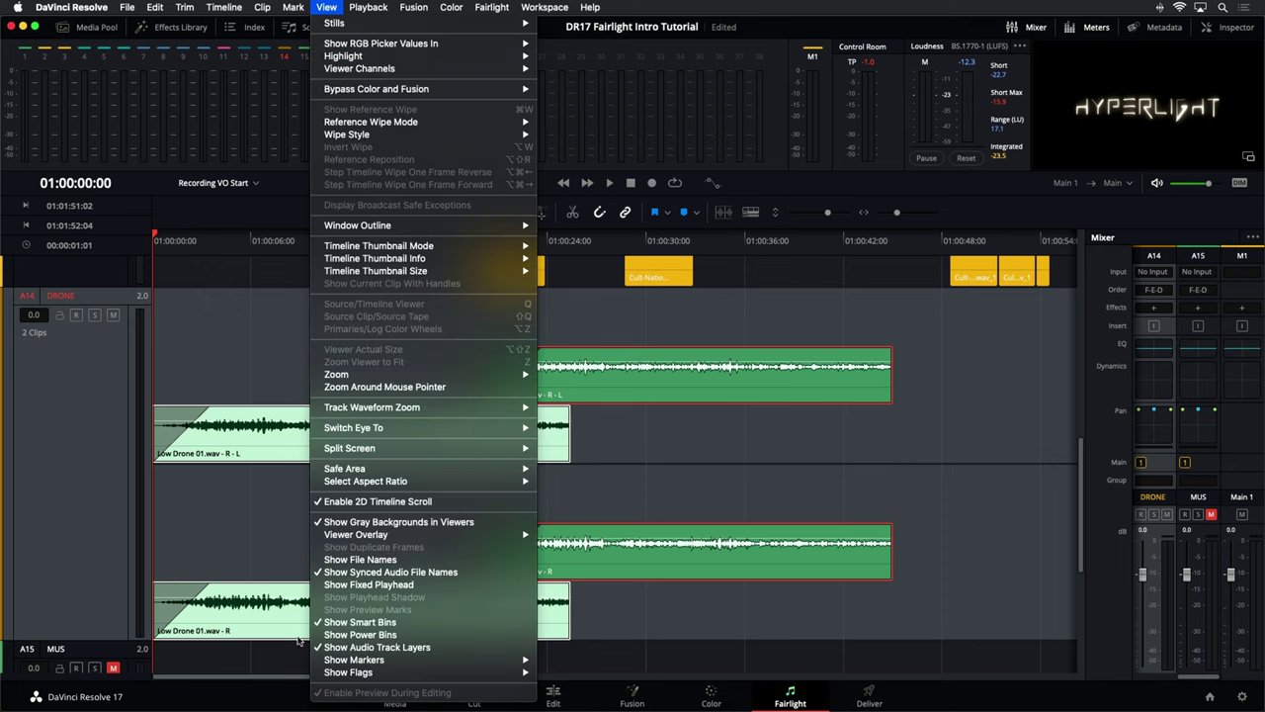
left_click(333, 647)
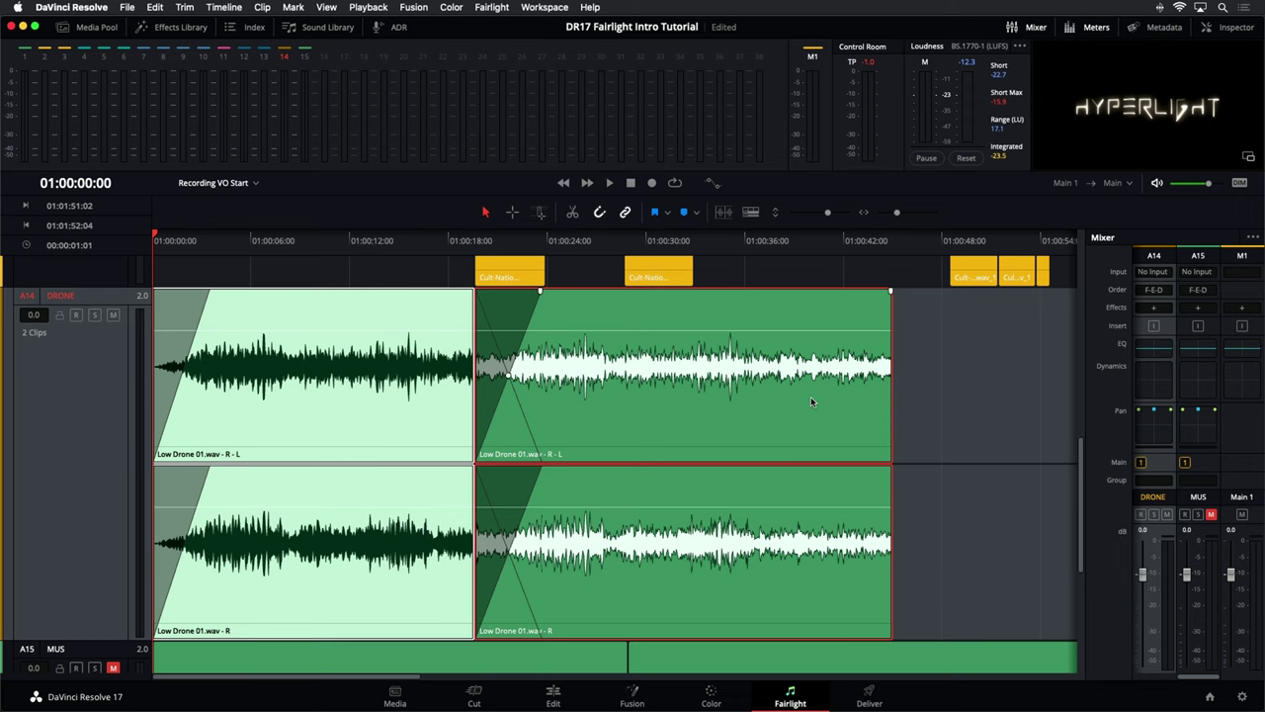
Repeat the faded drone clip with overlaps until the DRONE track reaches the end of the music, and lengthen the last copy's fade-in
key("shift+z")
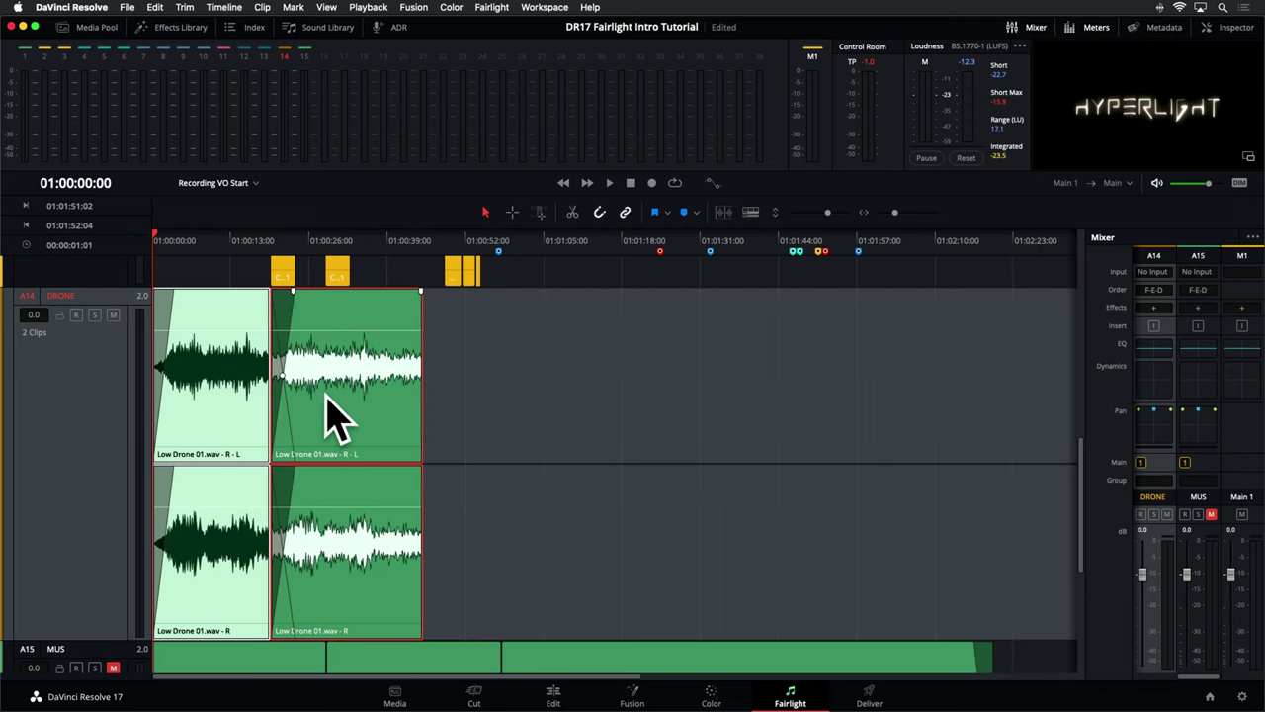
left_click_drag(348, 413, 912, 381)
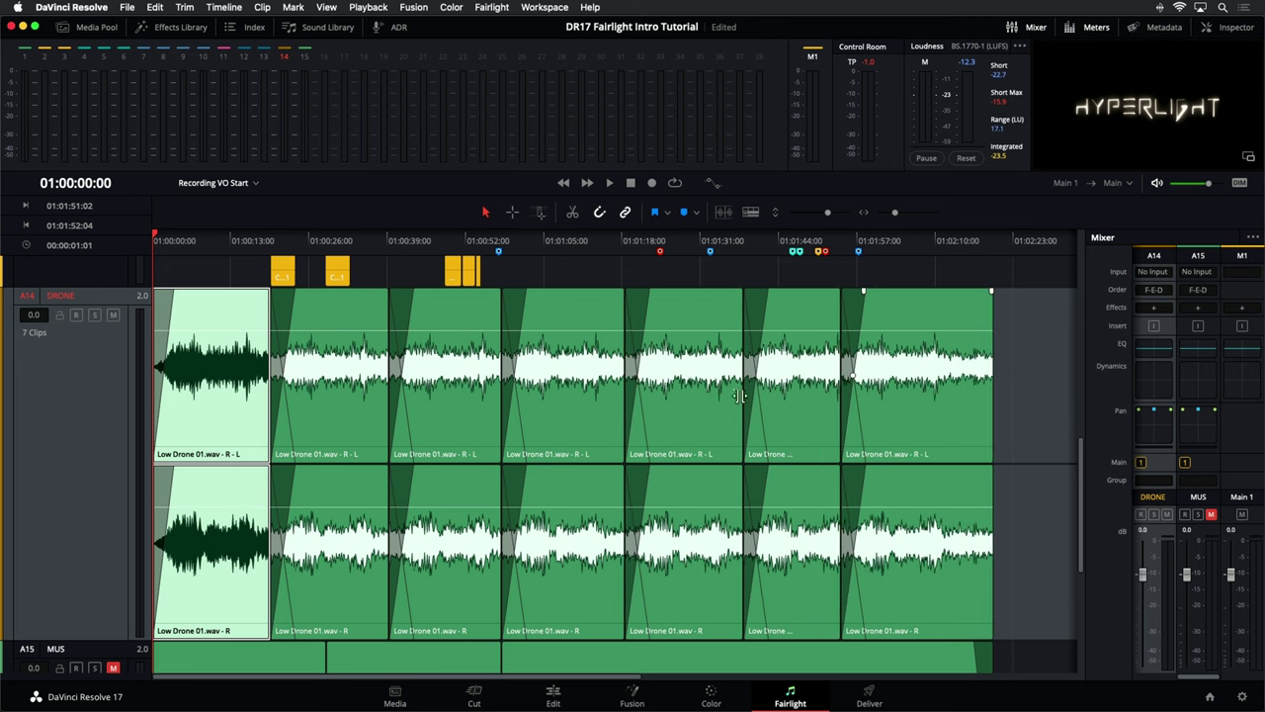
mouse_move(864, 292)
left_mouse_down()
mouse_move(904, 292)
mouse_move(862, 292)
mouse_move(877, 293)
left_mouse_up()
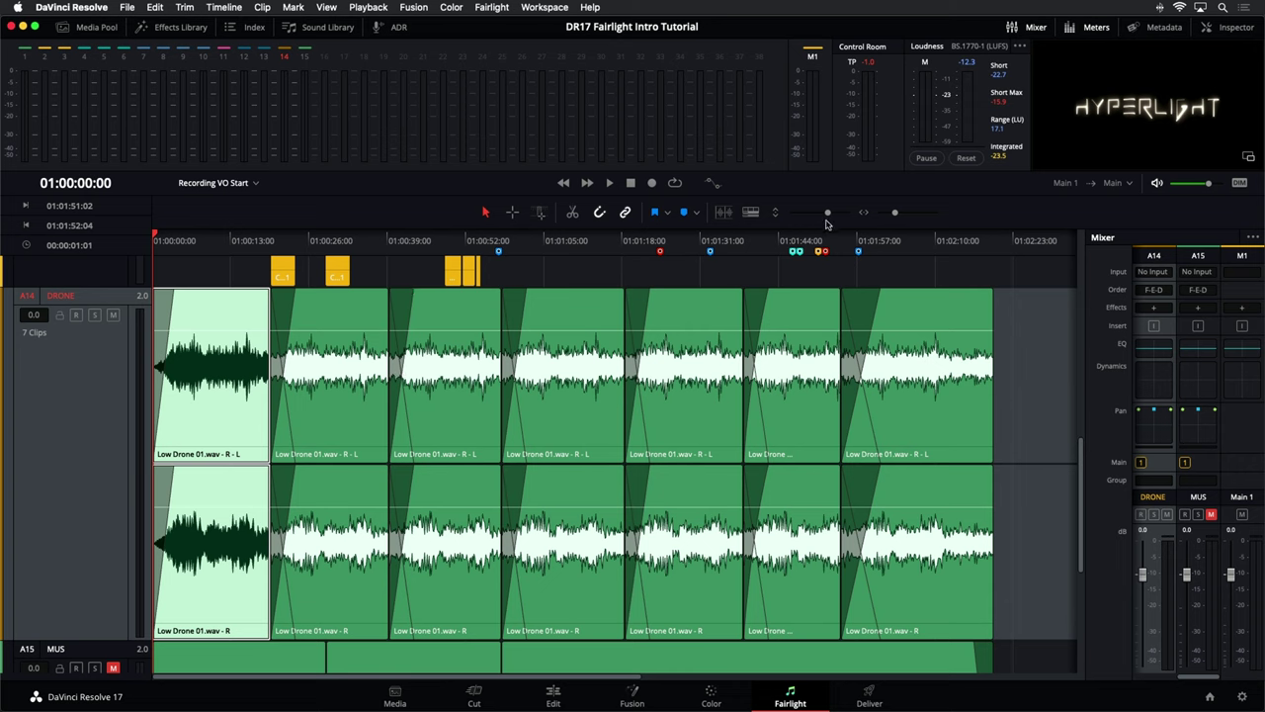
Play the drone track from 01:00:35:10 across the crossfade between the second and third clips
left_click(364, 250)
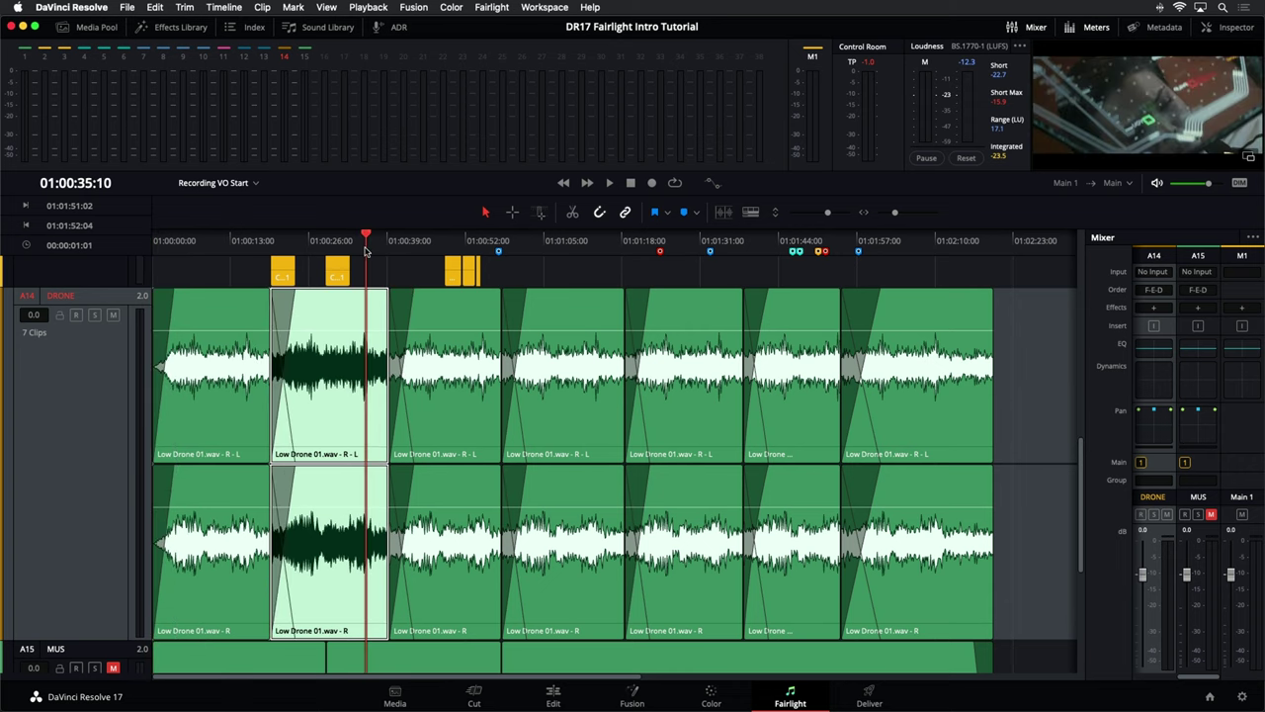
key("space")
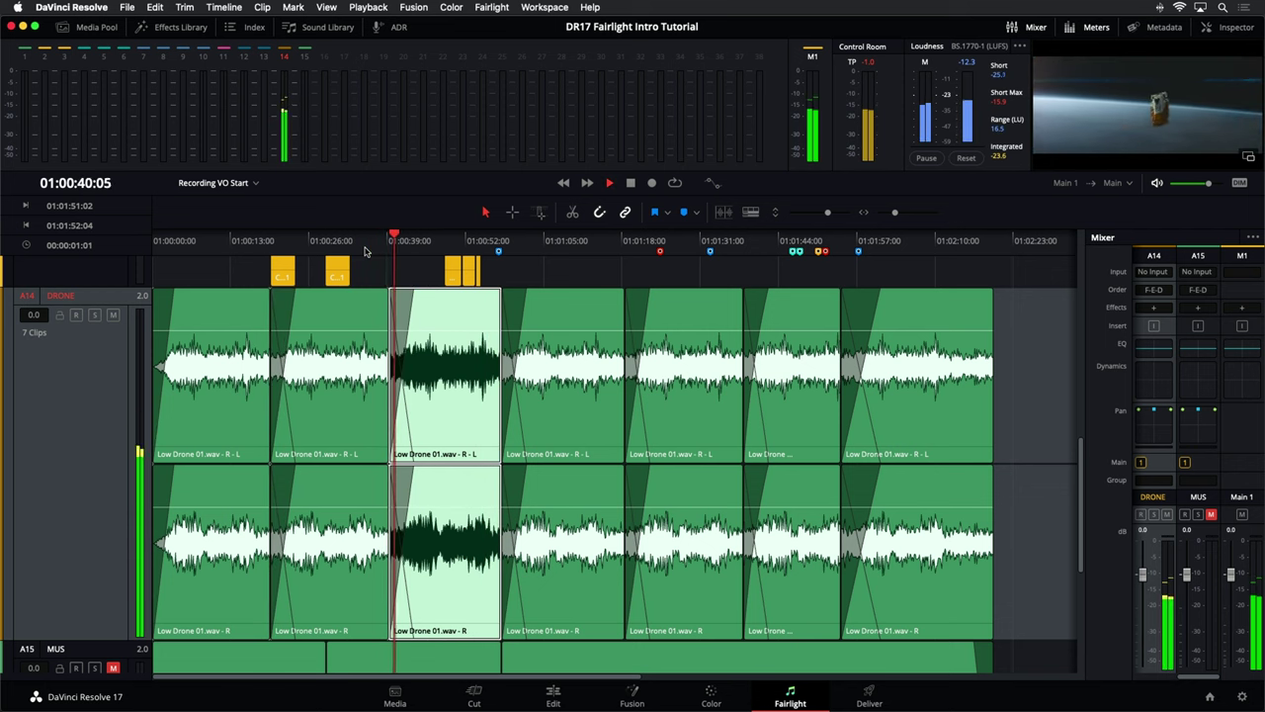
key("space")
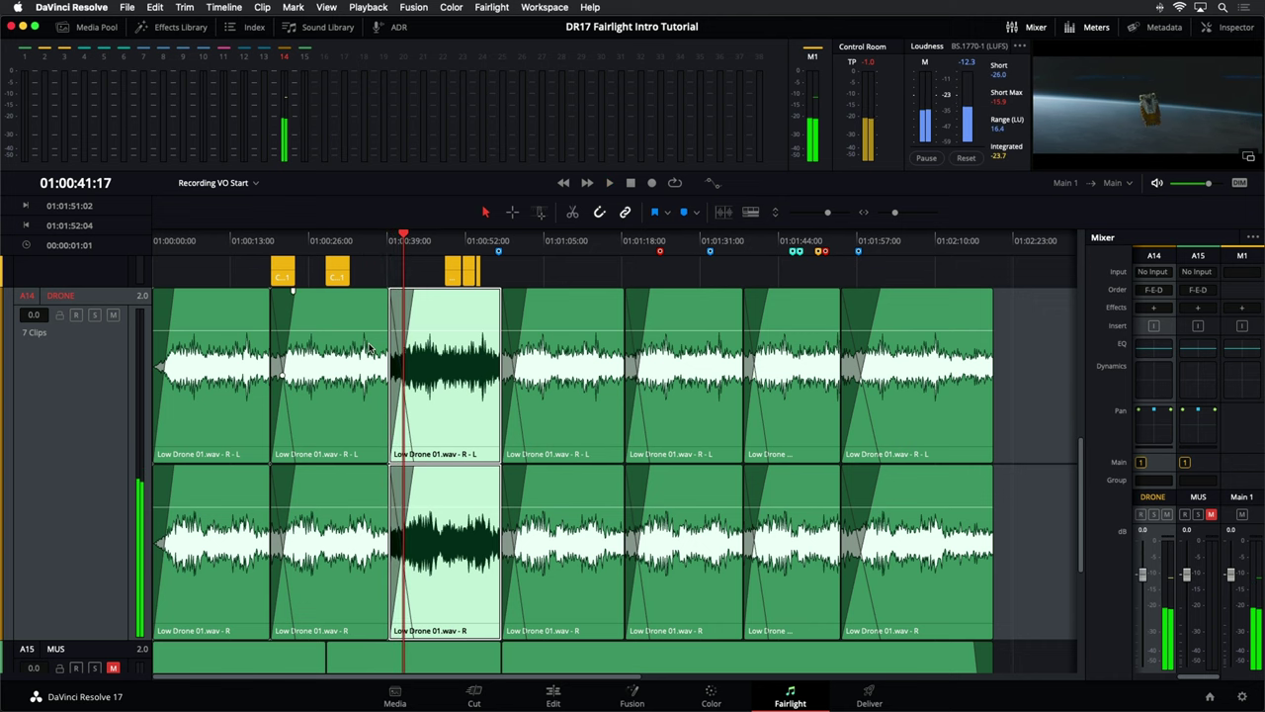
Reduce the track heights and show the audio track layers for the whole timeline
left_click_drag(828, 212, 802, 212)
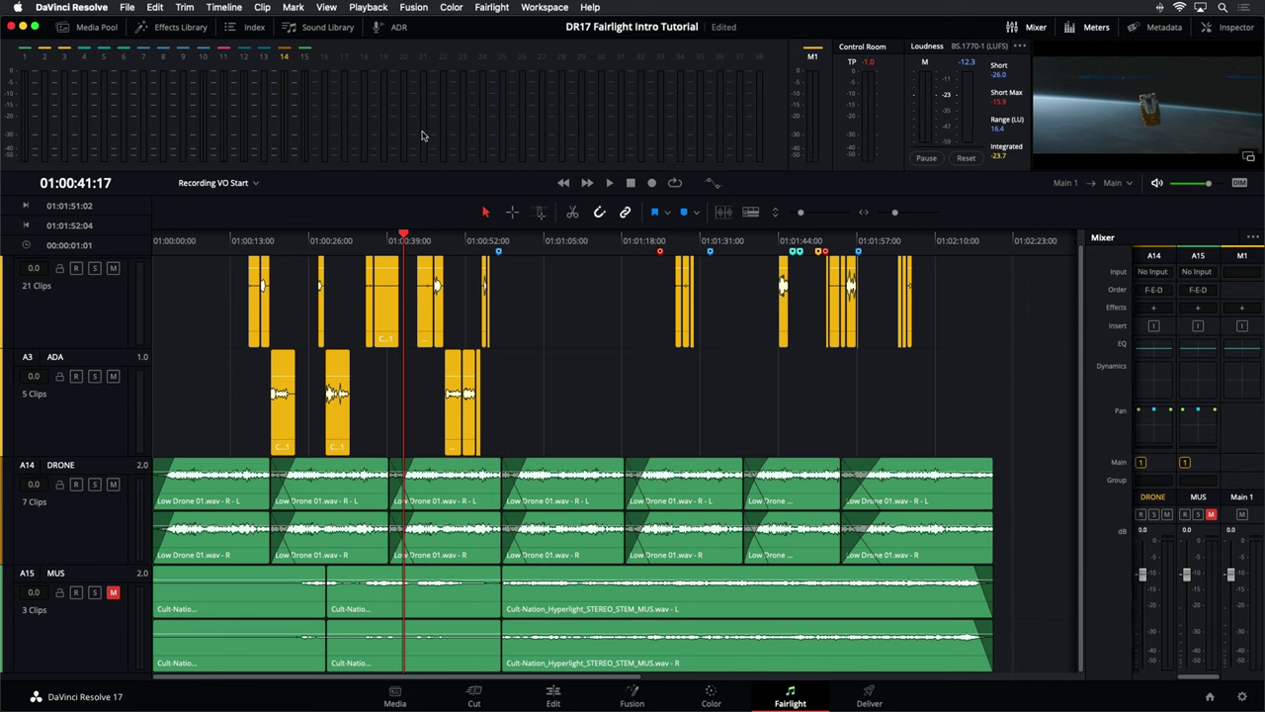
left_click(326, 7)
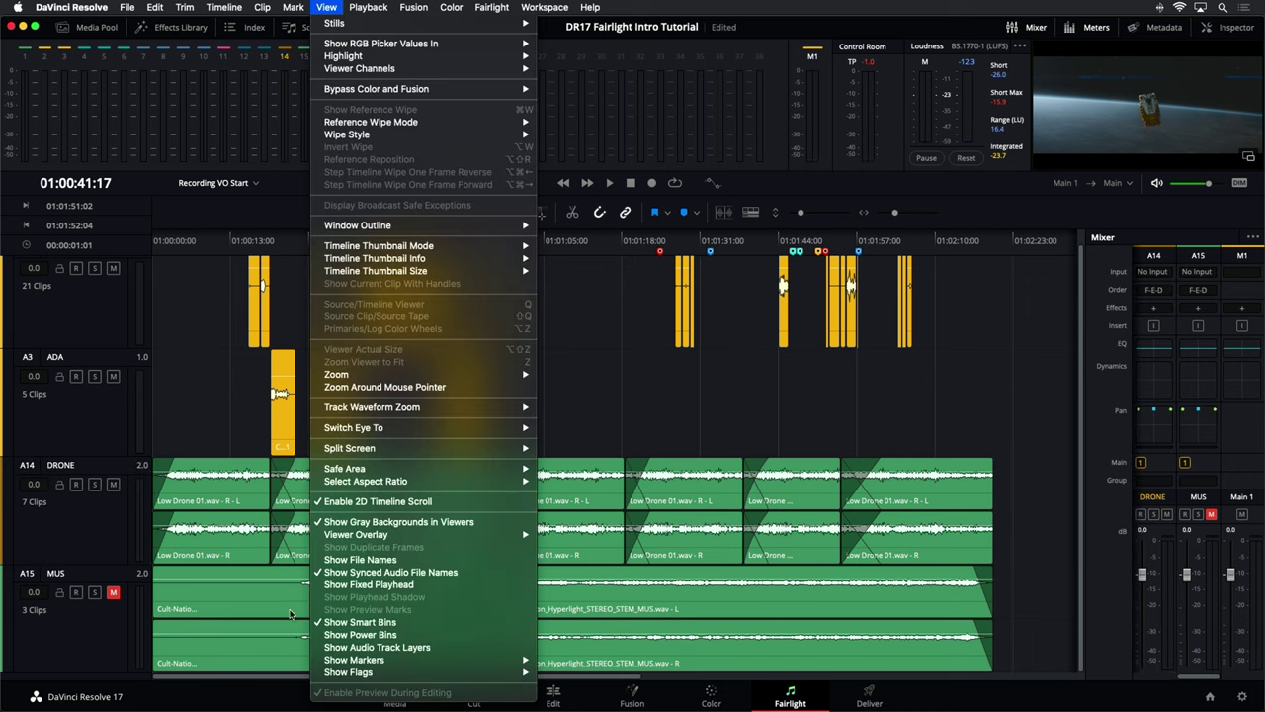
left_click(376, 647)
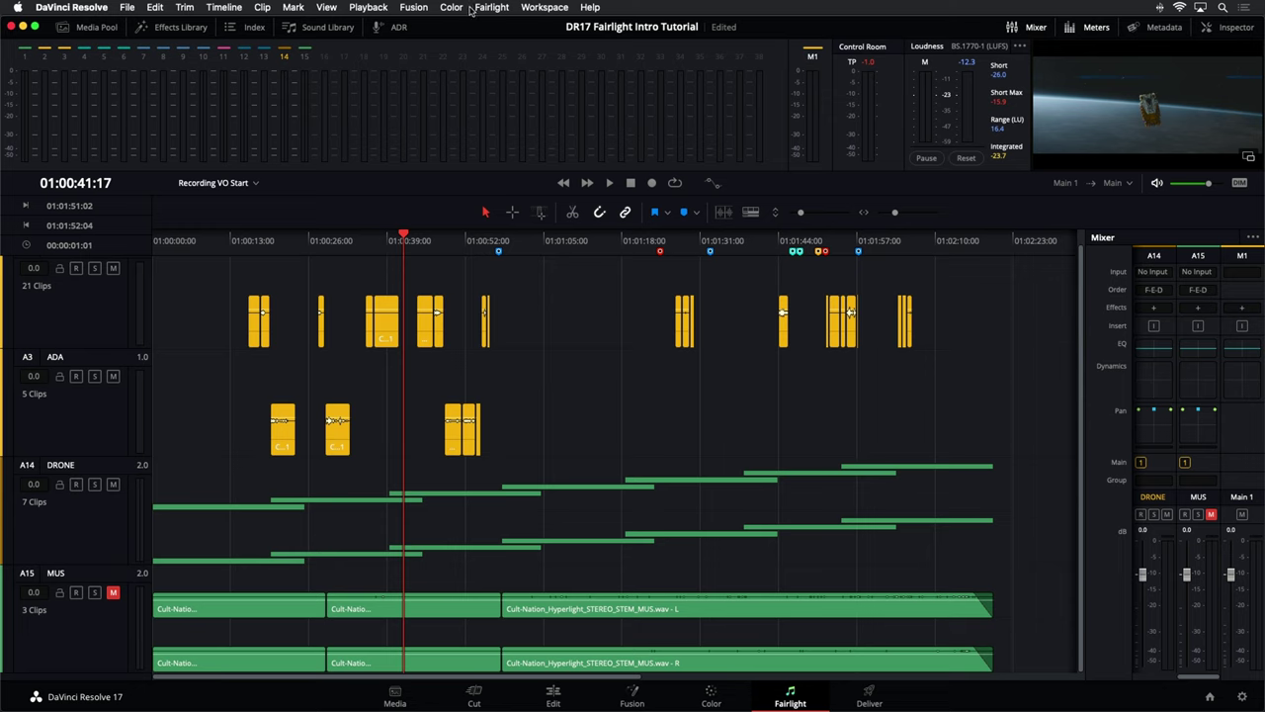
Hide the audio track layers and play the timeline from 01:00:09:17
left_click(325, 7)
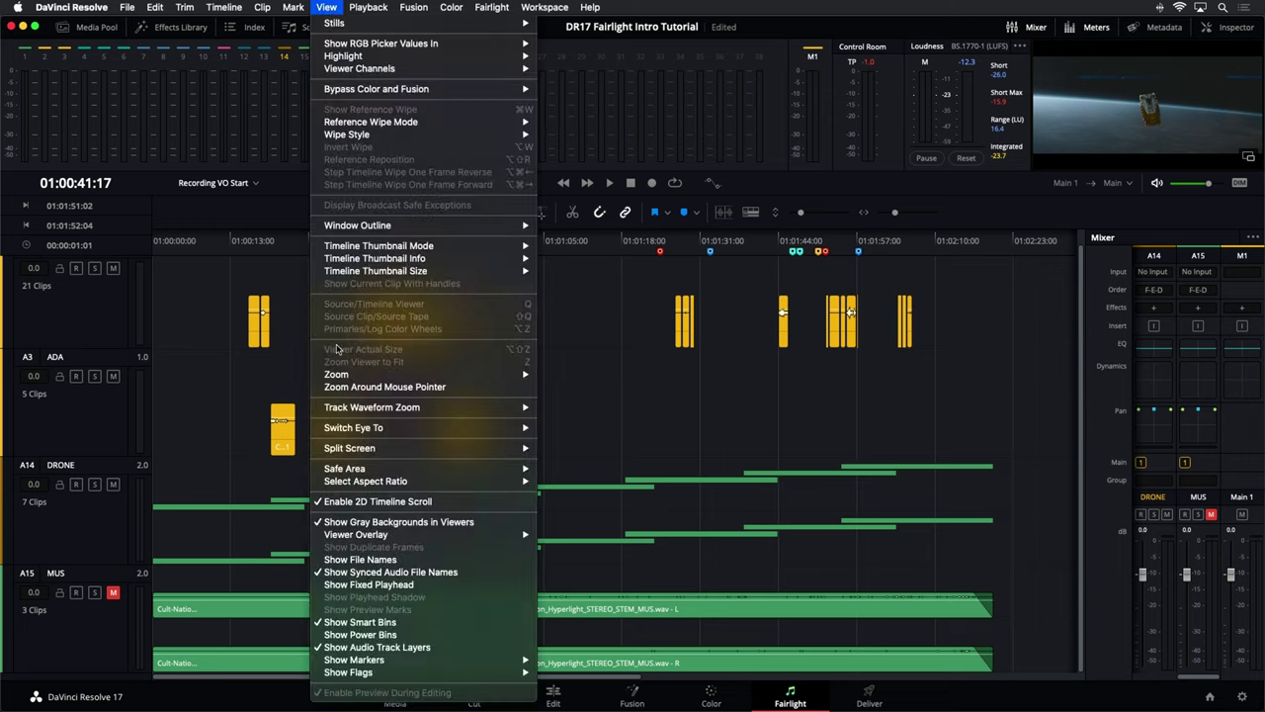
left_click(404, 648)
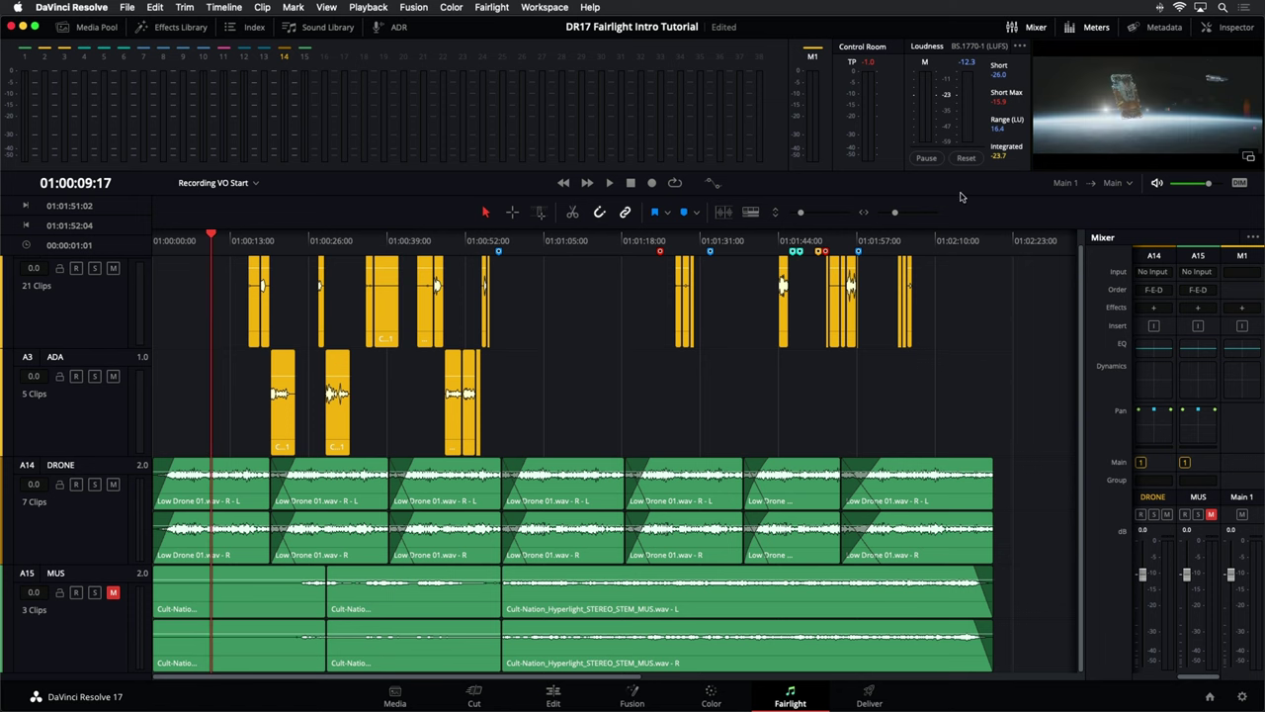
key("space")
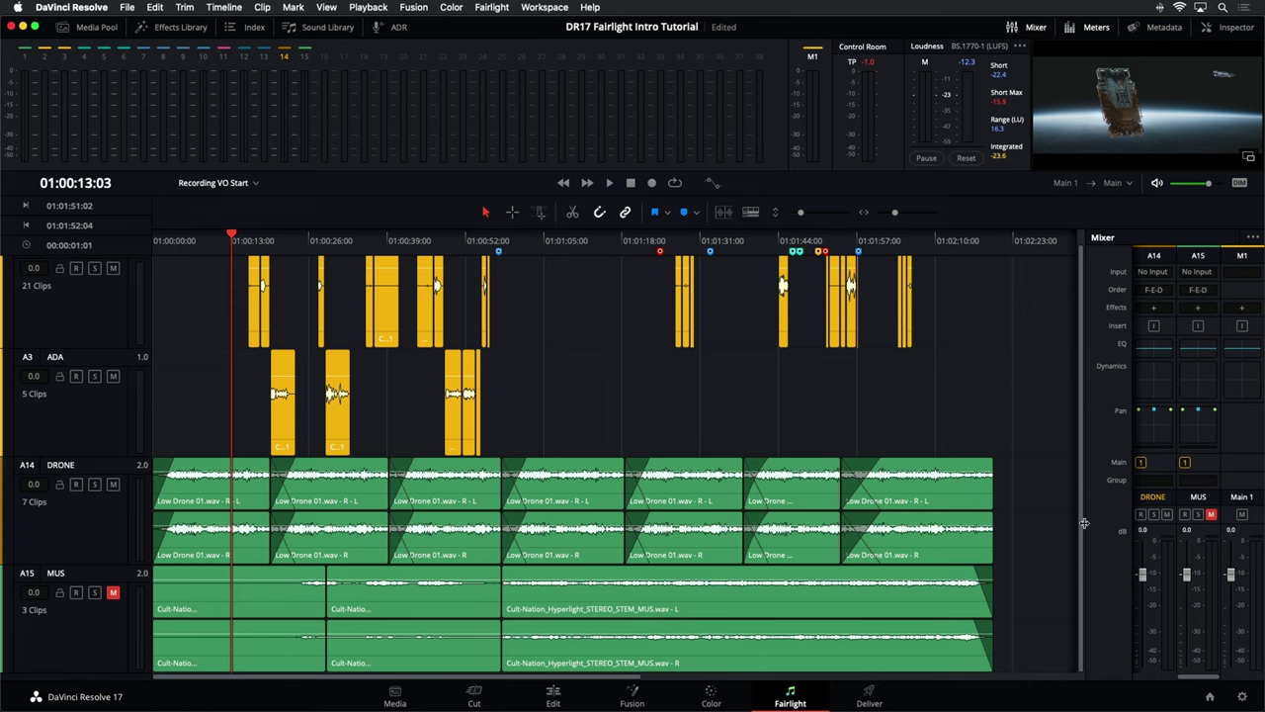
Widen the mixer to show more channels and lower the DRONE channel's fader while the track plays
left_click_drag(1084, 523, 985, 554)
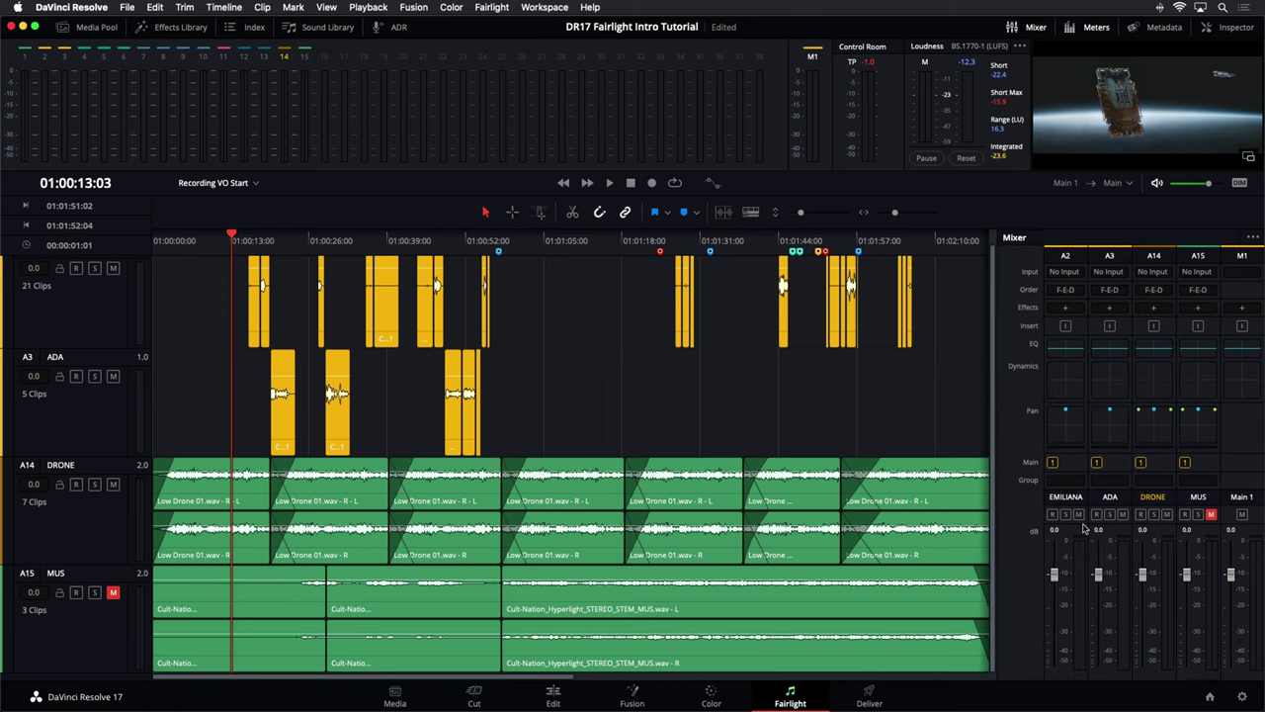
left_click(1155, 535)
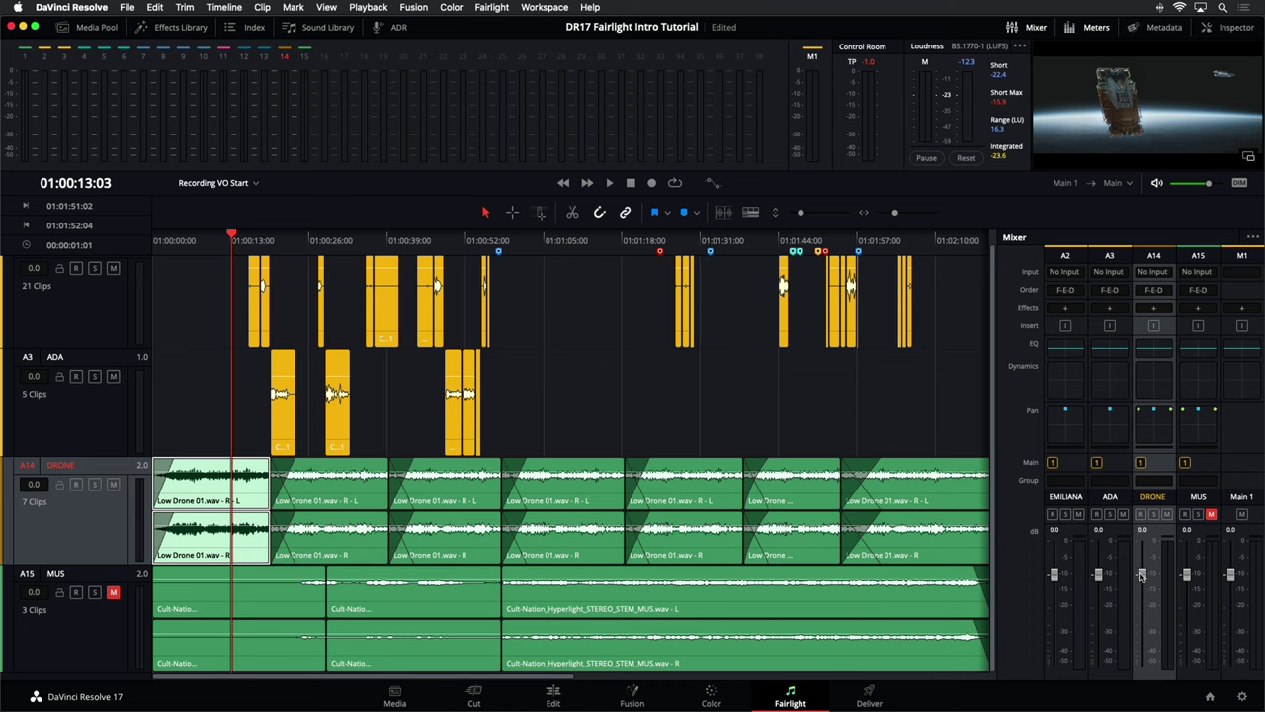
key("space")
left_click_drag(1142, 575, 1142, 619)
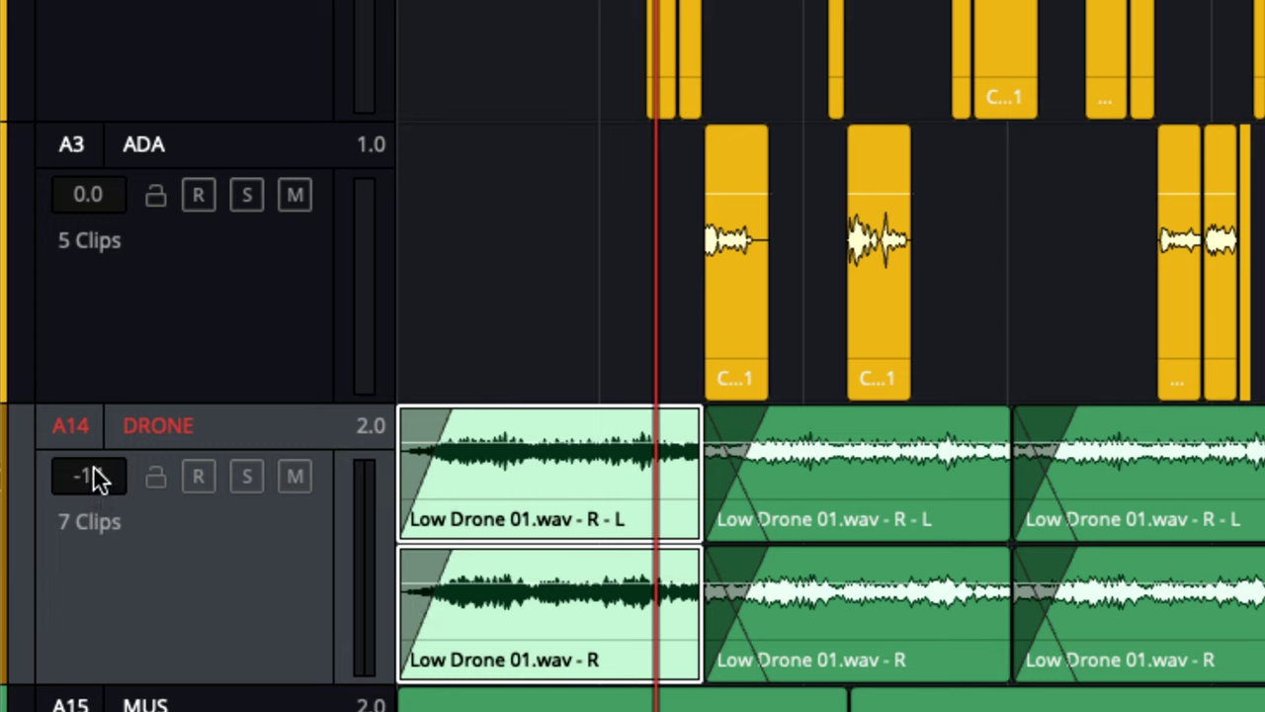
Adjust the DRONE level in its track header, reset the fader to 0.0 dB, save the project and deselect the clip
mouse_move(108, 427)
left_mouse_down()
mouse_move(113, 447)
mouse_move(124, 395)
mouse_move(121, 443)
left_mouse_up()
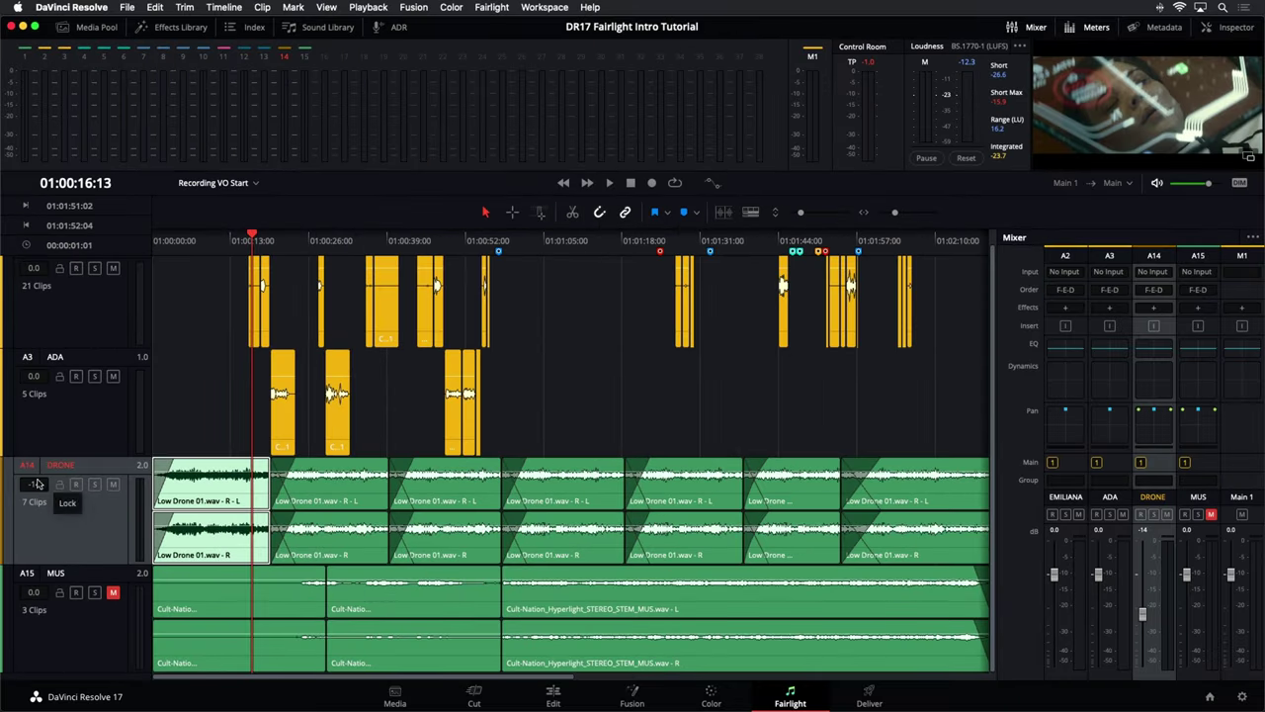
mouse_move(36, 483)
left_mouse_down()
mouse_move(43, 528)
mouse_move(61, 425)
mouse_move(30, 488)
mouse_move(44, 485)
mouse_move(60, 415)
mouse_move(57, 489)
mouse_move(69, 451)
mouse_move(71, 474)
mouse_move(59, 502)
mouse_move(39, 499)
mouse_move(54, 484)
left_mouse_up()
left_click(1144, 614, "alt")
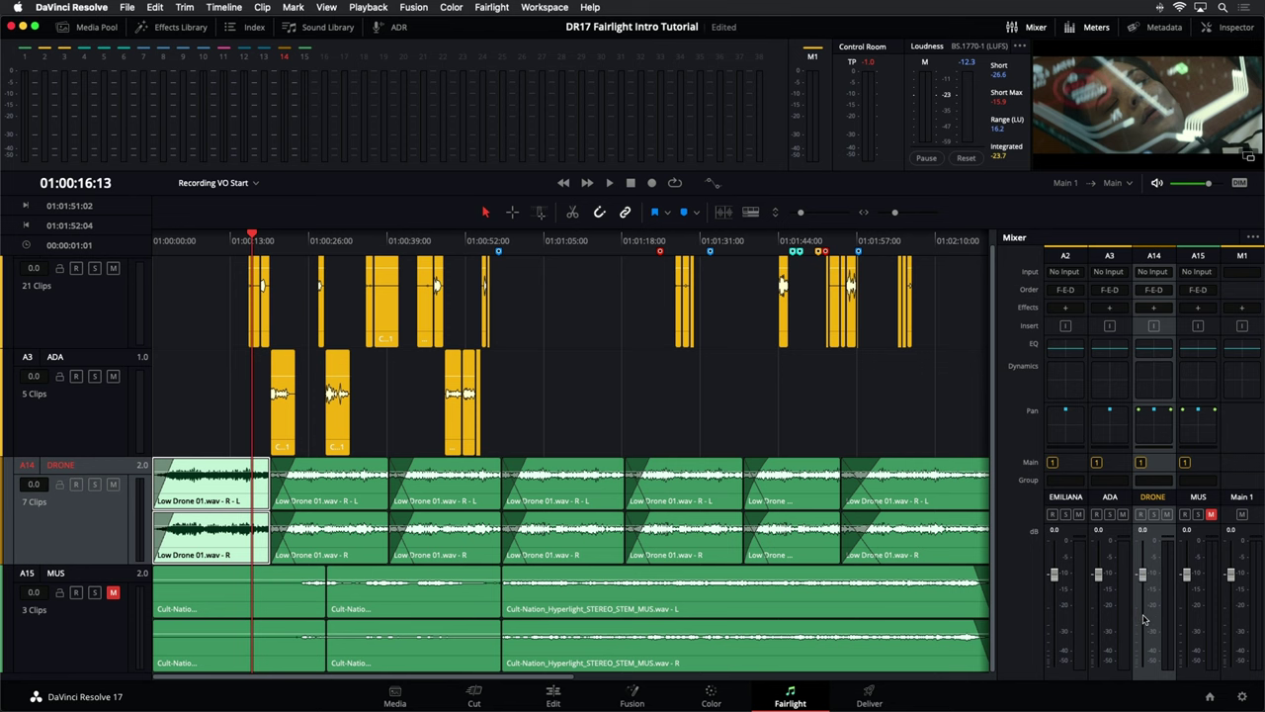
key("cmd+s")
left_click(806, 392)
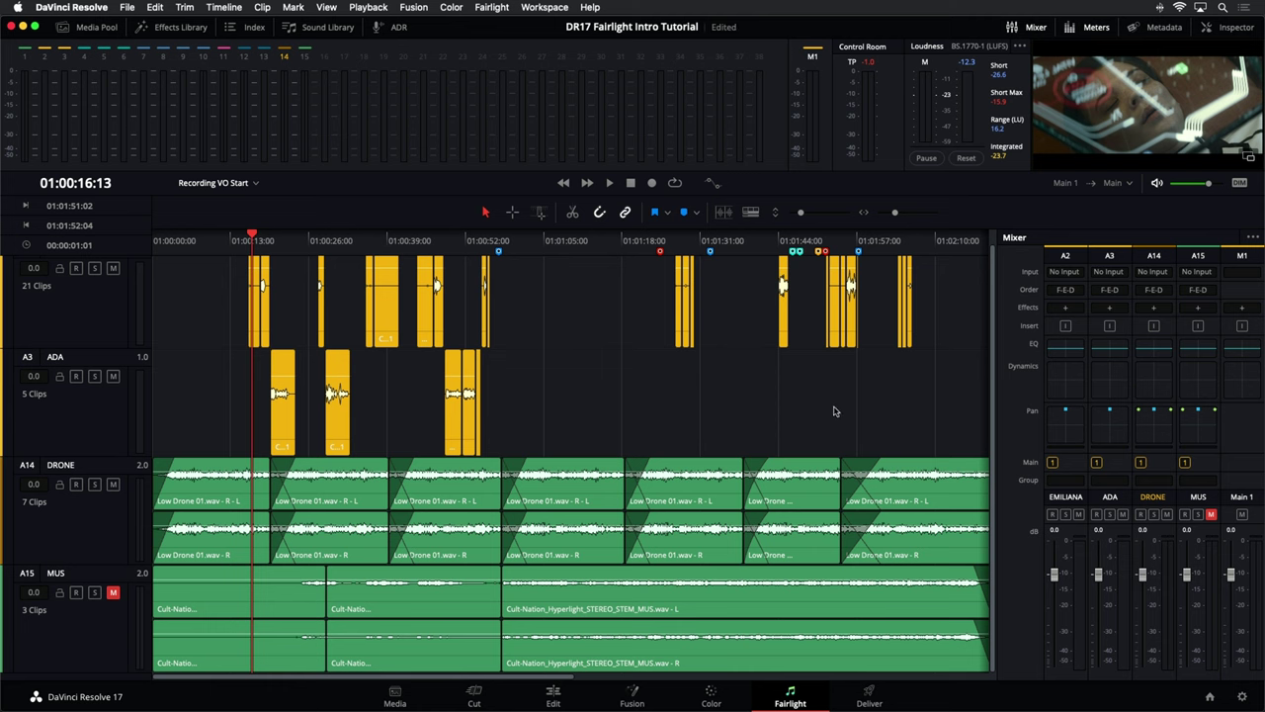
Select all the drone clips at once, show the Inspector for them and hide the mixer
key("cmd+minus")
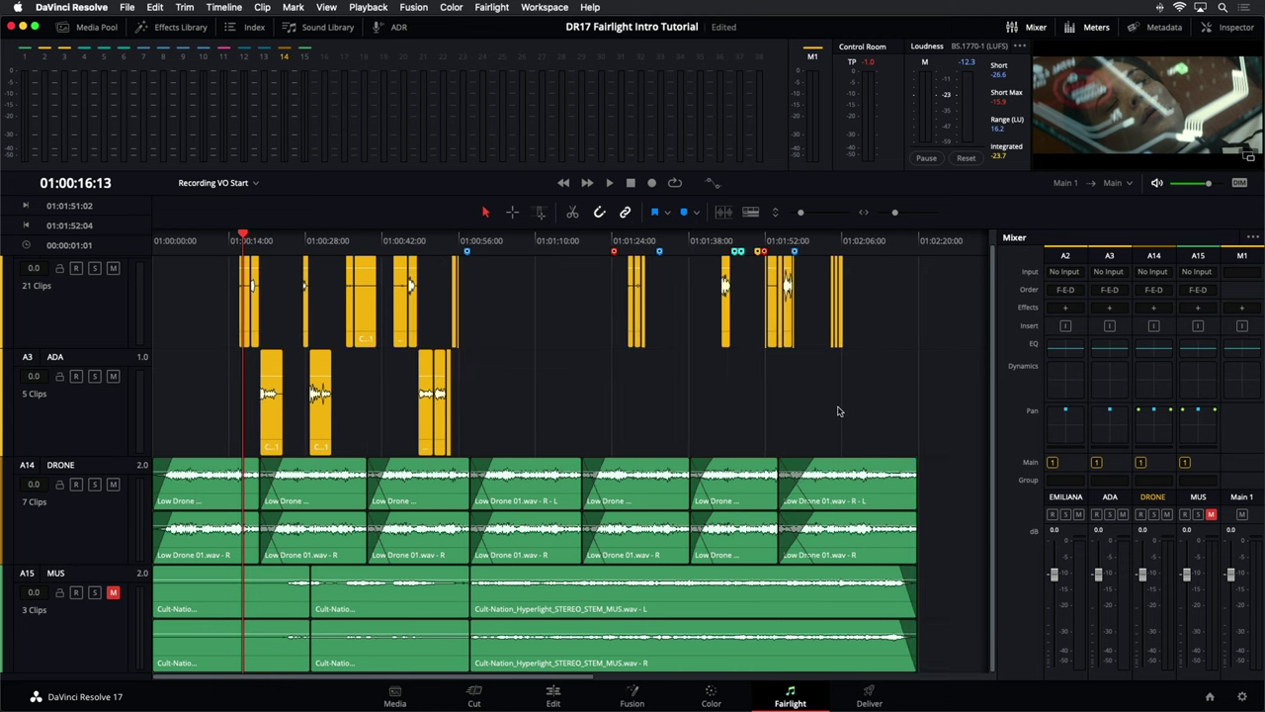
left_click_drag(949, 509, 235, 505)
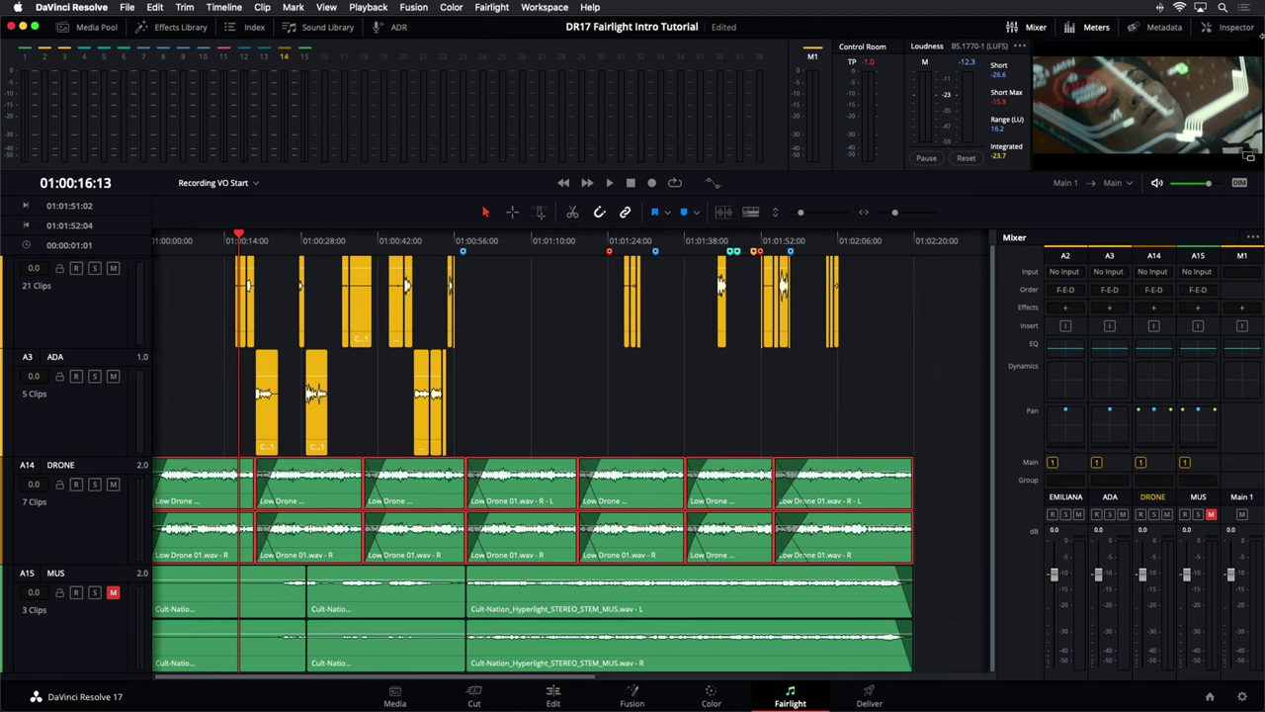
left_click(1252, 27)
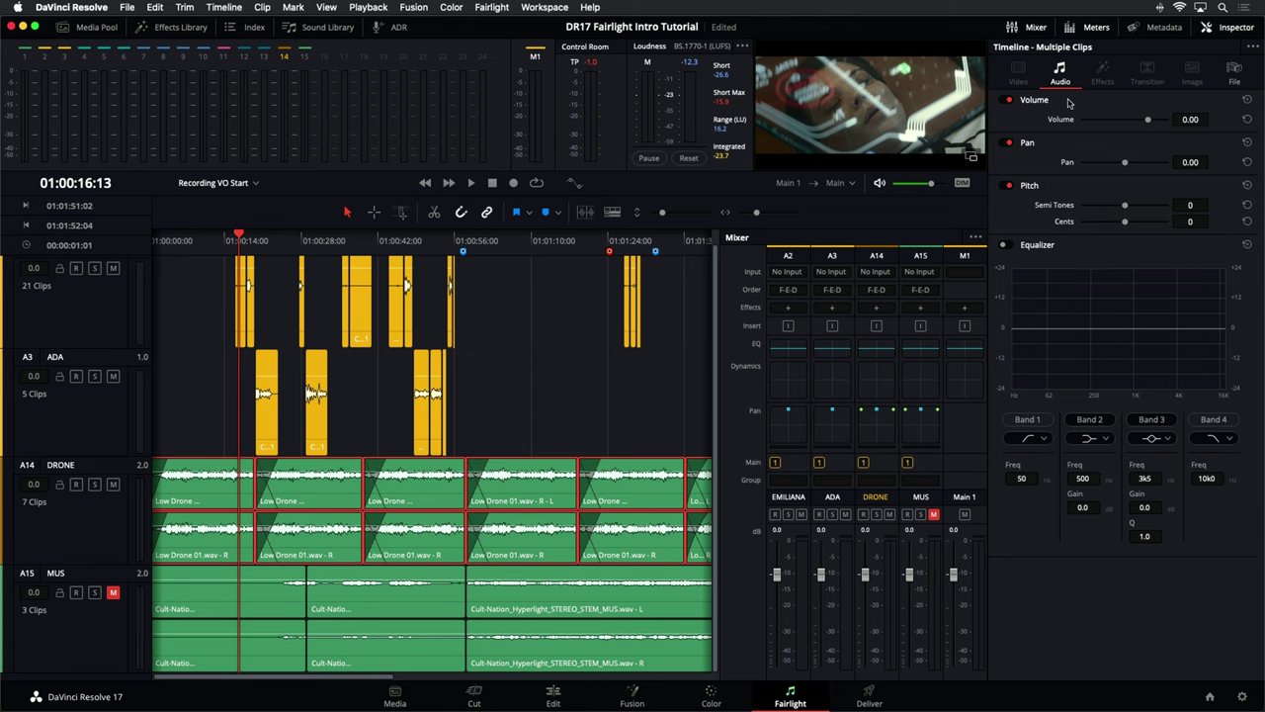
left_click(1029, 27)
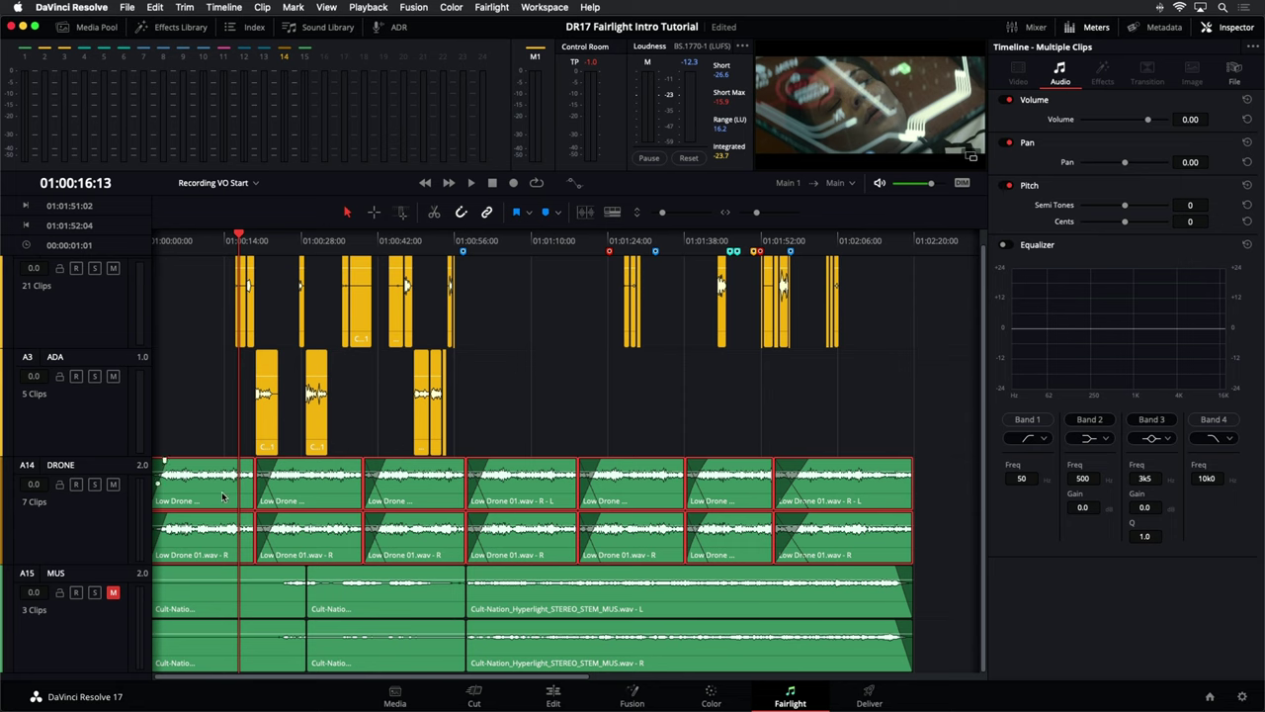
Check the Inspector's audio settings for the last drone clip alone, and reselect all the clips on the DRONE track
mouse_move(803, 505)
left_click(937, 501)
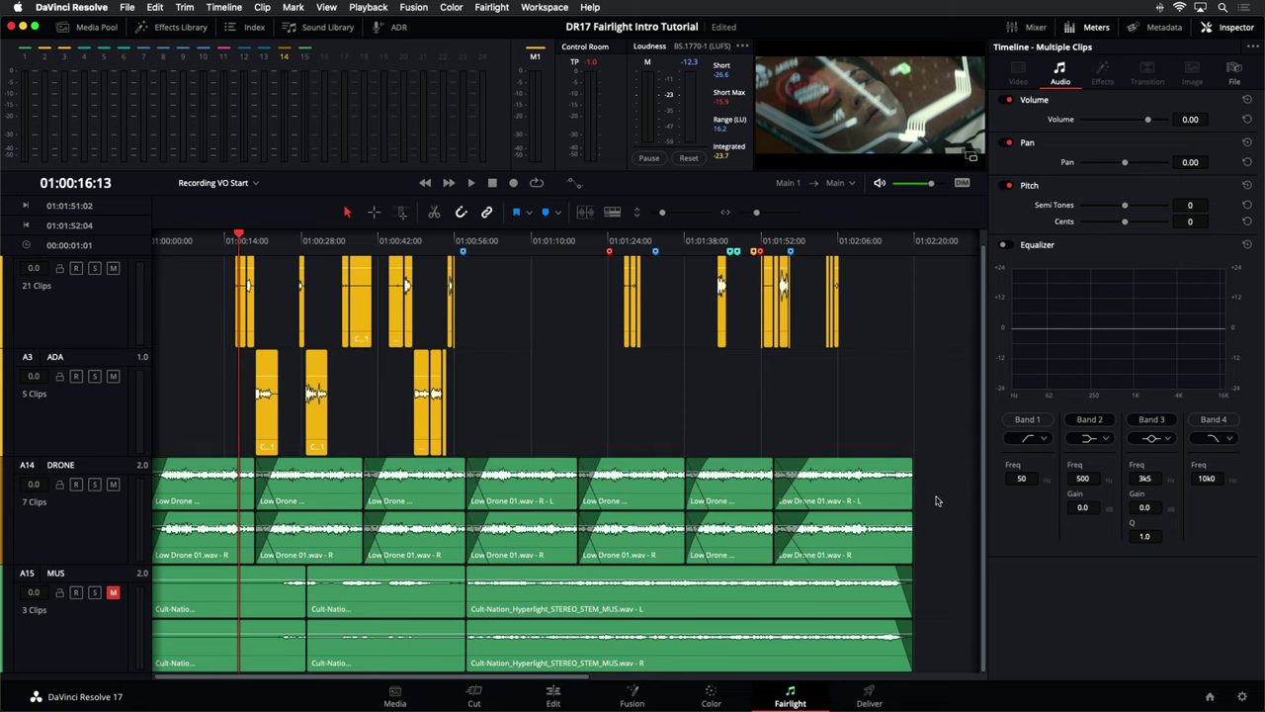
left_click(873, 499)
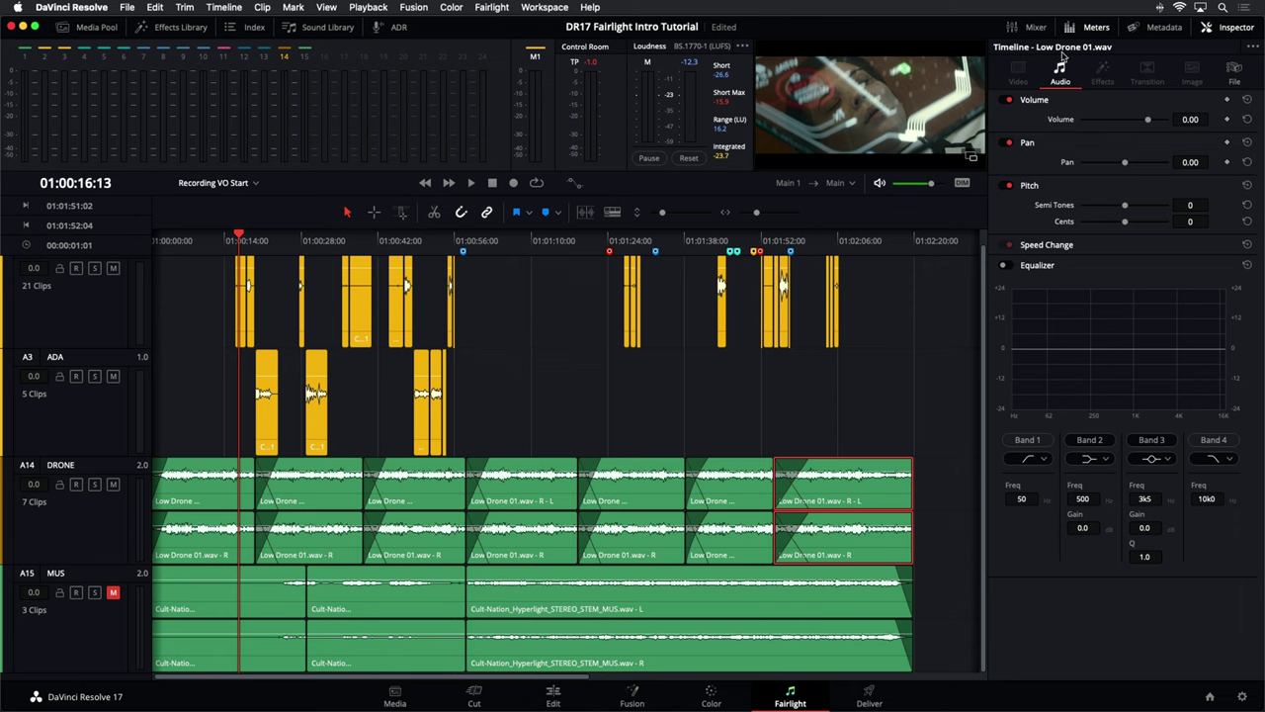
left_click_drag(938, 484, 163, 532)
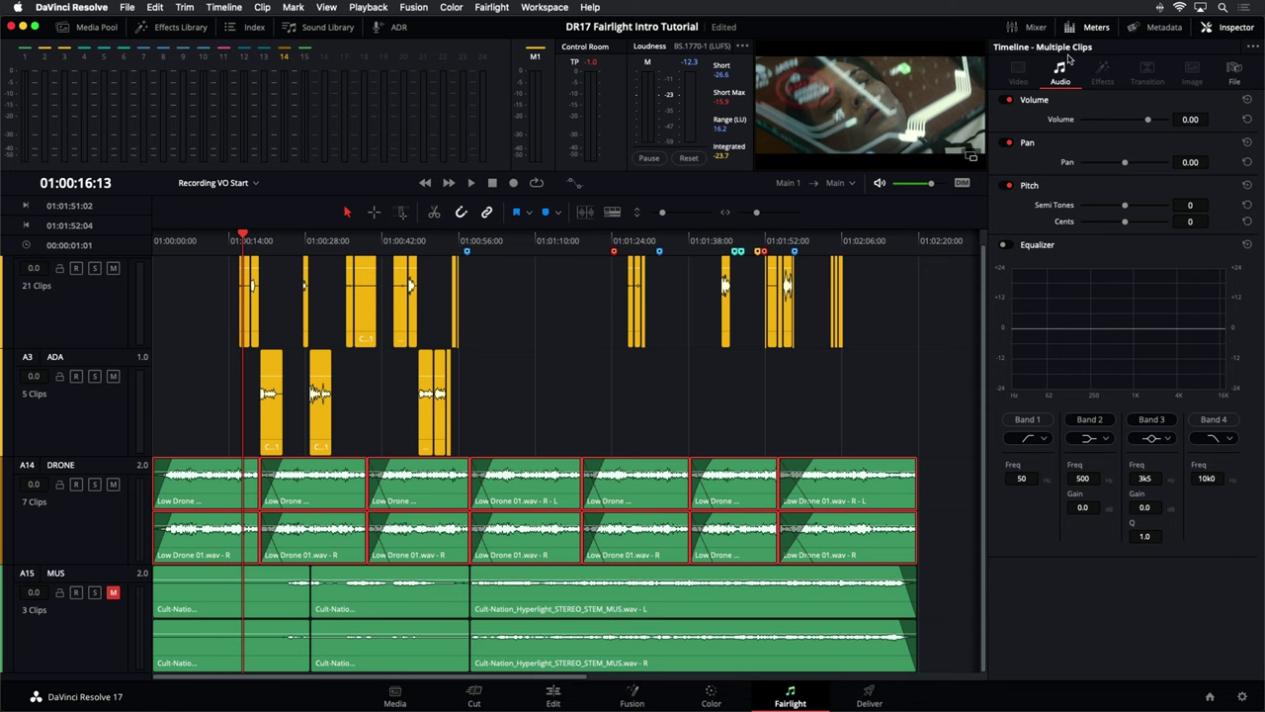
Set the volume of the selected drone clips to -10.69 dB and play the result
left_click_drag(1147, 122, 1141, 126)
key("space")
key("space")
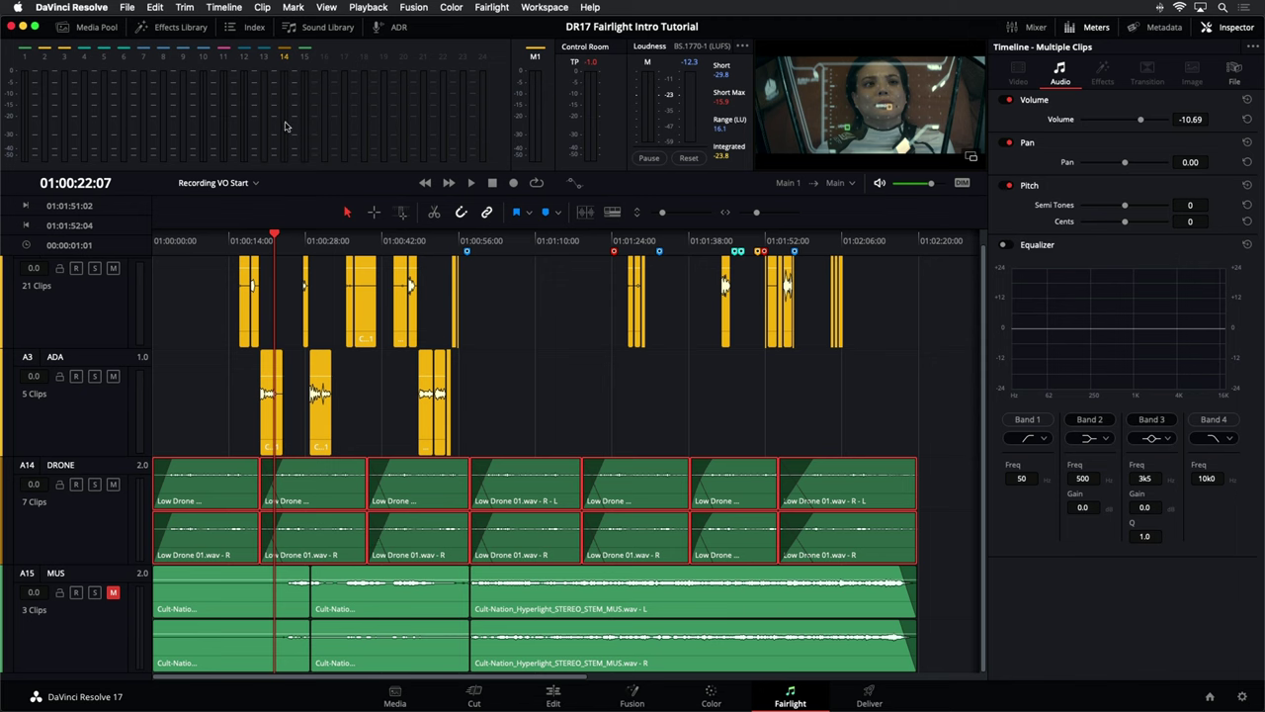
Look up the clip audio level commands, and raise and lower the selected drone clips' volume in 3 dB increments
left_click(260, 8)
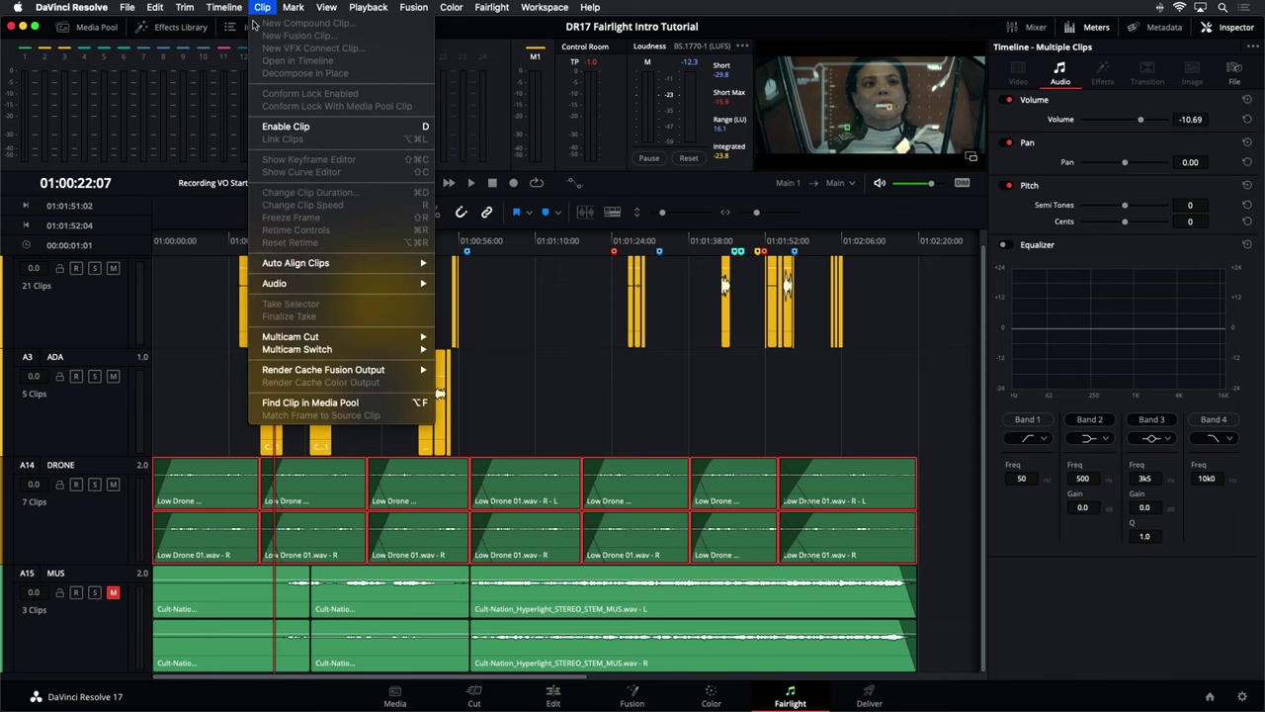
mouse_move(328, 287)
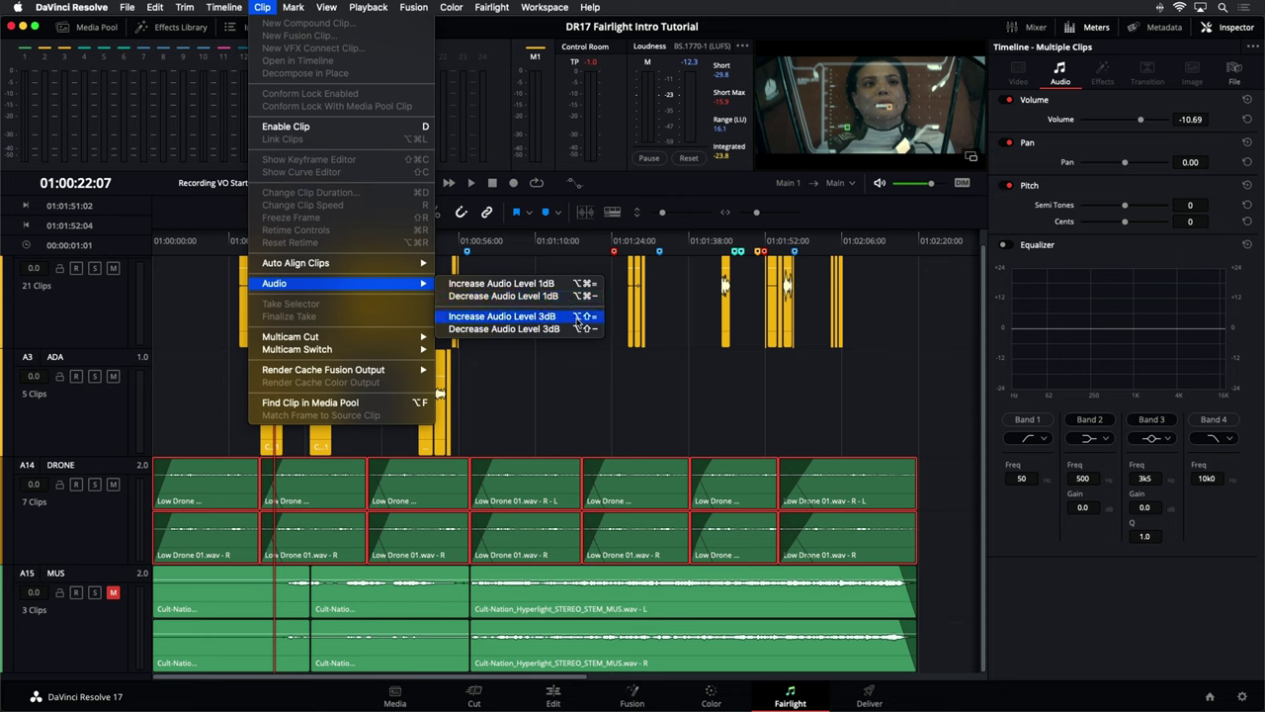
left_click(588, 376)
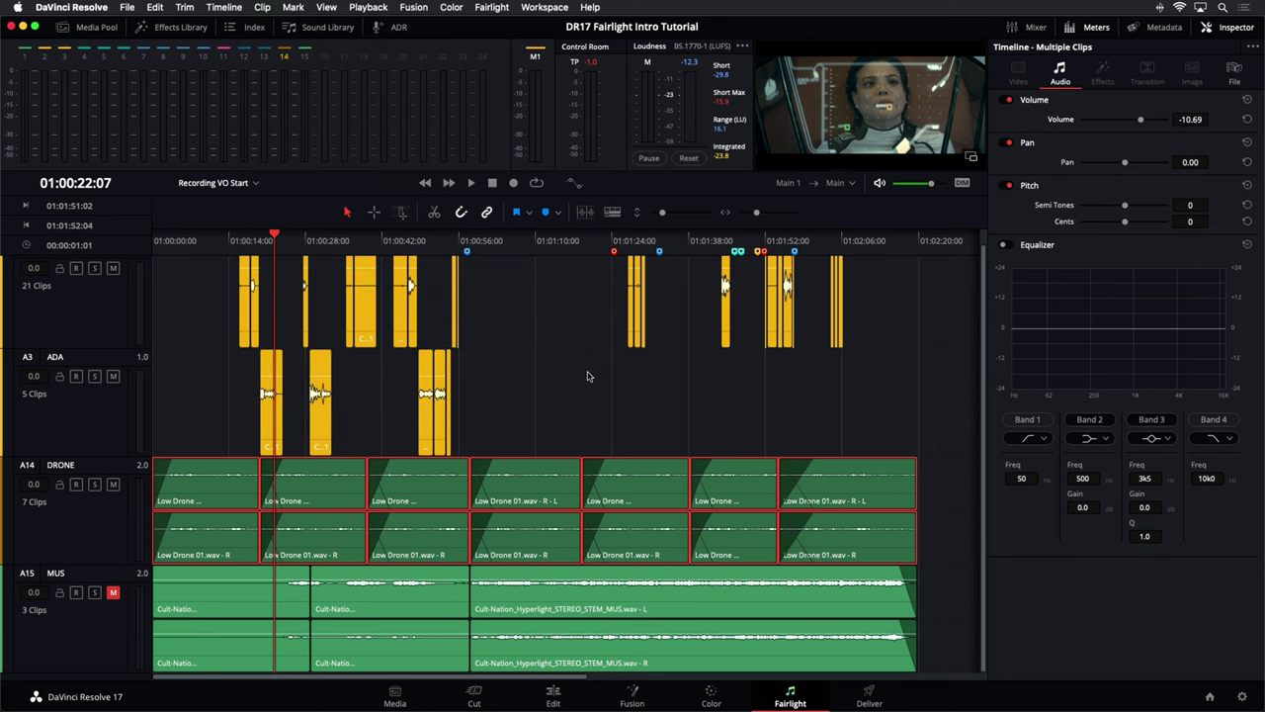
key("super+alt+shift+minus")
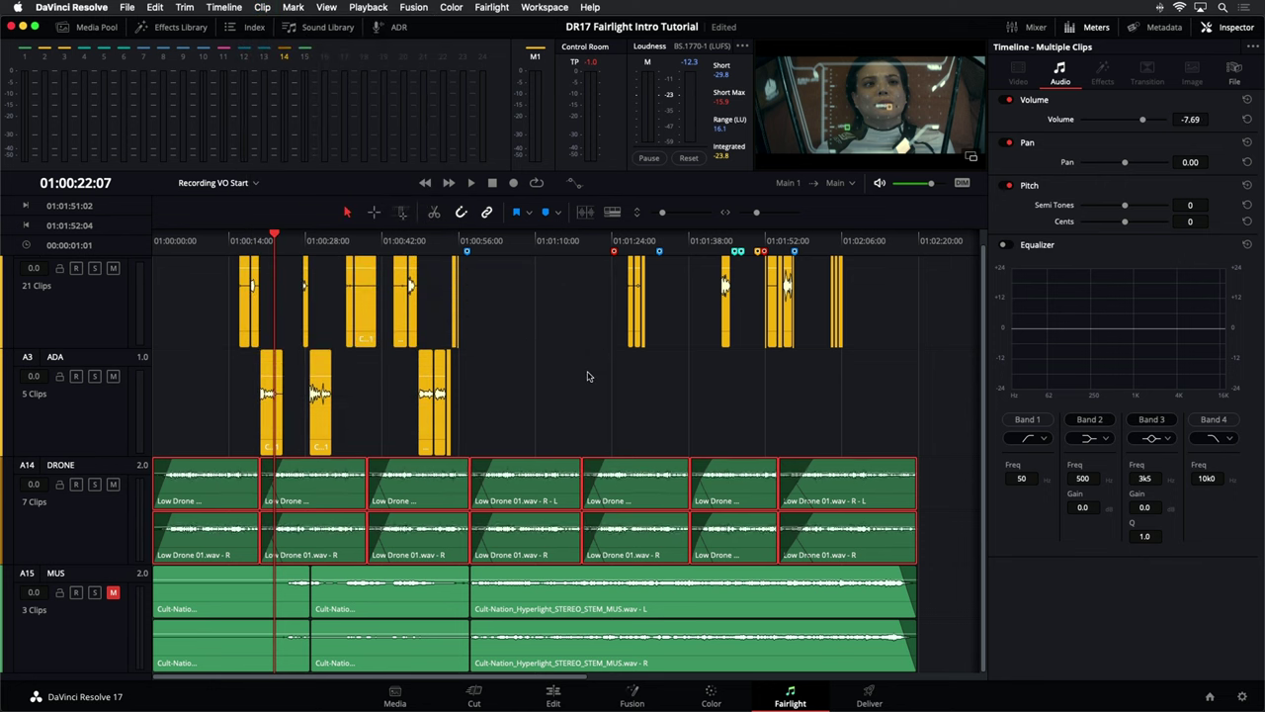
key("super+alt+shift+plus")
key("super+alt+shift+plus")
key("super+alt+shift+plus")
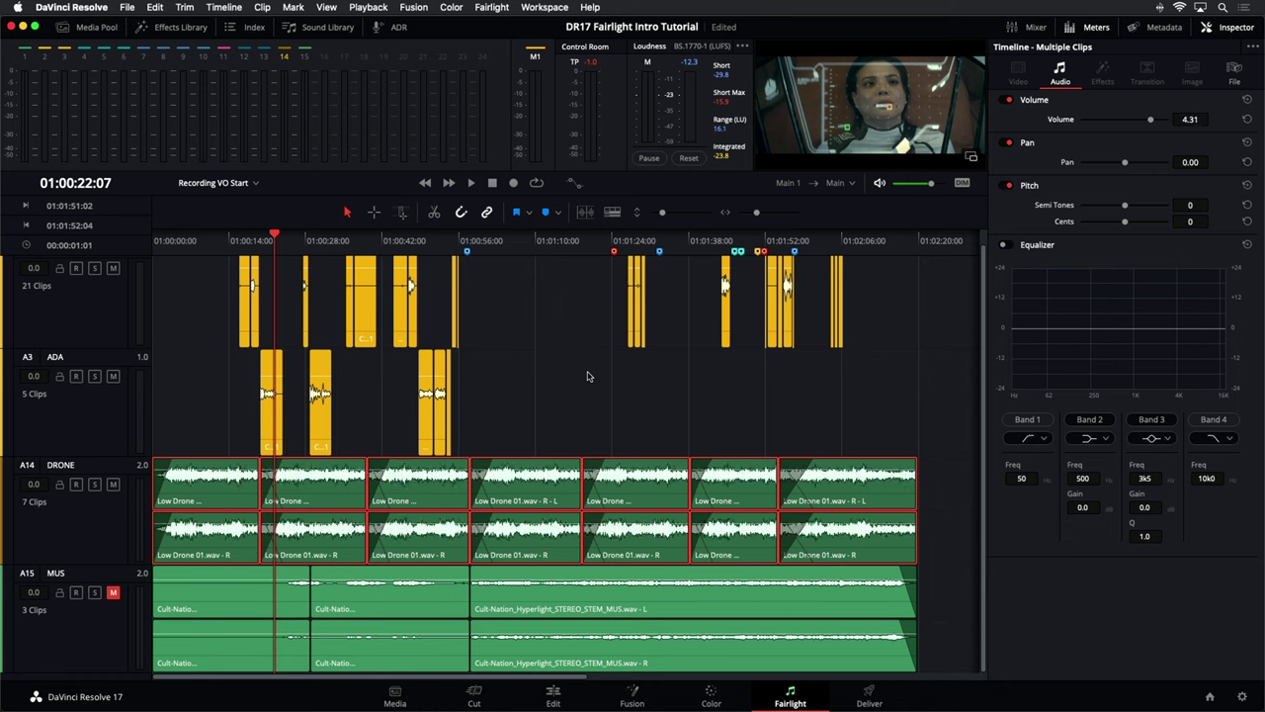
key("super+alt+shift+minus")
key("super+alt+shift+minus")
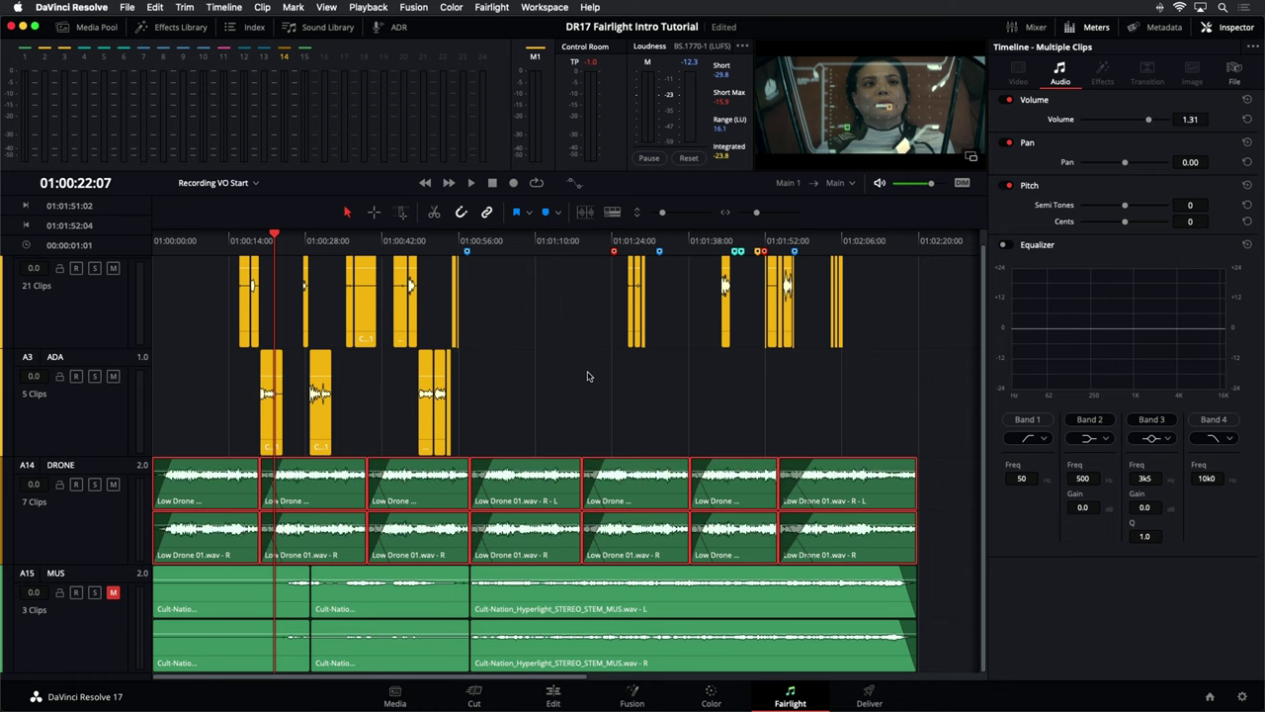
key("super+alt+shift+plus")
key("super+alt+shift+plus")
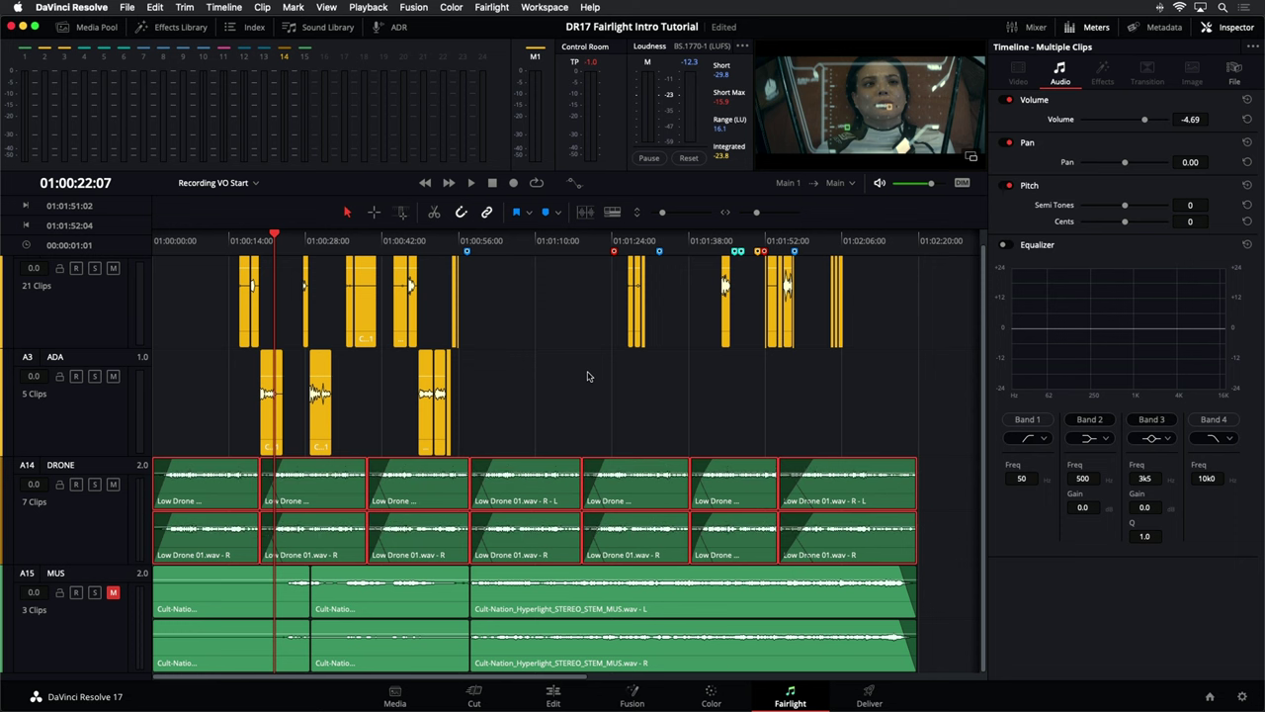
Play from 01:00:22:07 while lowering the drone clips to -7.69 dB in 3 dB increments, stop playback and deselect them
key("space")
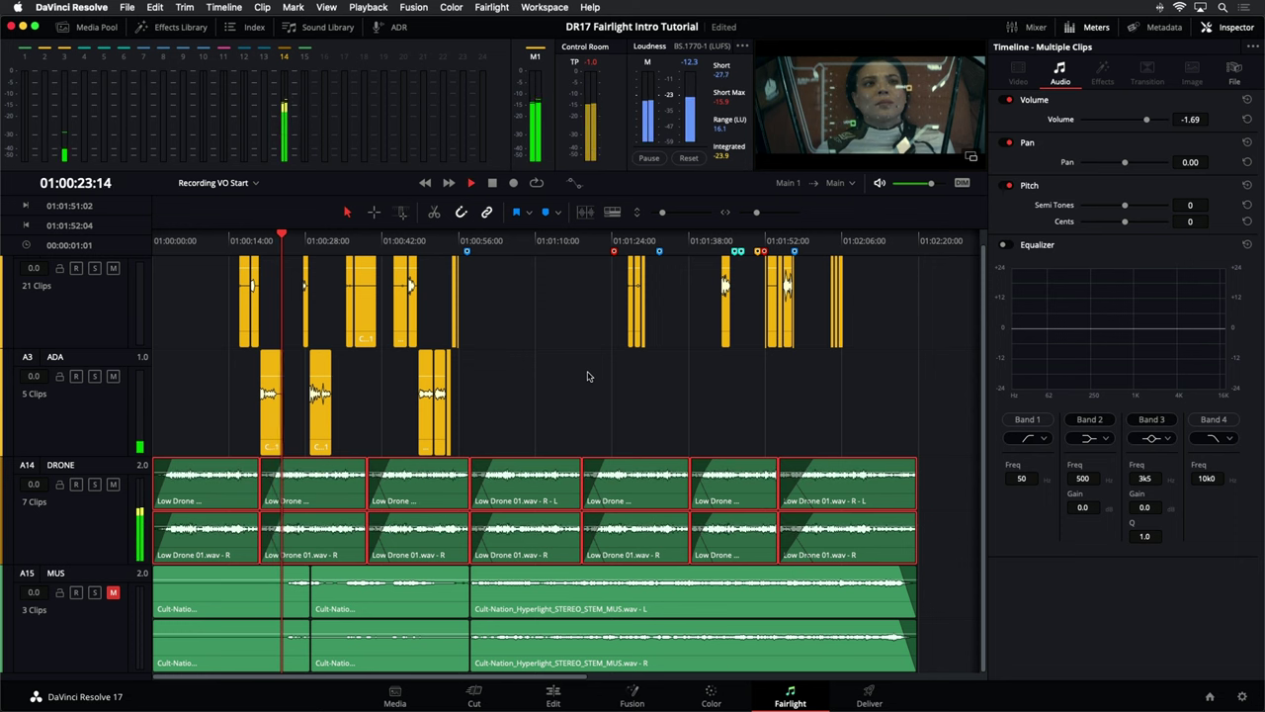
key("super+alt+shift+minus")
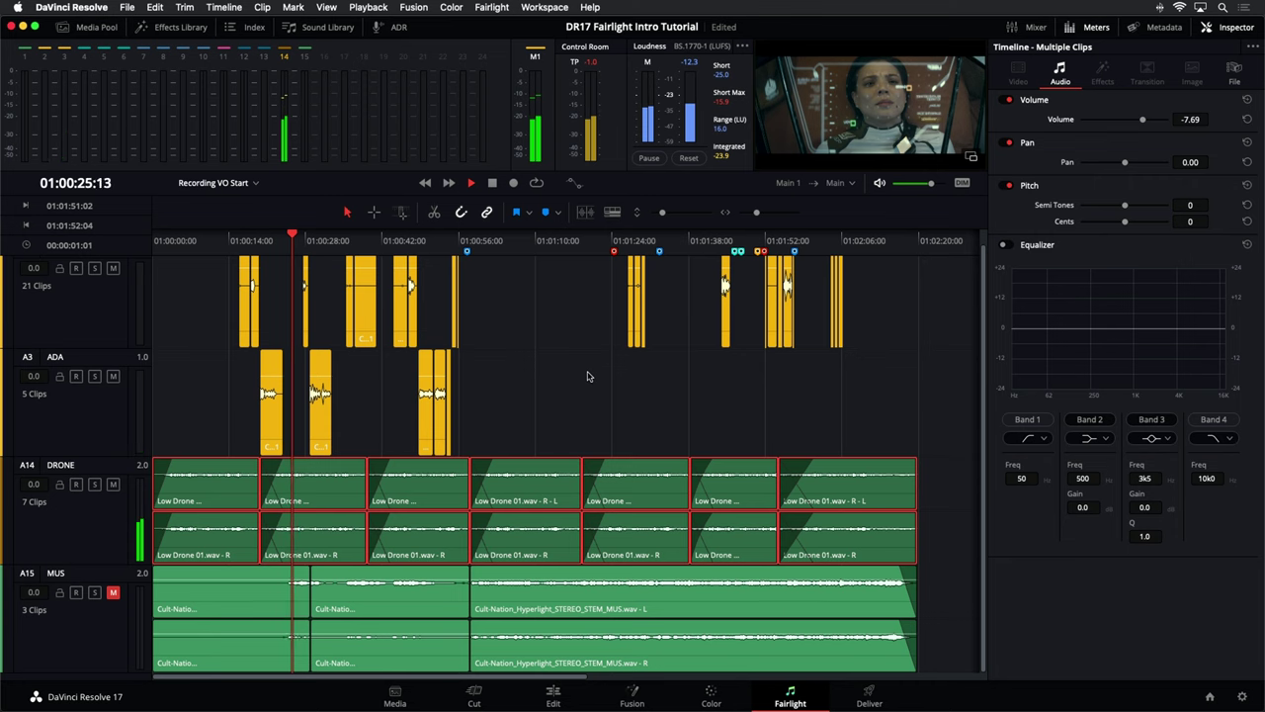
key("space")
left_click(587, 376)
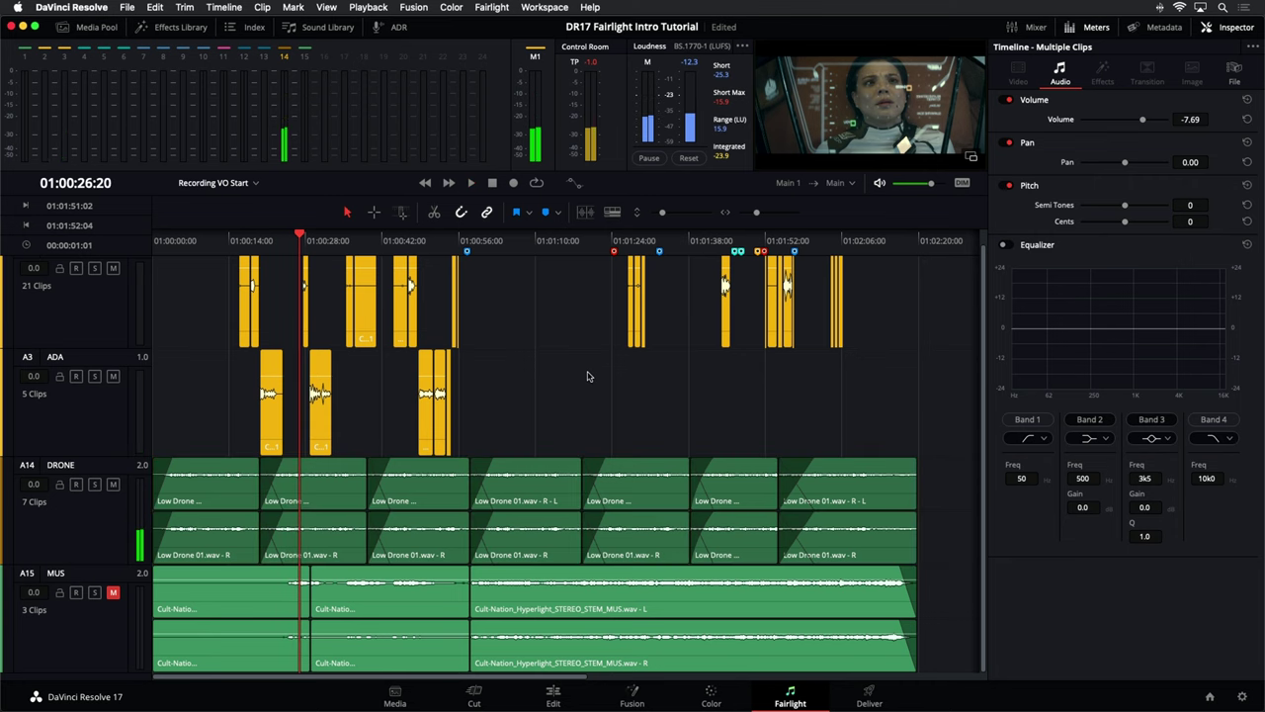
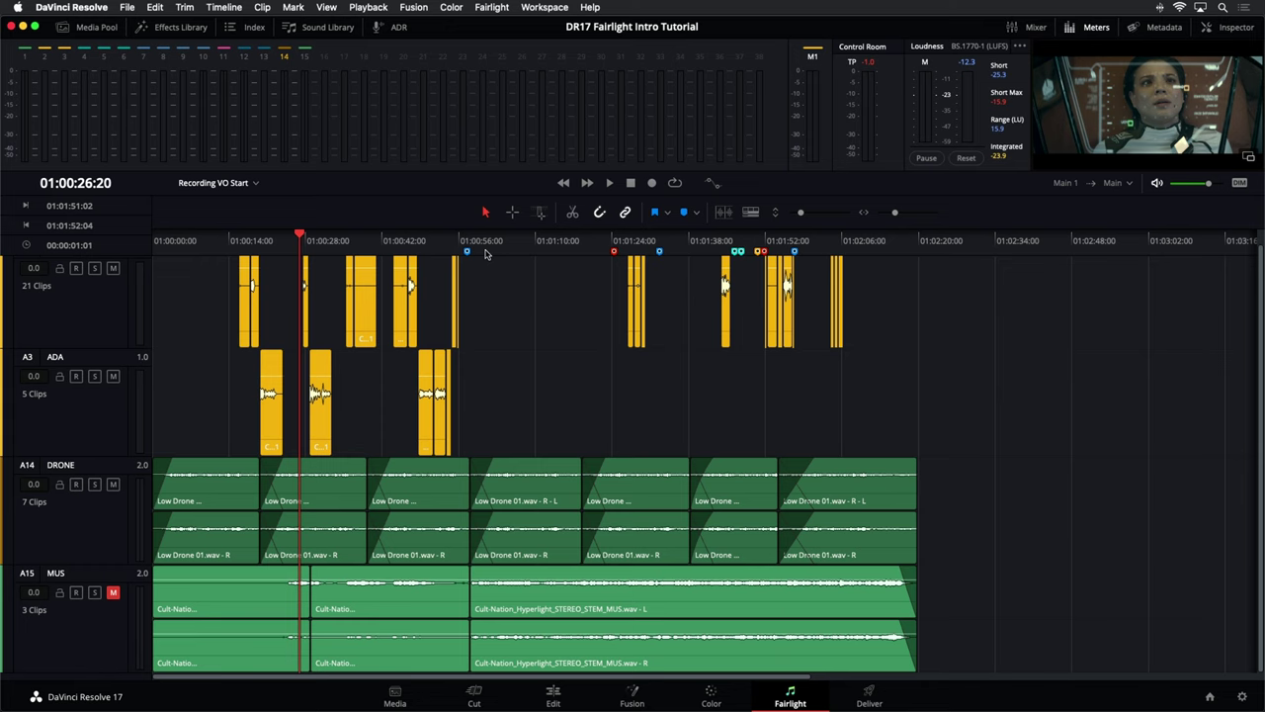
Place the playhead at 01:00:48:10 and step it back and forth through the timeline markers
left_click(412, 240)
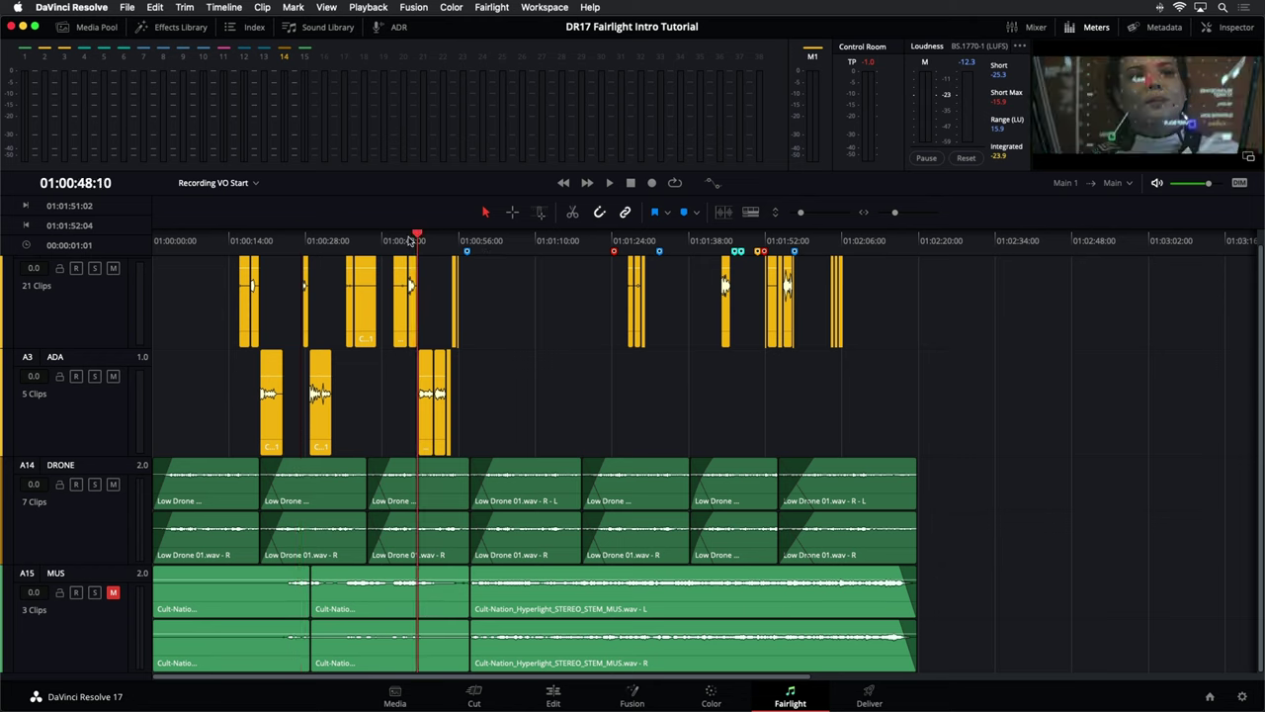
key("space")
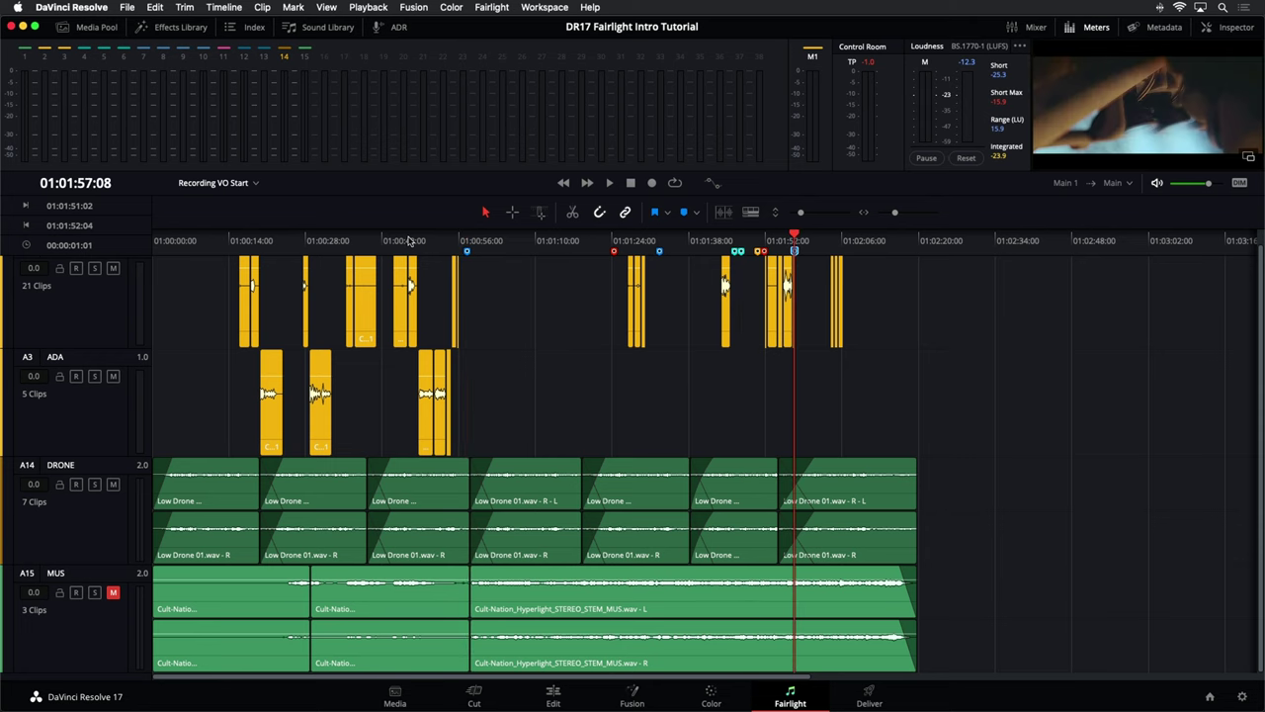
key("j")
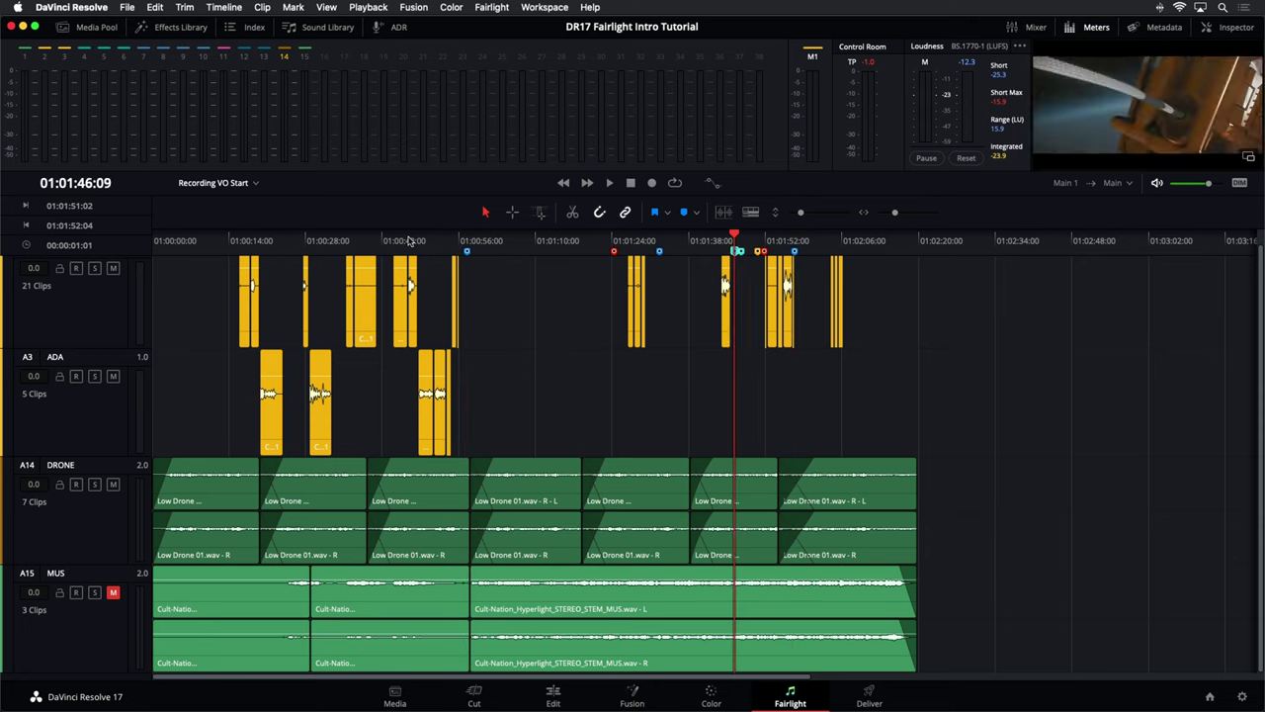
key("shift+Up")
key("shift+Up")
key("shift+Down")
key("shift+Down")
key("shift+Down")
key("shift+Down")
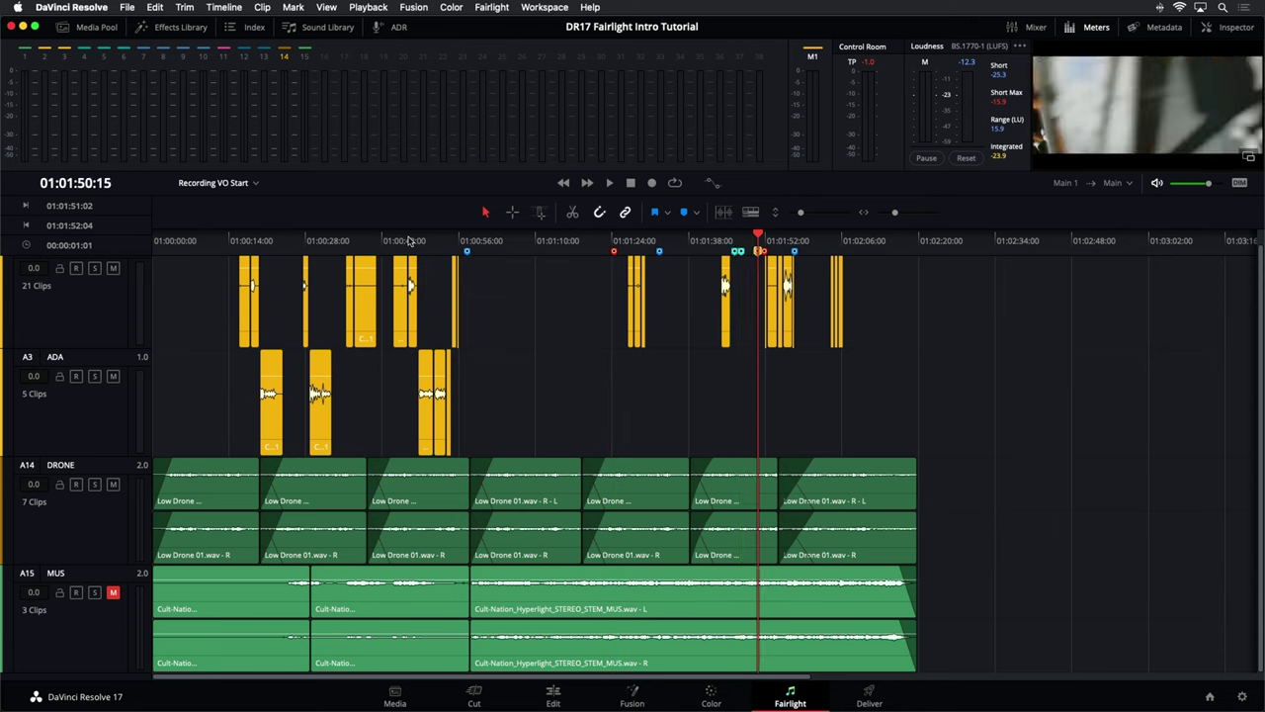
key("shift+Up")
key("shift+Up")
key("shift+Up")
key("shift+Up")
key("shift+Down")
key("shift+Down")
key("shift+Down")
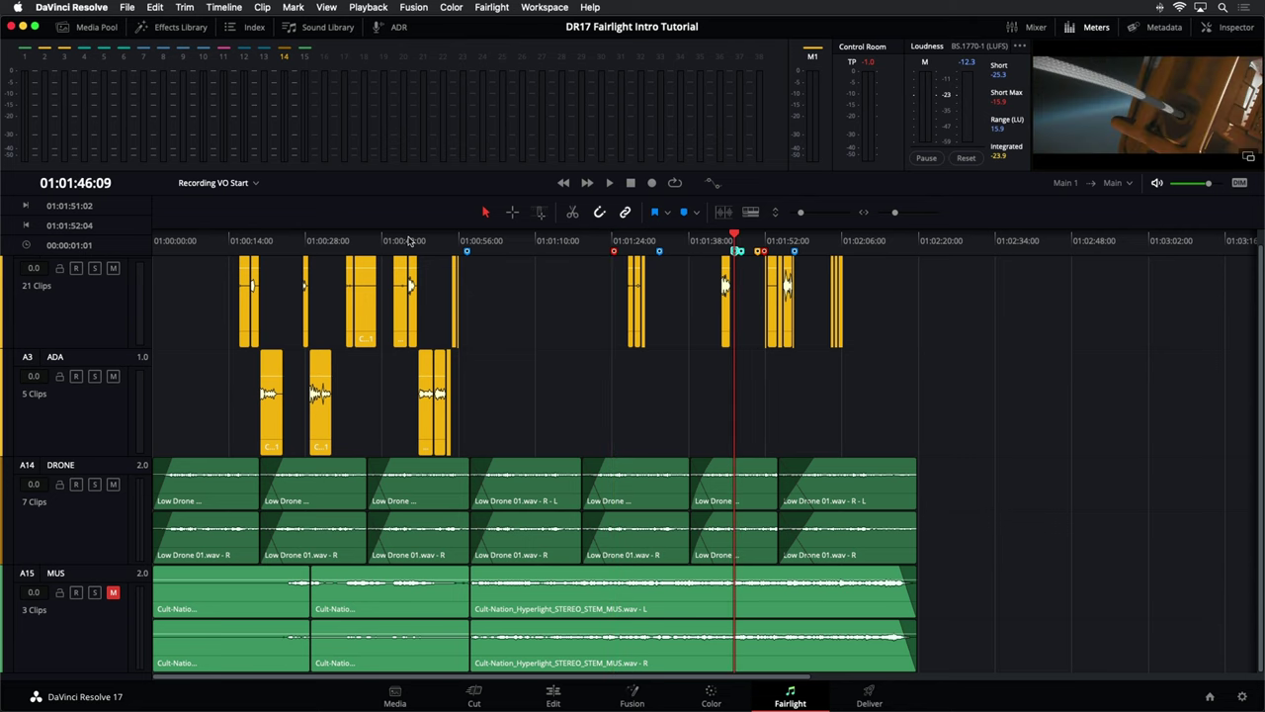
Move the playhead to the blue marker at 01:01:32:16 and open the marker's details
key("shift+Up")
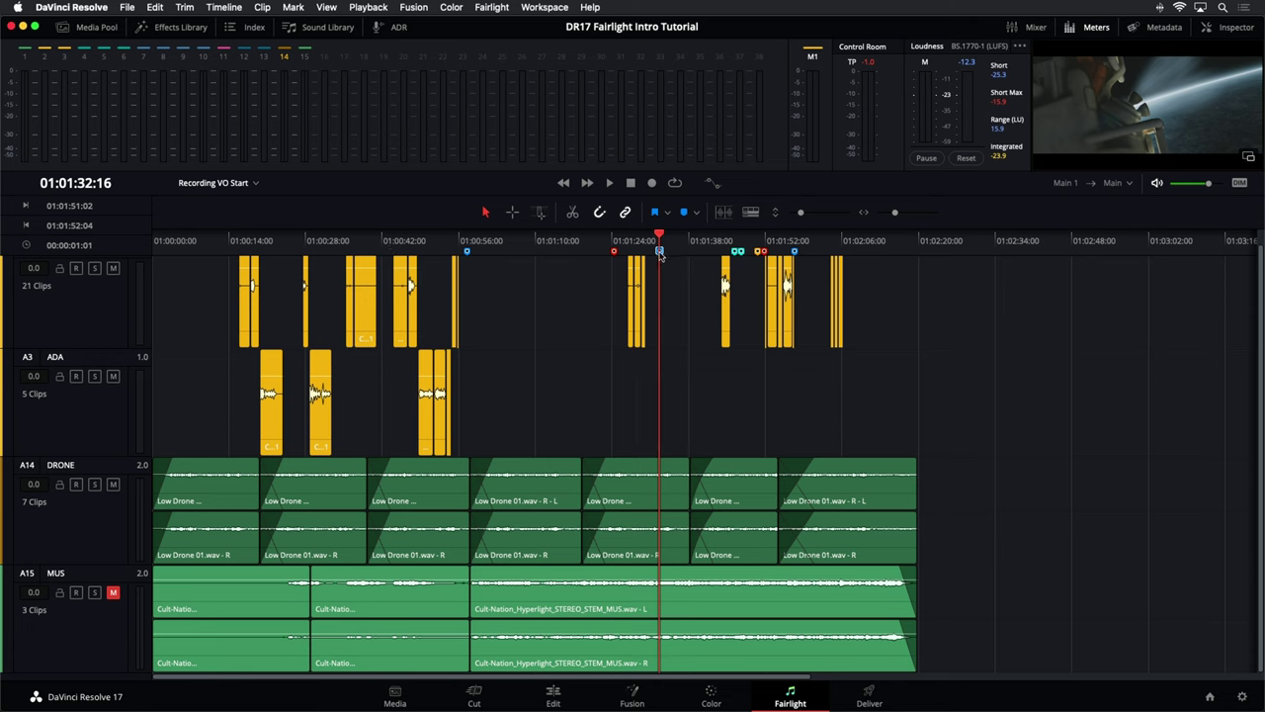
double_click(660, 251)
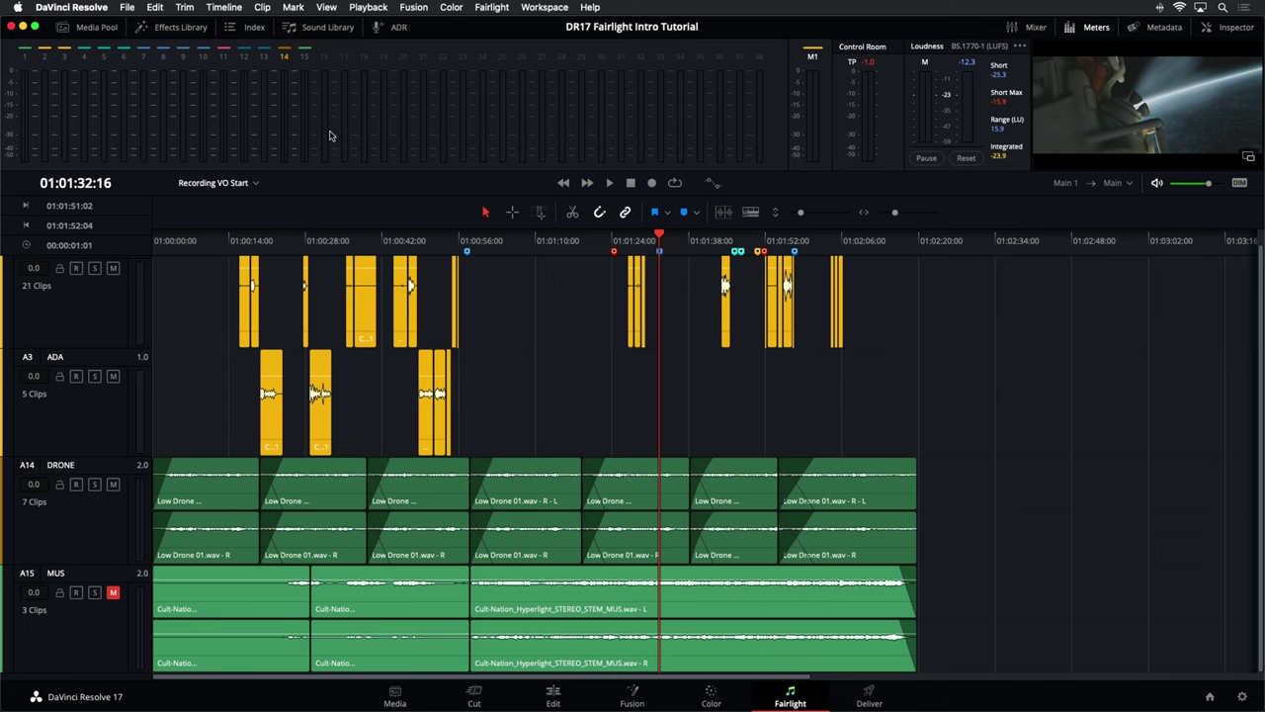
Open the timeline index, jump to several clips from the edit index, ending on the A14 clip at 01:01:18:11, and view the track list
left_click(251, 28)
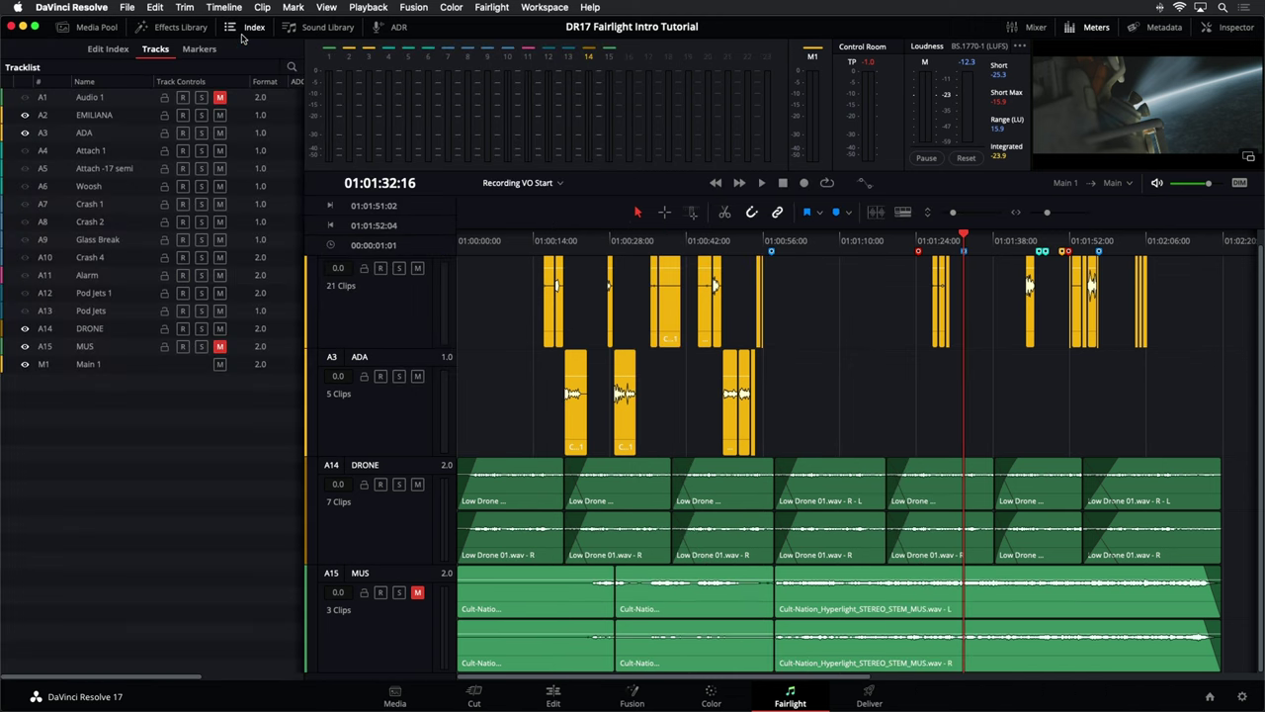
left_click(118, 52)
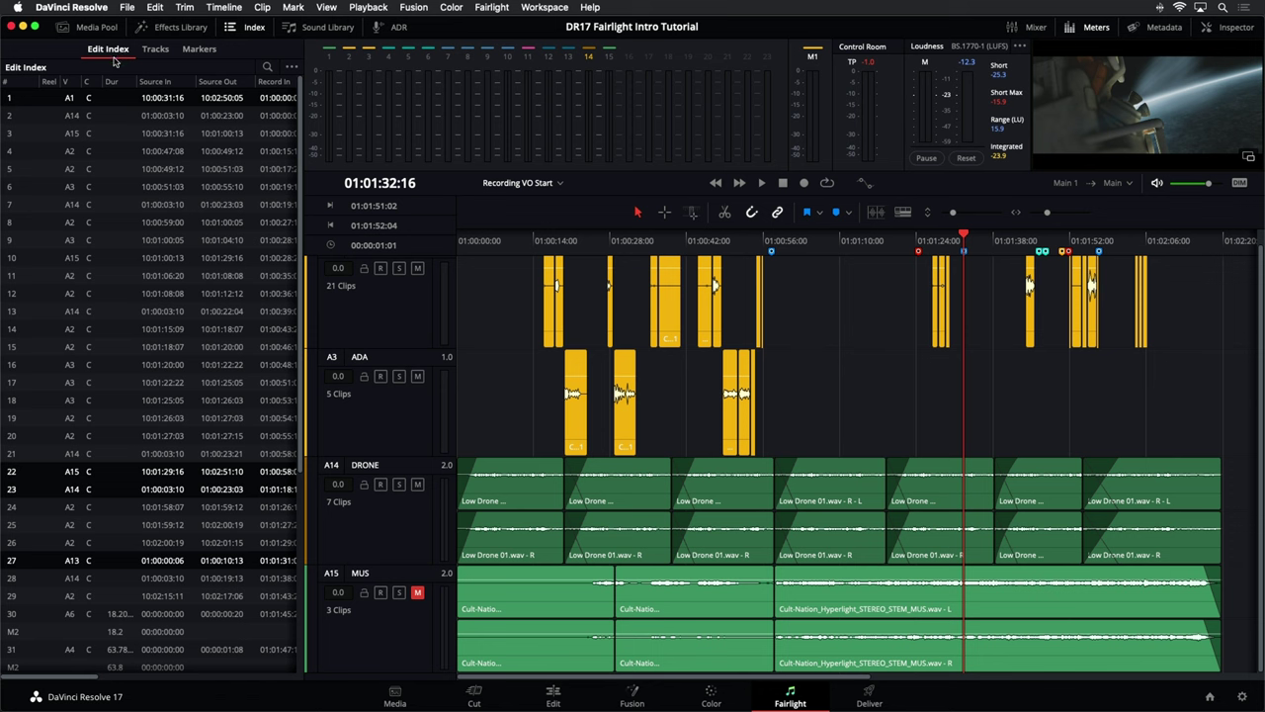
left_click(104, 275)
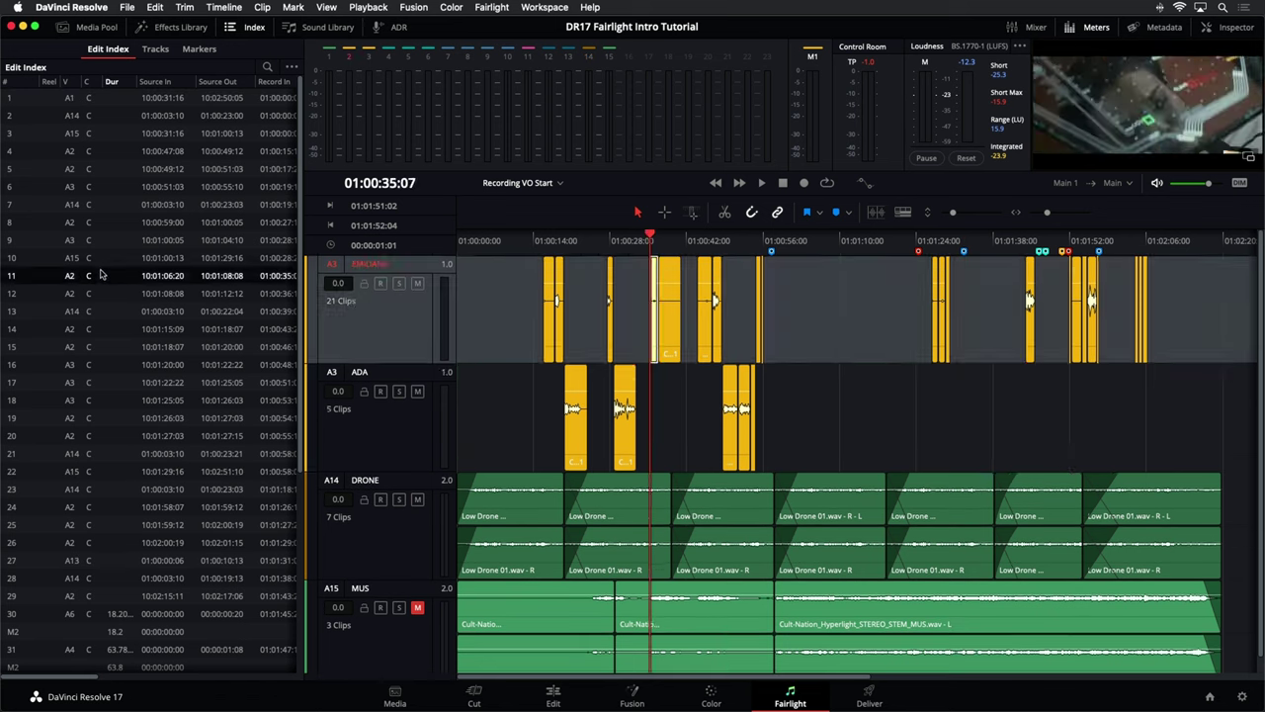
left_click(114, 363)
left_click(132, 488)
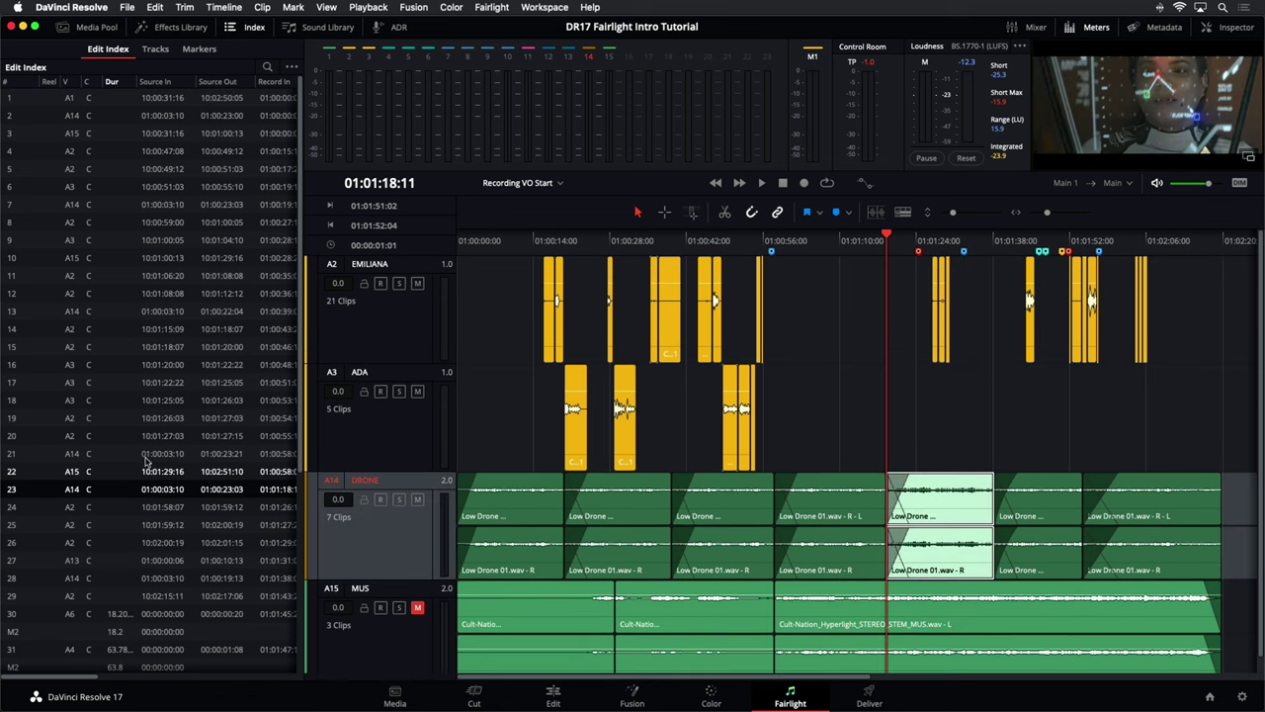
left_click(155, 49)
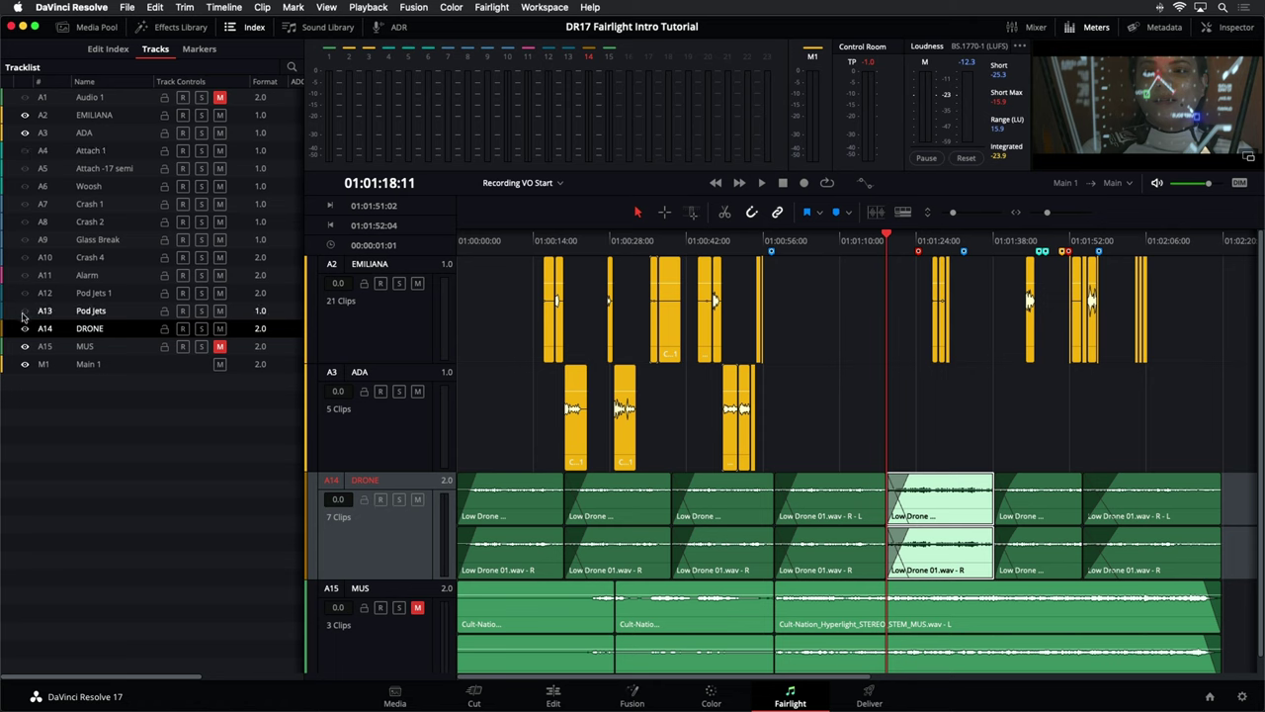
Show the timeline markers as a list, jumping to the 01:00:57:14 marker, and widen the Name column and the index
left_click(200, 50)
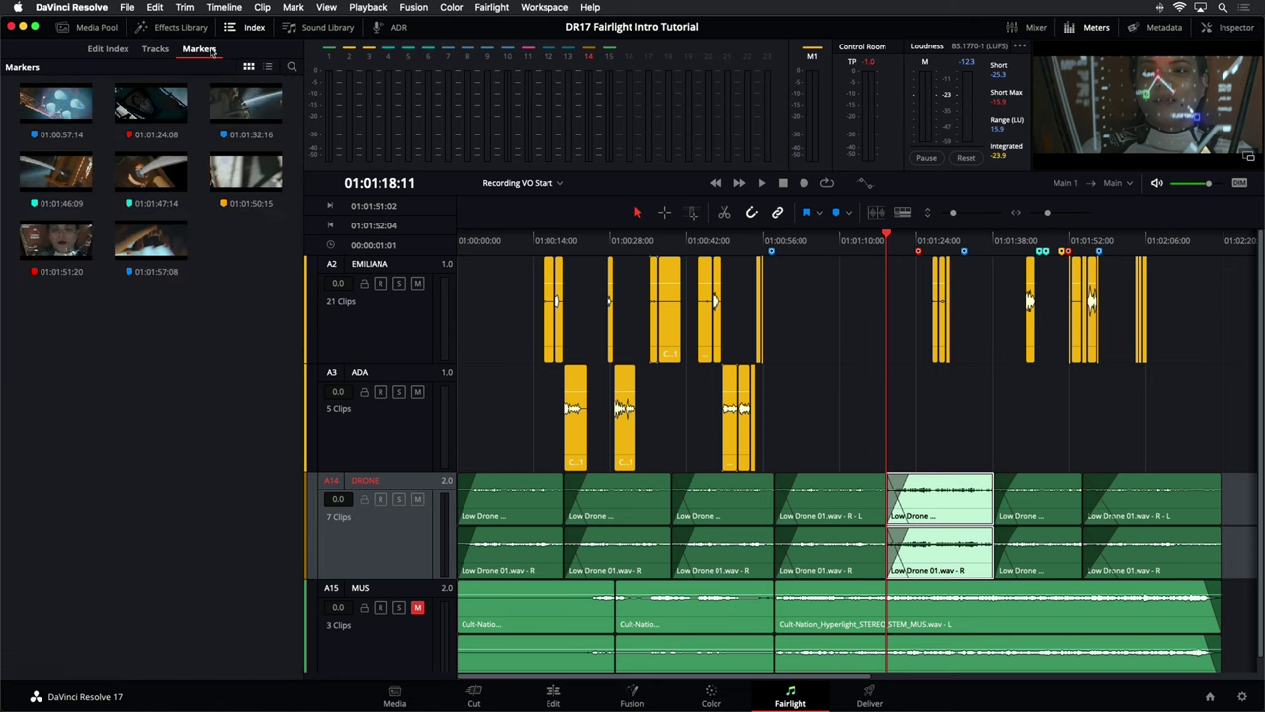
left_click(73, 111)
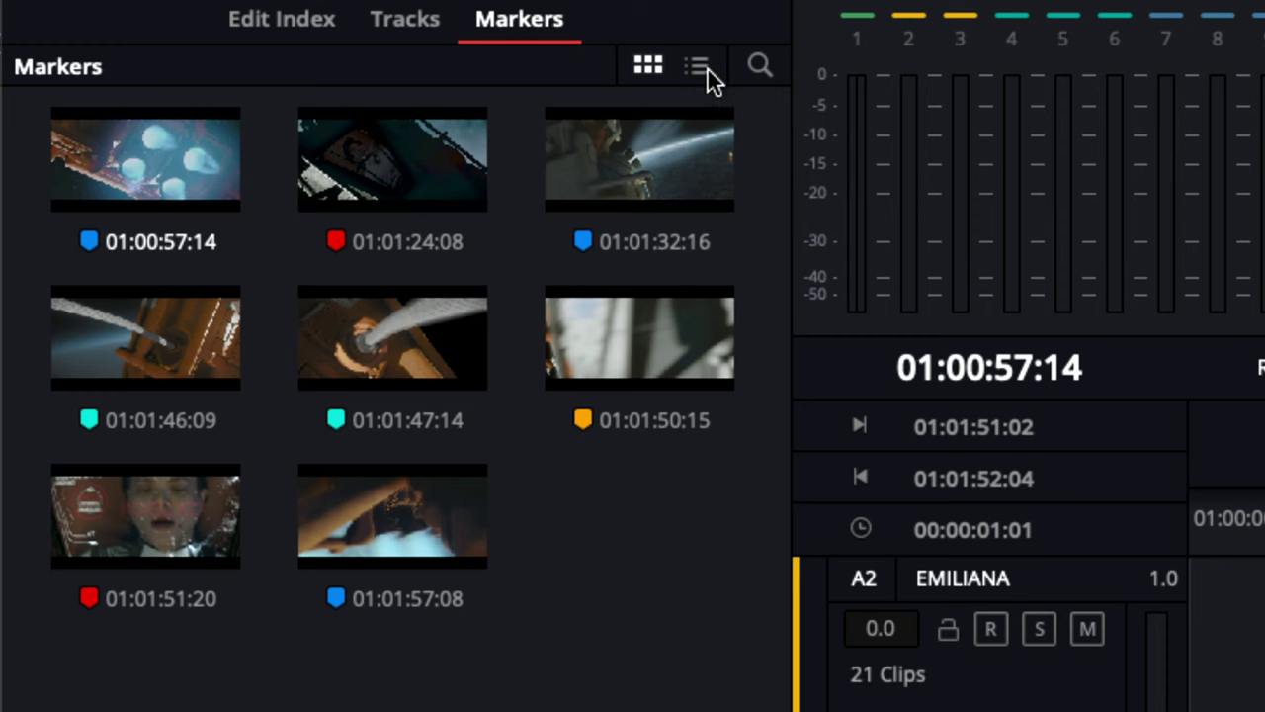
left_click(268, 69)
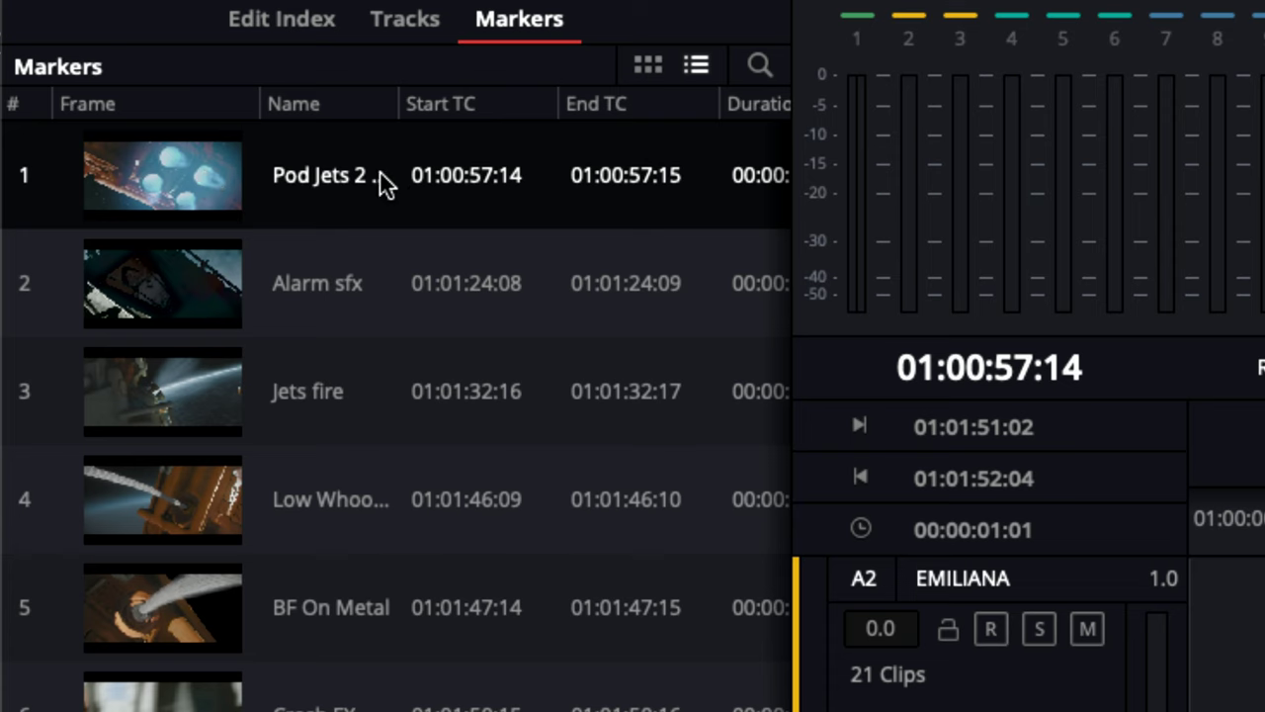
left_click_drag(401, 106, 452, 116)
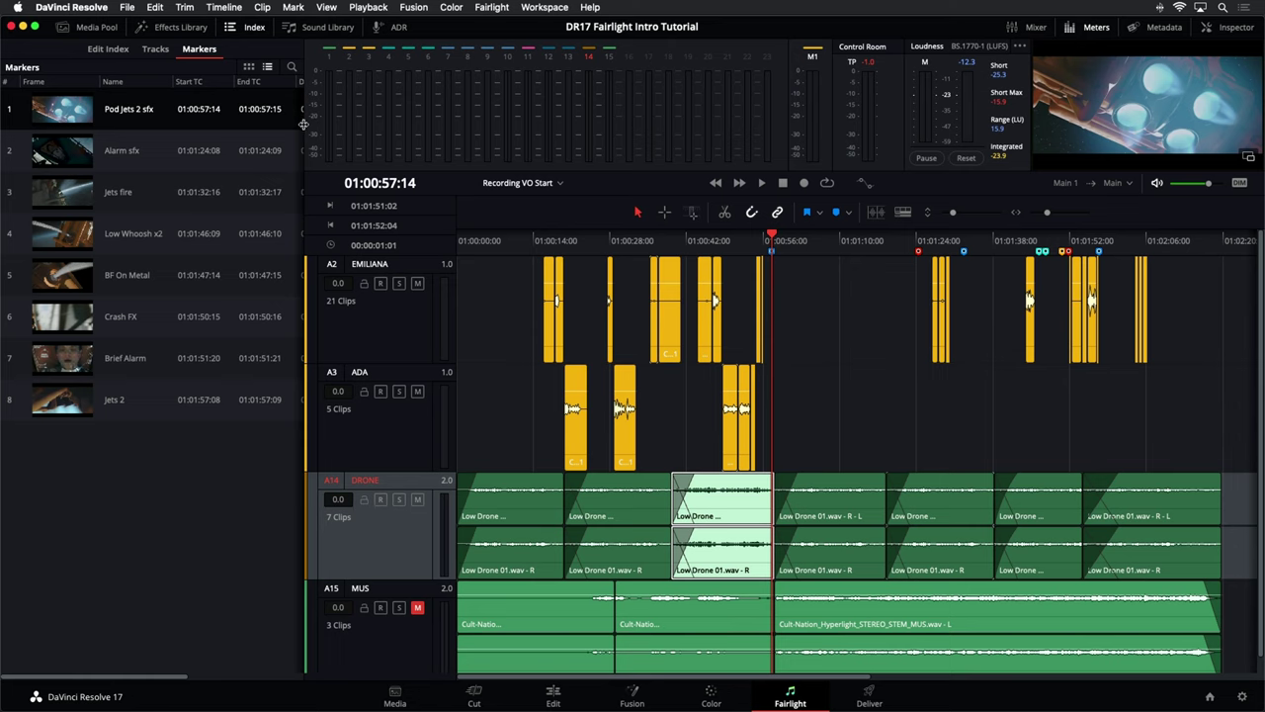
left_click_drag(304, 124, 521, 132)
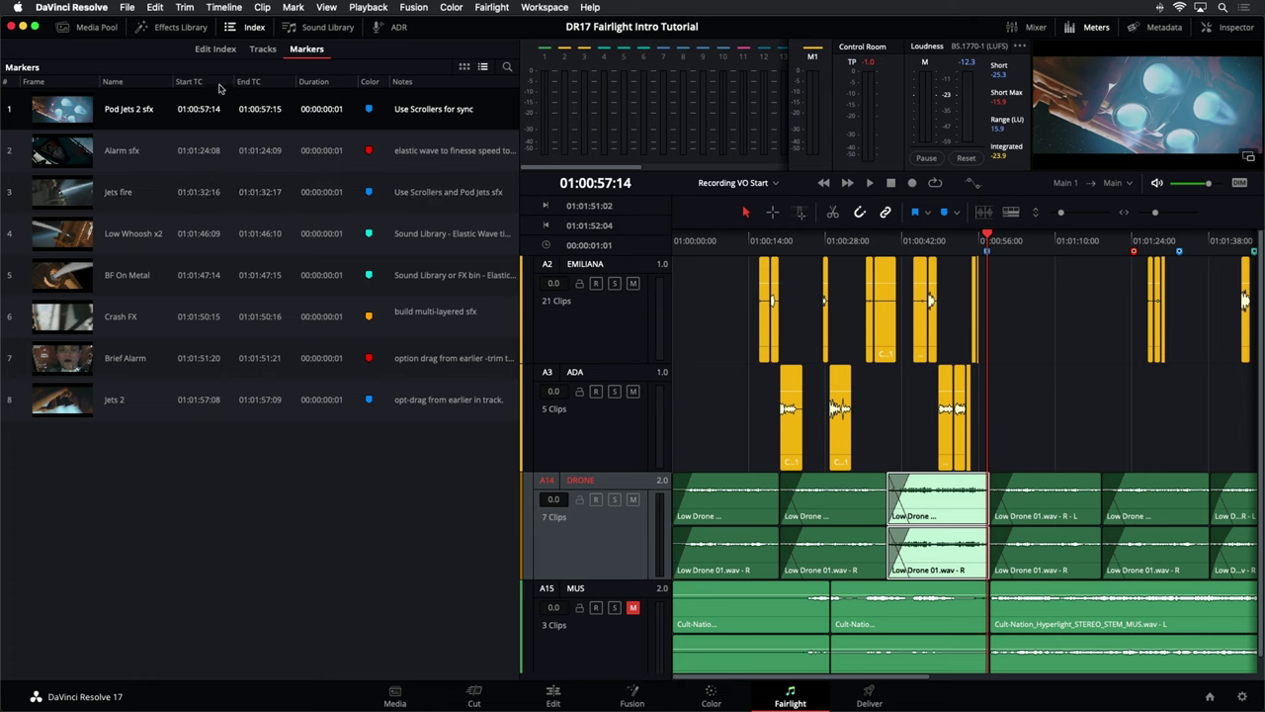
Hide the Start TC, End TC and Duration columns in the marker list and place the Color column before Name
right_click(218, 87)
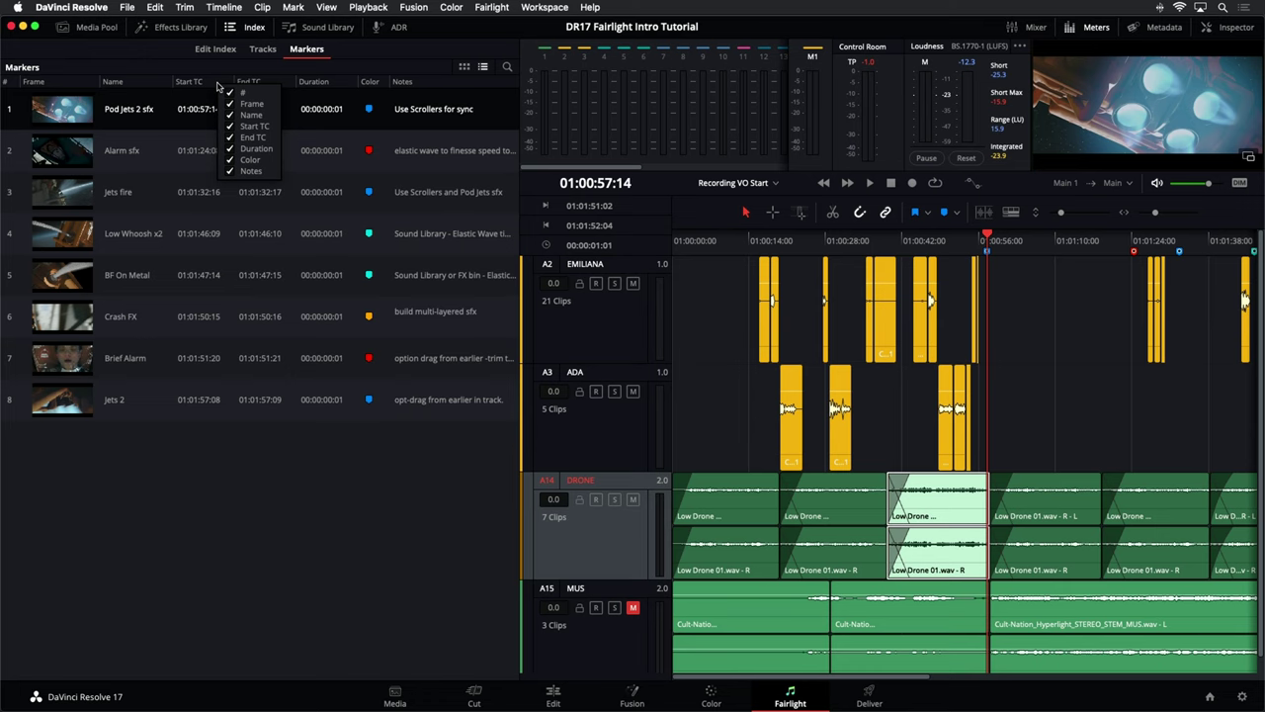
left_click(247, 127)
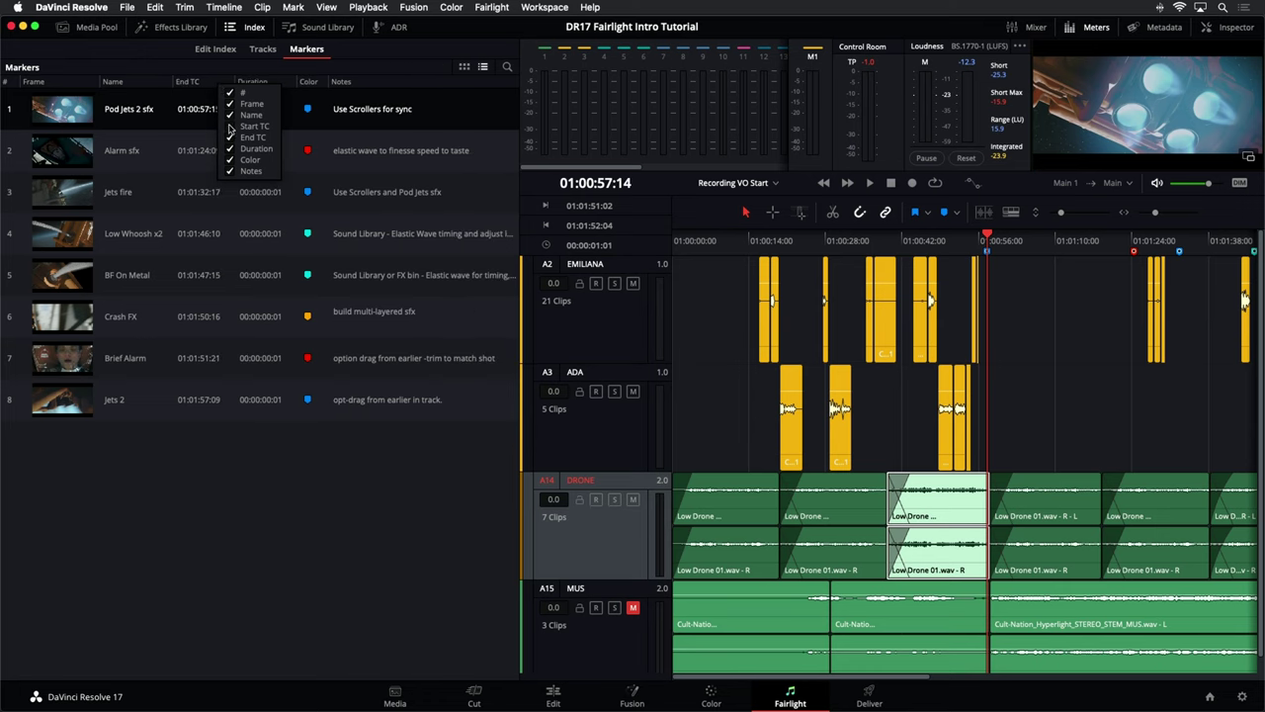
left_click(228, 138)
left_click(230, 149)
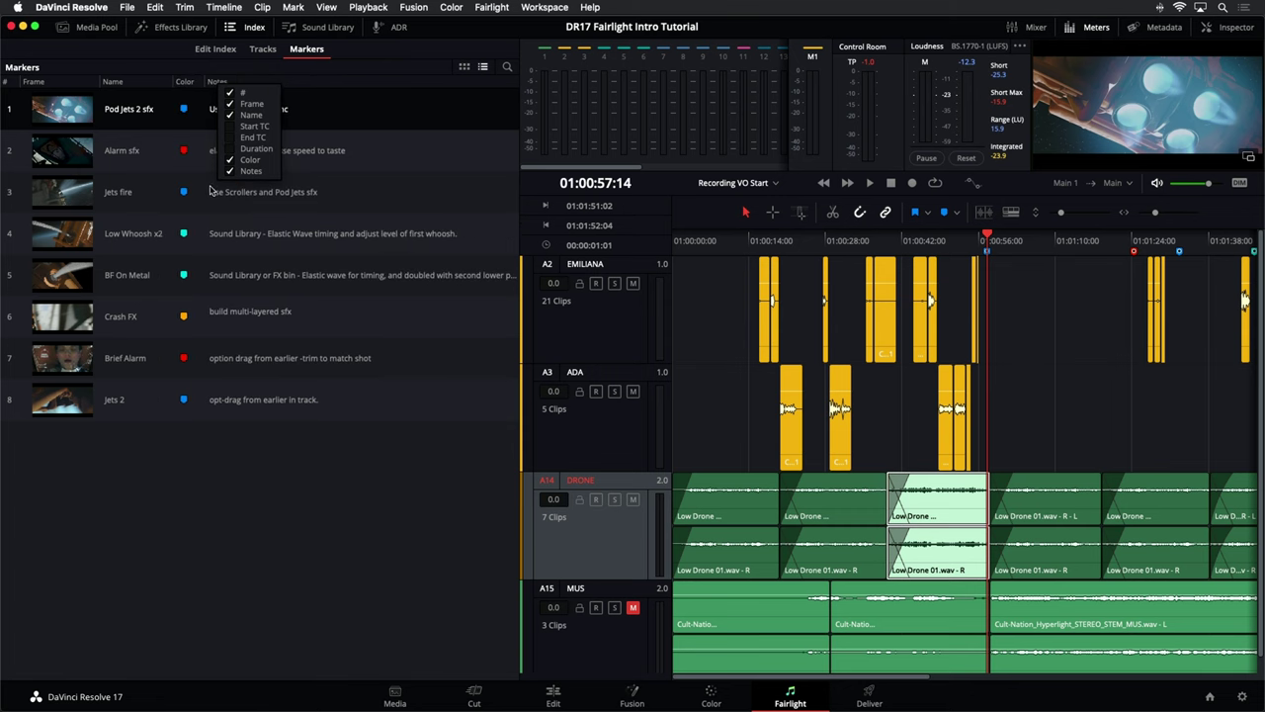
left_click(276, 522)
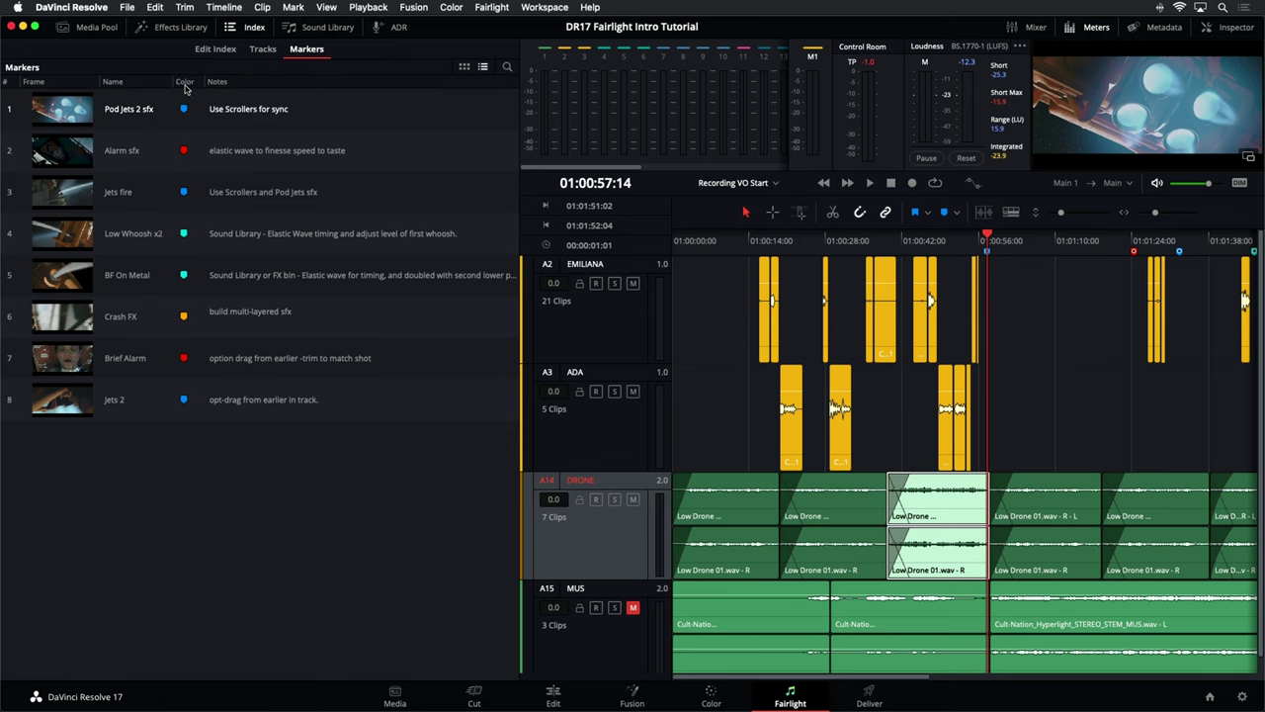
left_click_drag(188, 85, 105, 84)
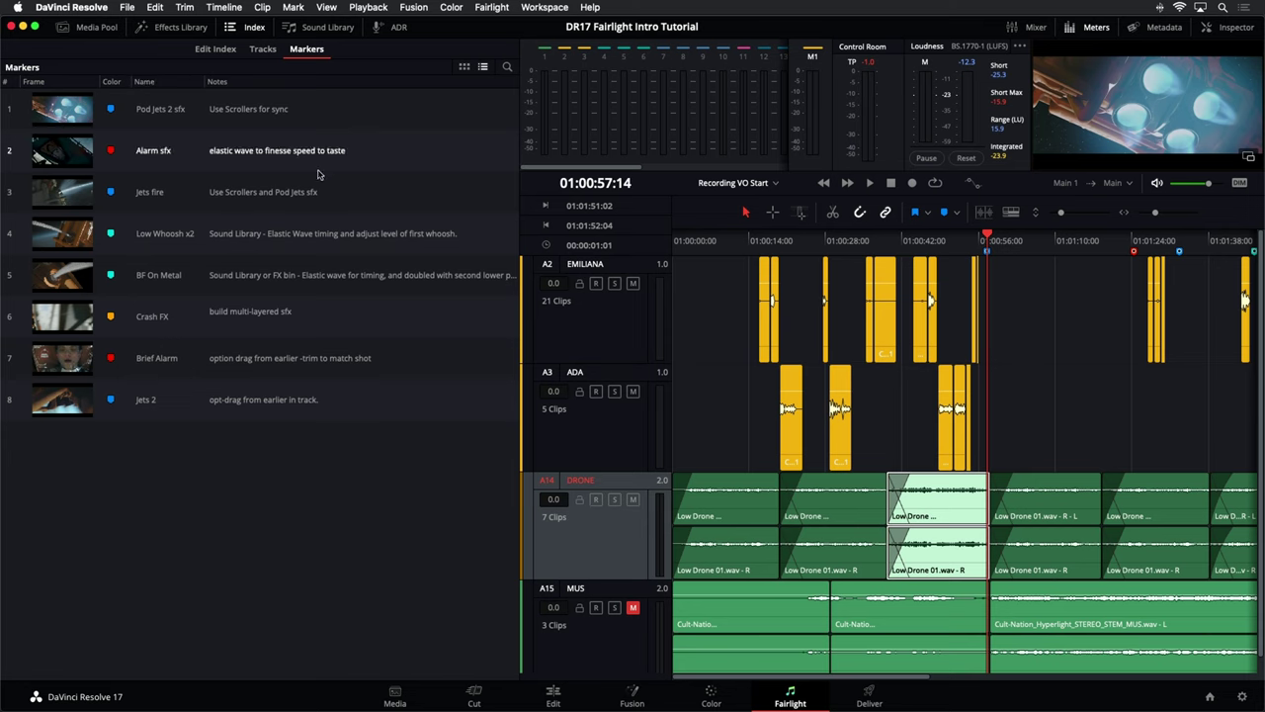
Jump to the Alarm sfx marker from the marker list and sort the markers by color
left_click(69, 156)
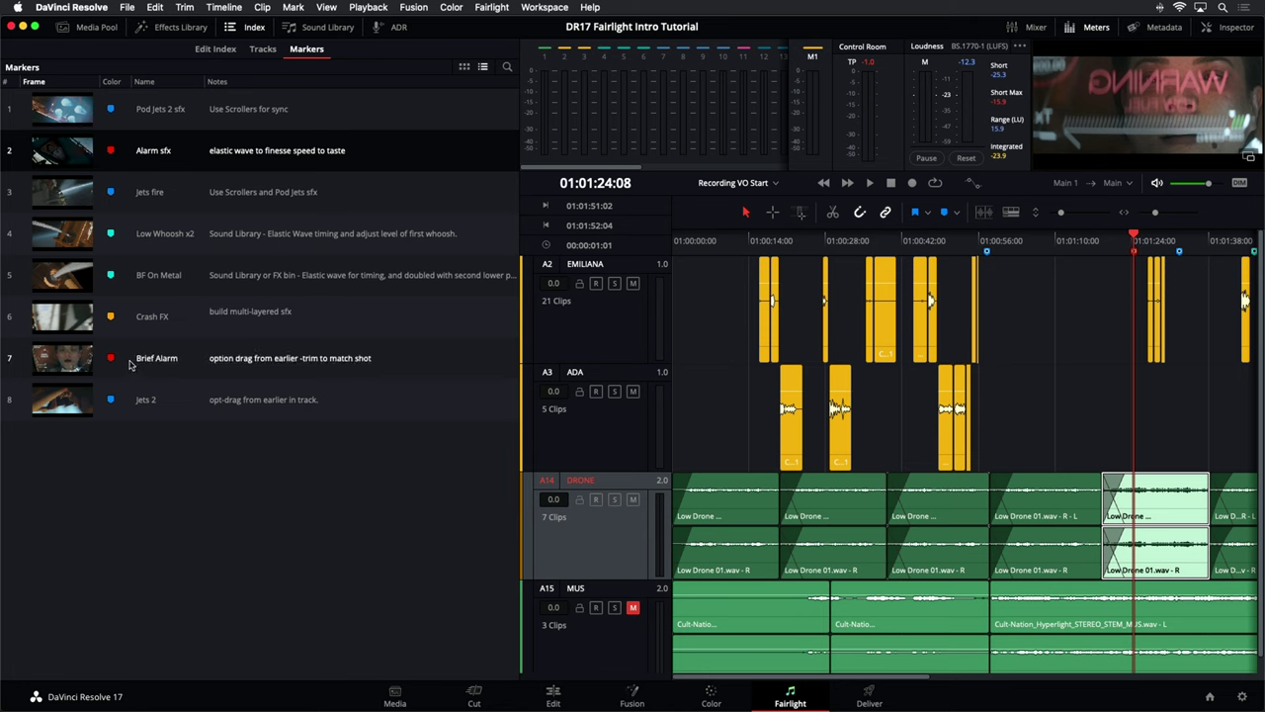
left_click(111, 82)
left_click(111, 83)
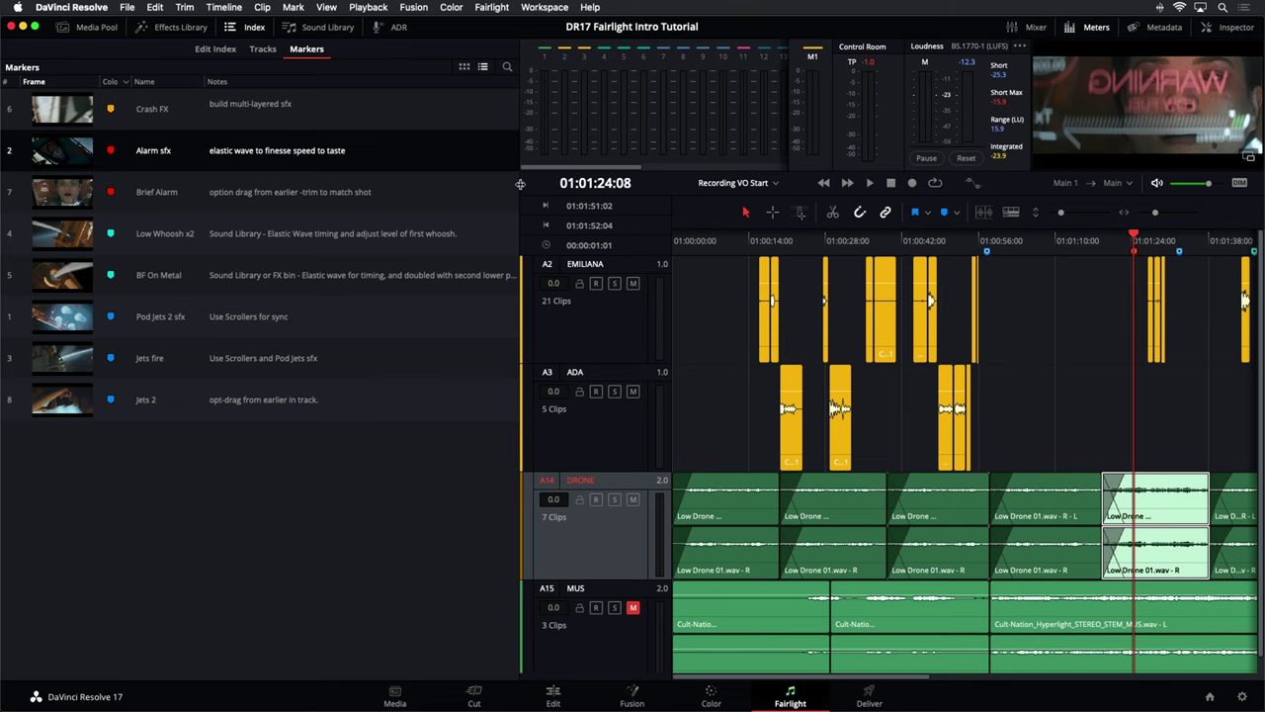
Narrow the index and show it together with the Media Pool
left_click_drag(521, 187, 285, 184)
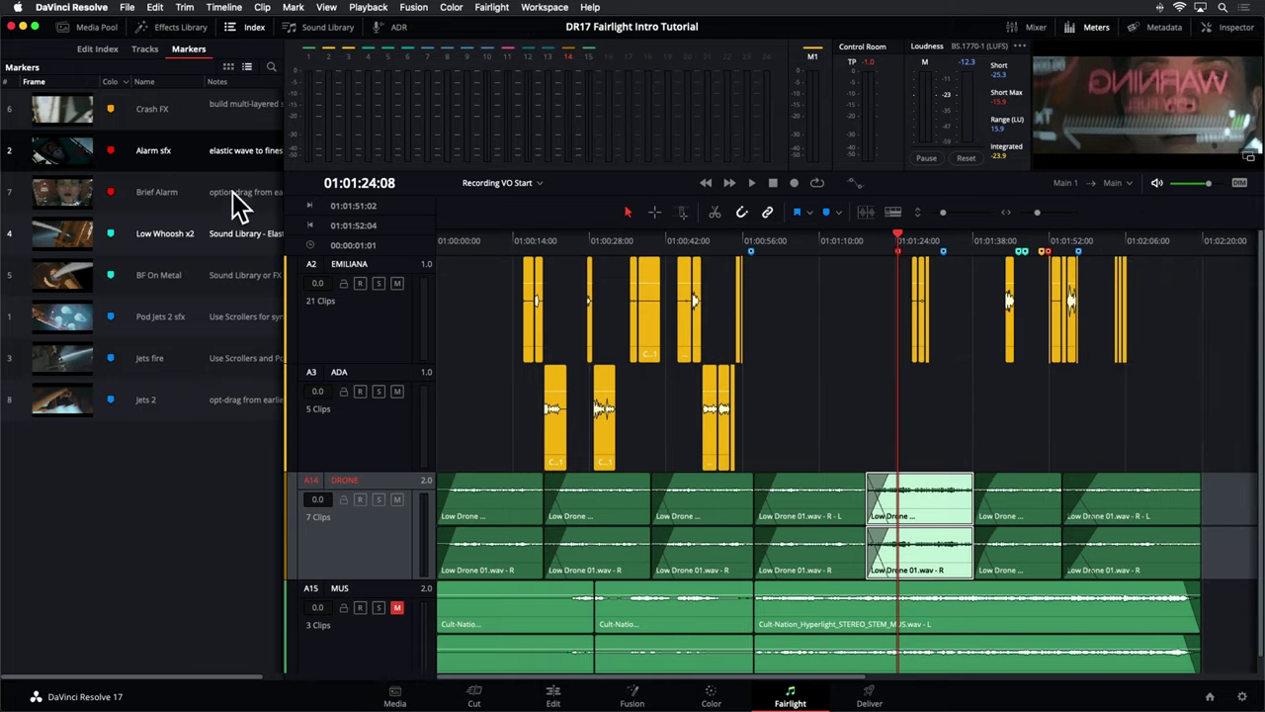
left_click(244, 30)
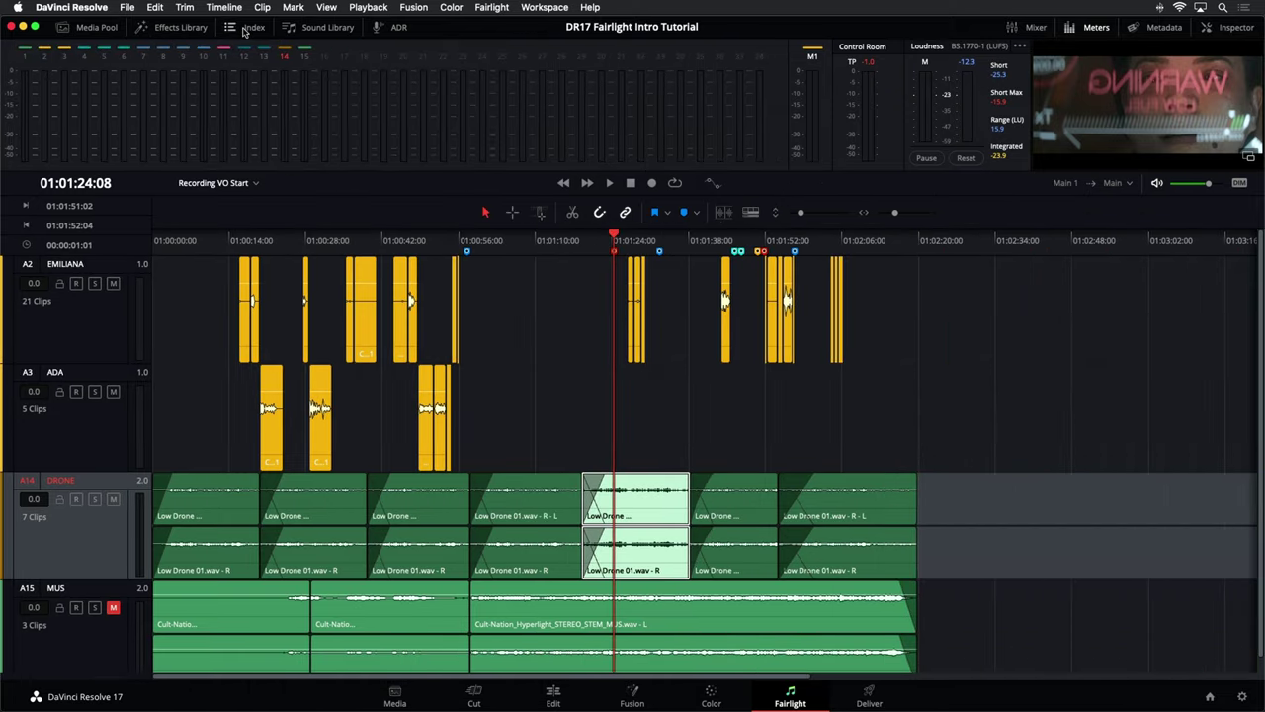
left_click(109, 27)
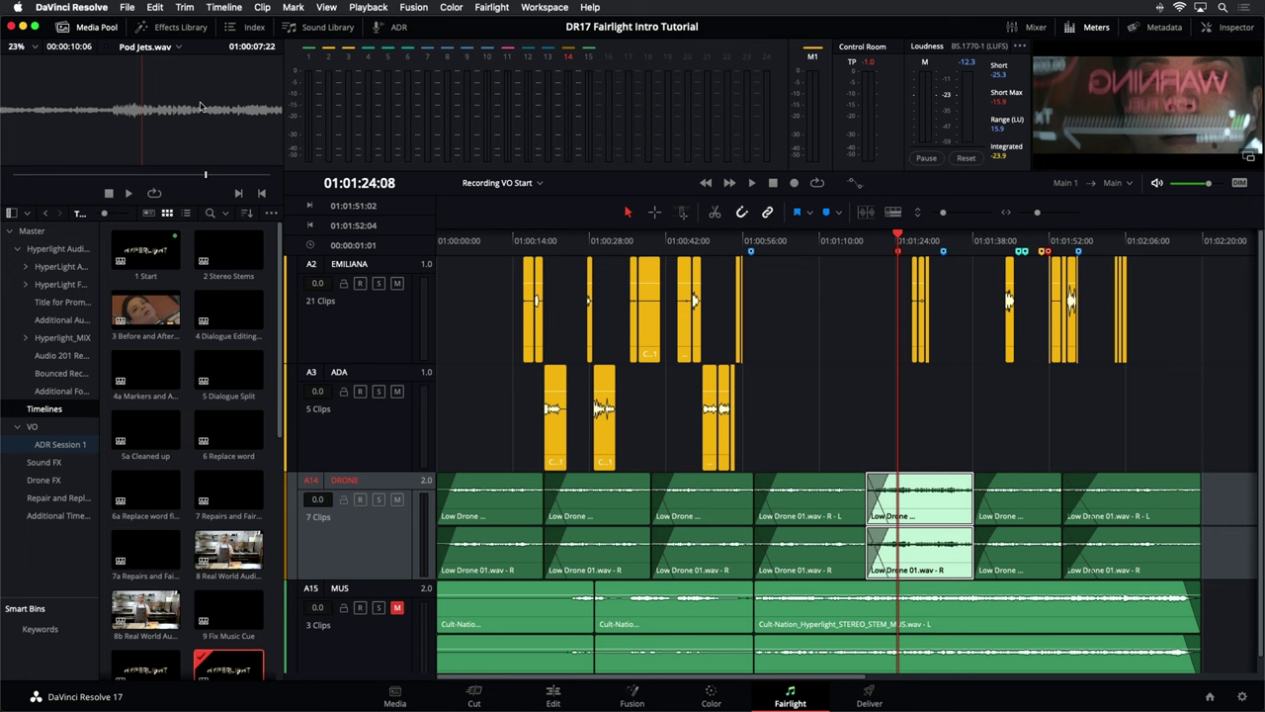
left_click(244, 27)
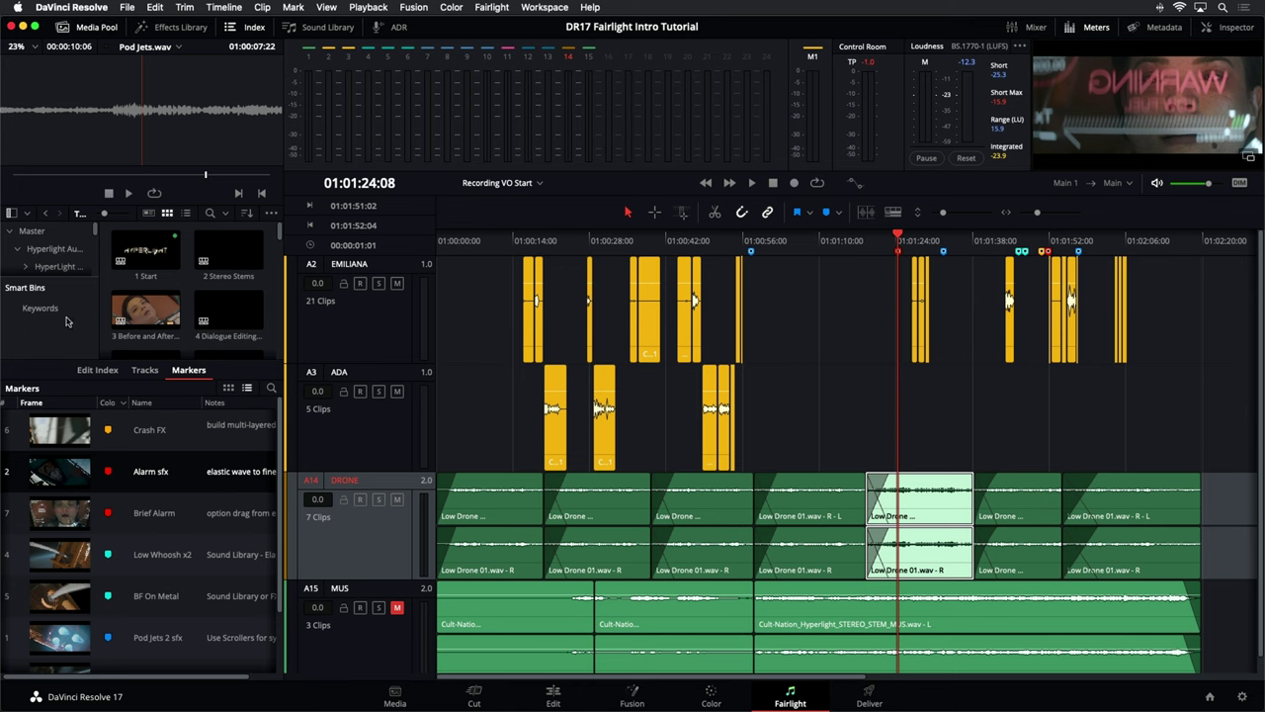
List the clips of the Sound FX bin in the Media Pool and hide the index
left_click(79, 268)
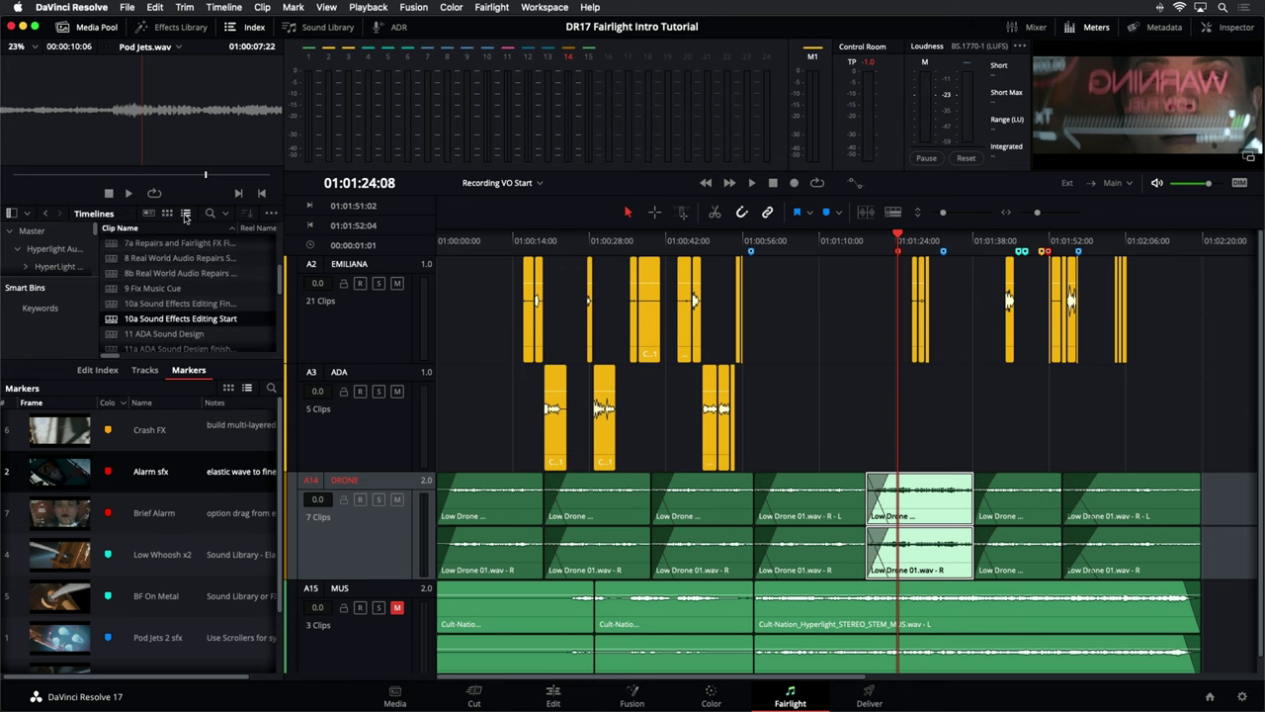
scroll(81, 266, "down", 4)
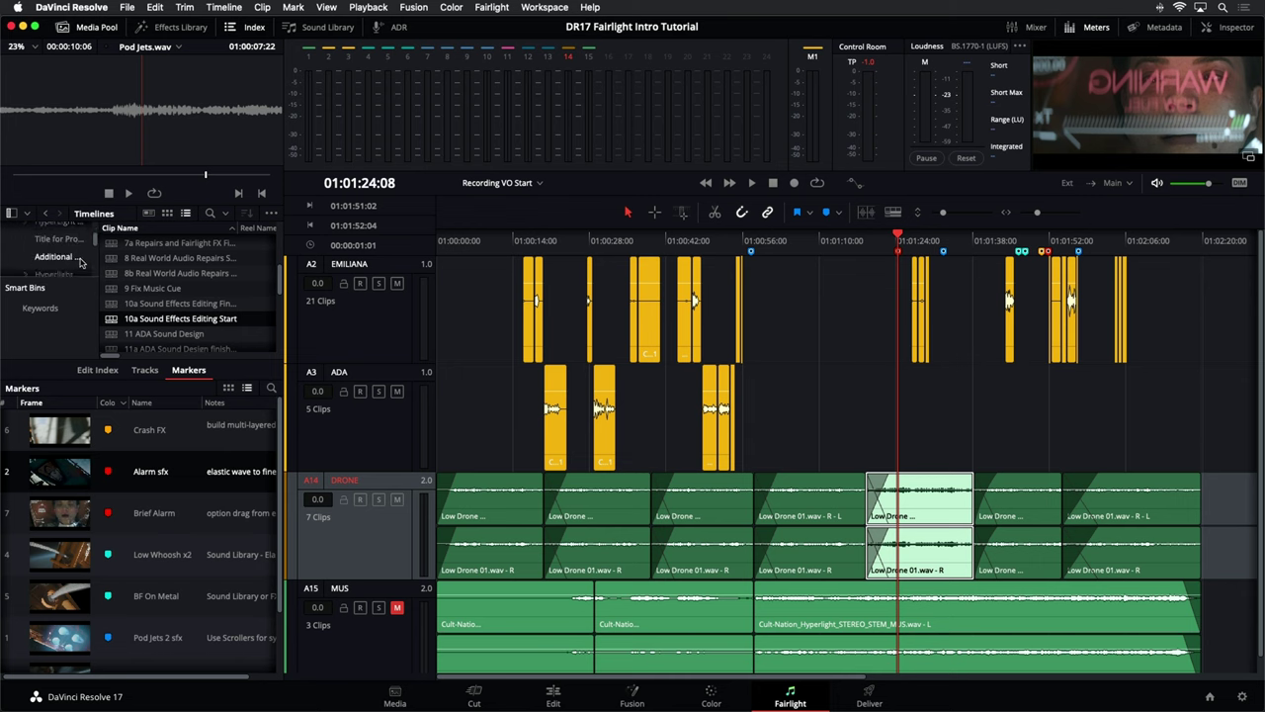
scroll(81, 262, "down", 5)
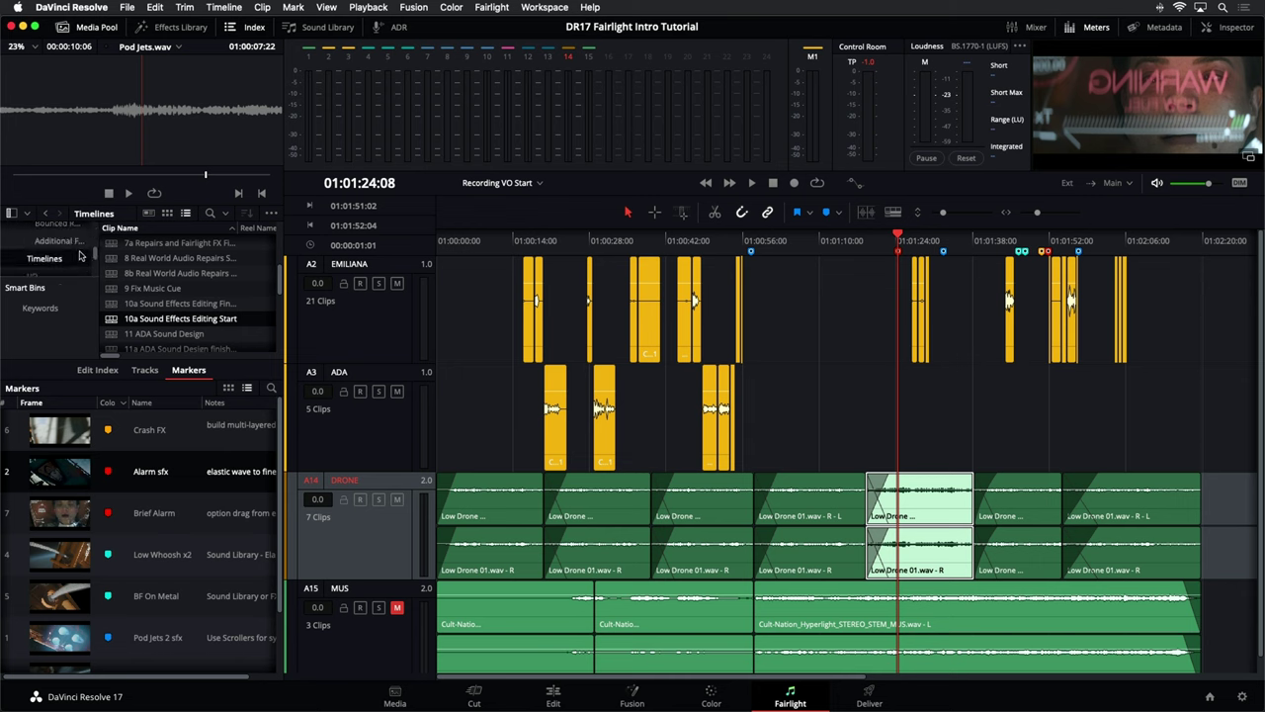
scroll(79, 249, "down", 5)
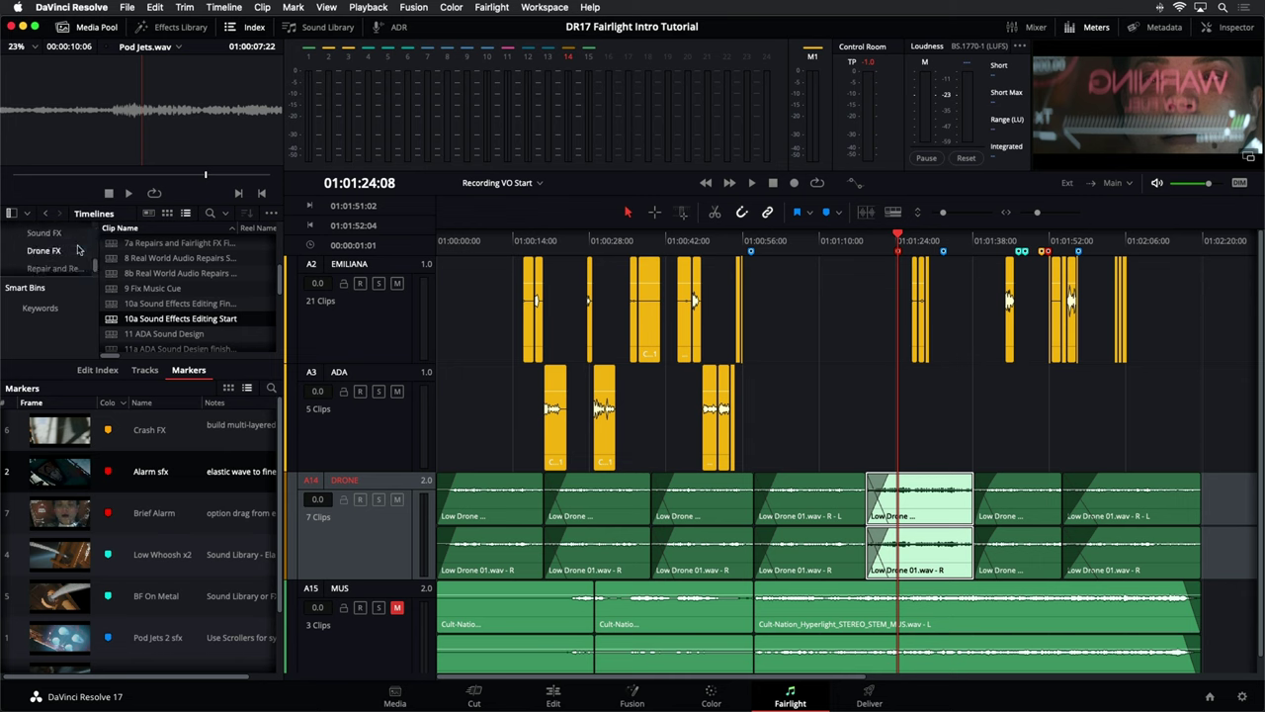
left_click(45, 242)
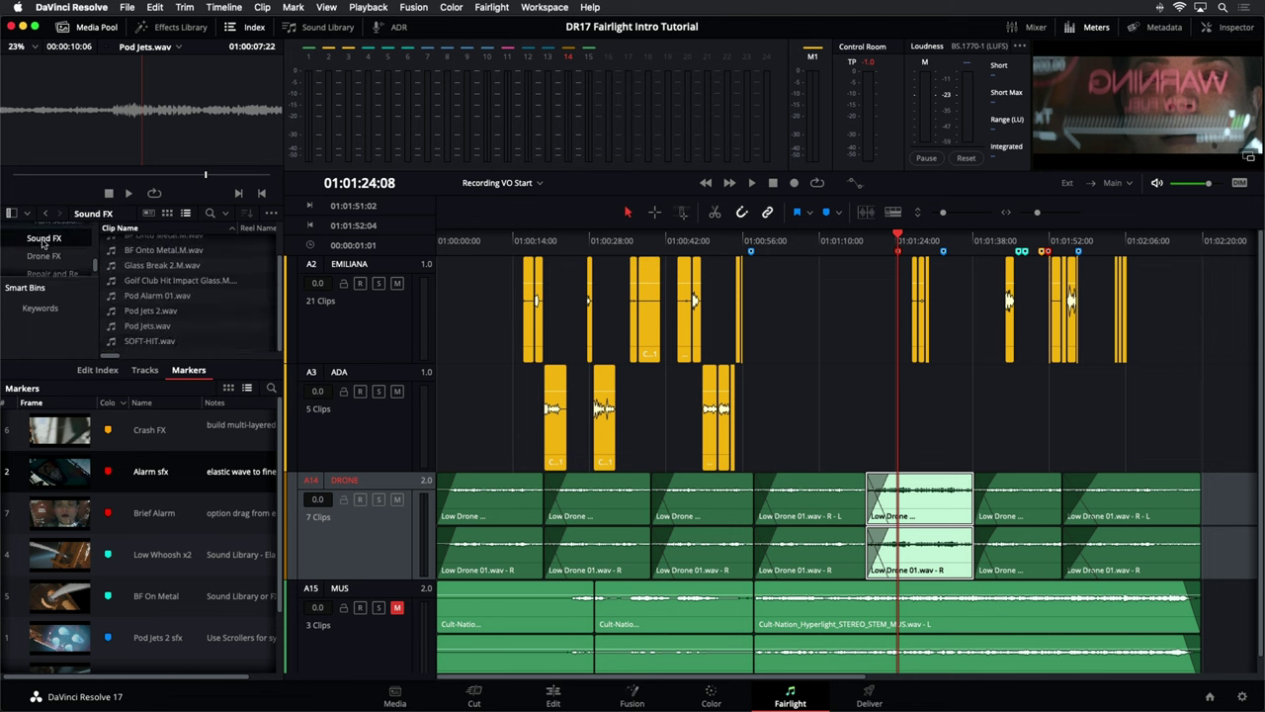
scroll(199, 298, "up", 2)
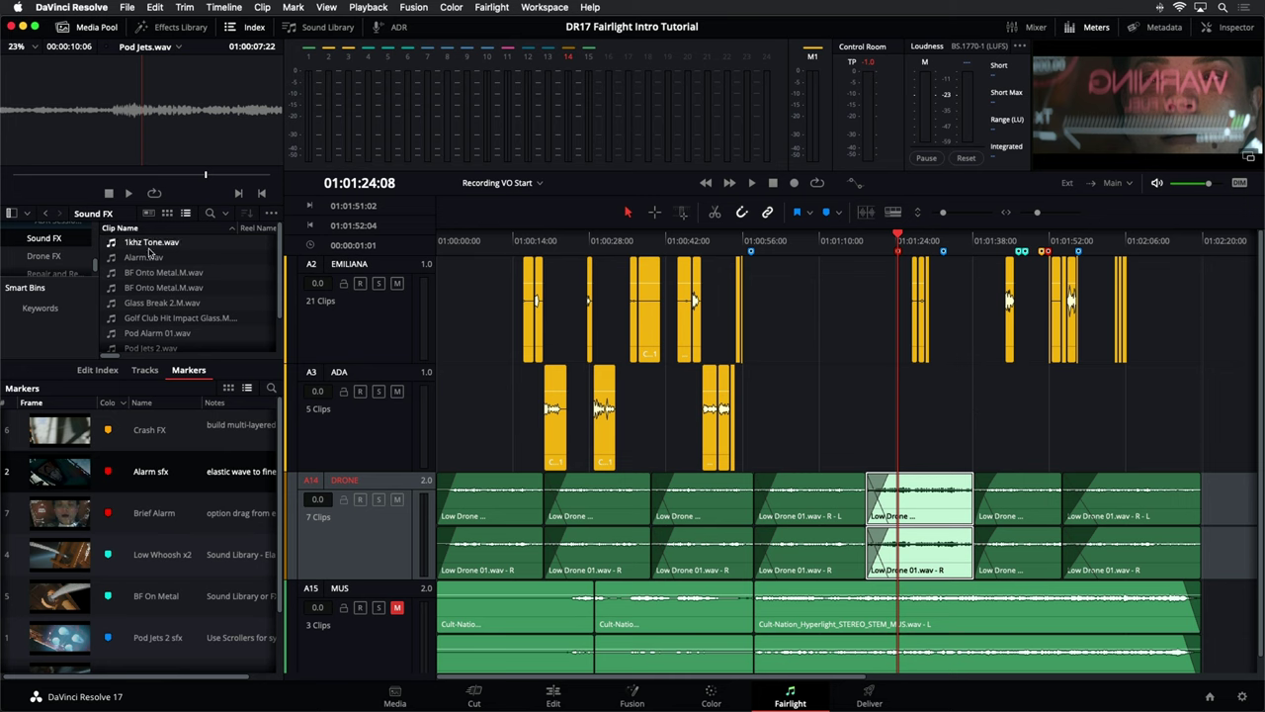
left_click(248, 26)
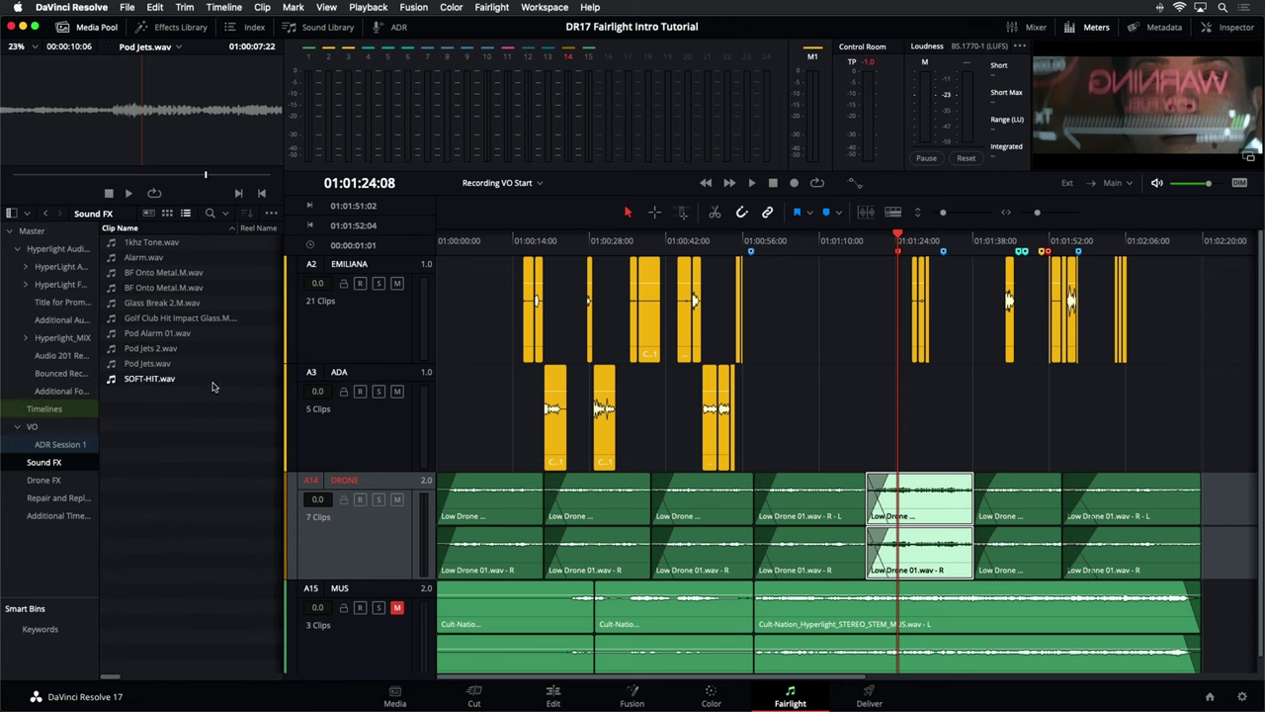
Audition Alarm.wav and Pod Alarm 01.wav from the Sound FX bin
left_click(145, 255)
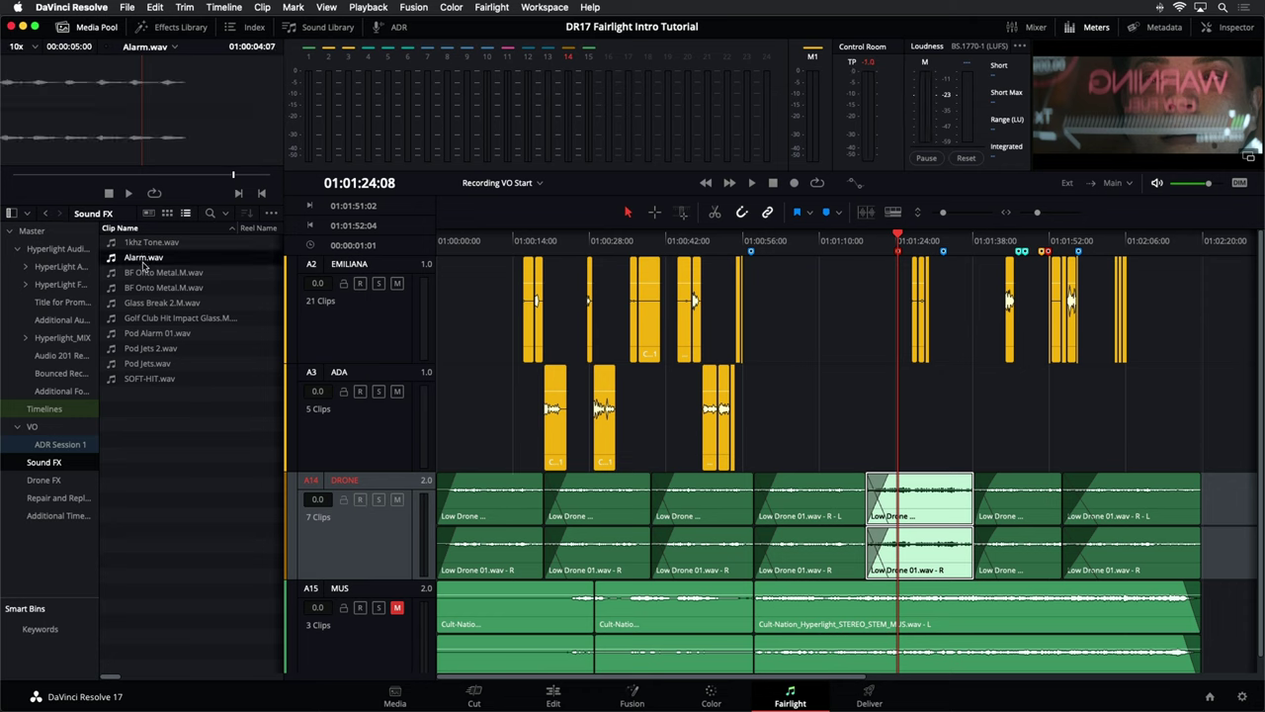
left_click(127, 194)
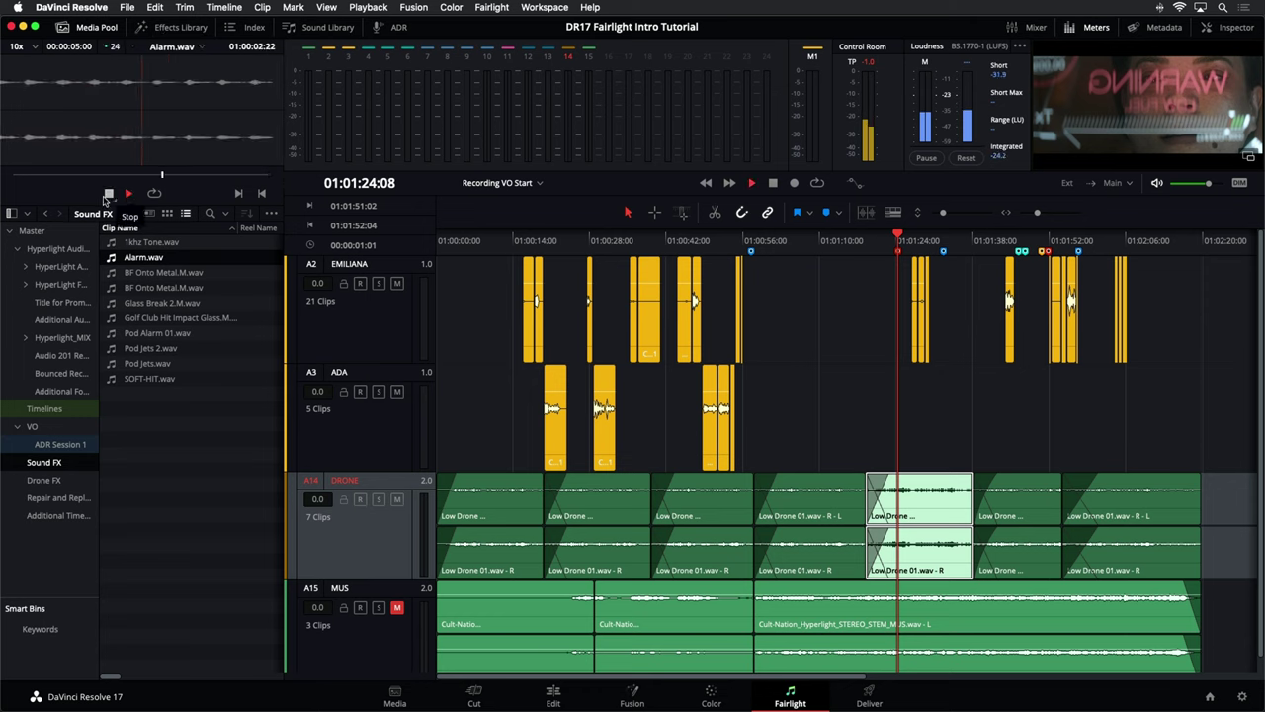
left_click(127, 194)
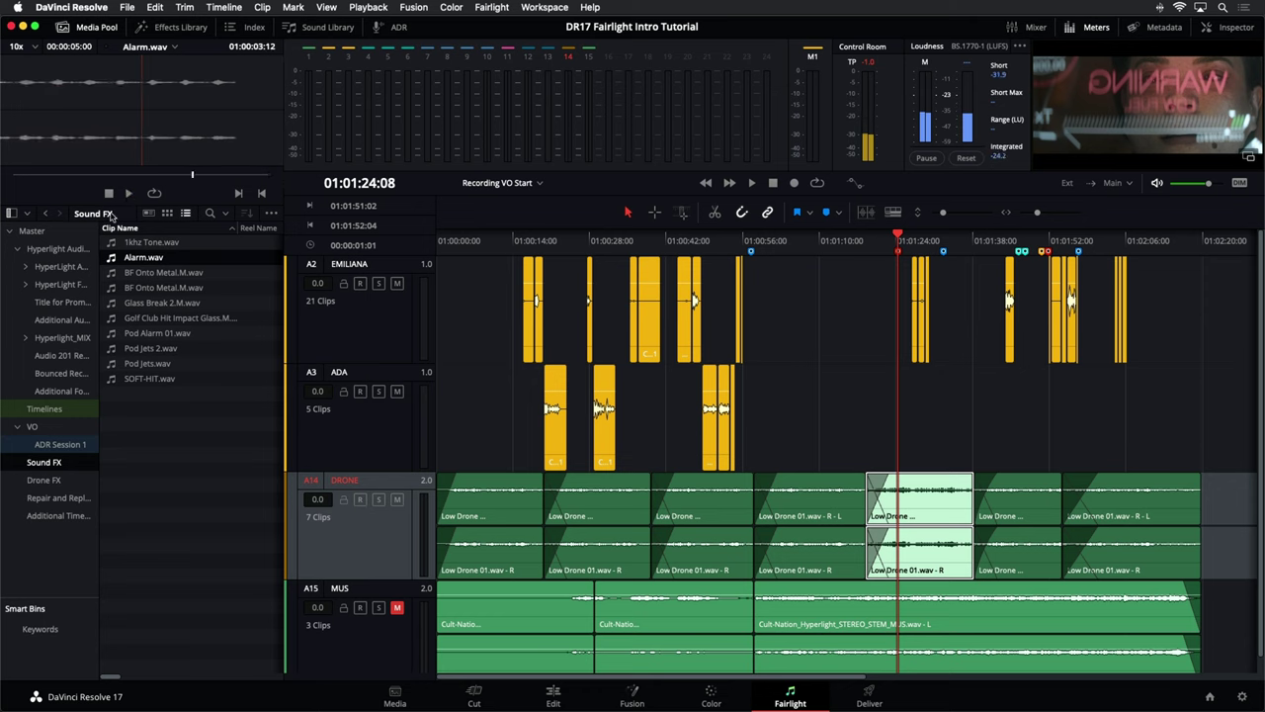
left_click(119, 335)
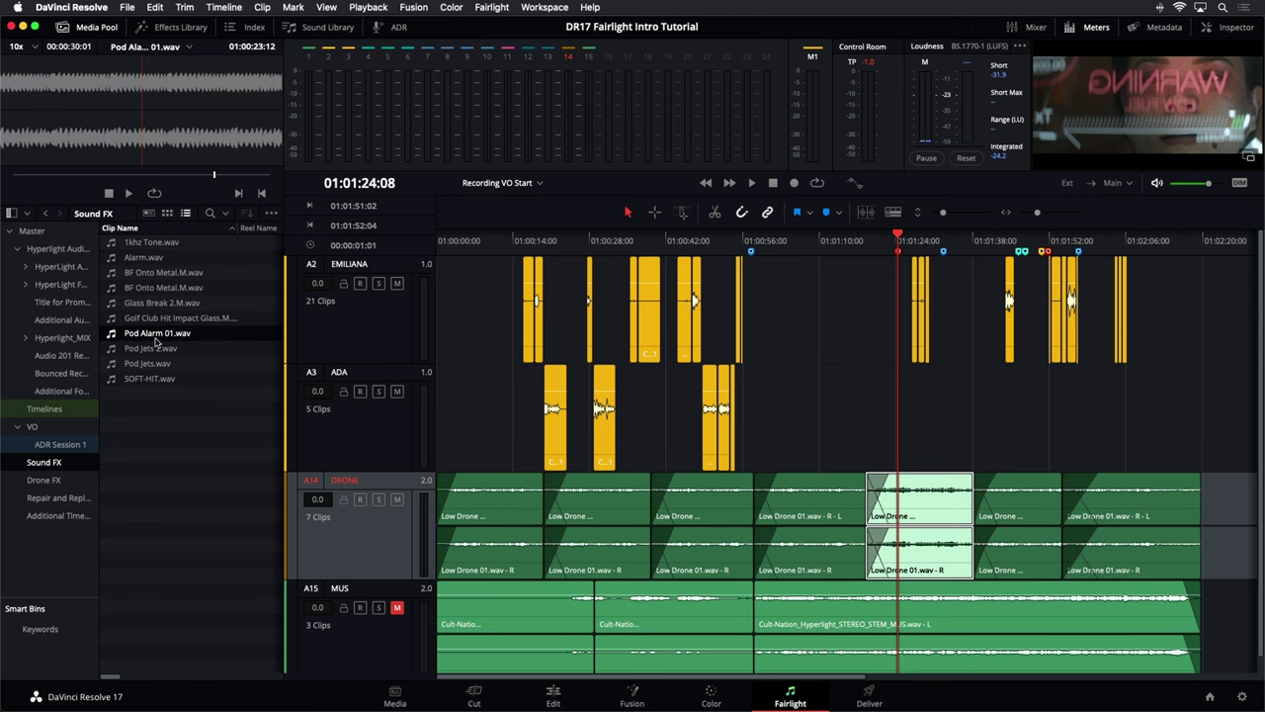
left_click(129, 194)
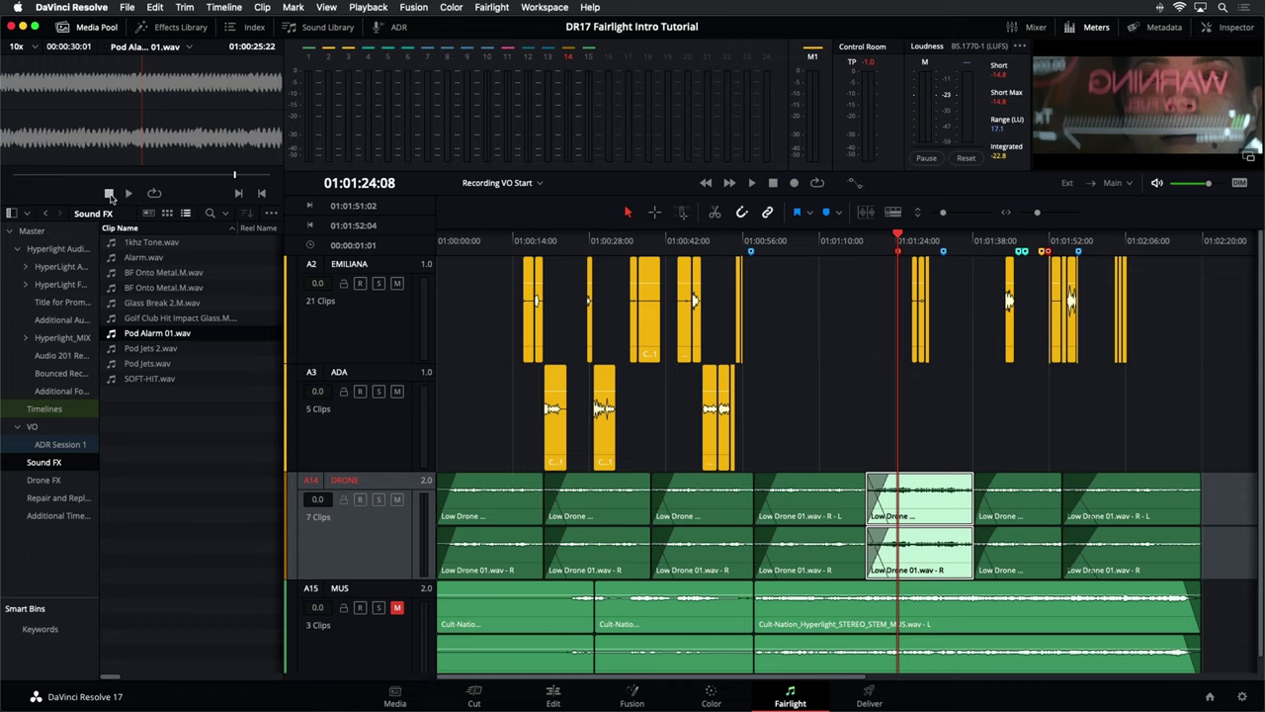
Audition Alarm.wav from the Sound FX bin once more, starting midway through the clip, and clear the bin selection
left_click(115, 256)
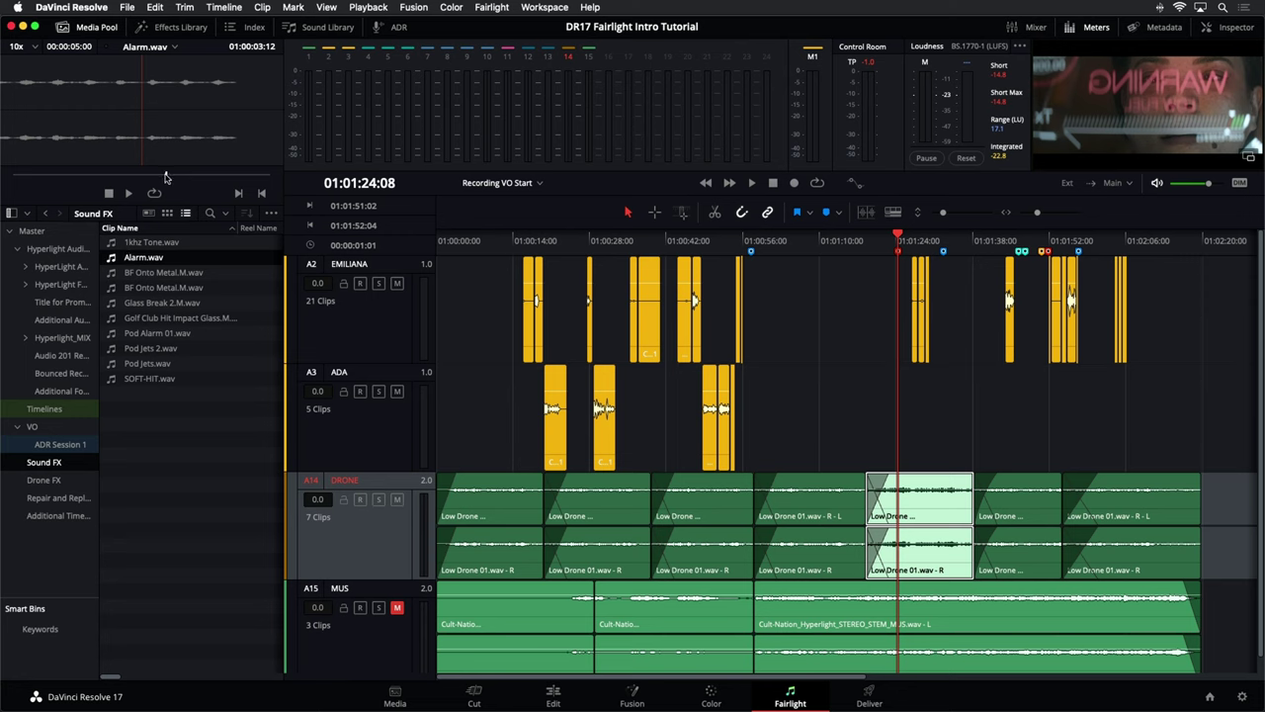
left_click(142, 175)
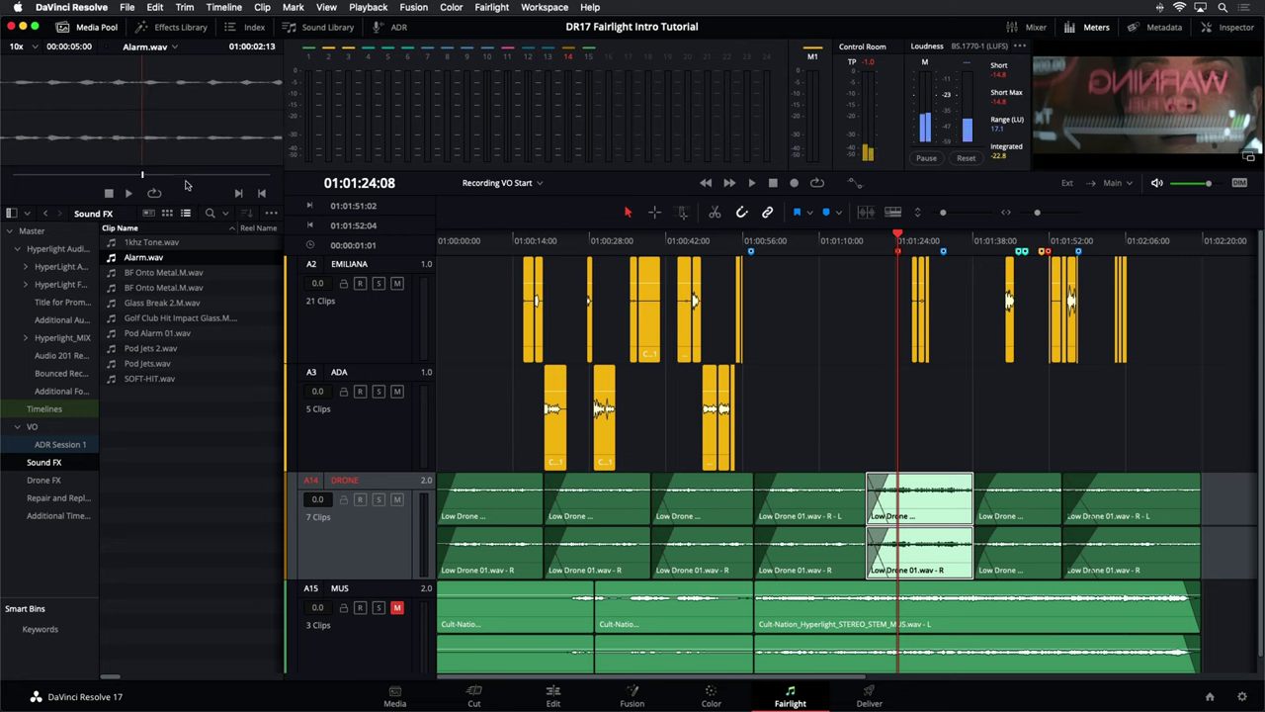
left_click(246, 406)
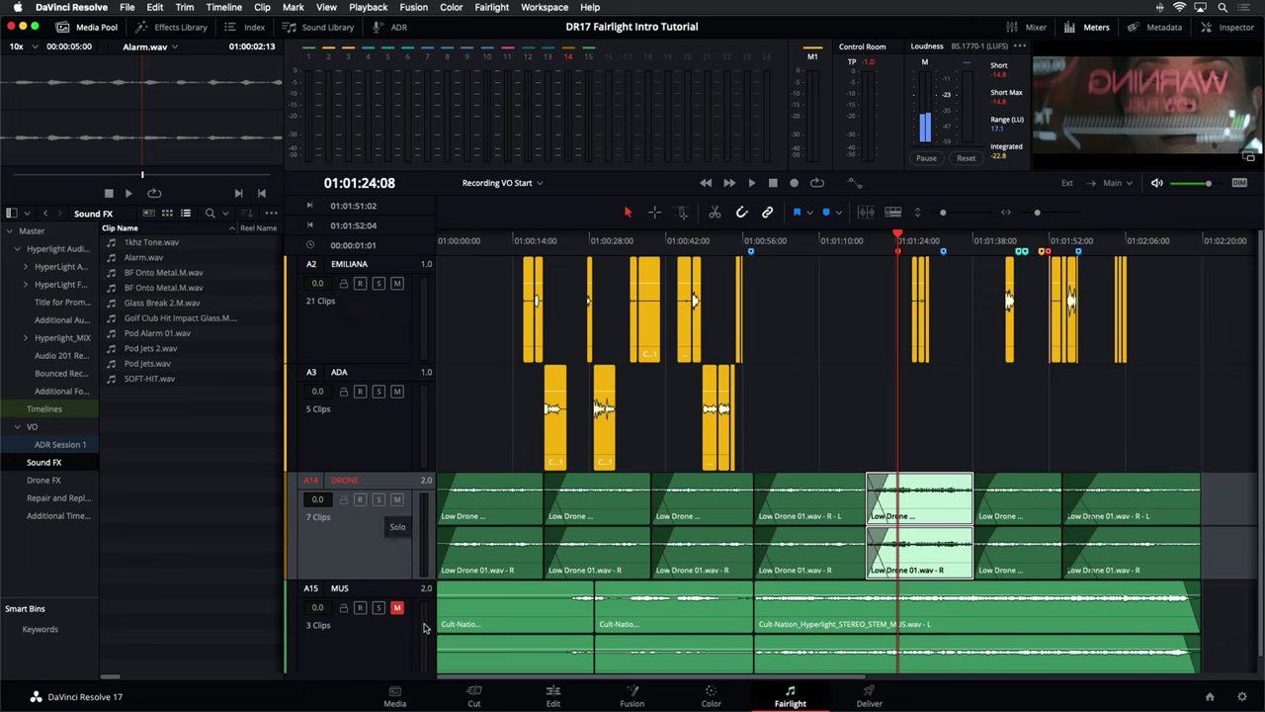
Replace the Media Pool with the index and display its list of tracks
left_click(247, 27)
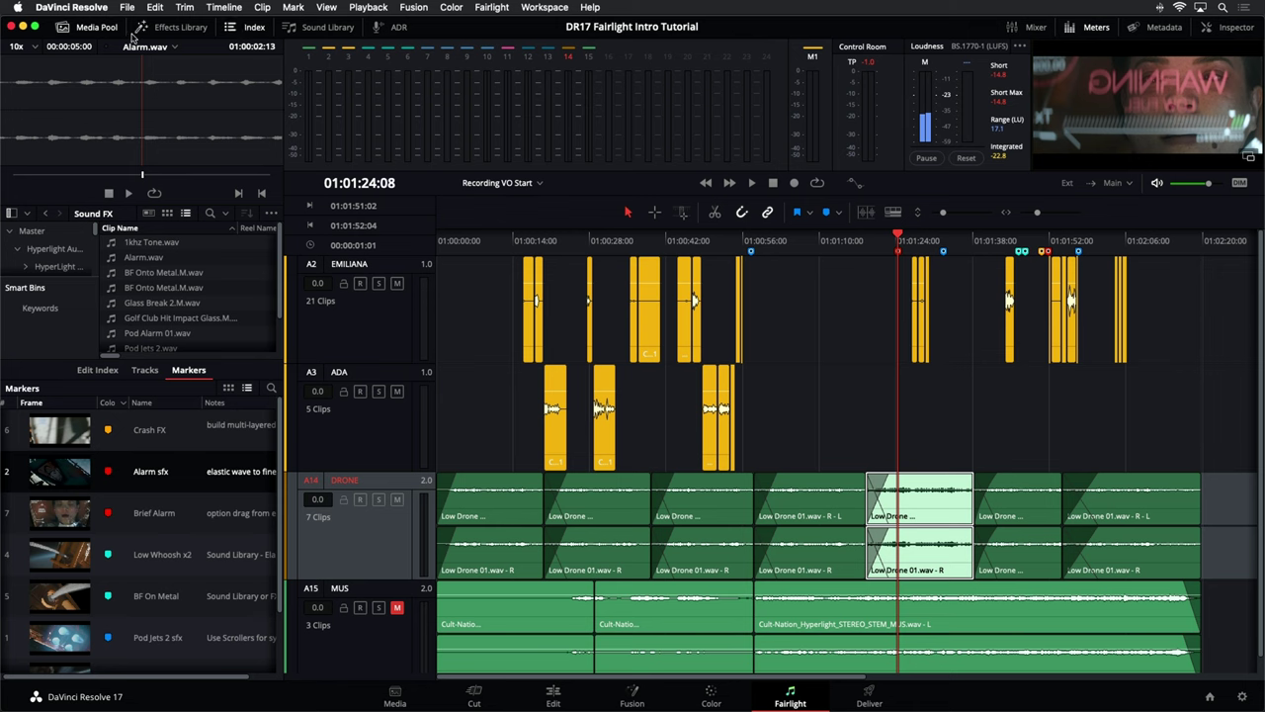
left_click(94, 28)
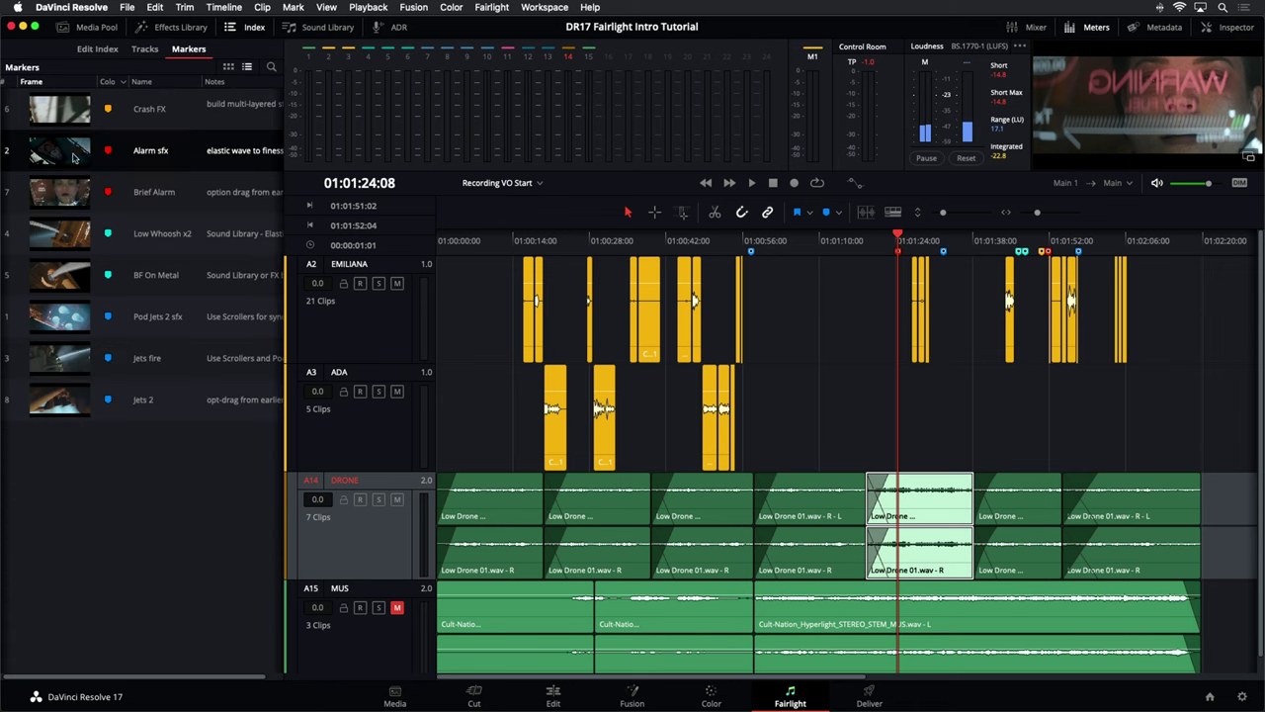
left_click(145, 50)
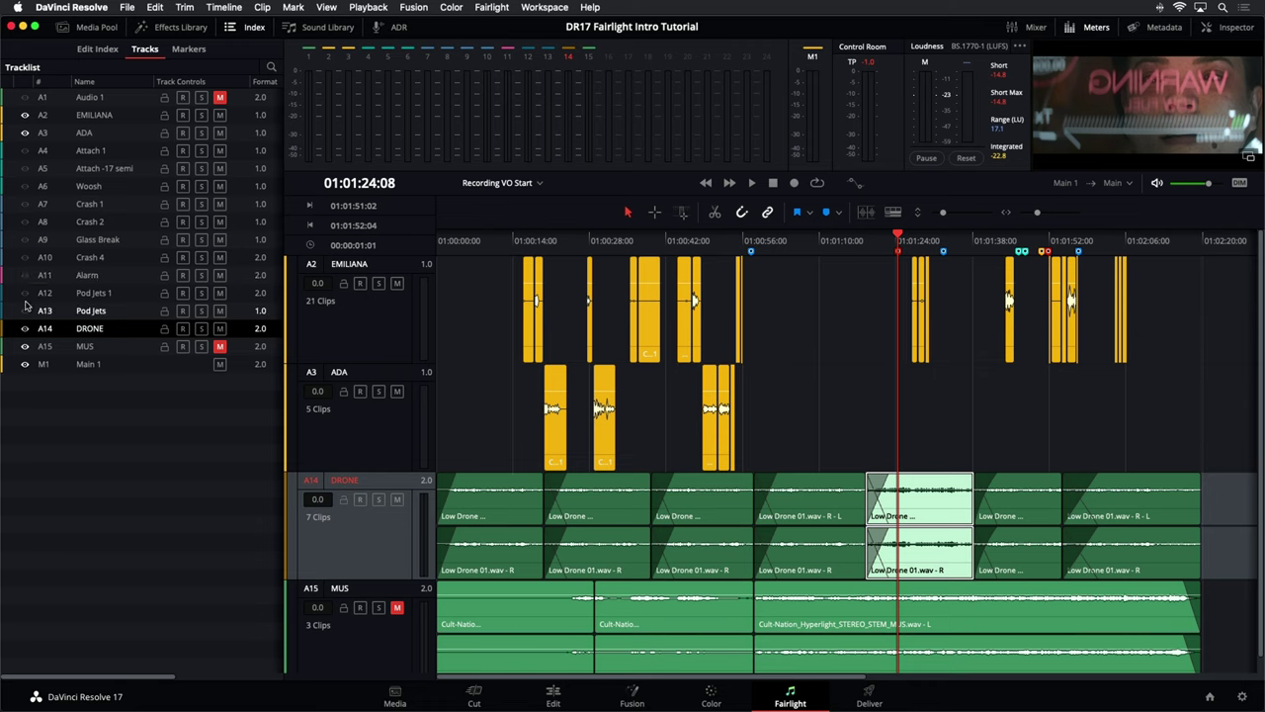
Make the hidden tracks A4 Attach 1 through A13 Pod Jets visible and shrink the track heights so all fit in the timeline
left_click(25, 151)
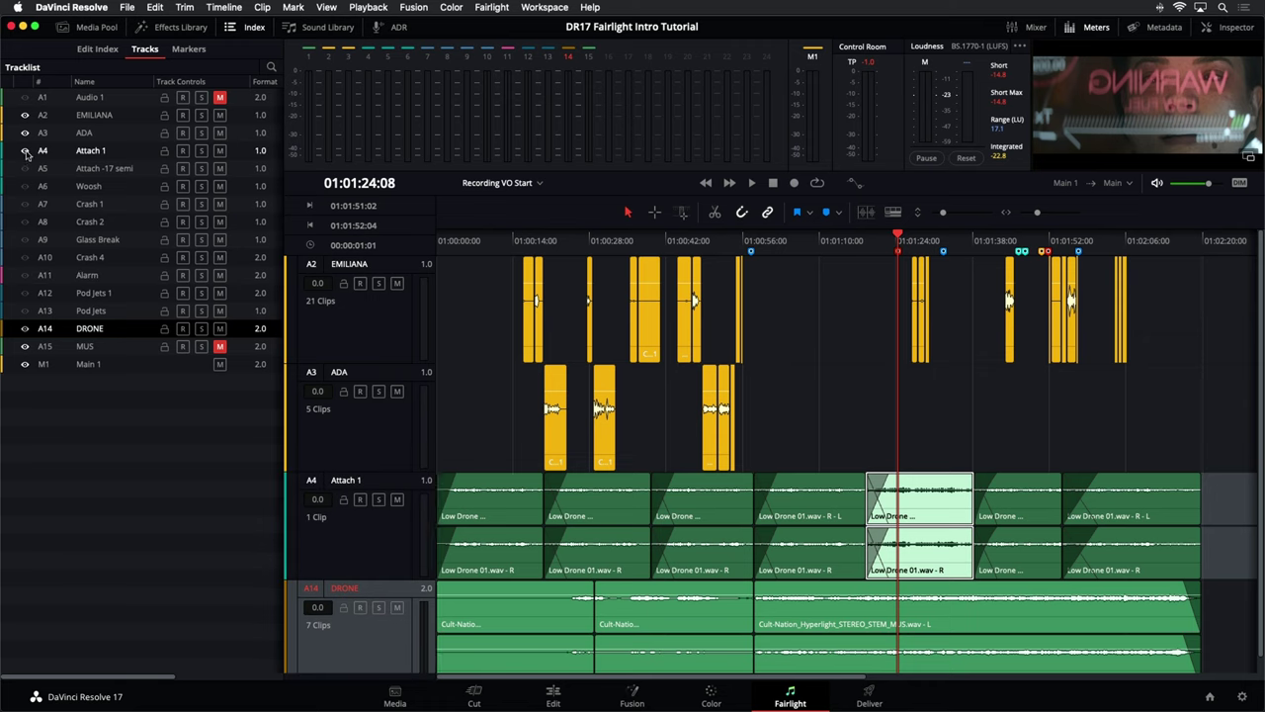
left_click(25, 168)
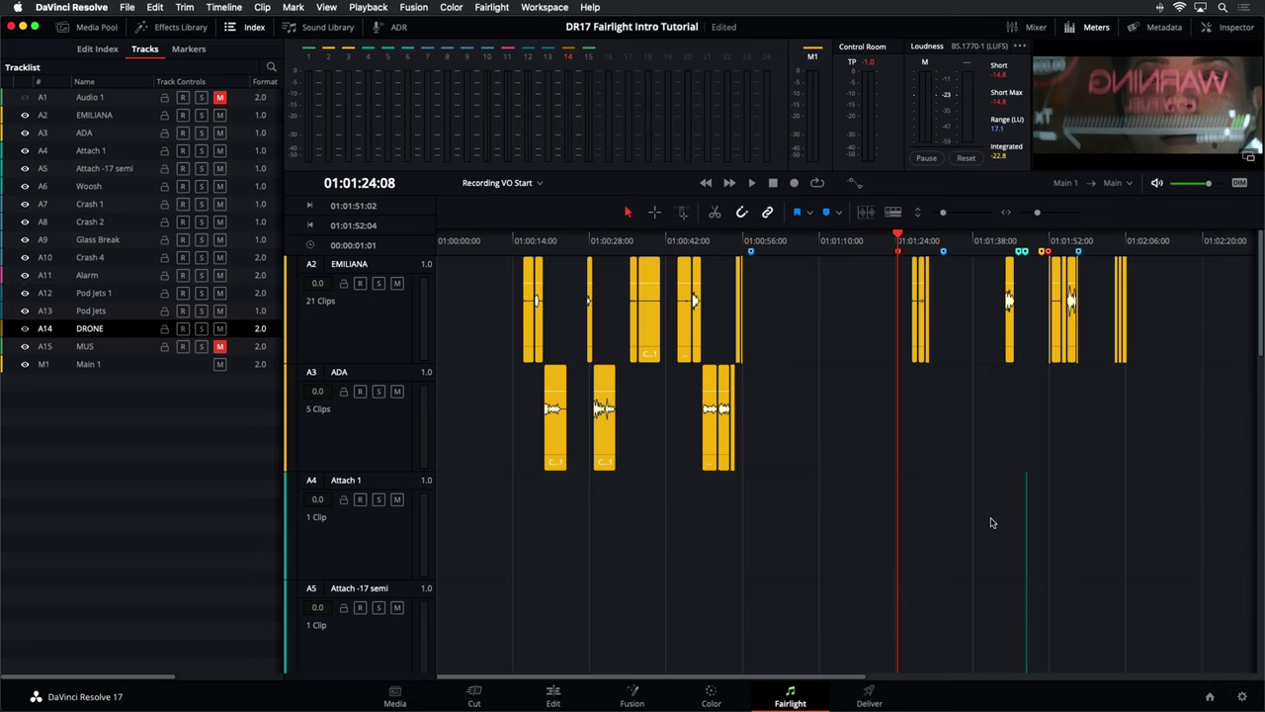
scroll(993, 523, "down", 8)
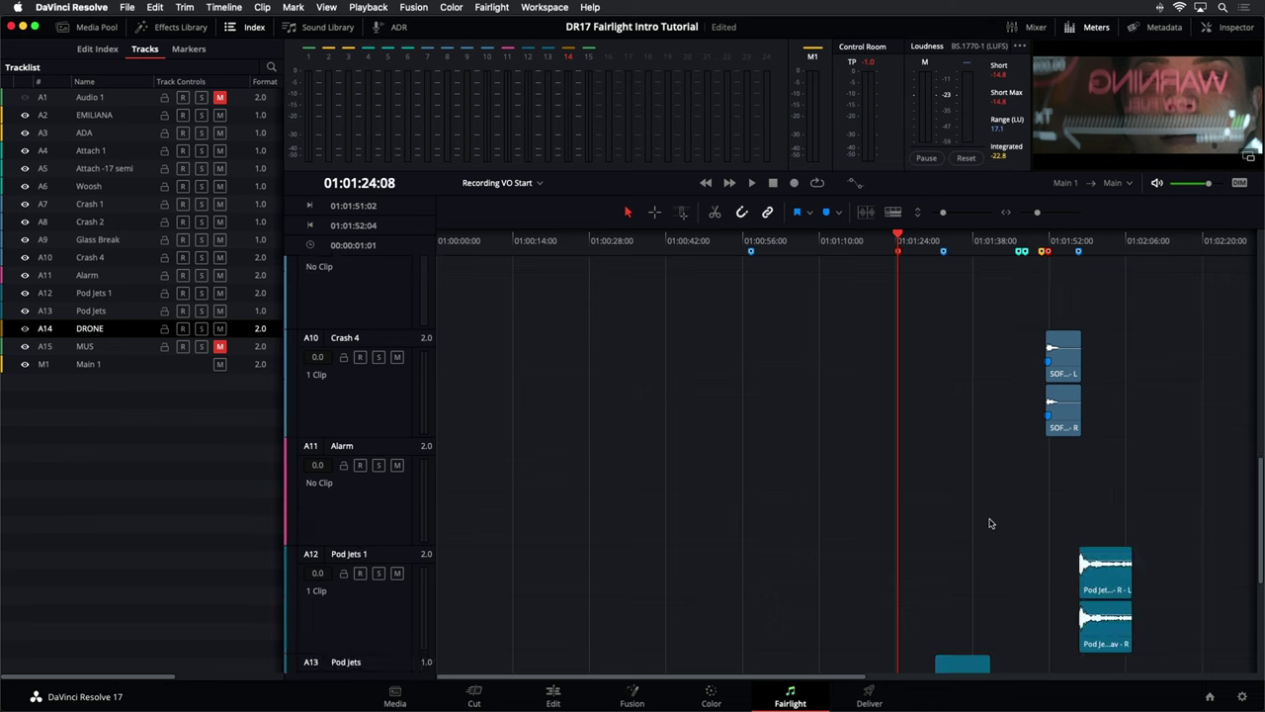
scroll(993, 523, "down", 3)
scroll(992, 524, "up", 8)
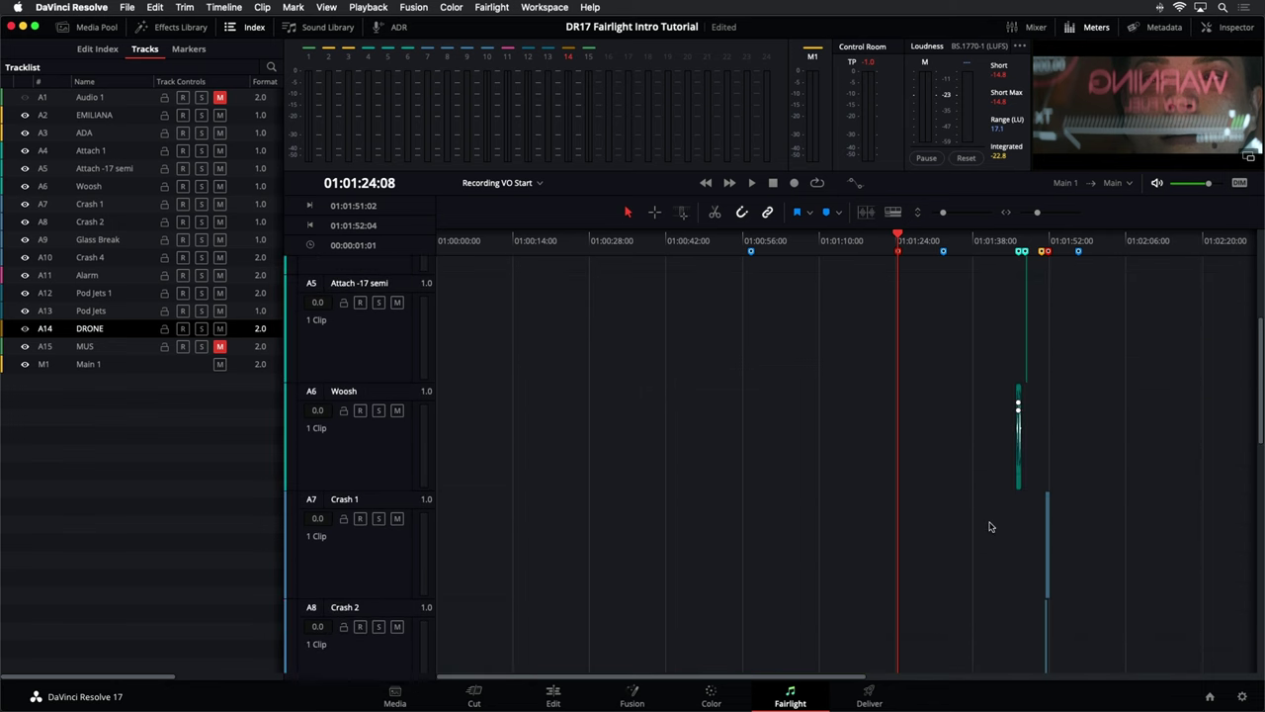
left_click_drag(944, 213, 935, 216)
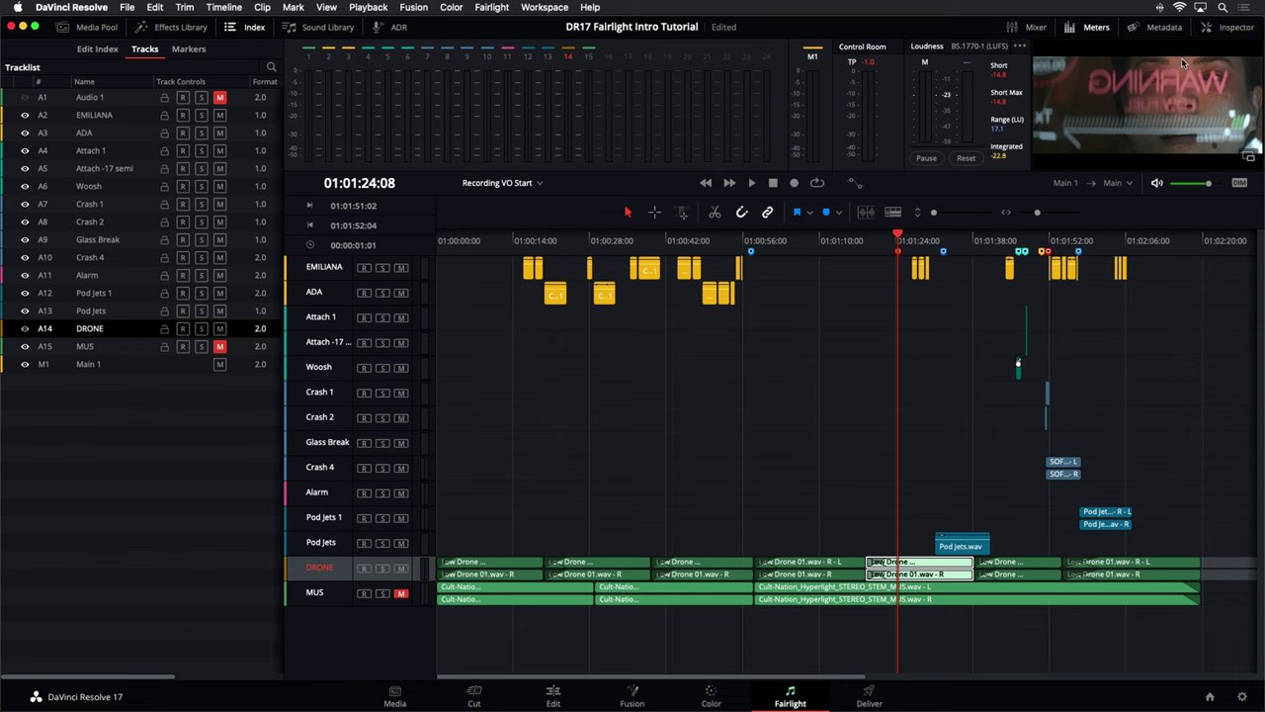
Show the Mixer, widen it to reveal more channel strips, and hide tracks A4 through A13
left_click(1036, 30)
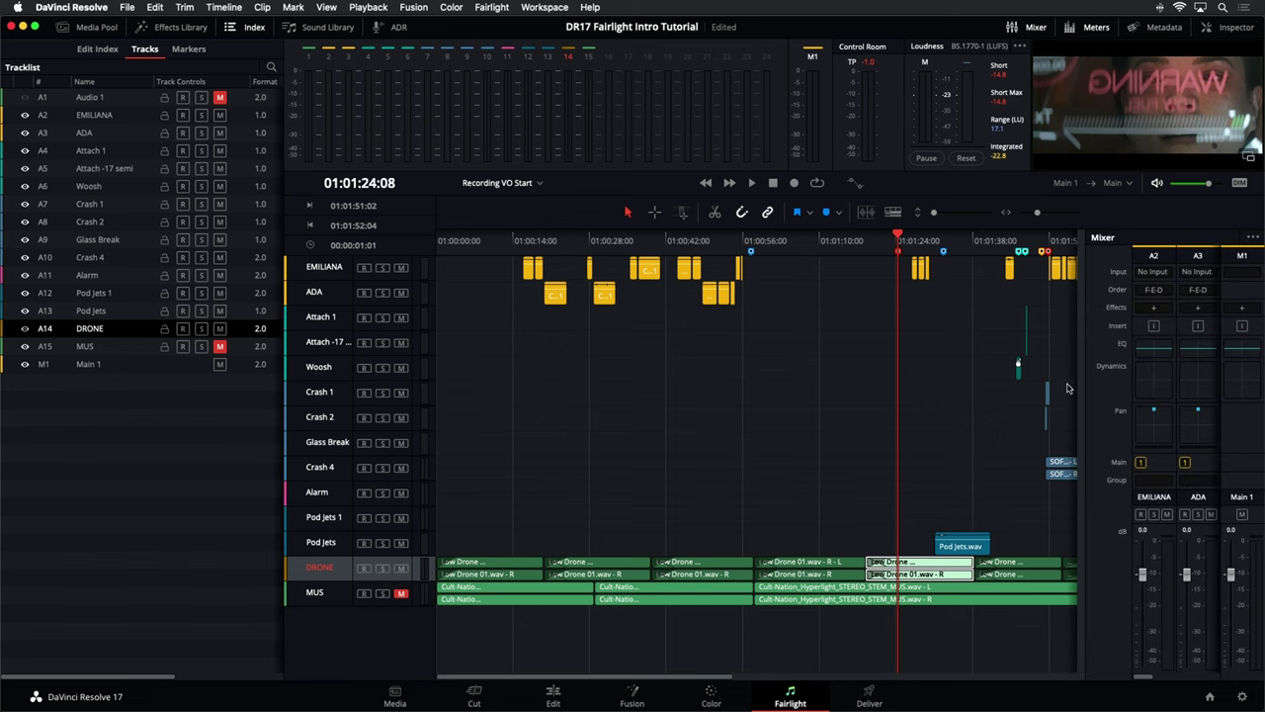
left_click_drag(1085, 380, 698, 420)
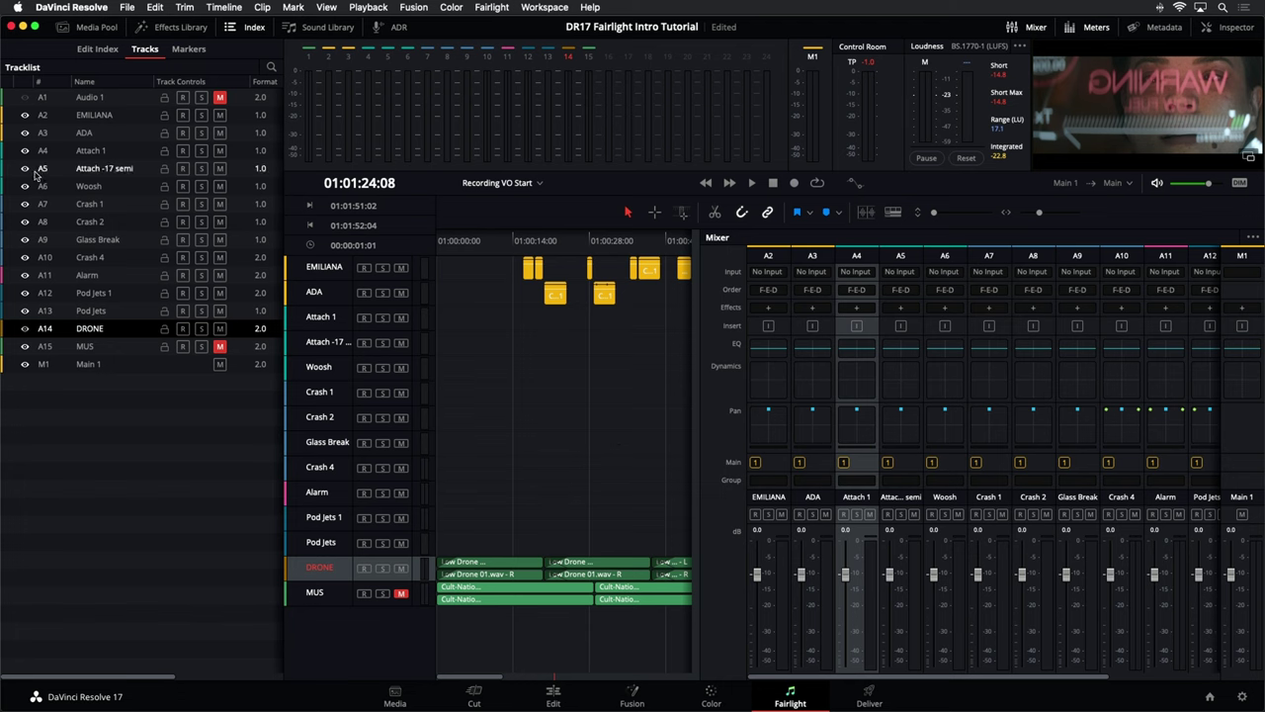
left_click_drag(24, 150, 24, 293)
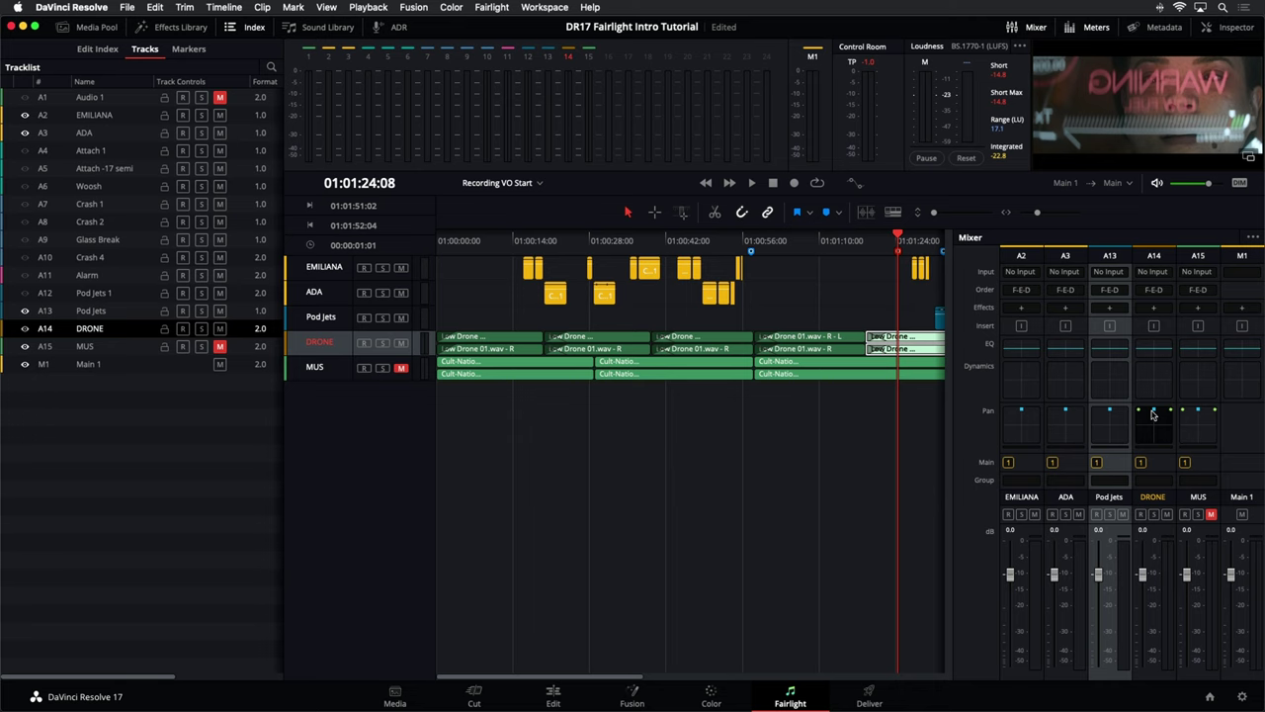
left_click(25, 311)
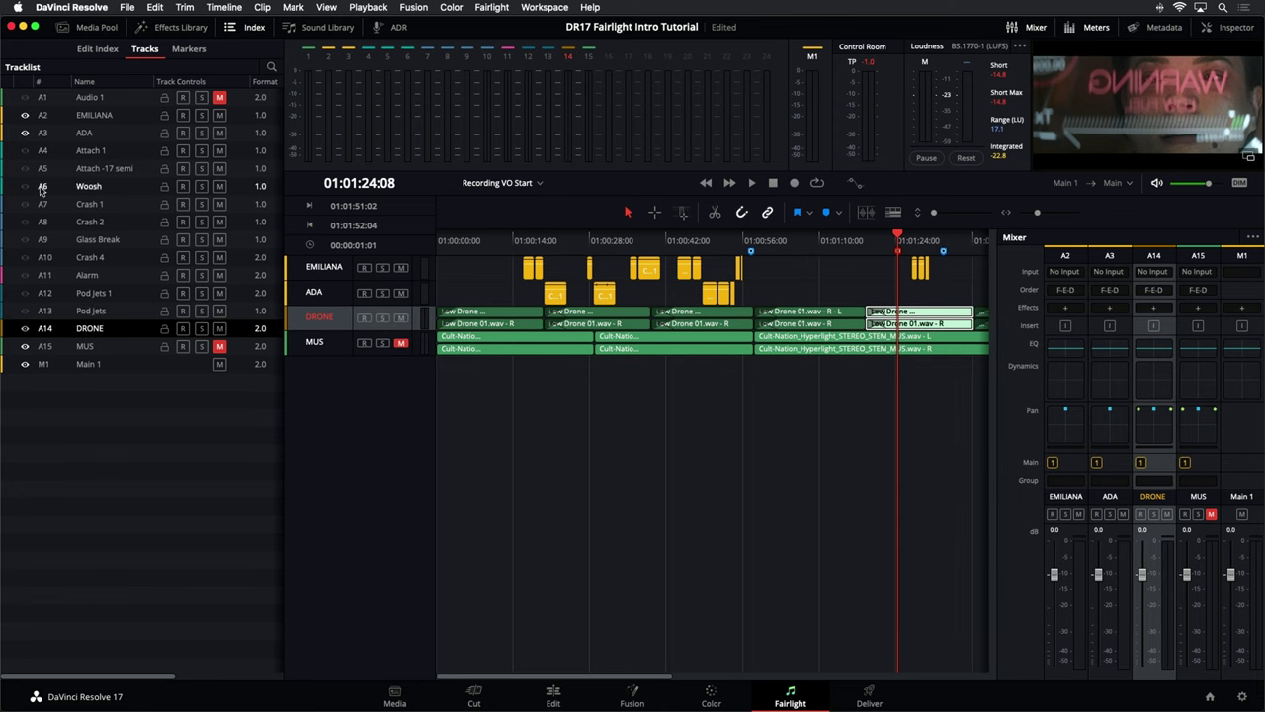
Make the Alarm, Pod Jets 1 and Pod Jets tracks (A11 to A13) visible in the timeline
left_click(25, 275)
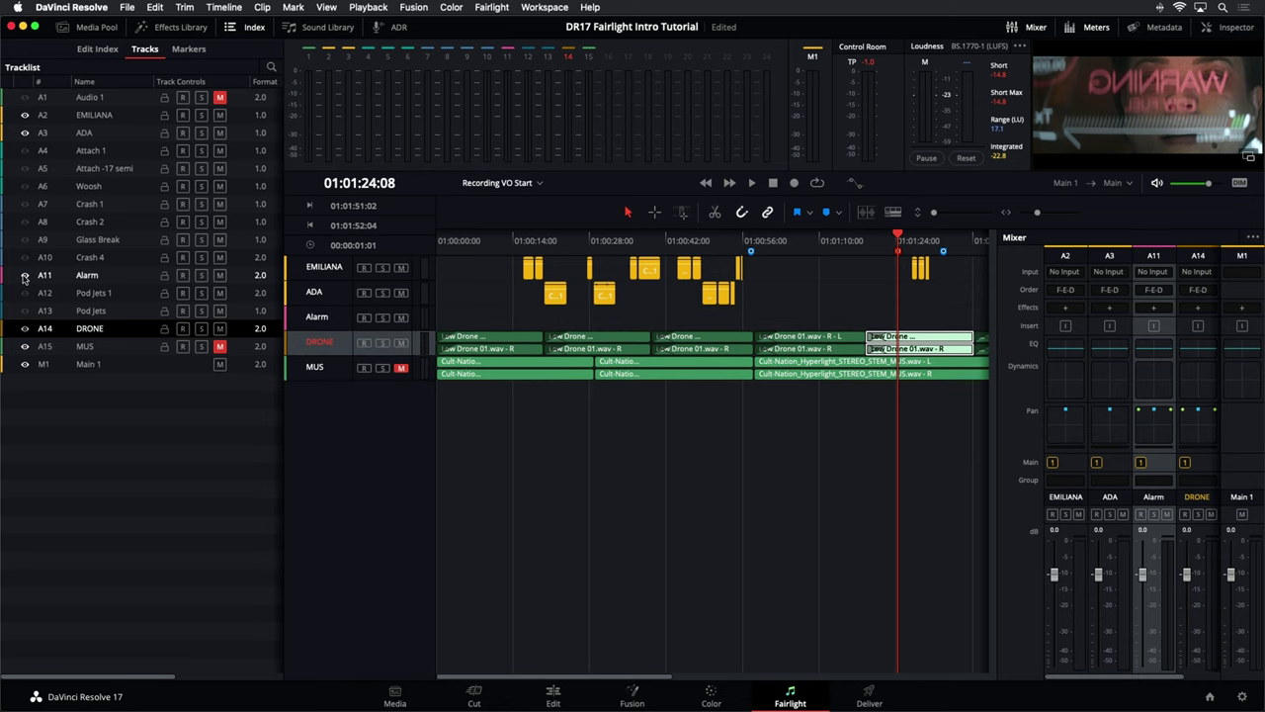
left_click(24, 293)
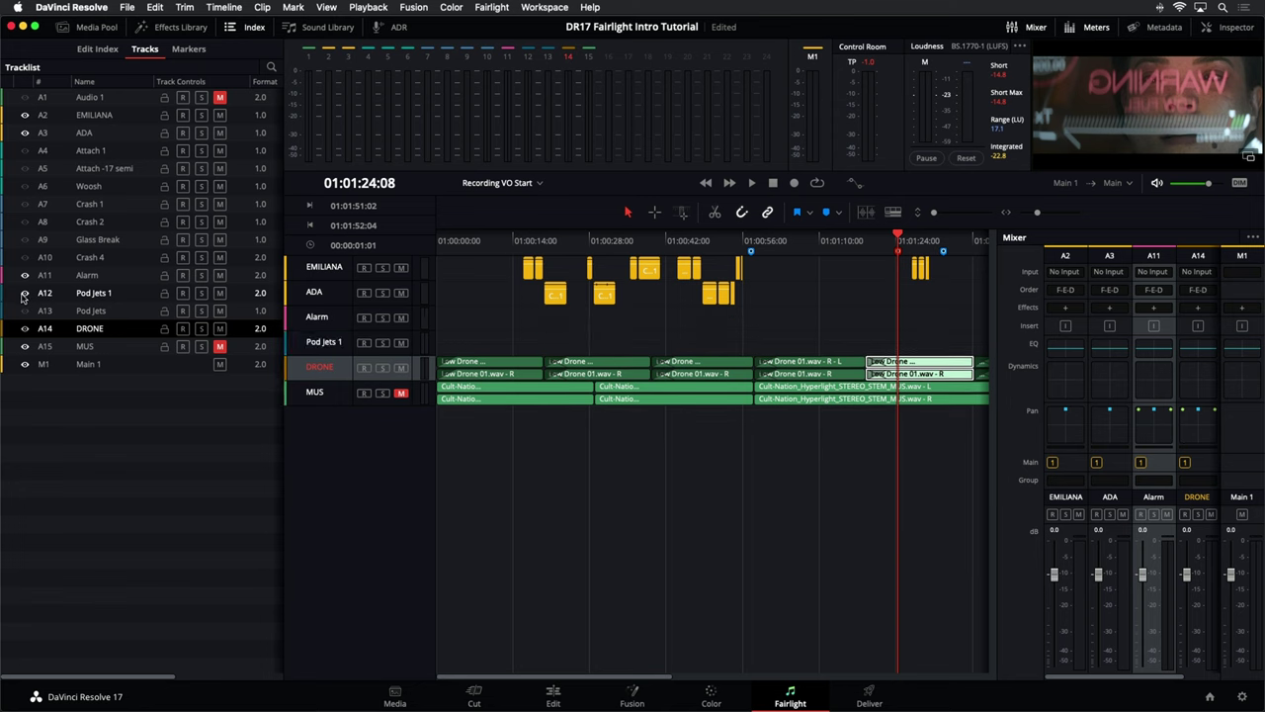
left_click(25, 312)
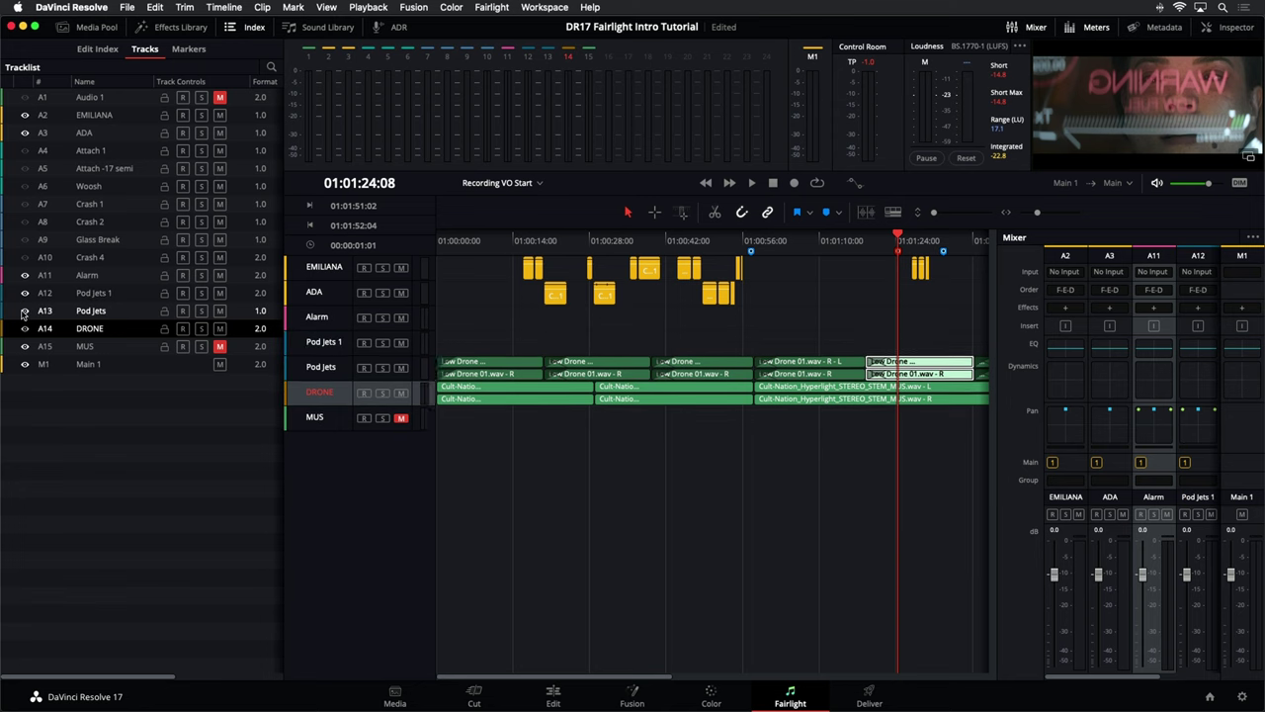
left_click(111, 423)
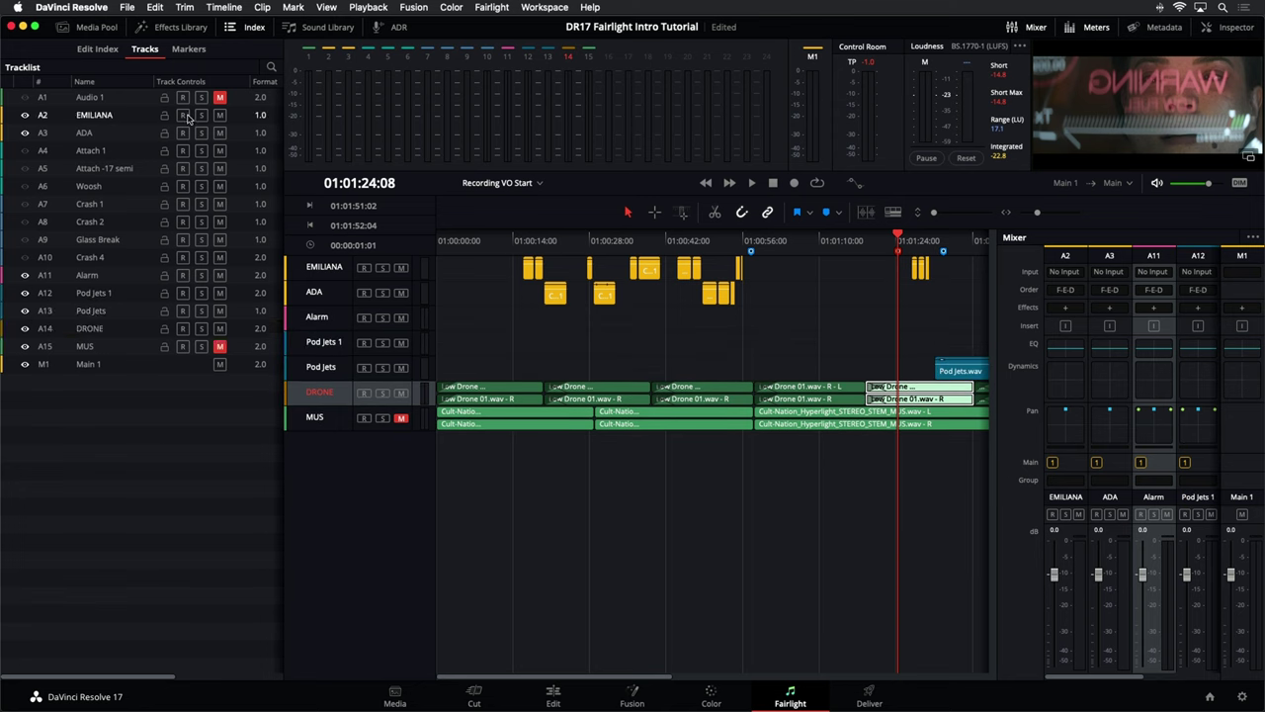
Hide the index, increase the track heights slightly, and select the A11 Alarm track
left_click(234, 30)
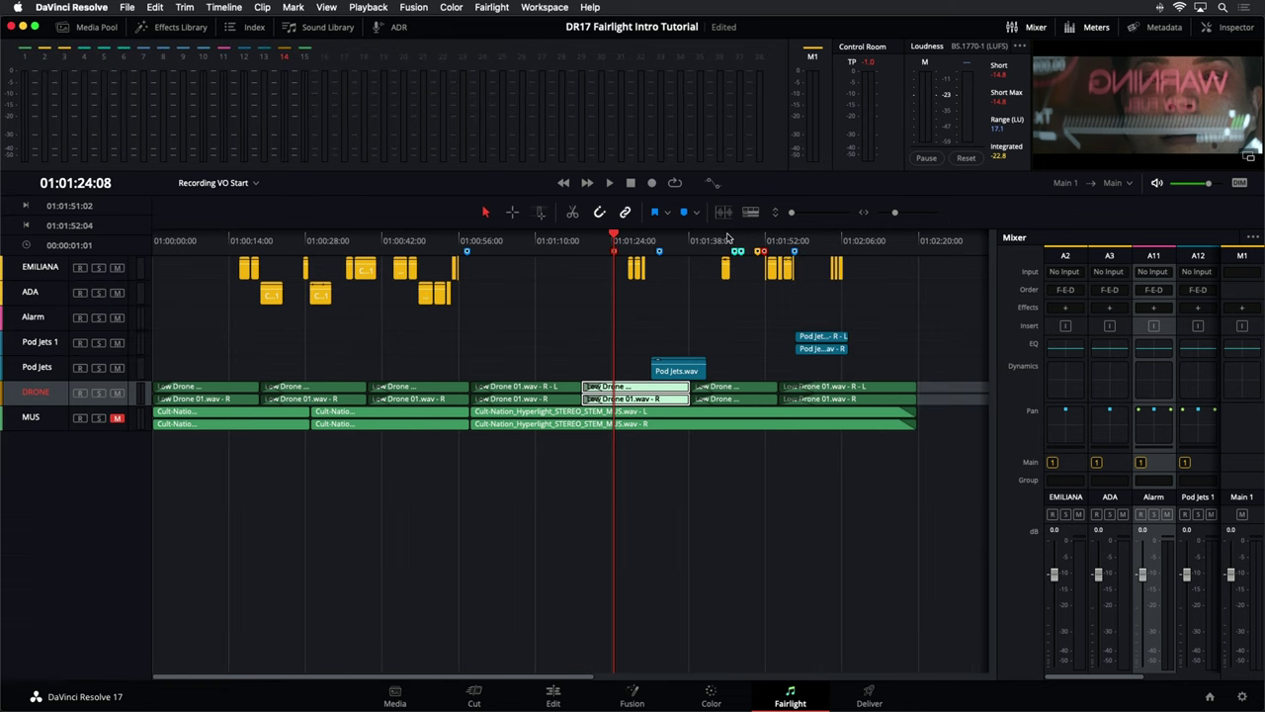
left_click_drag(796, 215, 797, 215)
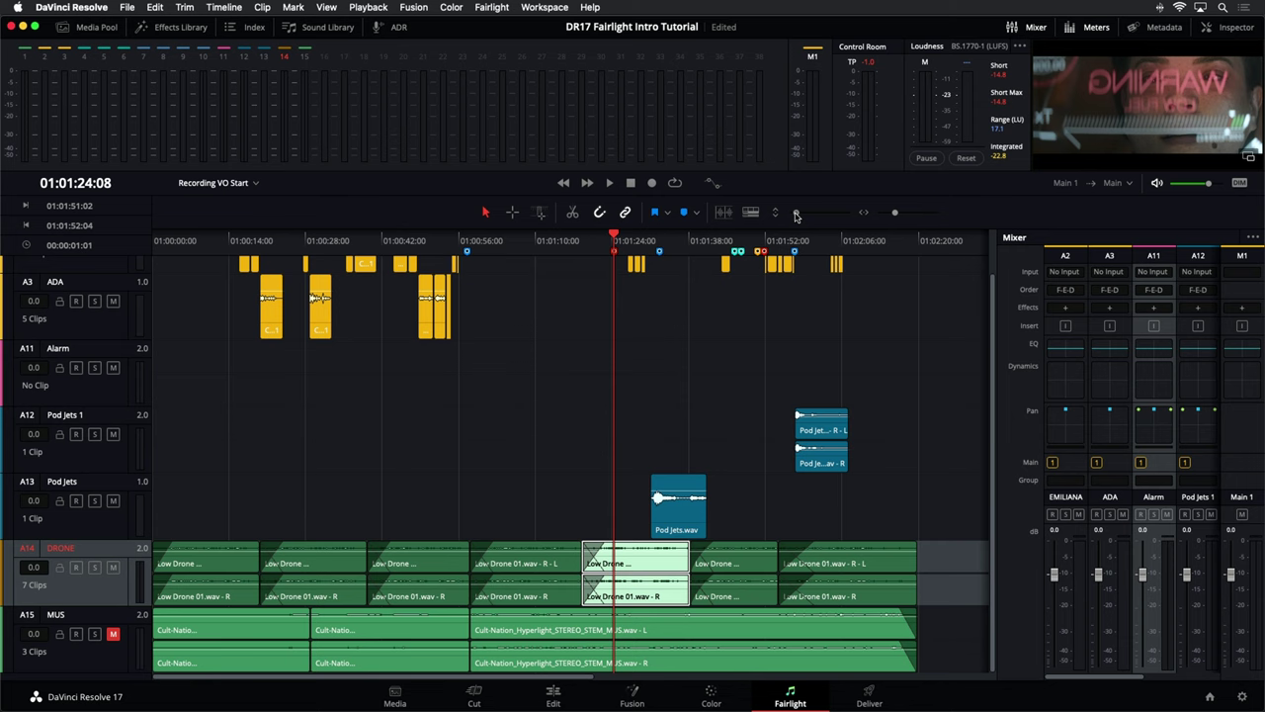
left_click(108, 395)
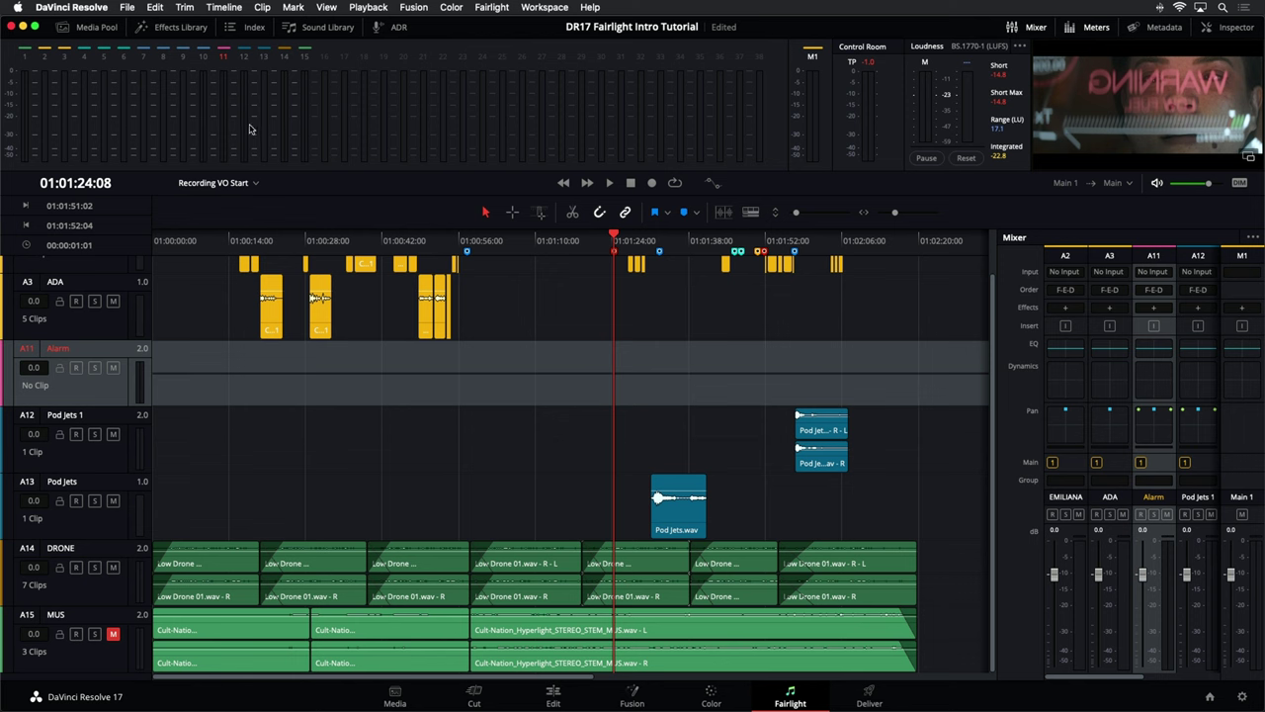
Place Alarm.wav from the Sound FX bin on the A11 Alarm track at the playhead, 01:01:24:08, and hide the Media Pool
left_click(107, 29)
left_click(138, 258)
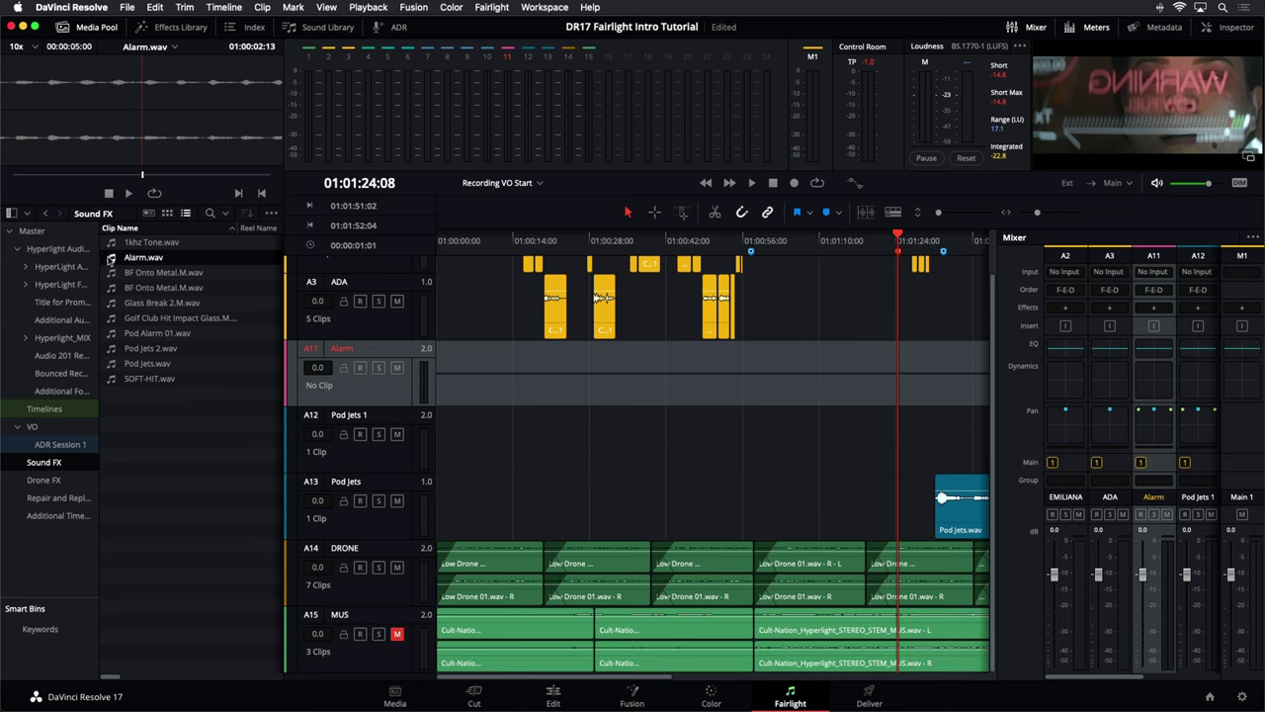
left_click_drag(111, 259, 887, 377)
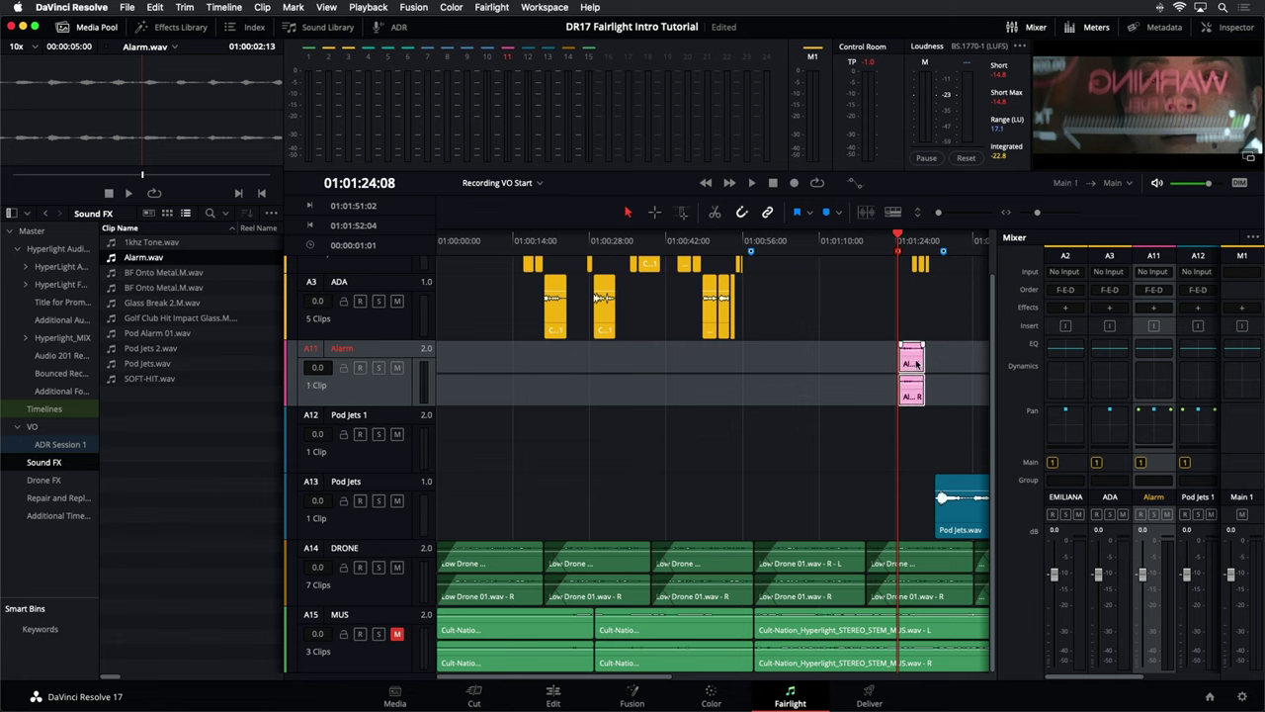
left_click(85, 30)
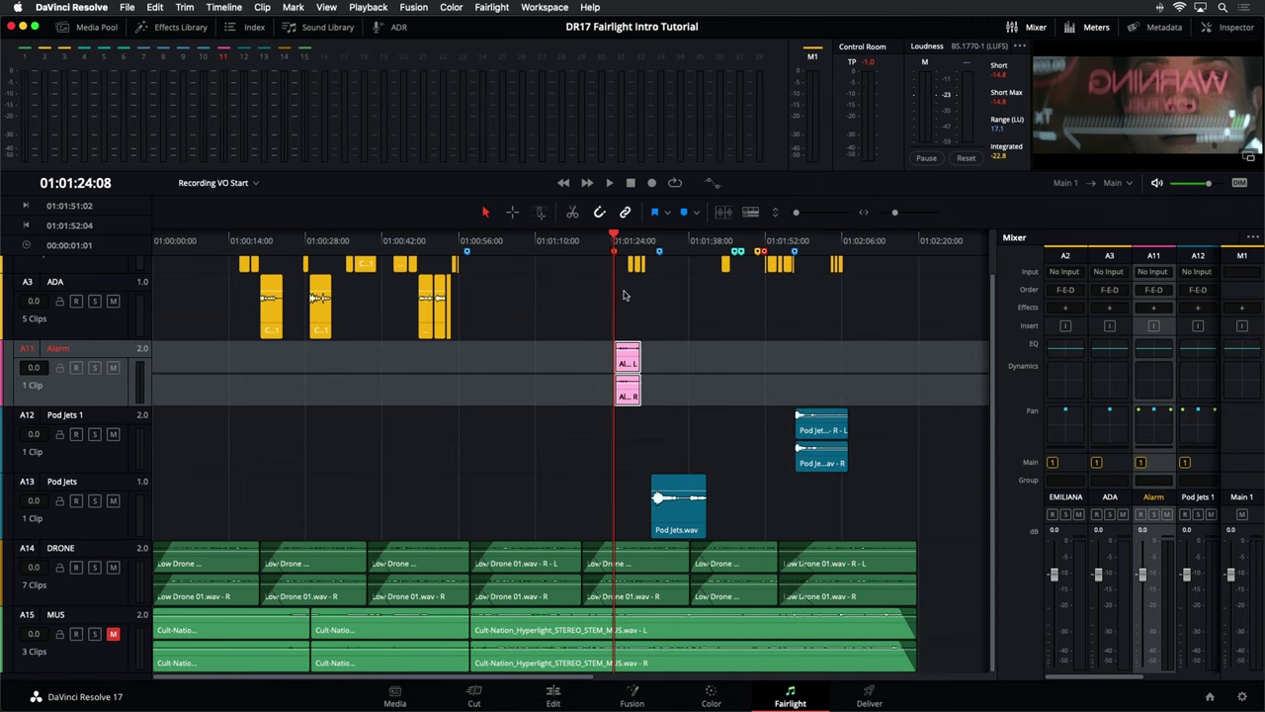
Zoom the timeline in on the Alarm.wav clip and adjust the track heights until its waveform is readable
scroll(622, 295, "up", 5)
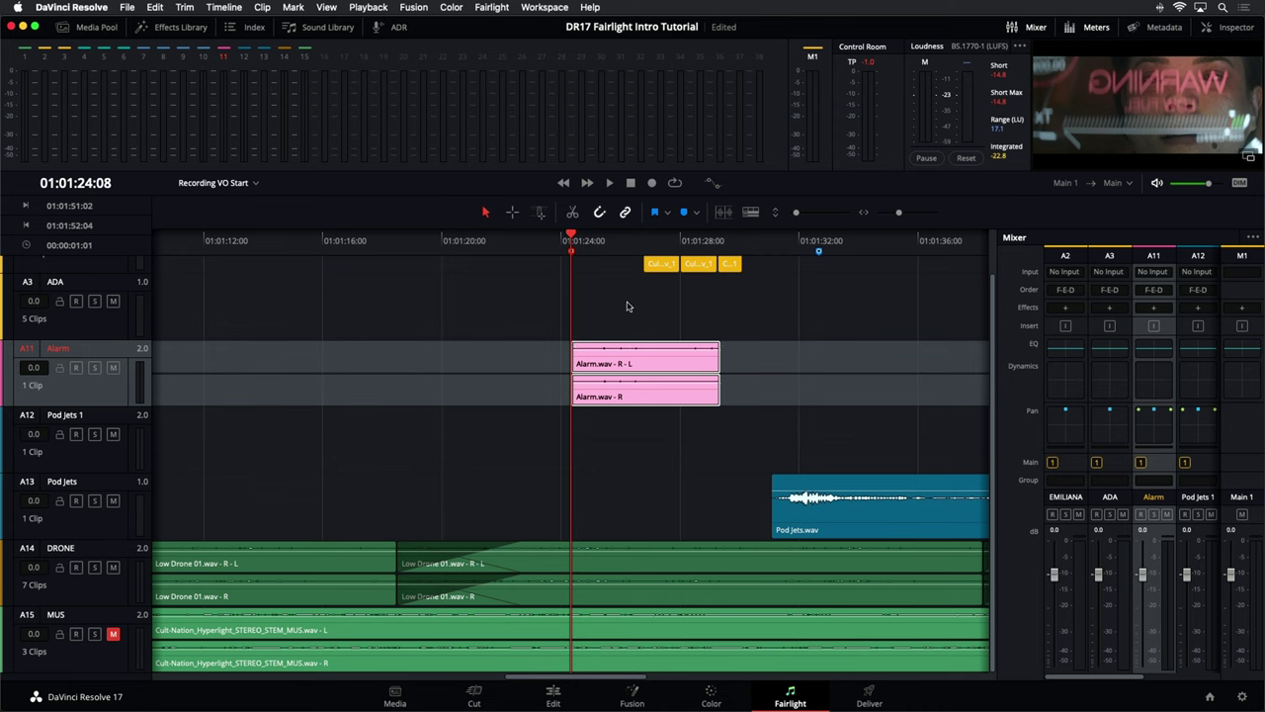
scroll(627, 307, "up", 4)
scroll(626, 307, "down", 4)
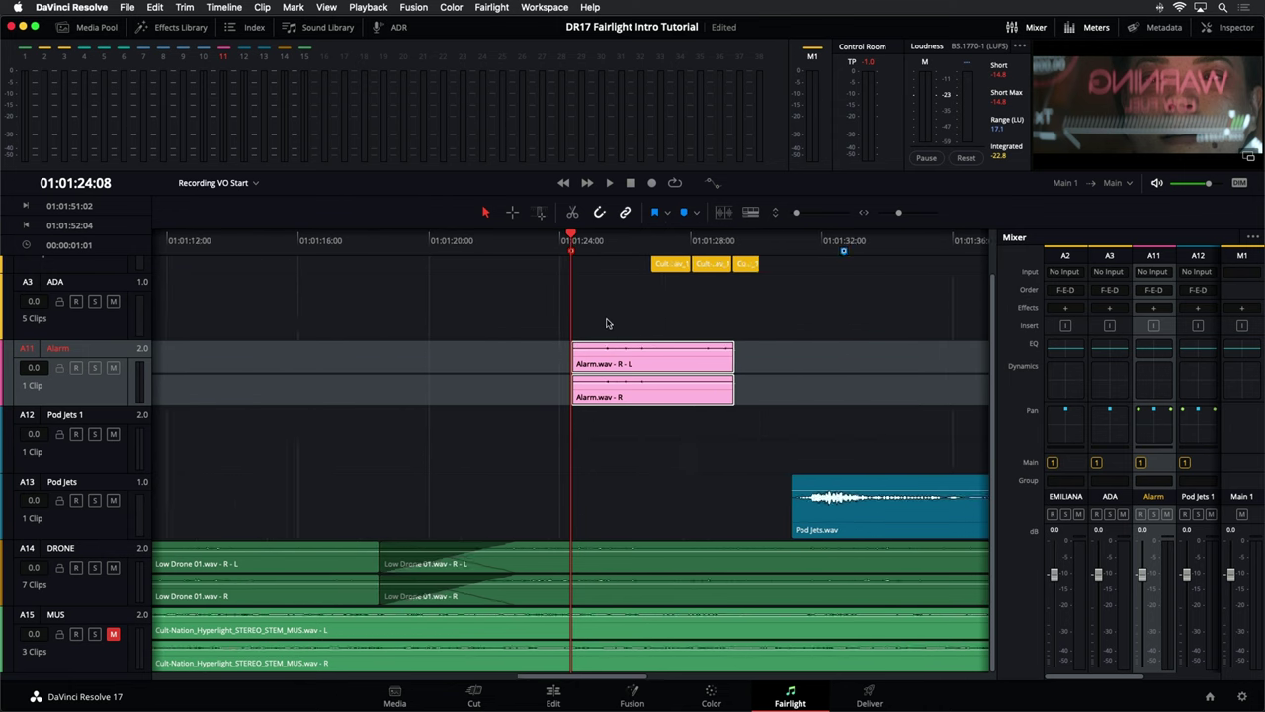
scroll(607, 333, "up", 3)
scroll(607, 334, "down", 2)
scroll(601, 329, "up", 3)
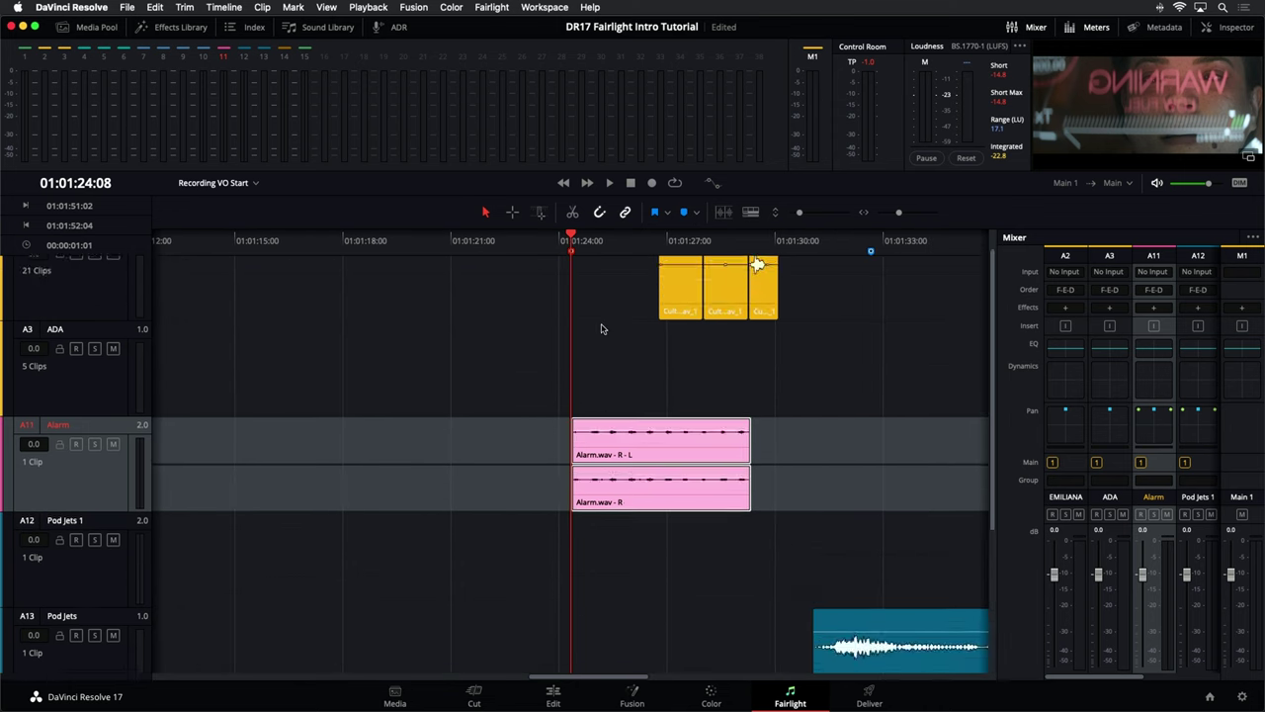
scroll(600, 327, "down", 2)
scroll(601, 326, "up", 2)
scroll(600, 326, "down", 2)
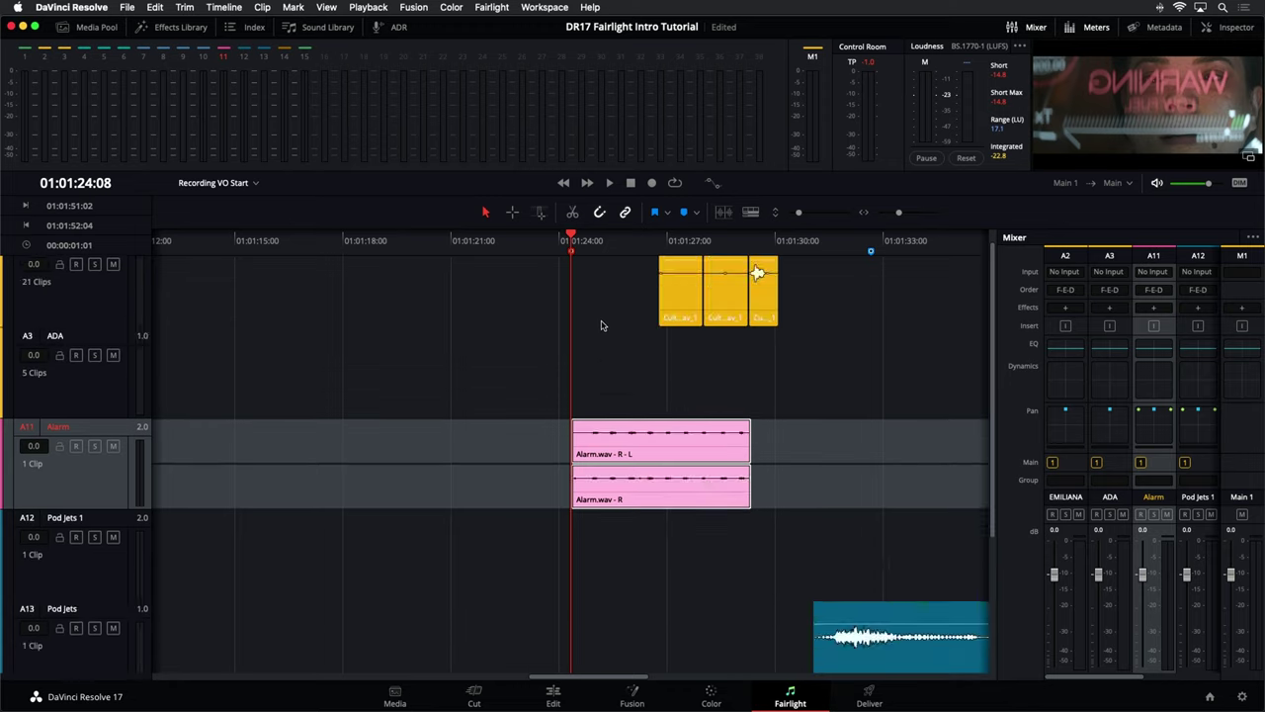
scroll(600, 327, "up", 3)
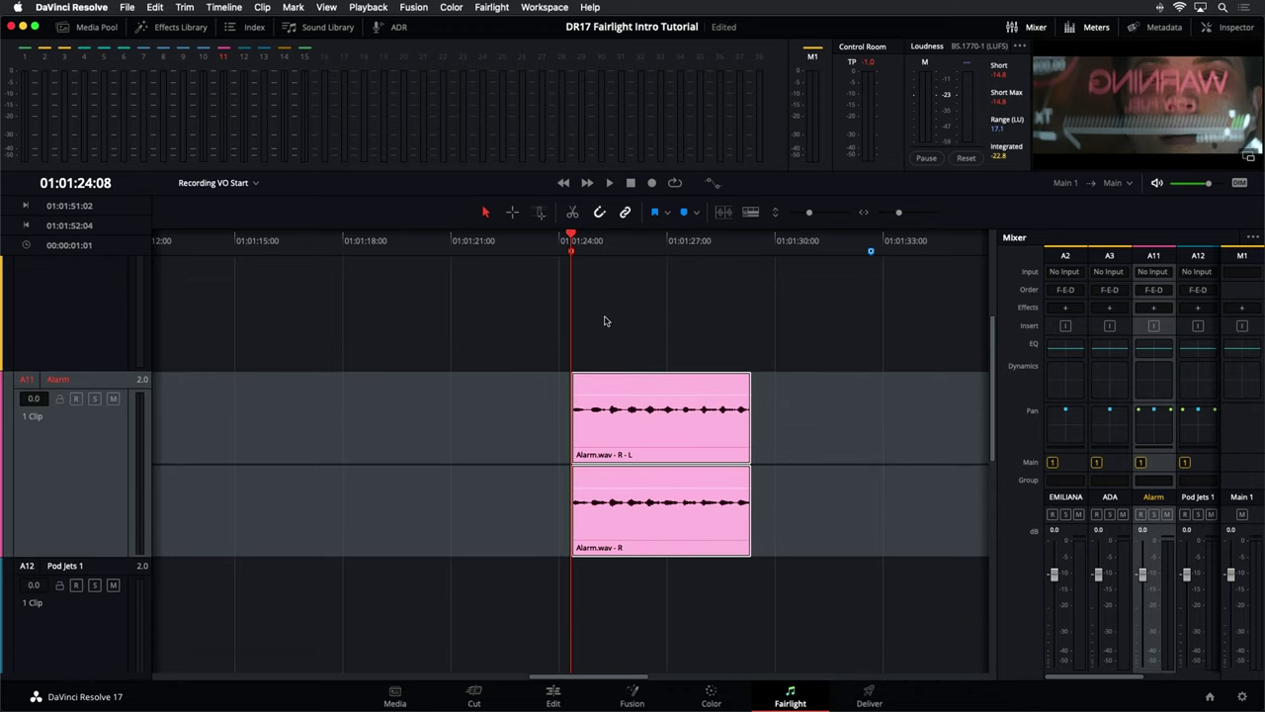
scroll(860, 280, "up", 2)
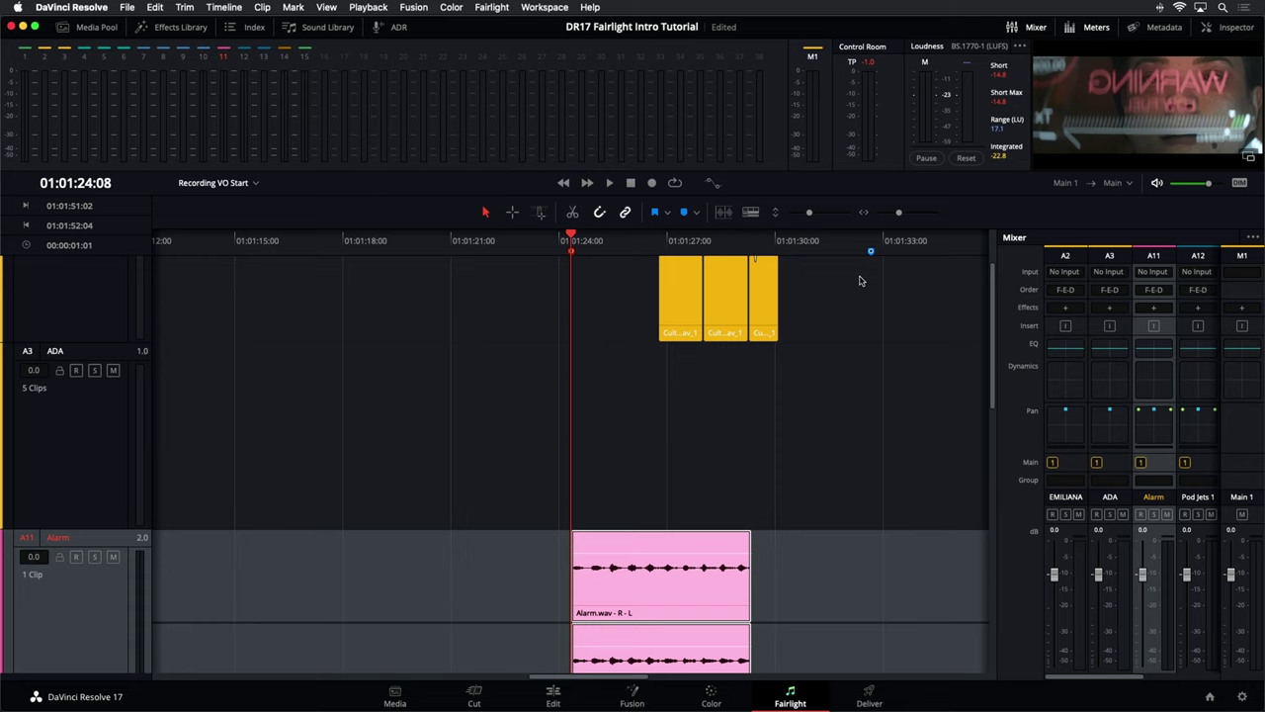
scroll(853, 296, "down", 1)
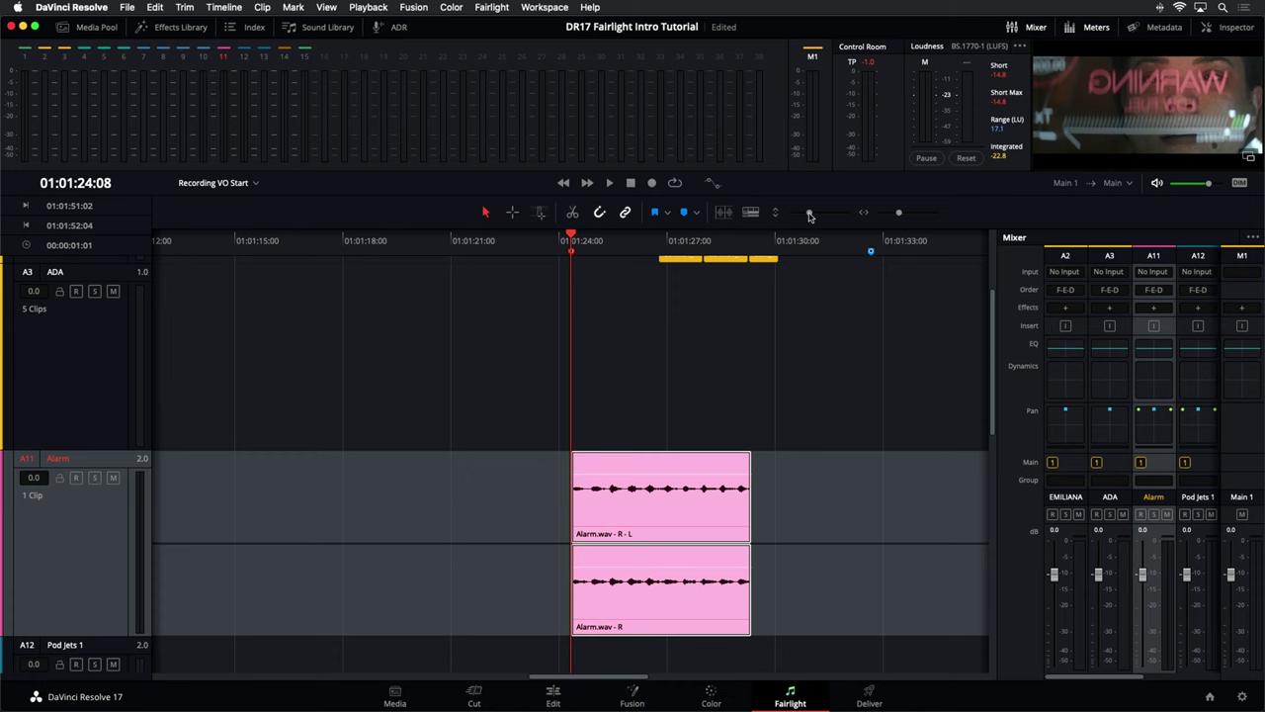
left_click_drag(809, 214, 799, 212)
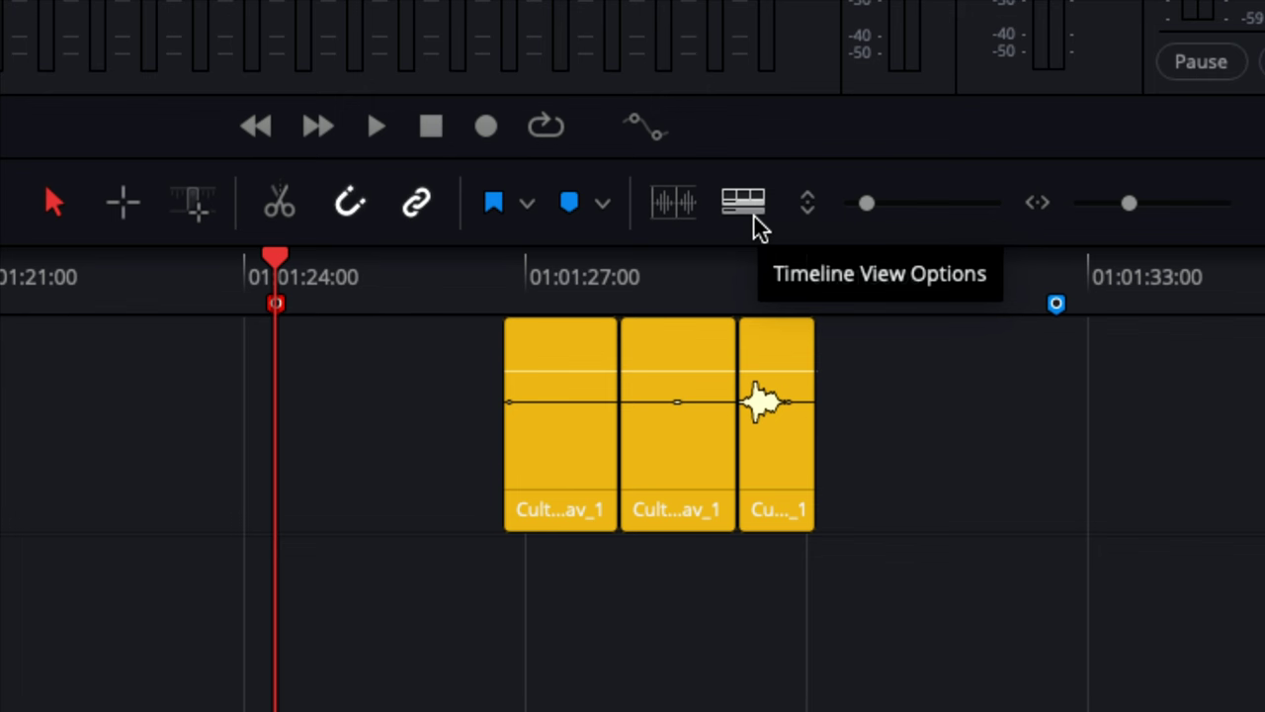
Display the video track above the audio tracks through the timeline view options
left_click(757, 218)
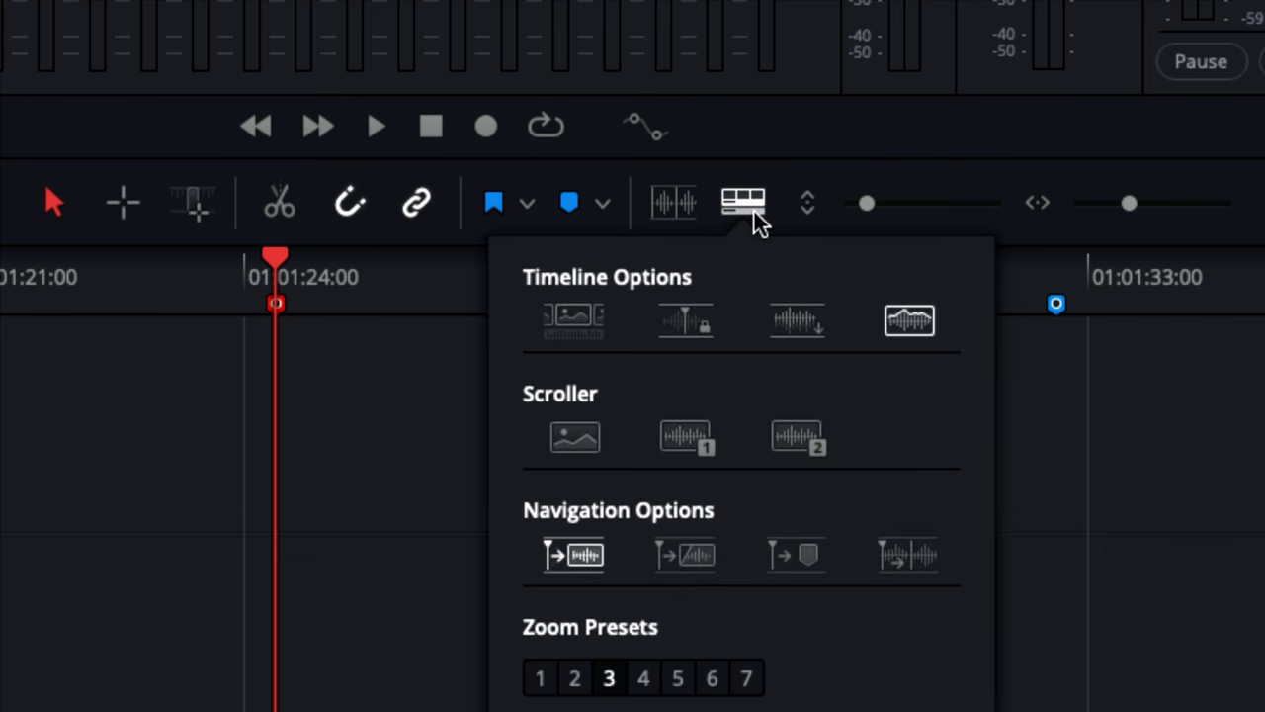
left_click(575, 332)
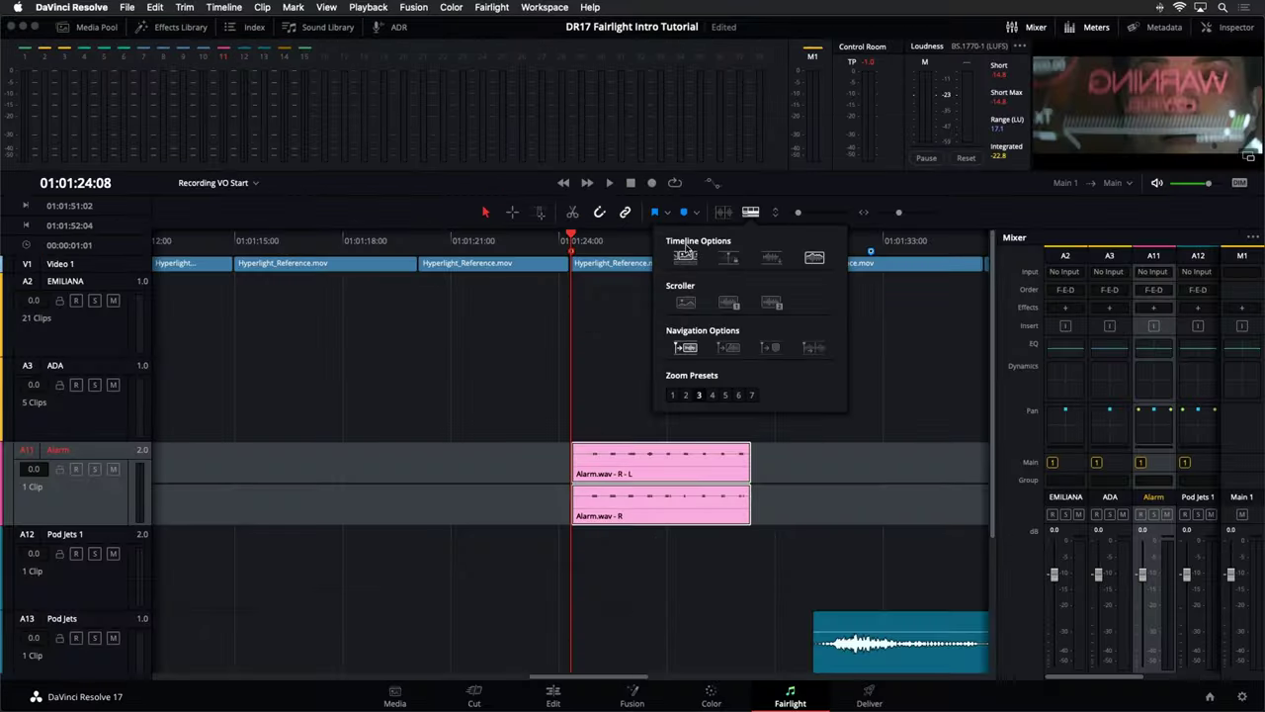
Close the timeline view options and enlarge the video viewer area above the timeline
left_click(613, 326)
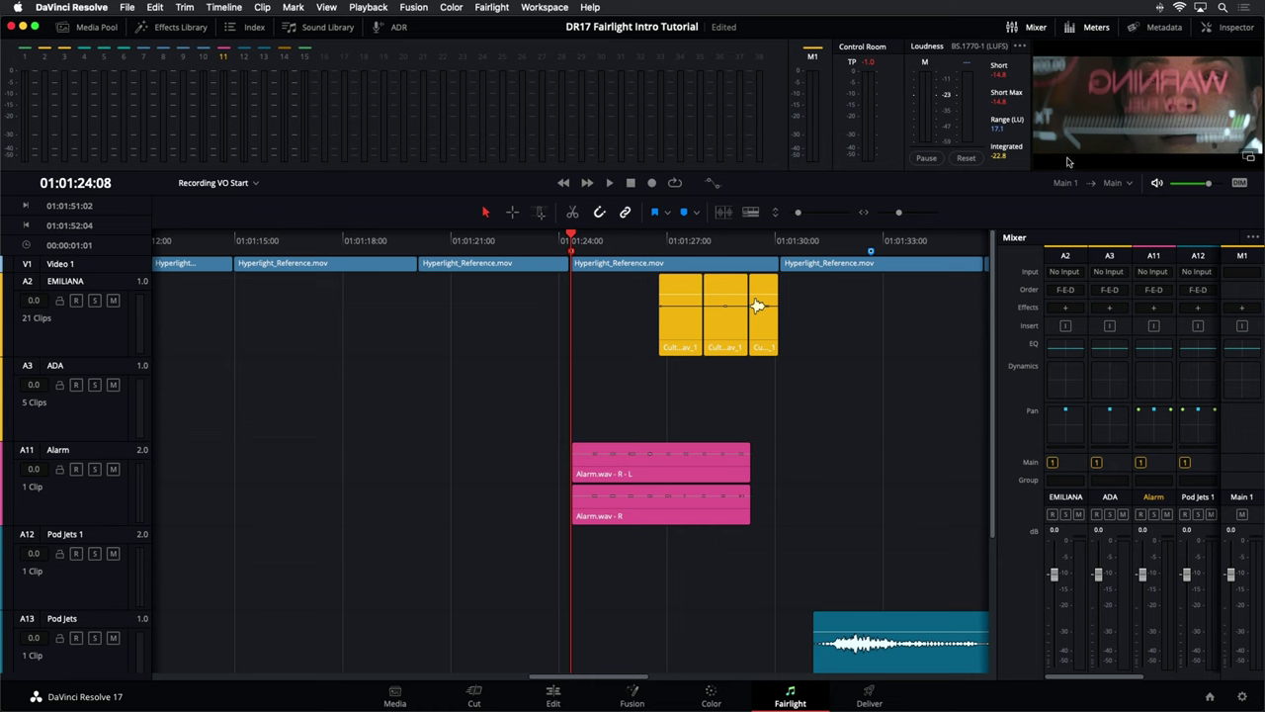
left_click_drag(1037, 169, 770, 244)
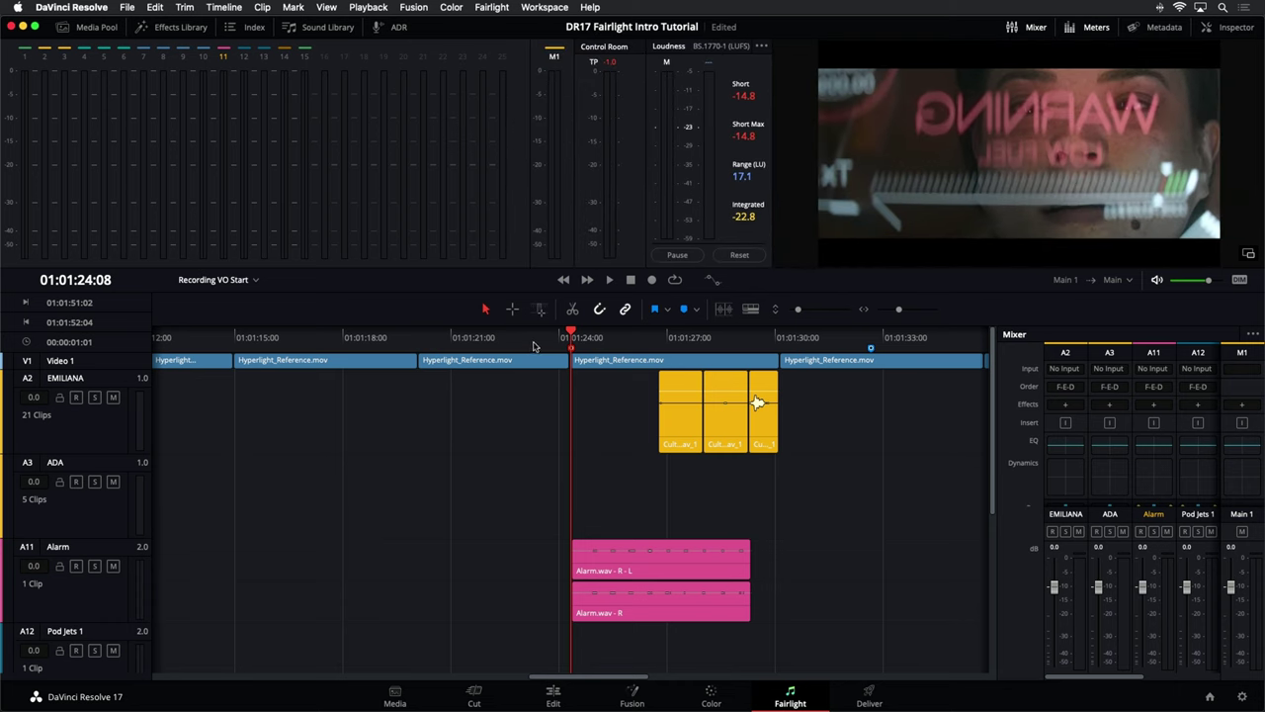
Play the timeline from 01:01:23:01 to review the alarm against the picture, and replay from the selected Alarm.wav clip's start at 01:01:24:08
left_click(525, 343)
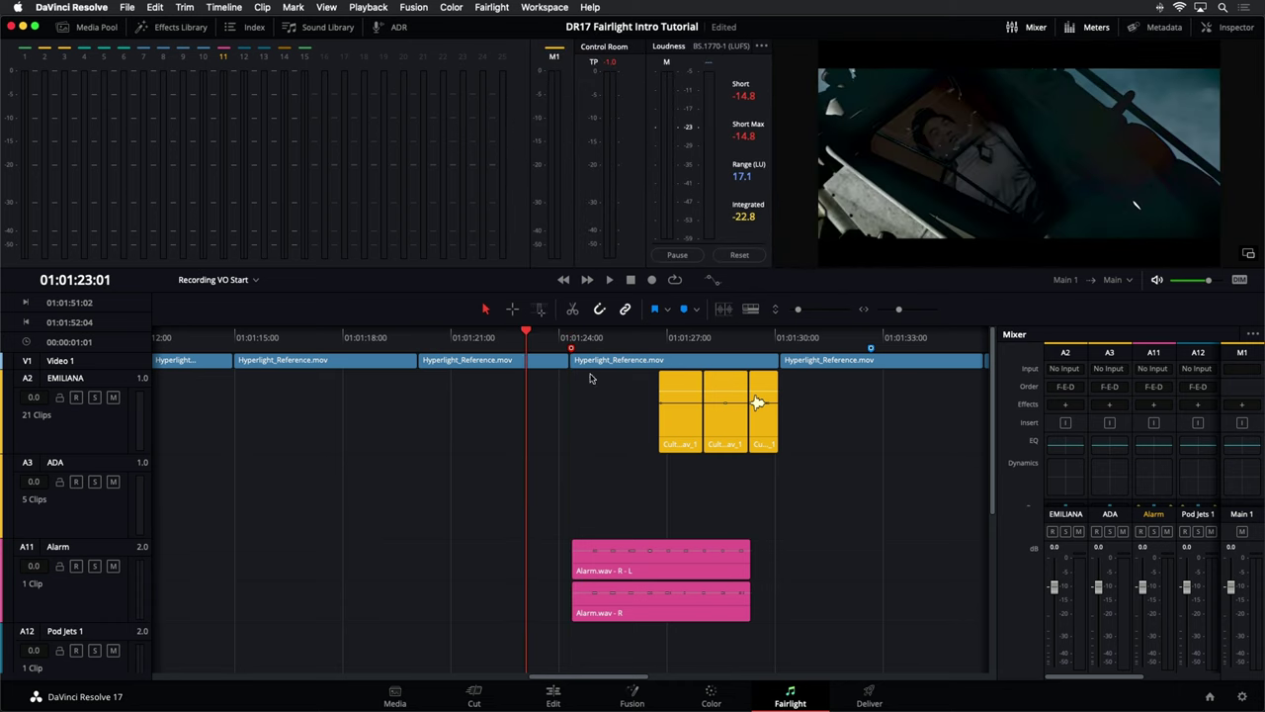
key("space")
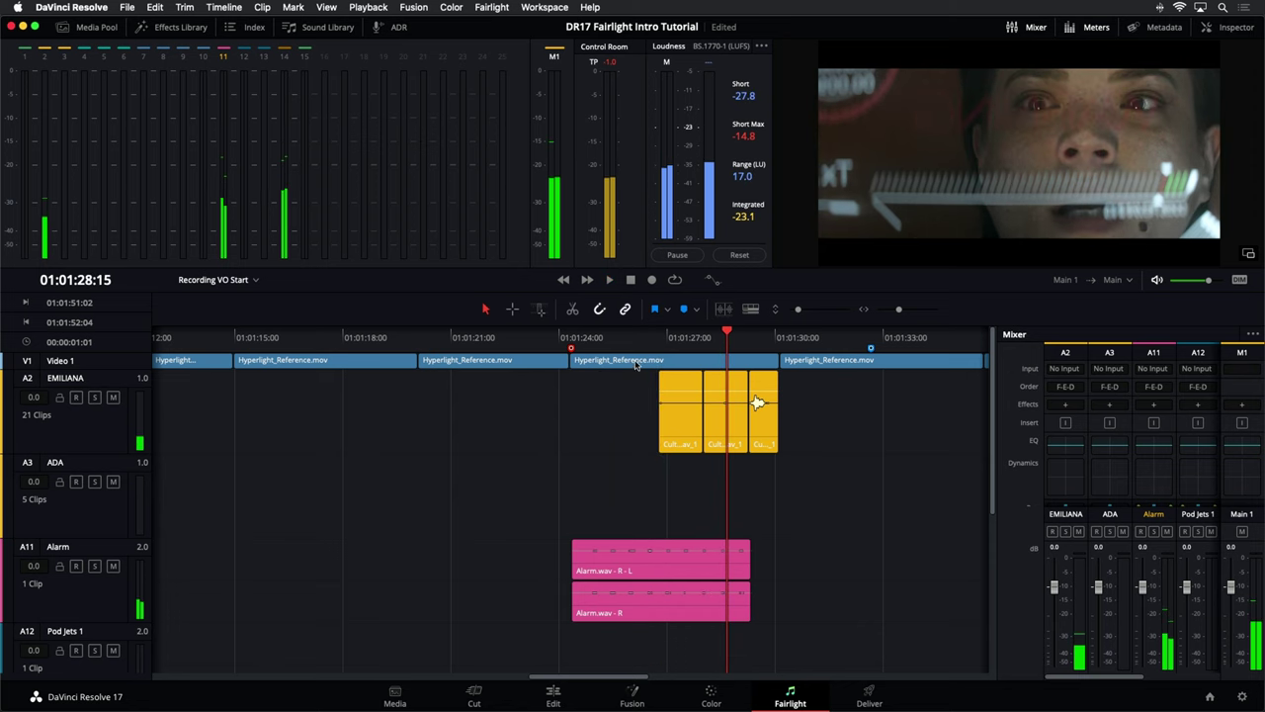
key("space")
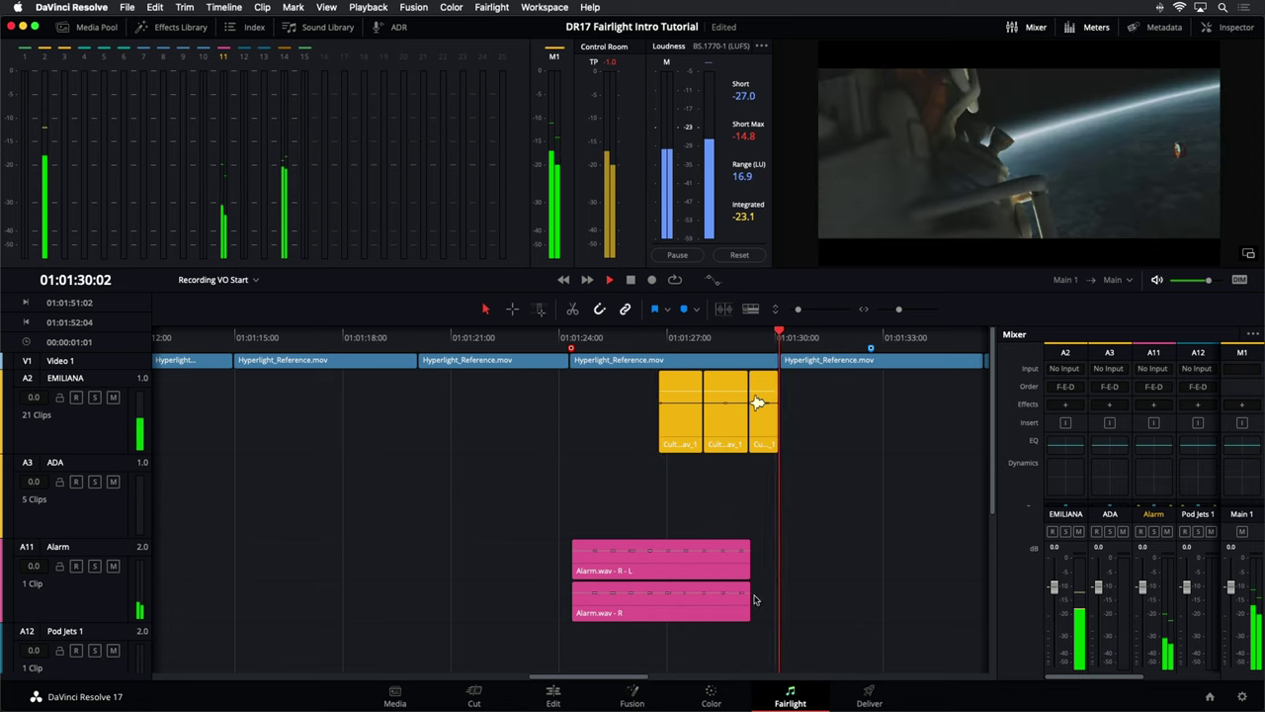
key("space")
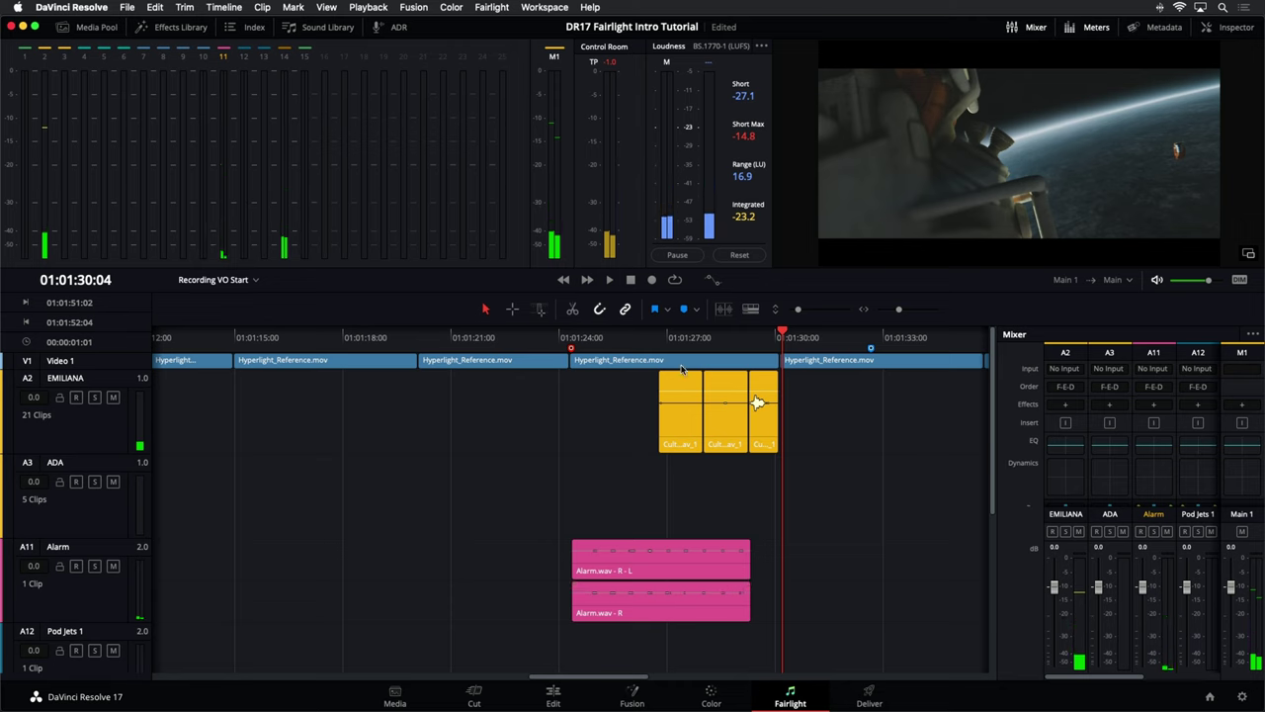
left_click(734, 577)
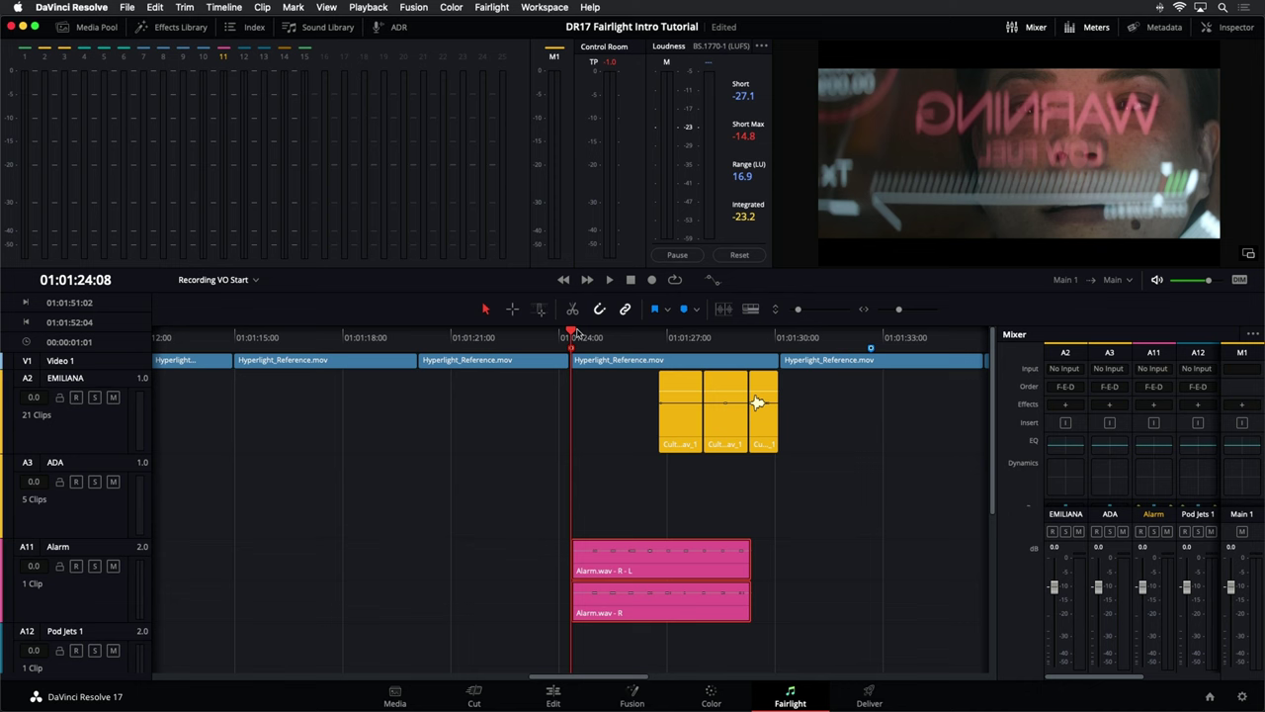
key("space")
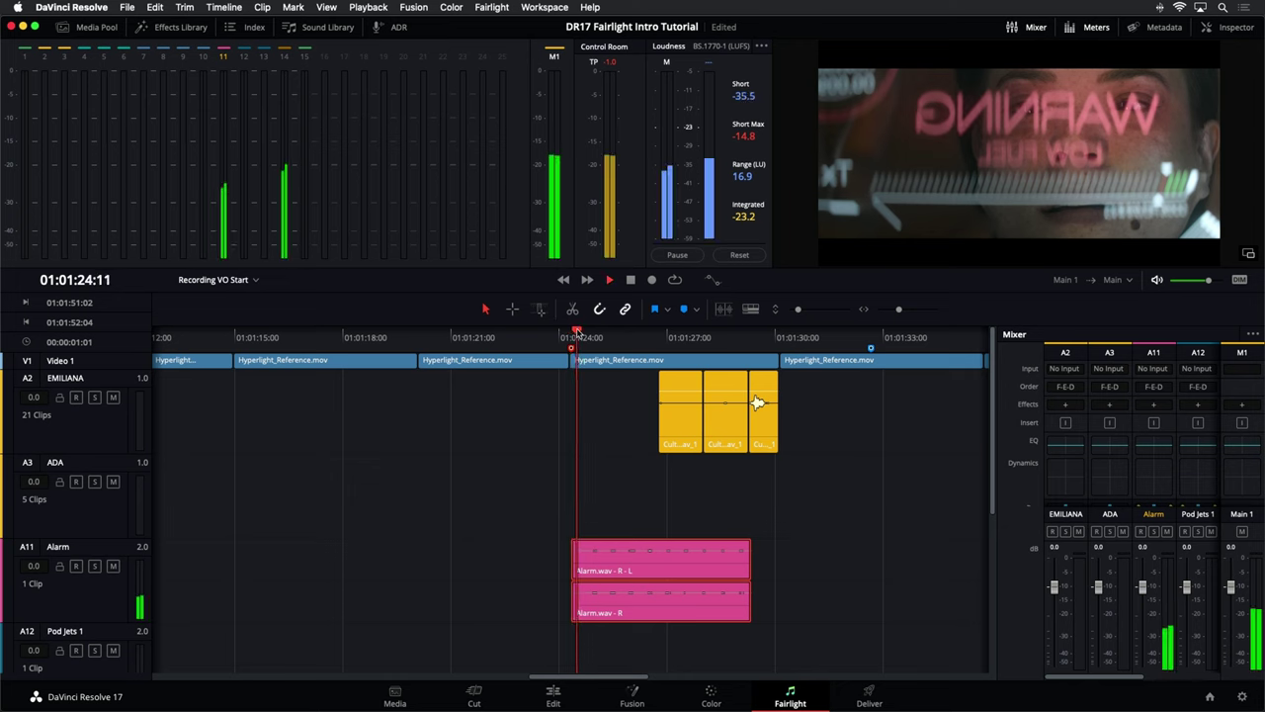
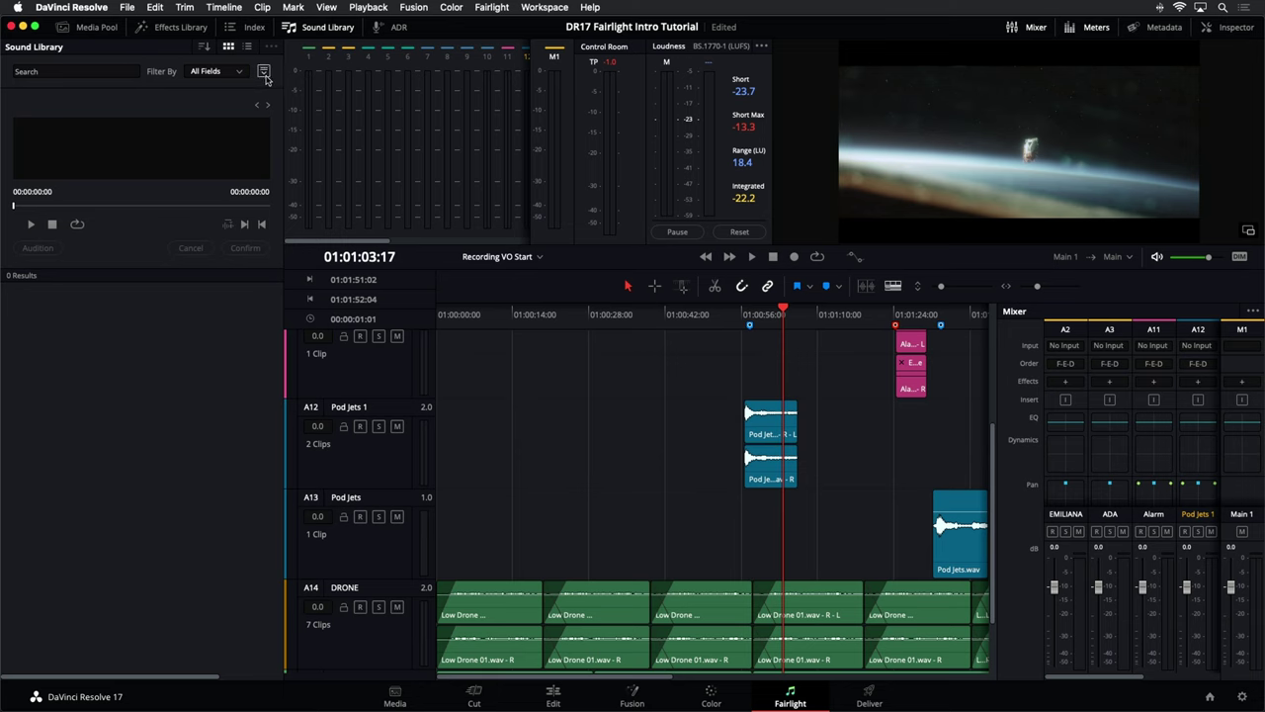
Display the library selector in the Sound Library and choose Fairlight Sound Library
left_click(265, 77)
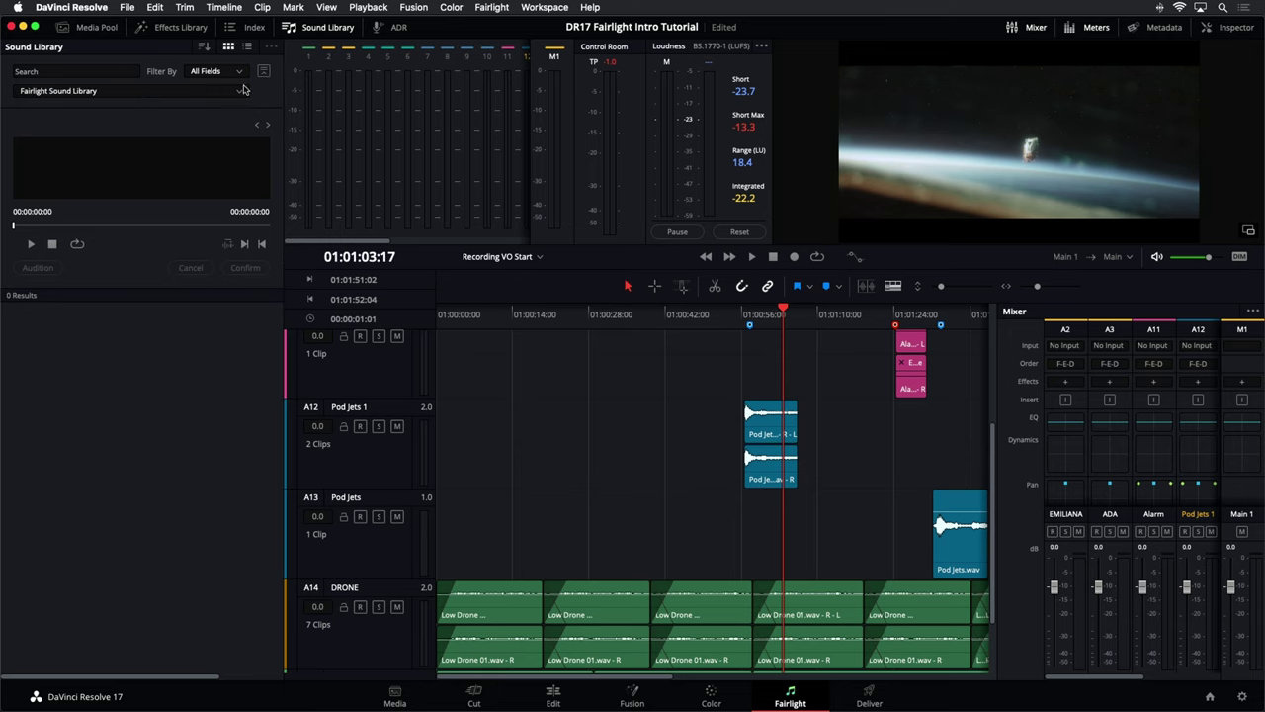
left_click(234, 94)
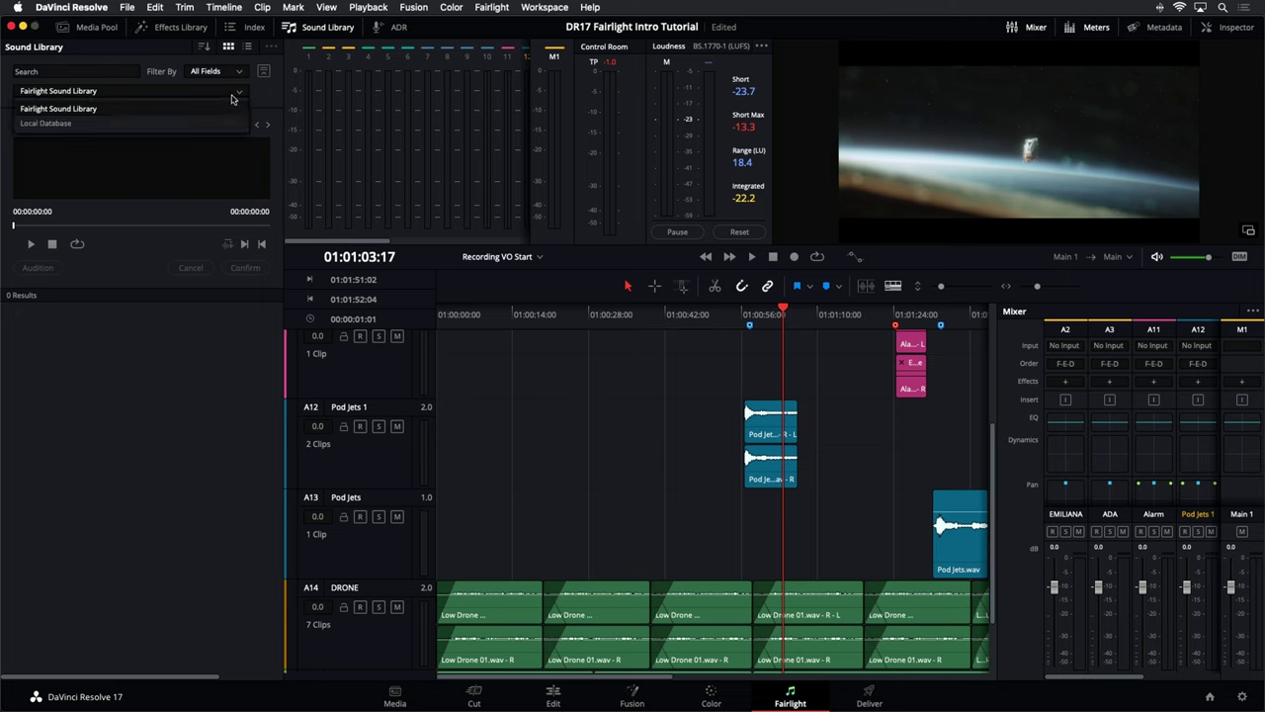
left_click(117, 105)
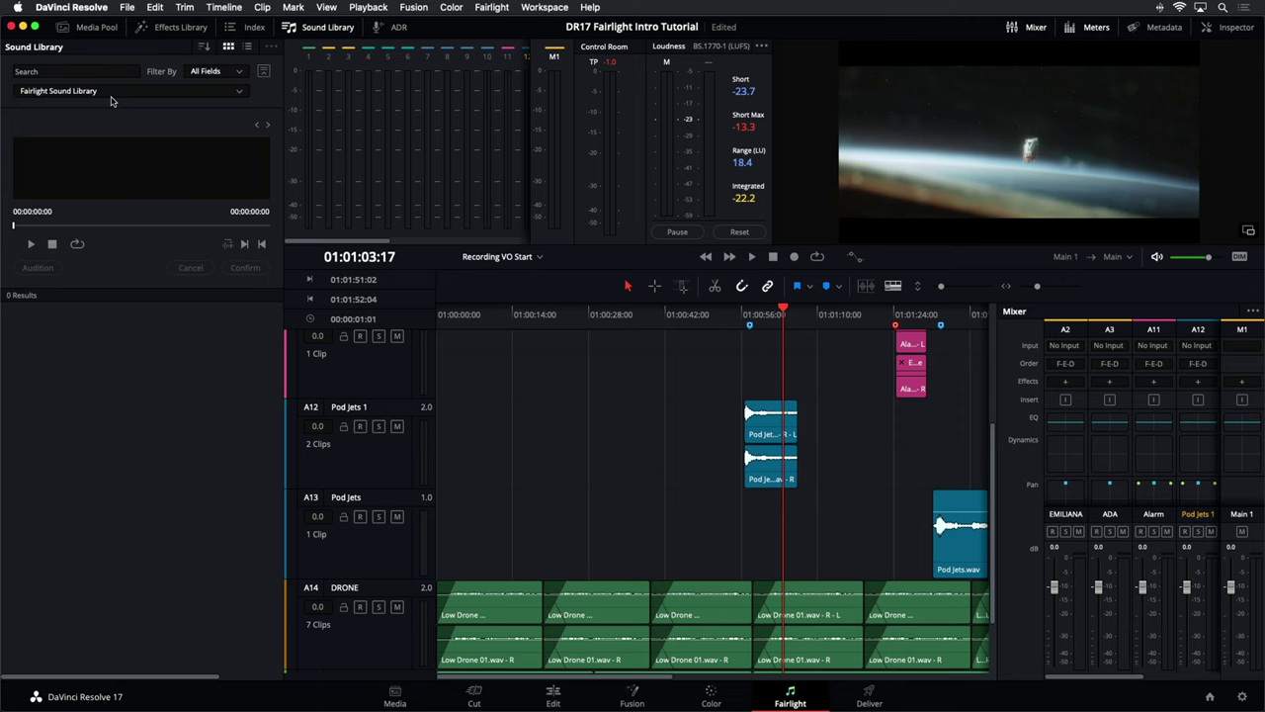
List every effect in the Fairlight Sound Library by searching for ***, browse the whole list, and clear the search
left_click(95, 73)
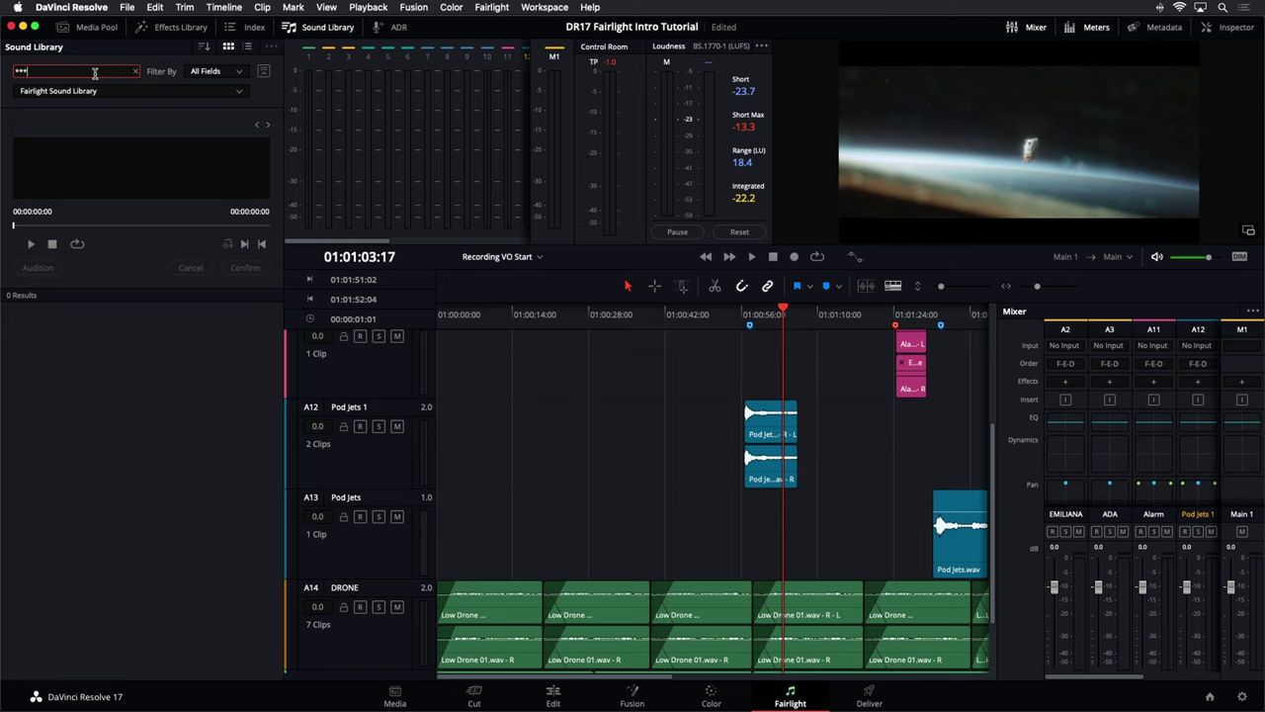
key("Return")
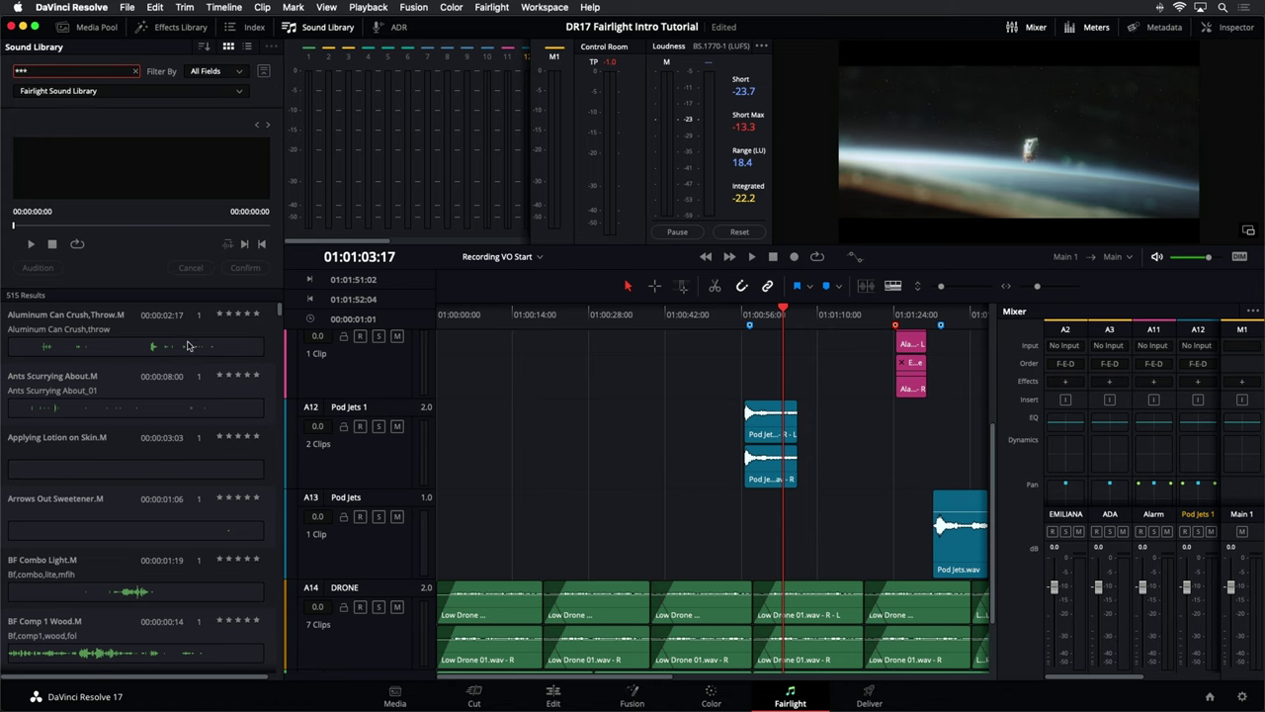
scroll(205, 342, "down", 10)
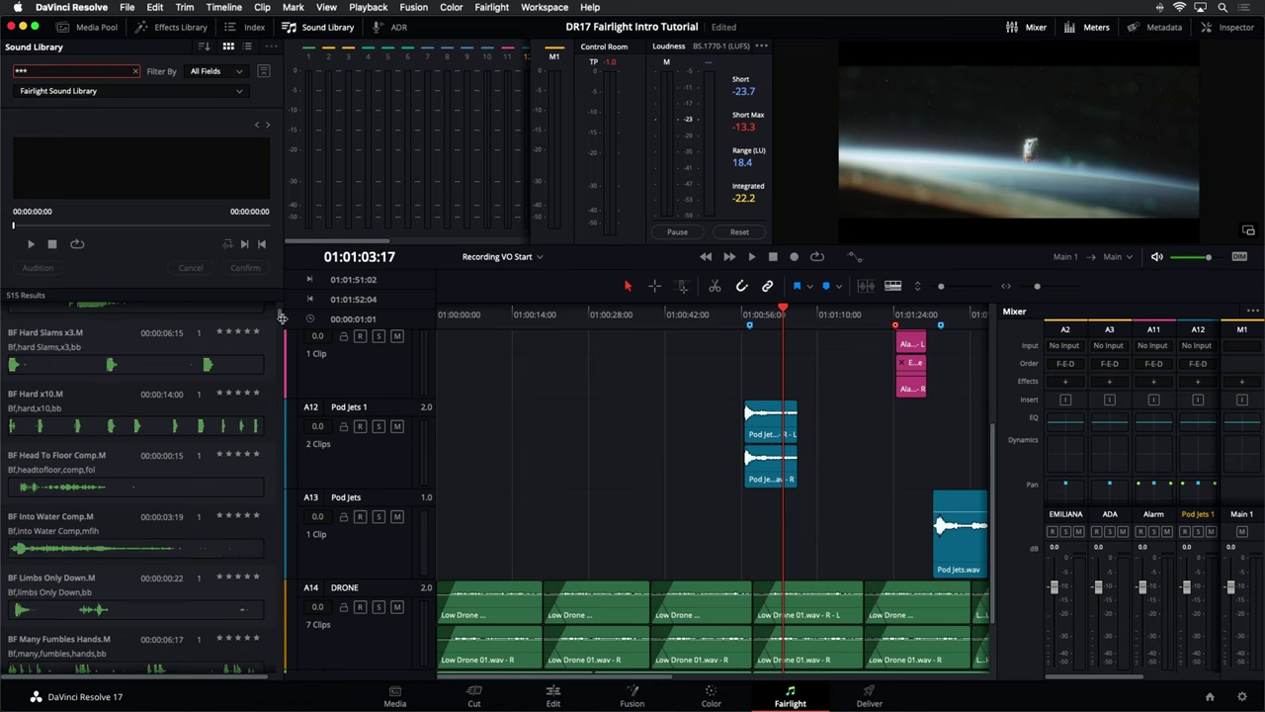
scroll(280, 318, "up", 10)
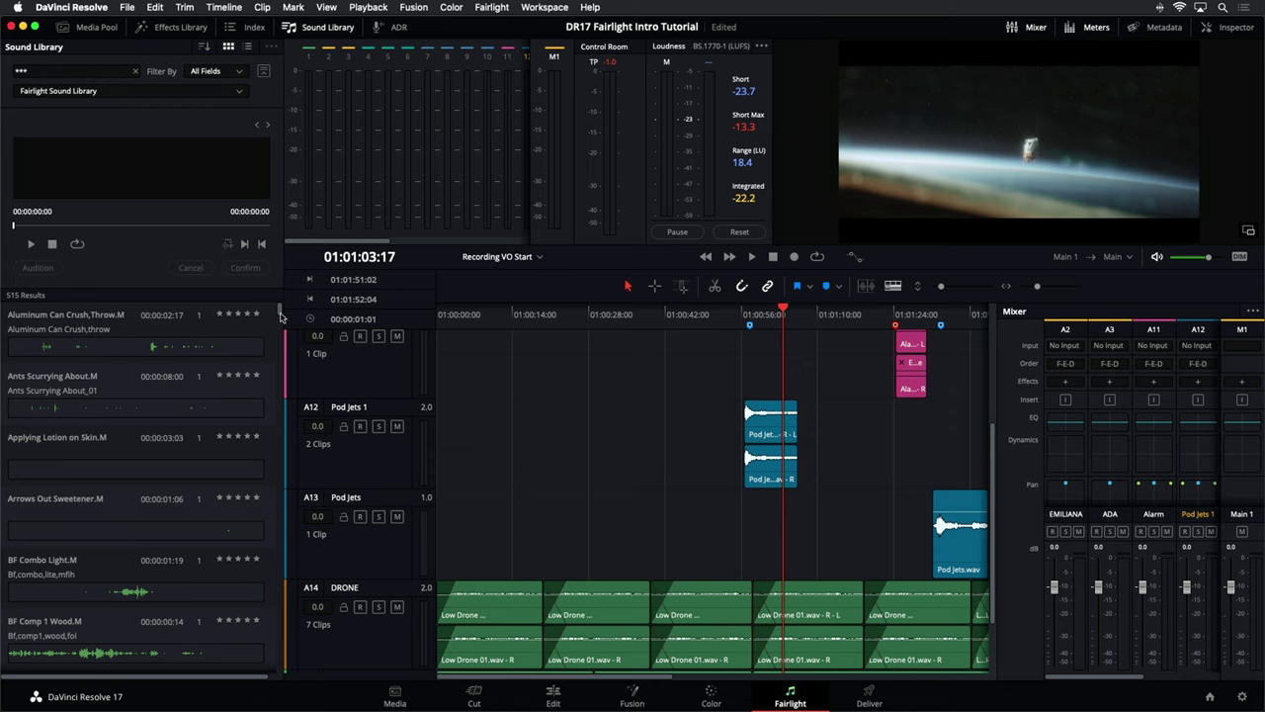
left_click_drag(280, 317, 274, 670)
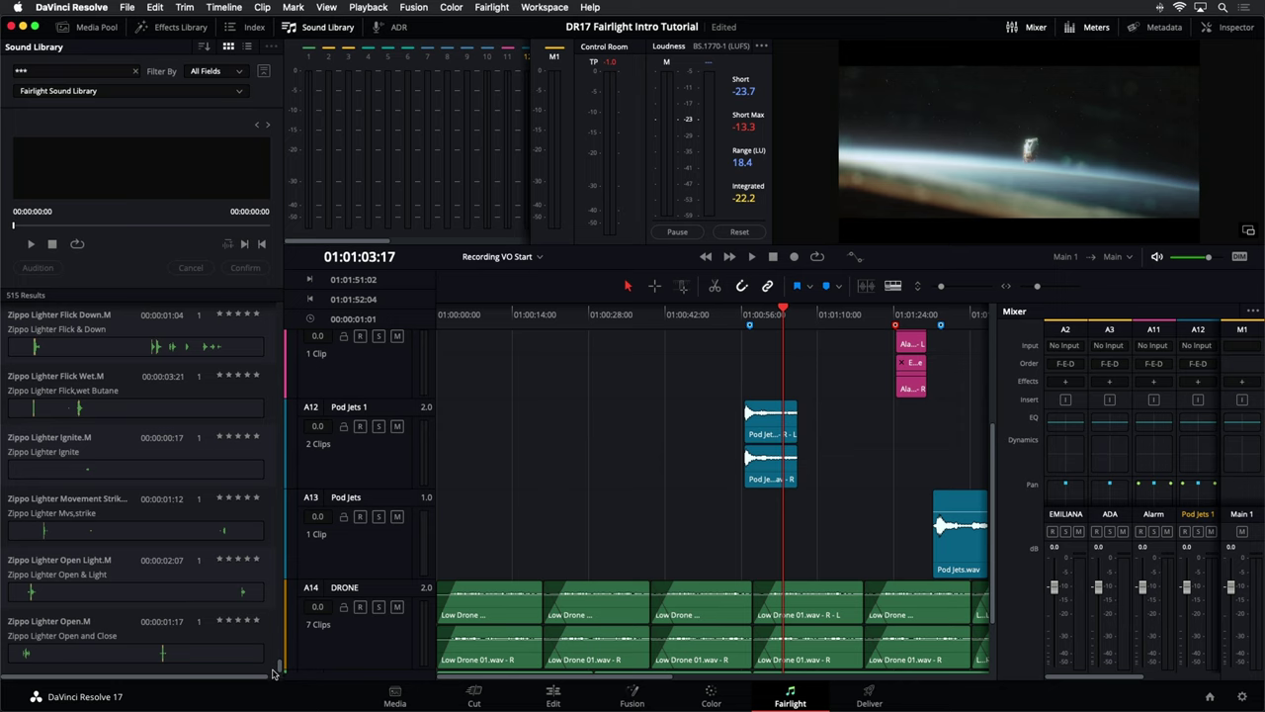
scroll(274, 670, "up", 1)
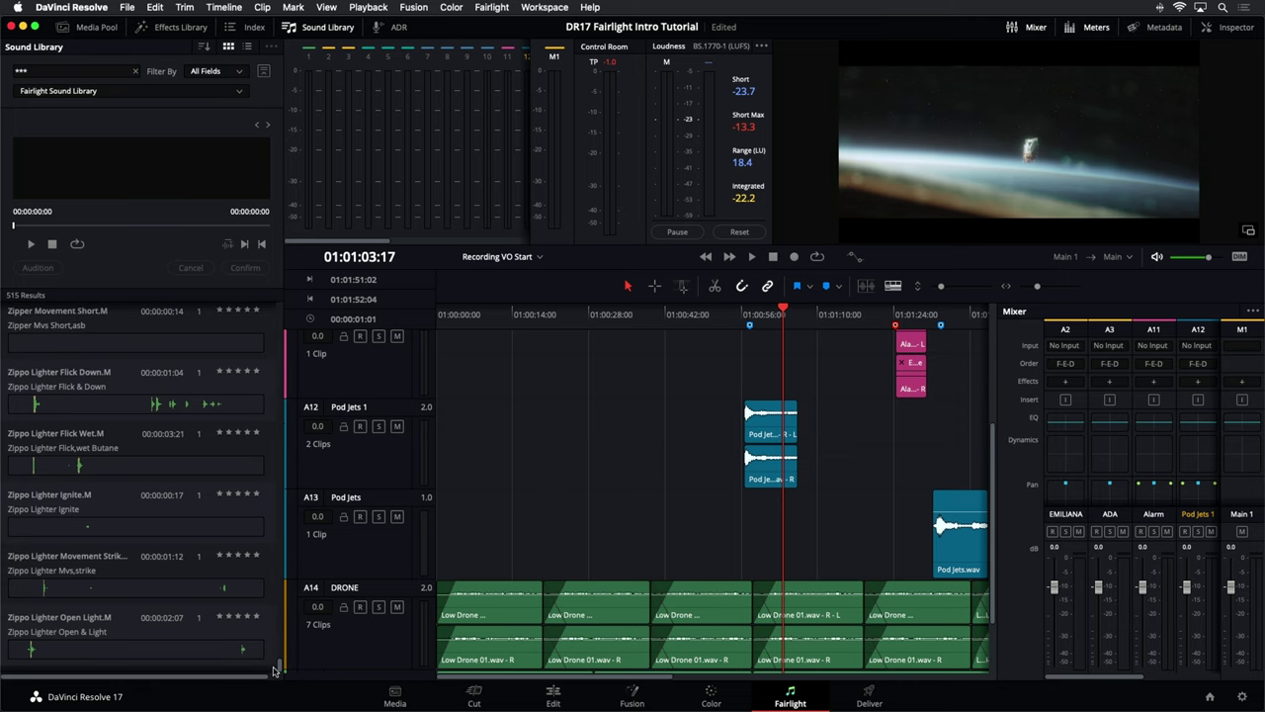
left_click_drag(274, 670, 280, 314)
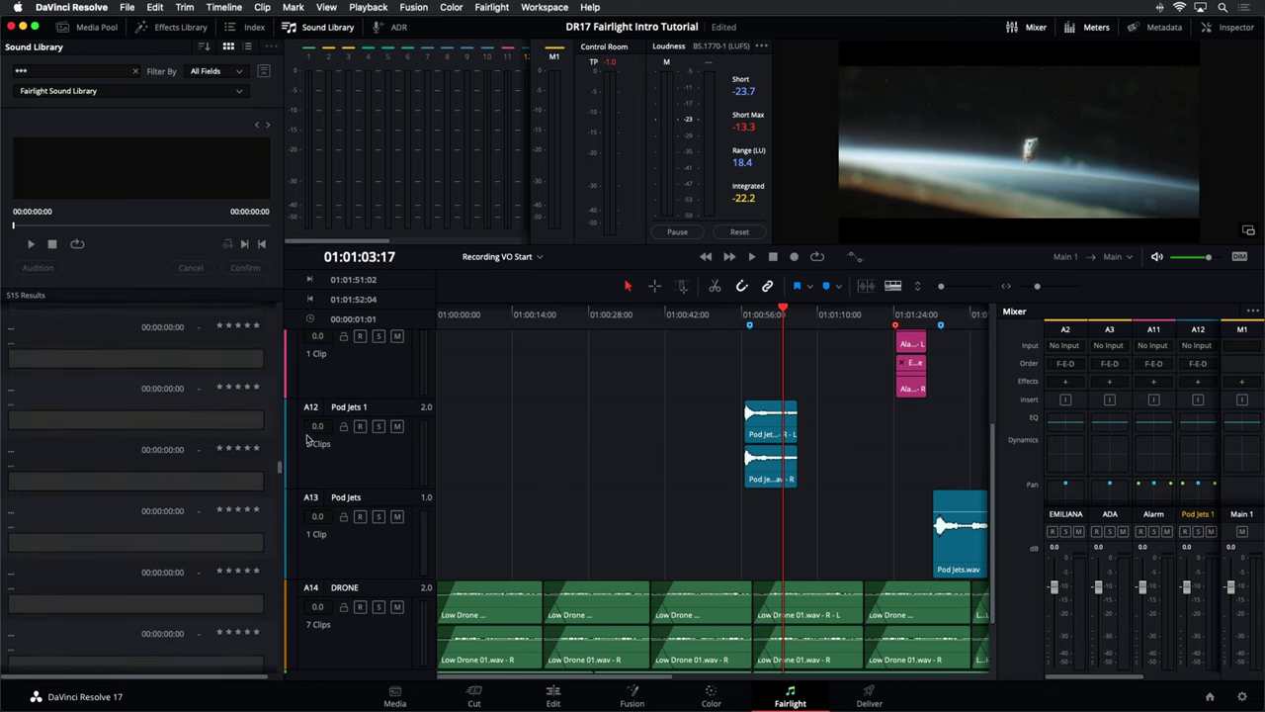
left_click(135, 71)
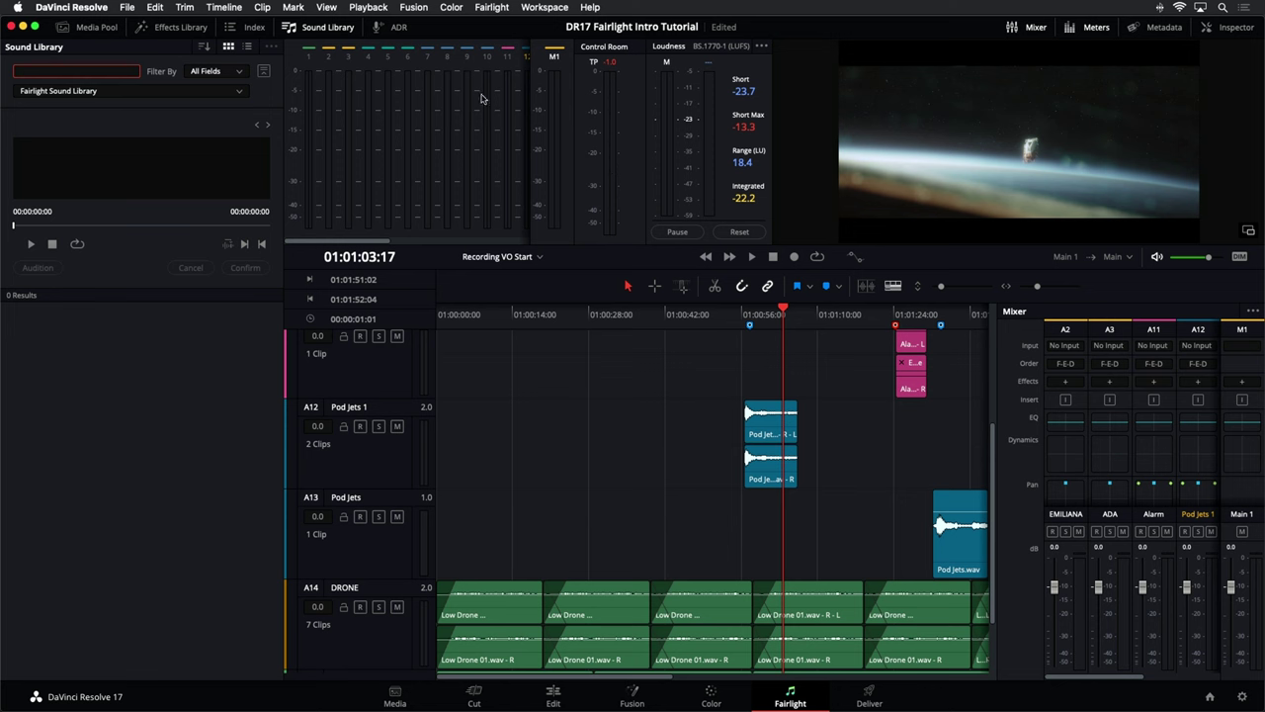
Move the playhead to the Crash FX marker at 01:01:50:15 using the marker index
left_click(253, 28)
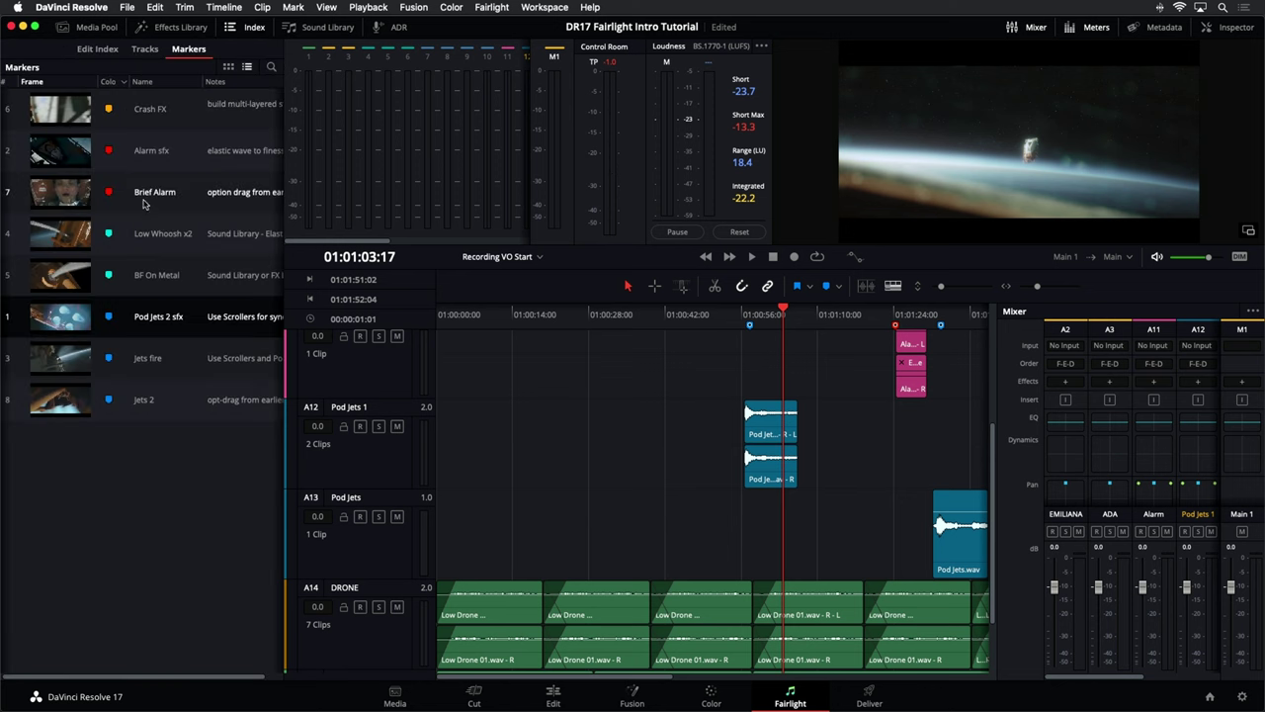
left_click(77, 111)
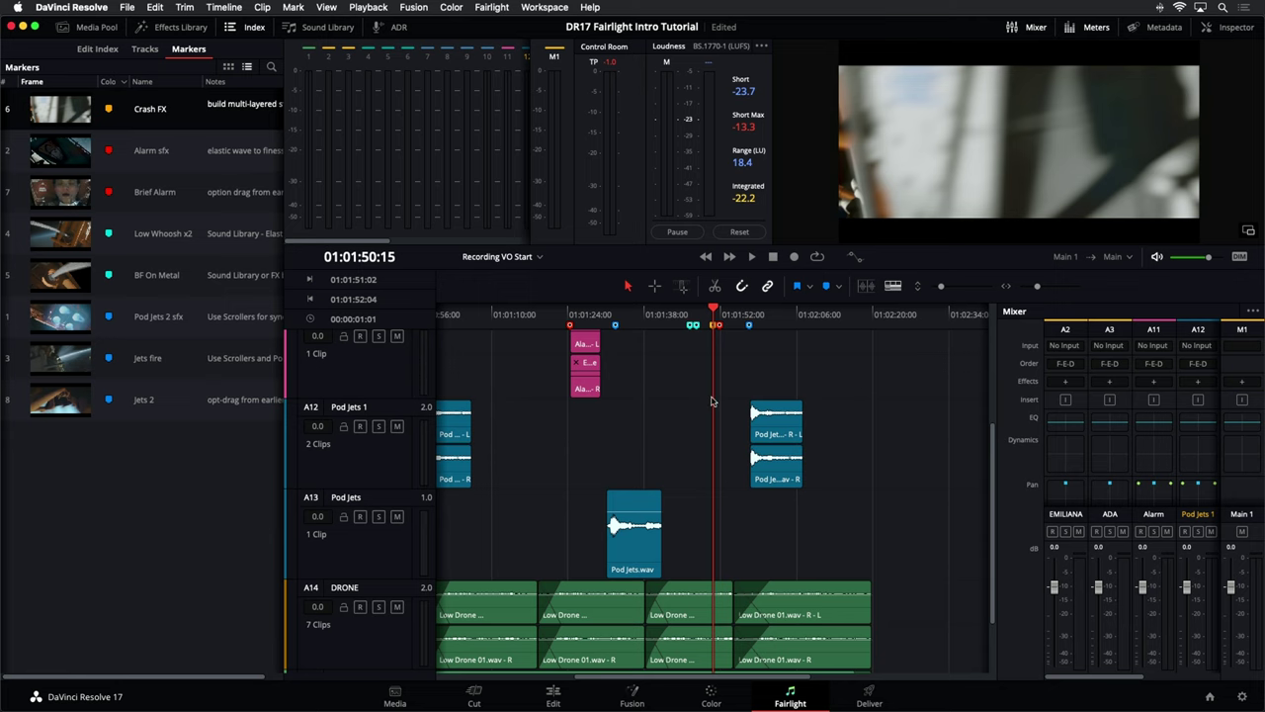
Show tracks A7 Crash 1, A8 Crash 2, A9 Glass Break and A10 Crash 4, and hide A12 Pod Jets 1 and A13 Pod Jets
left_click(145, 49)
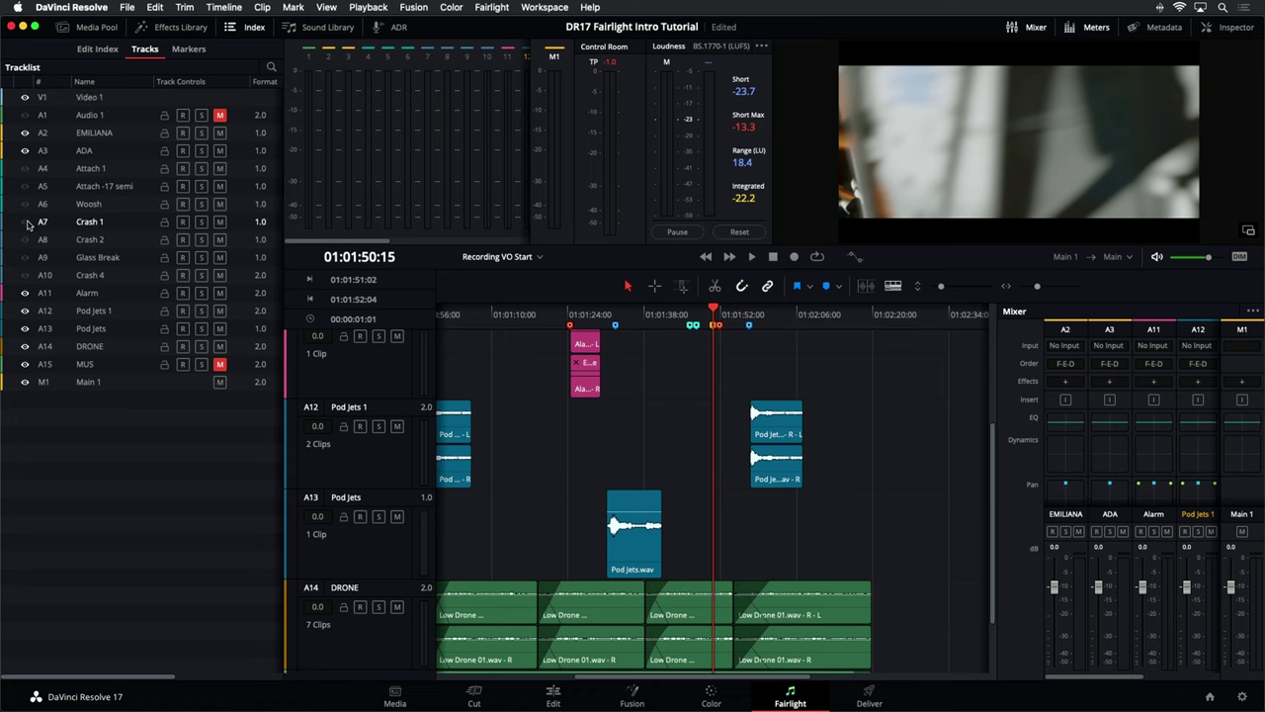
left_click(25, 257)
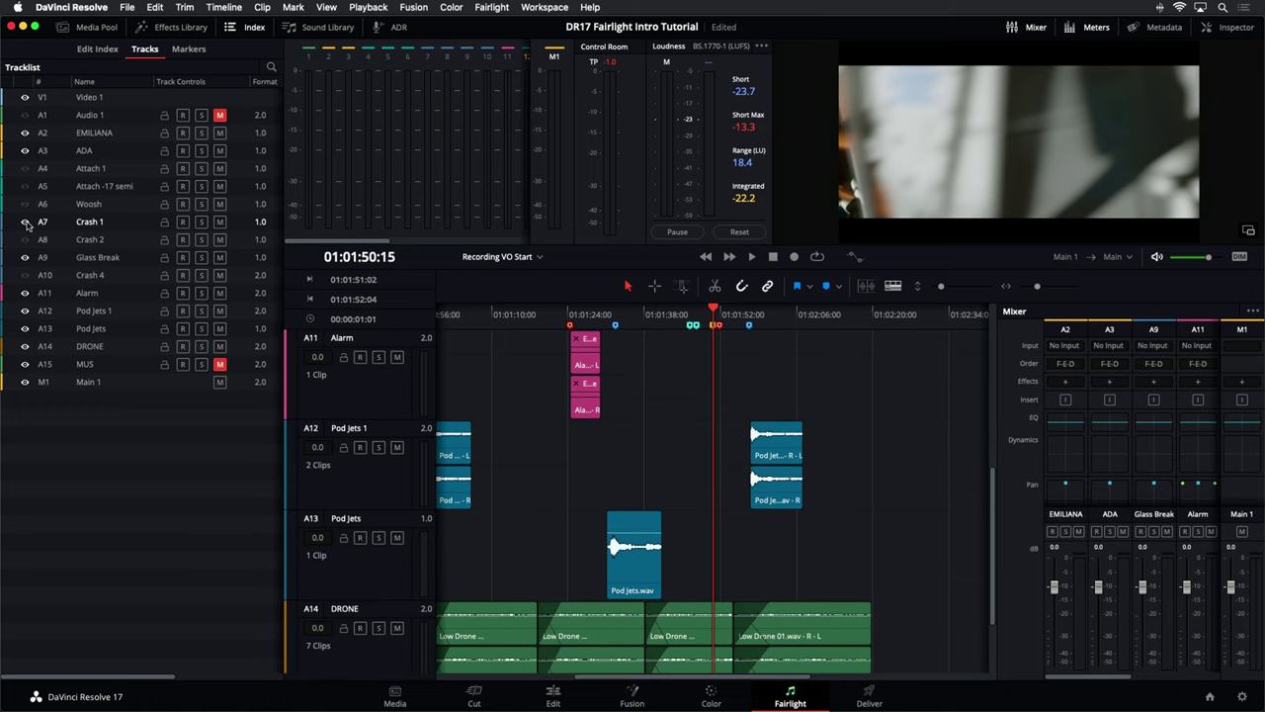
left_click(24, 222)
left_click(25, 239)
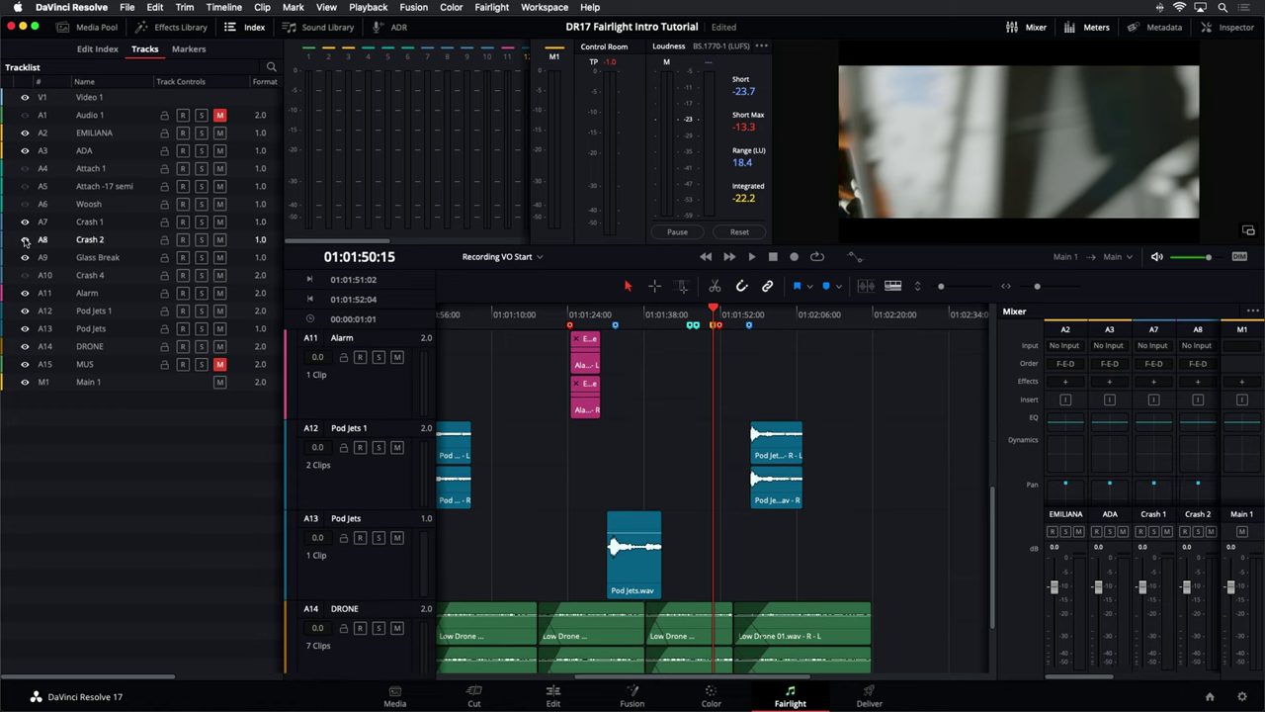
left_click(25, 311)
left_click(25, 328)
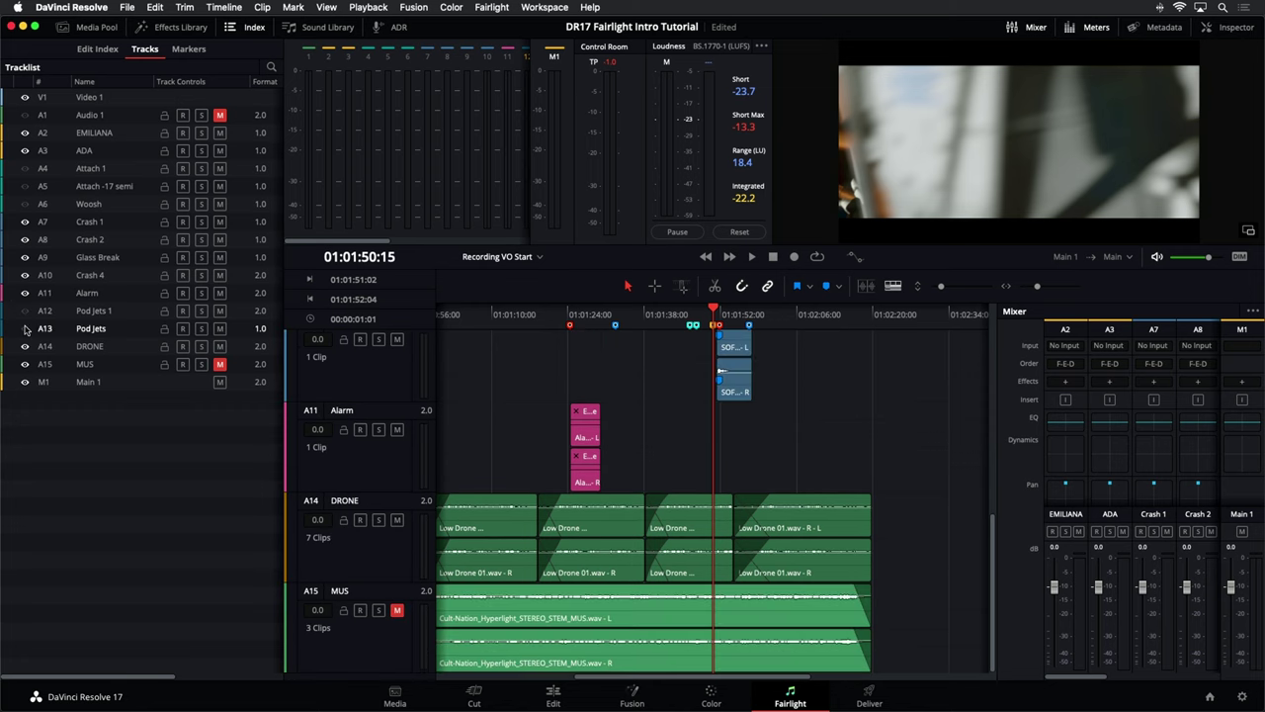
Replace the index with the Sound Library and select the A9 Glass Break track
scroll(717, 455, "up", 4)
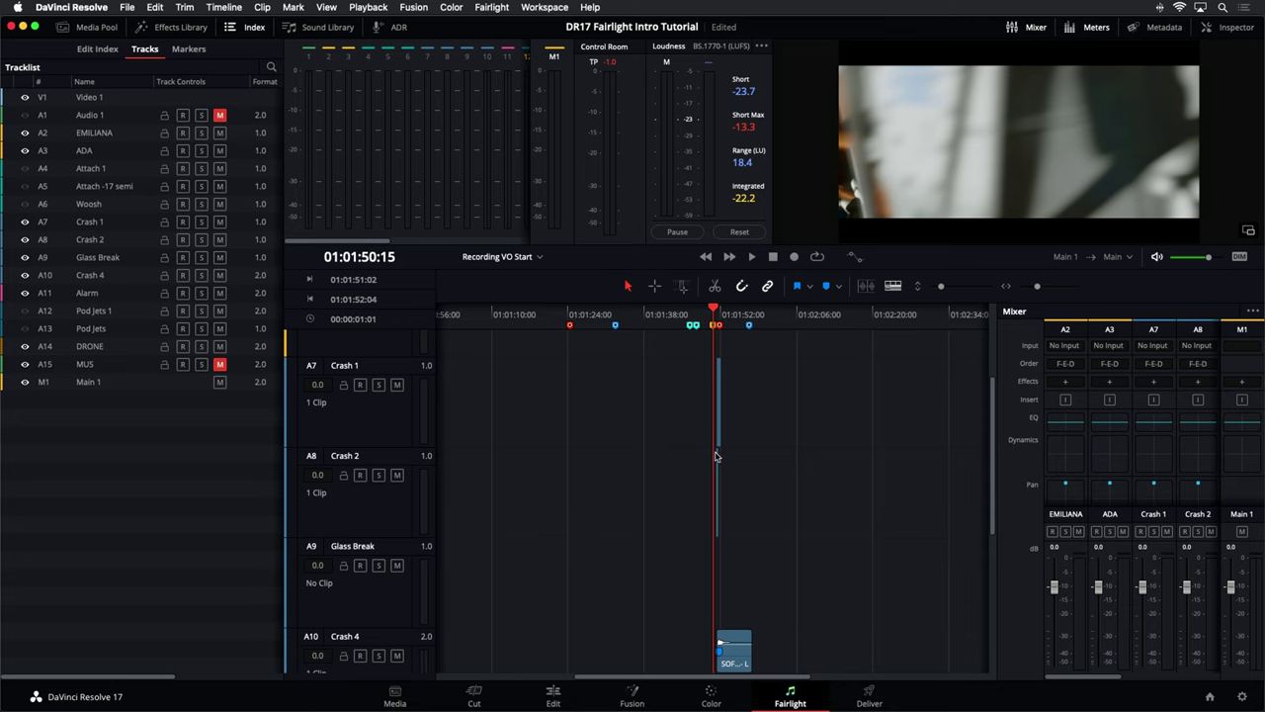
scroll(665, 372, "up", 5)
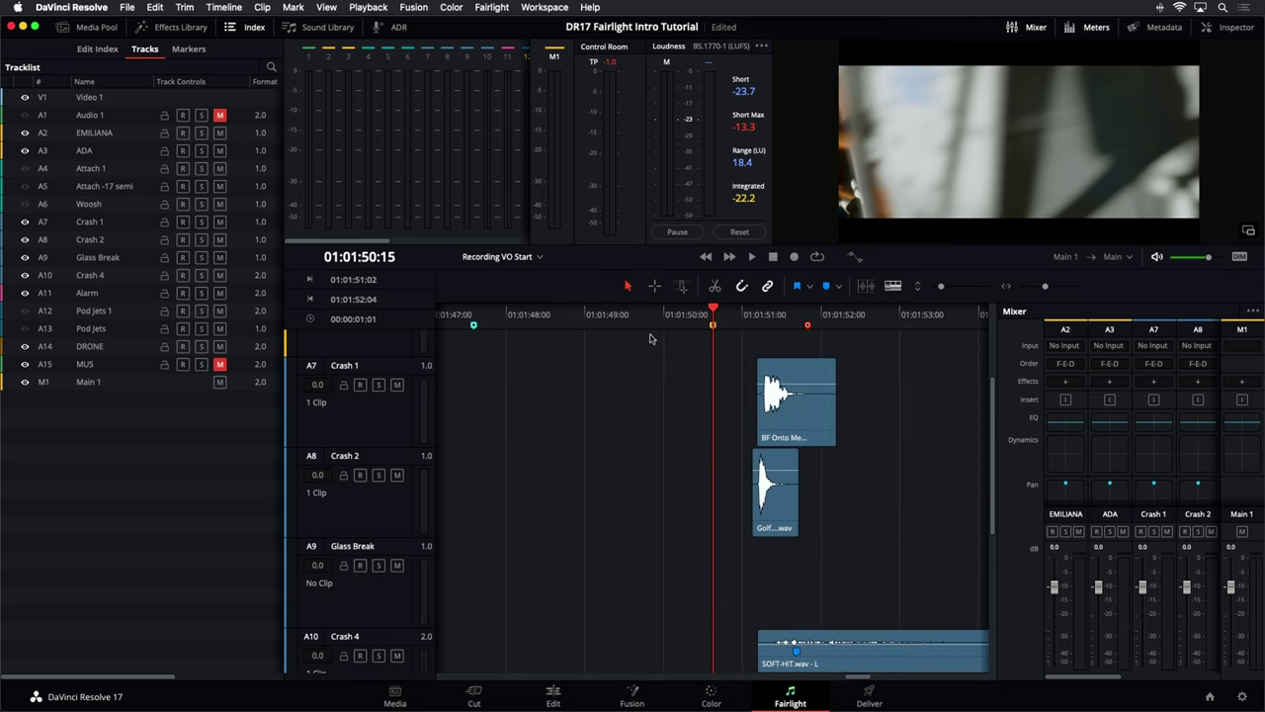
scroll(648, 342, "down", 2)
scroll(653, 344, "up", 2)
left_click(245, 28)
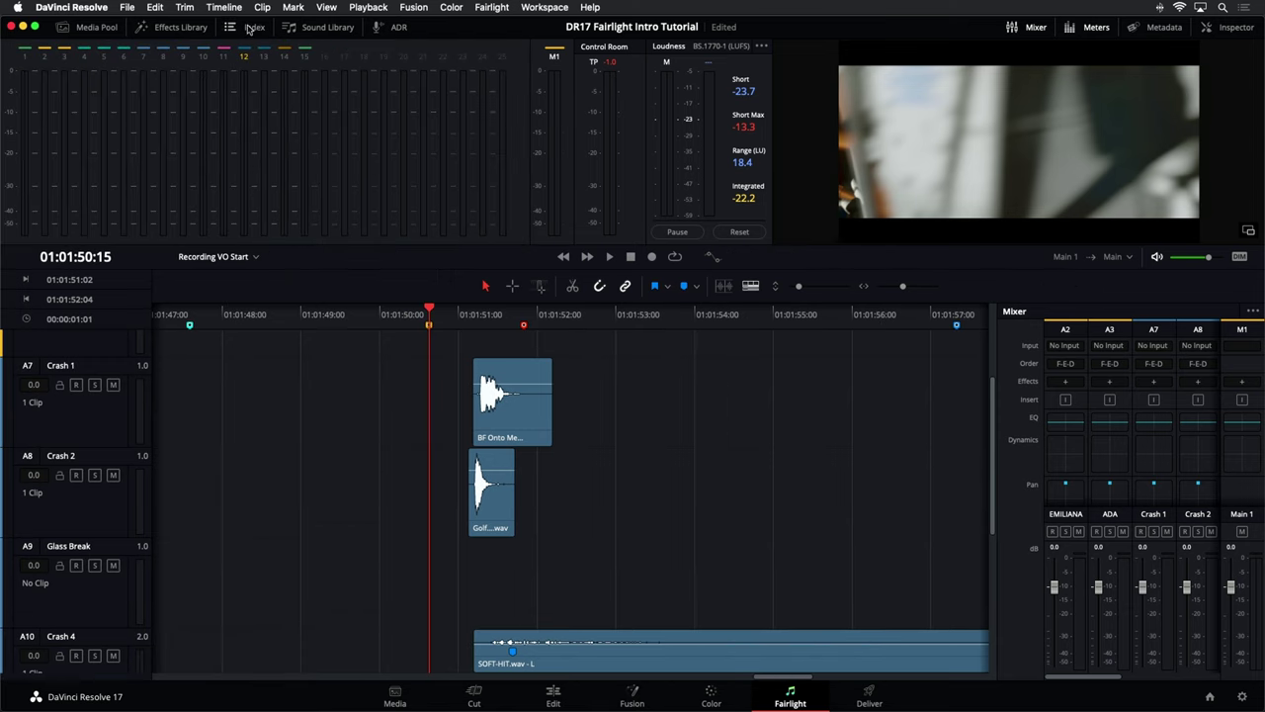
left_click(316, 27)
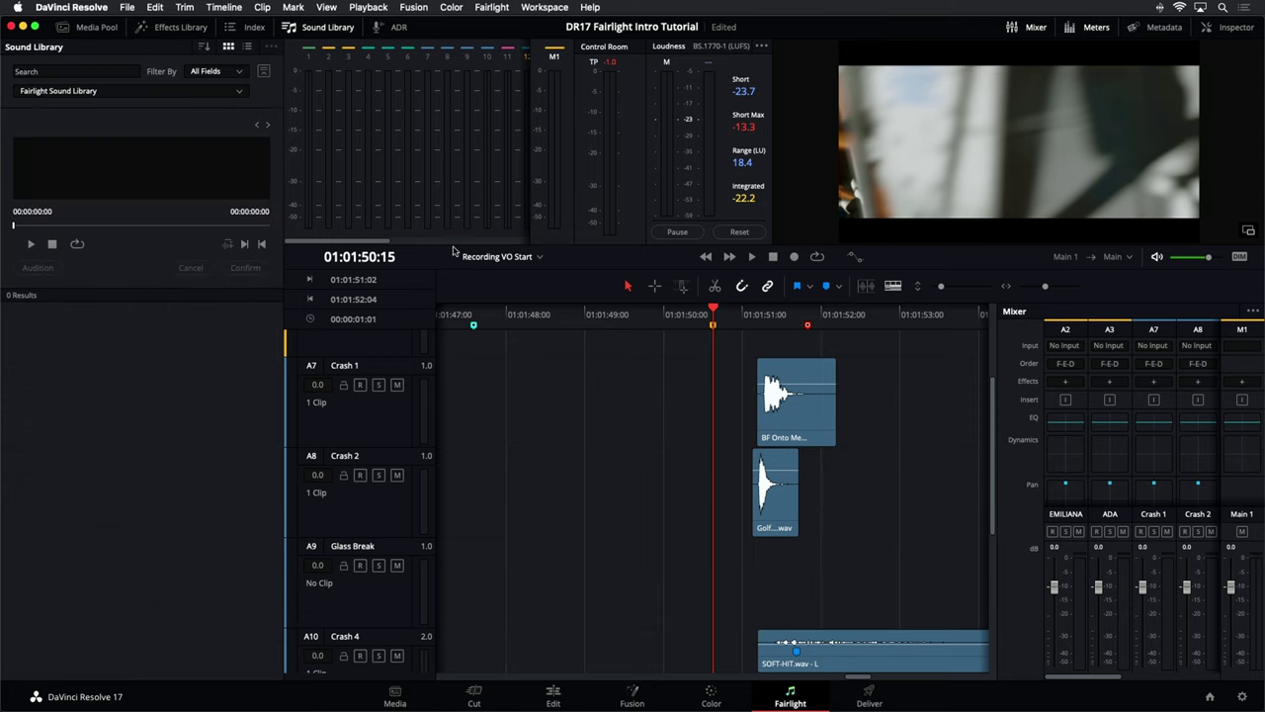
left_click(394, 603)
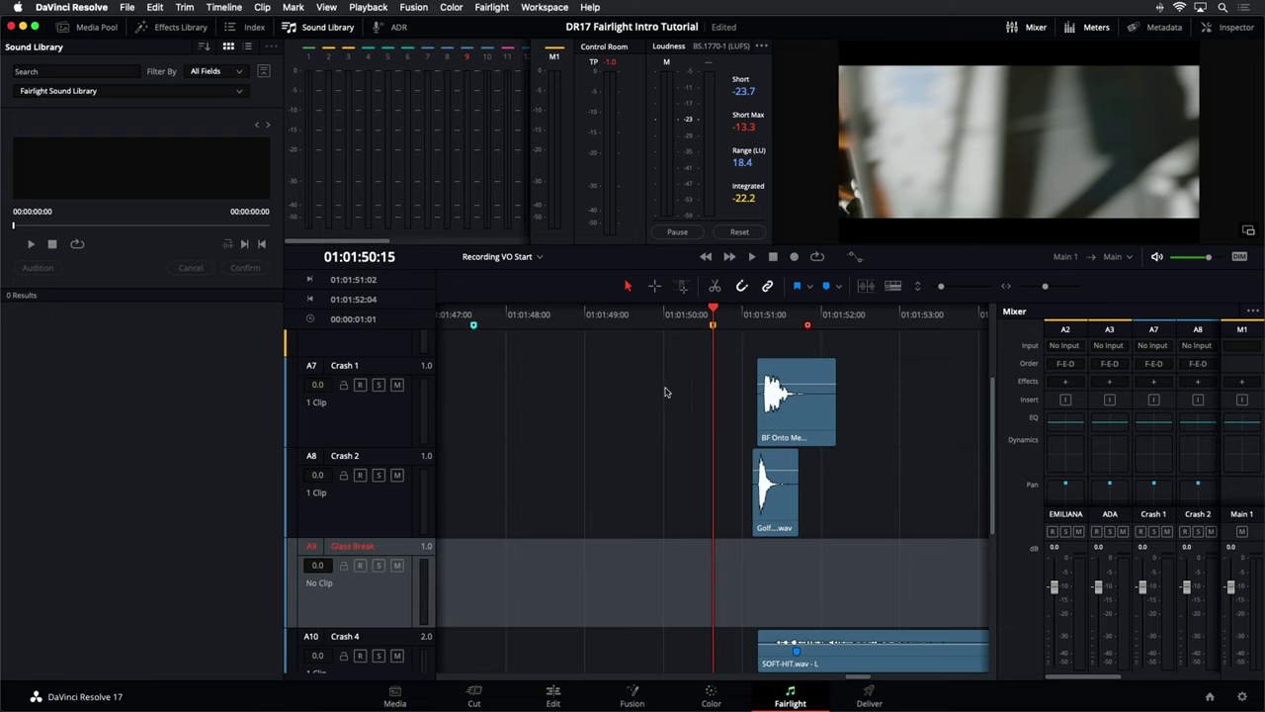
Play the crash section from the Crash FX marker, and place the playhead at 01:01:51:04 for the glass break
key("space")
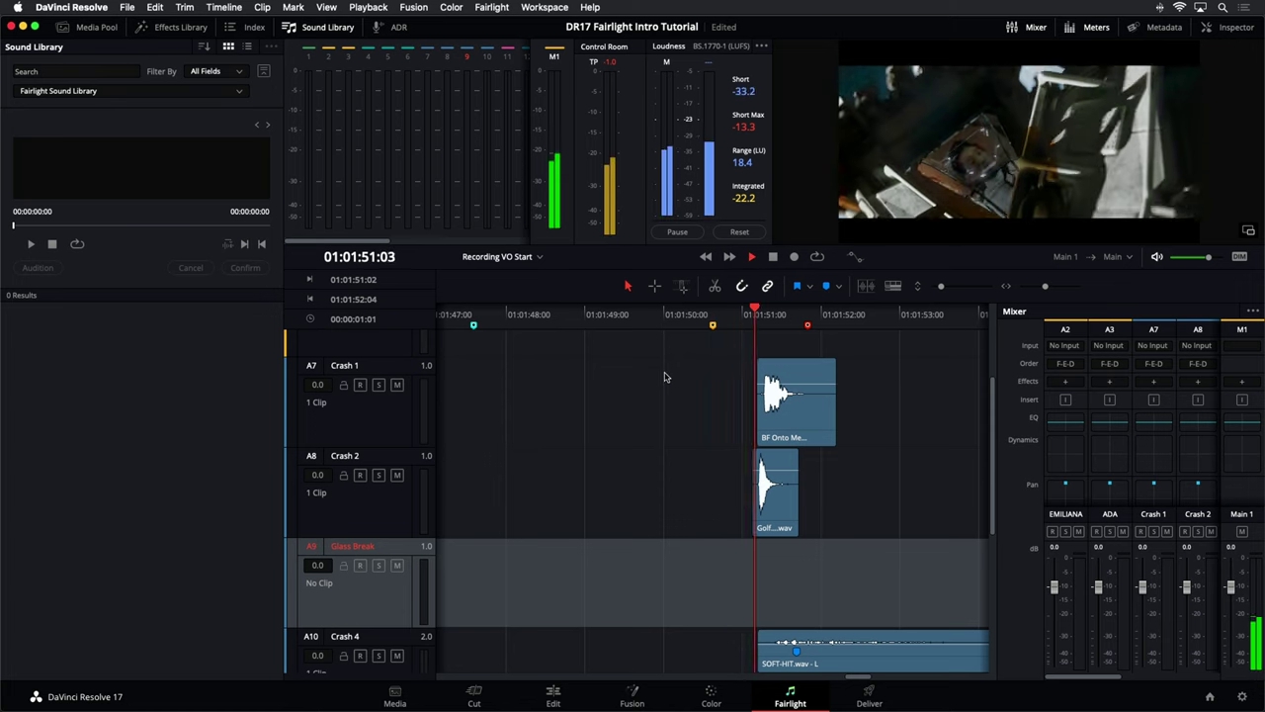
key("space")
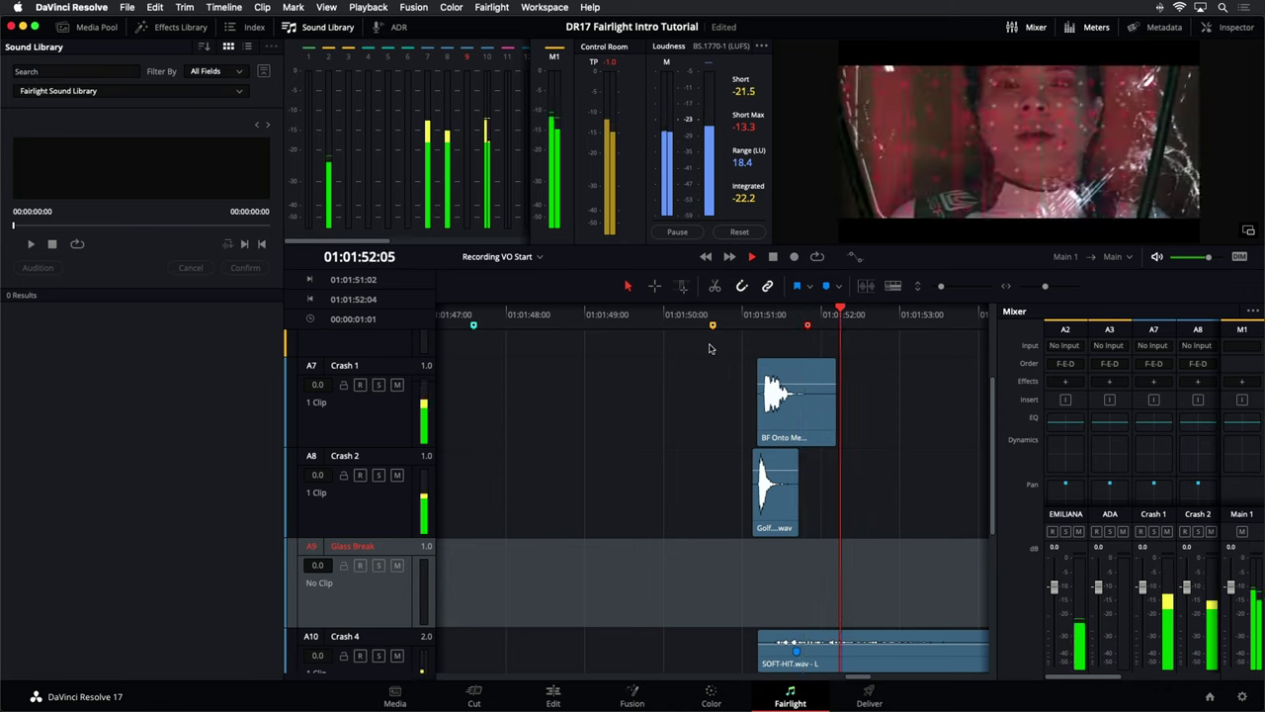
key("space")
left_click(758, 314)
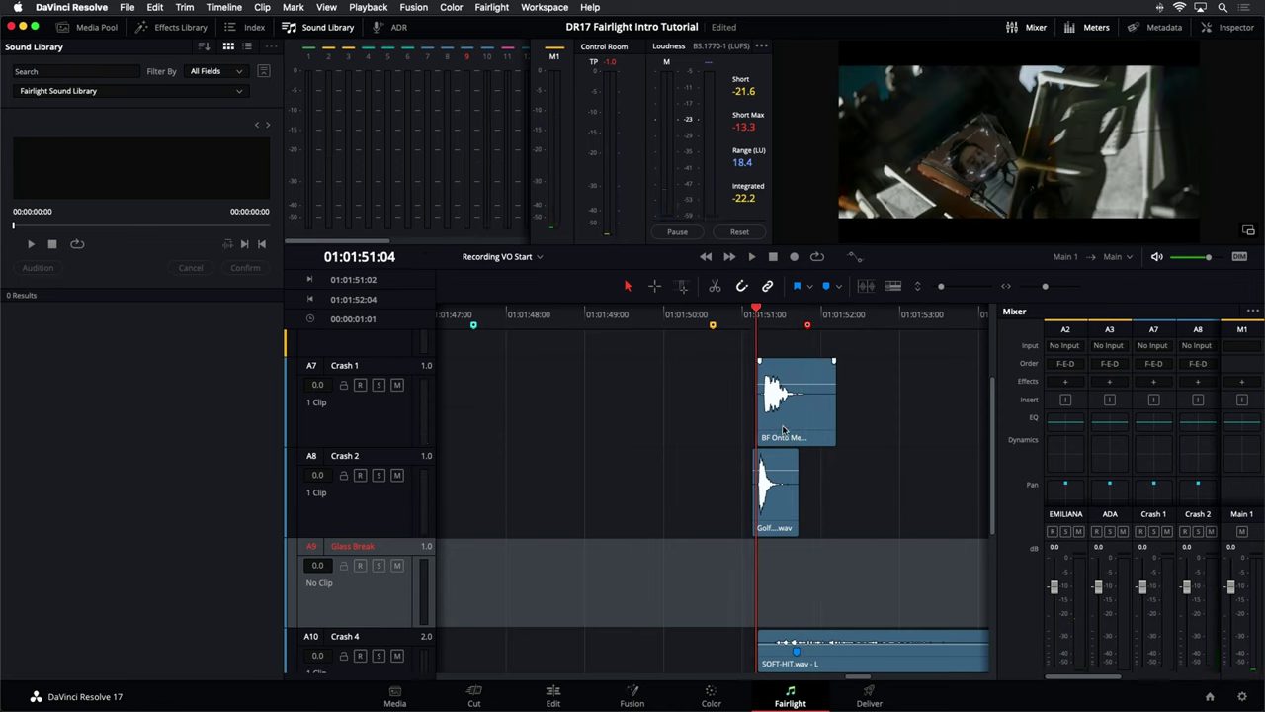
key("ctrl+equal")
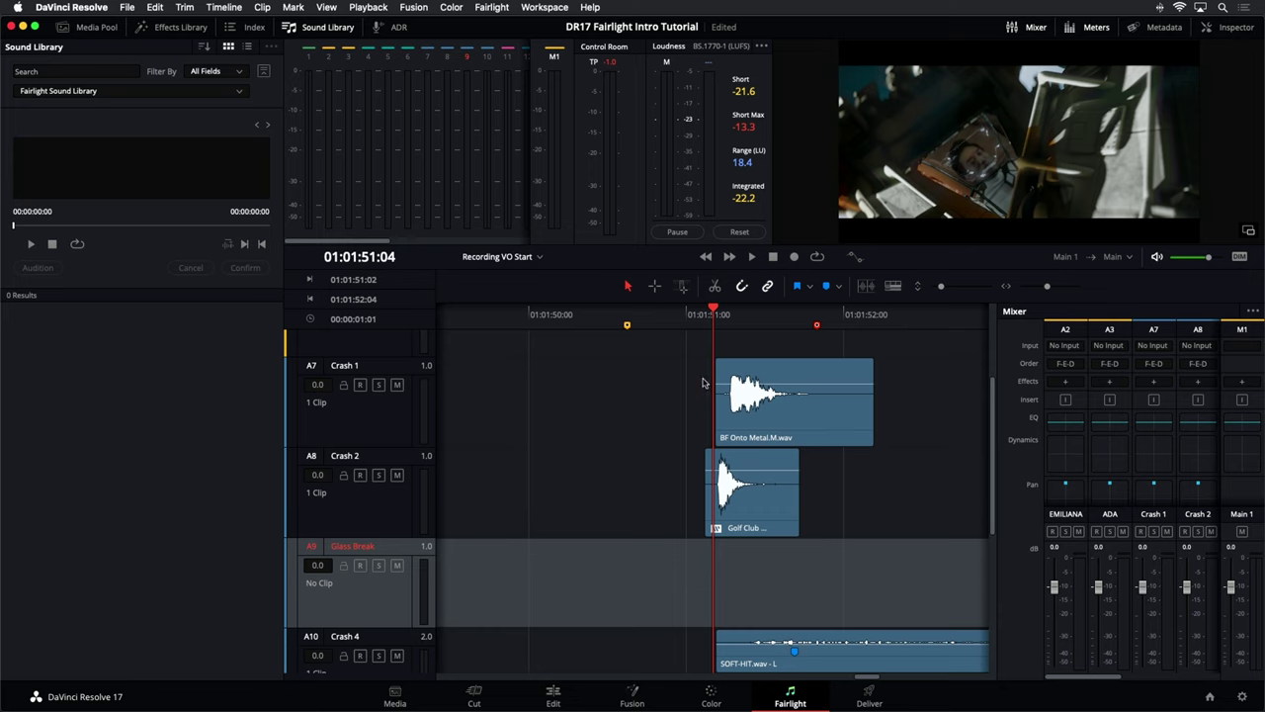
Play from 01:01:51:02 and examine the crash frame by frame up to 01:01:51:14
key("Left")
key("Left")
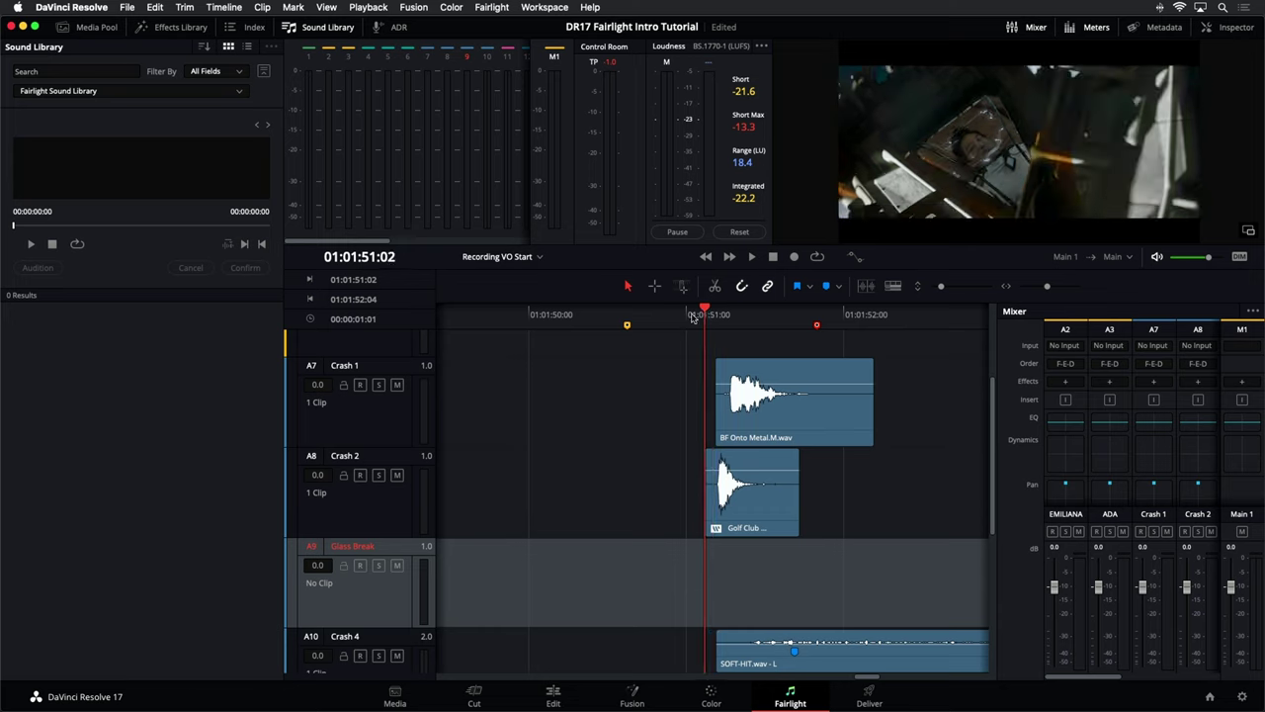
key("space")
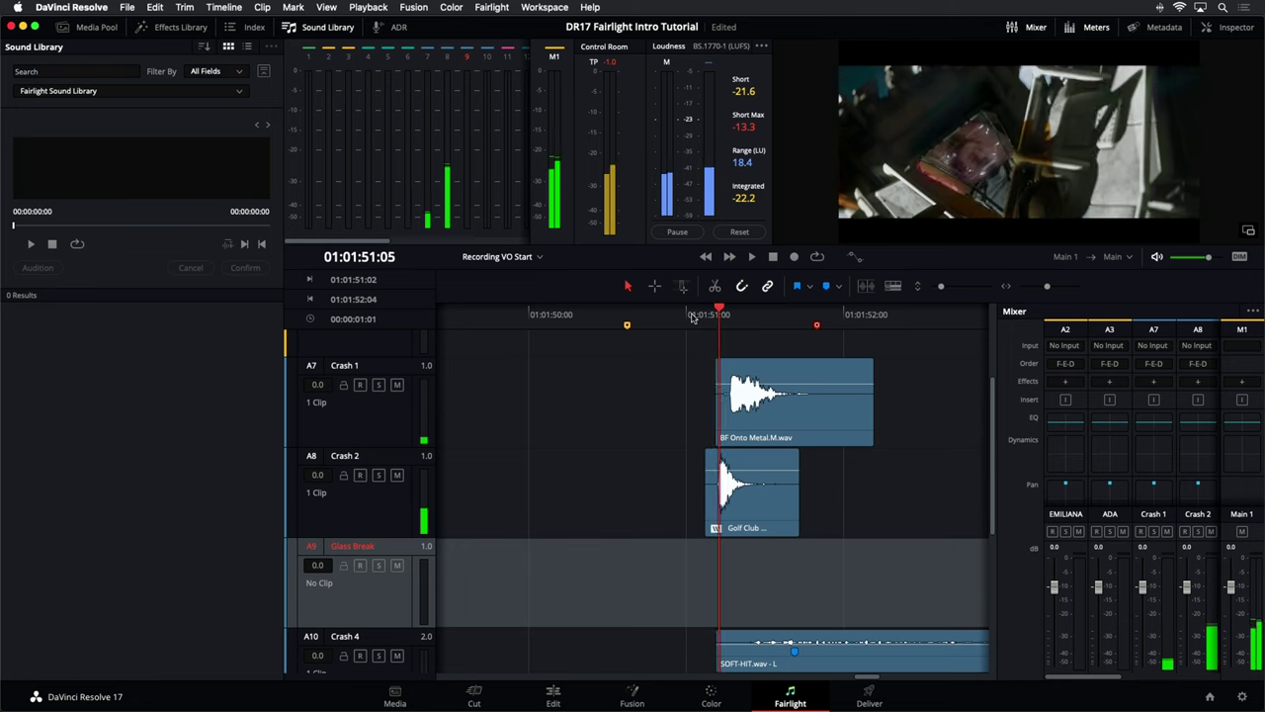
key("Right")
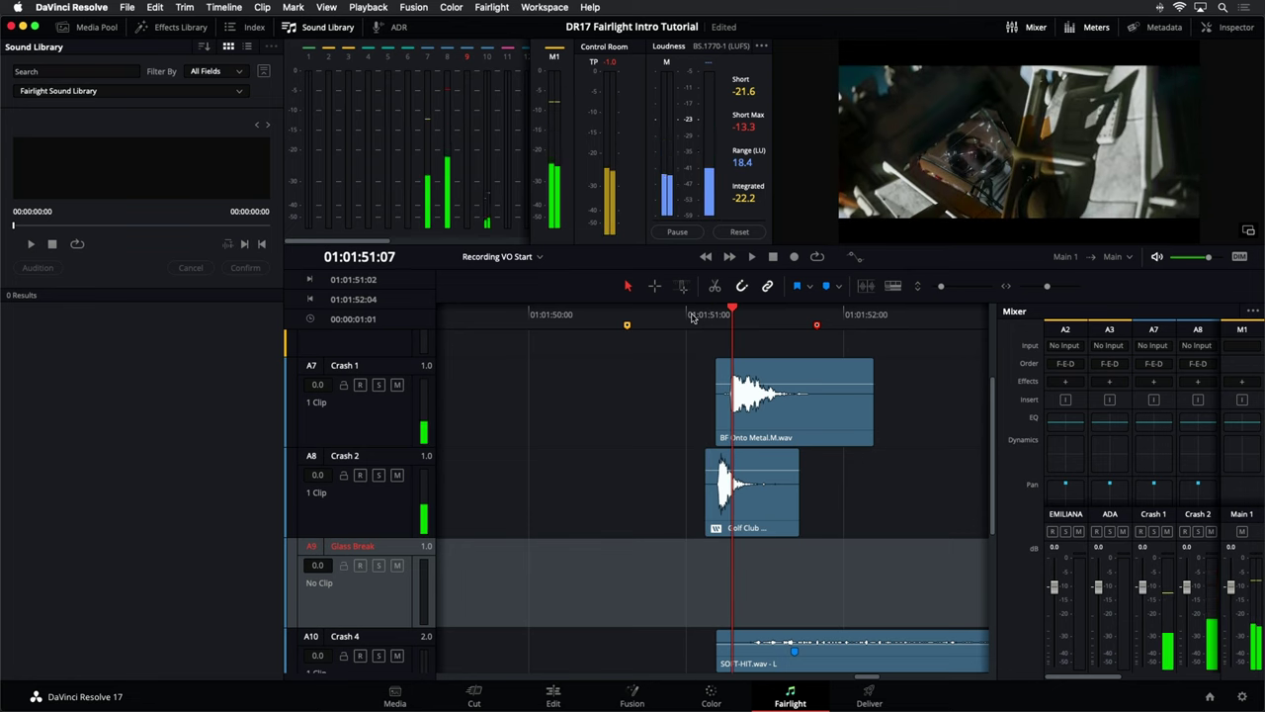
key("Right")
key("Right")
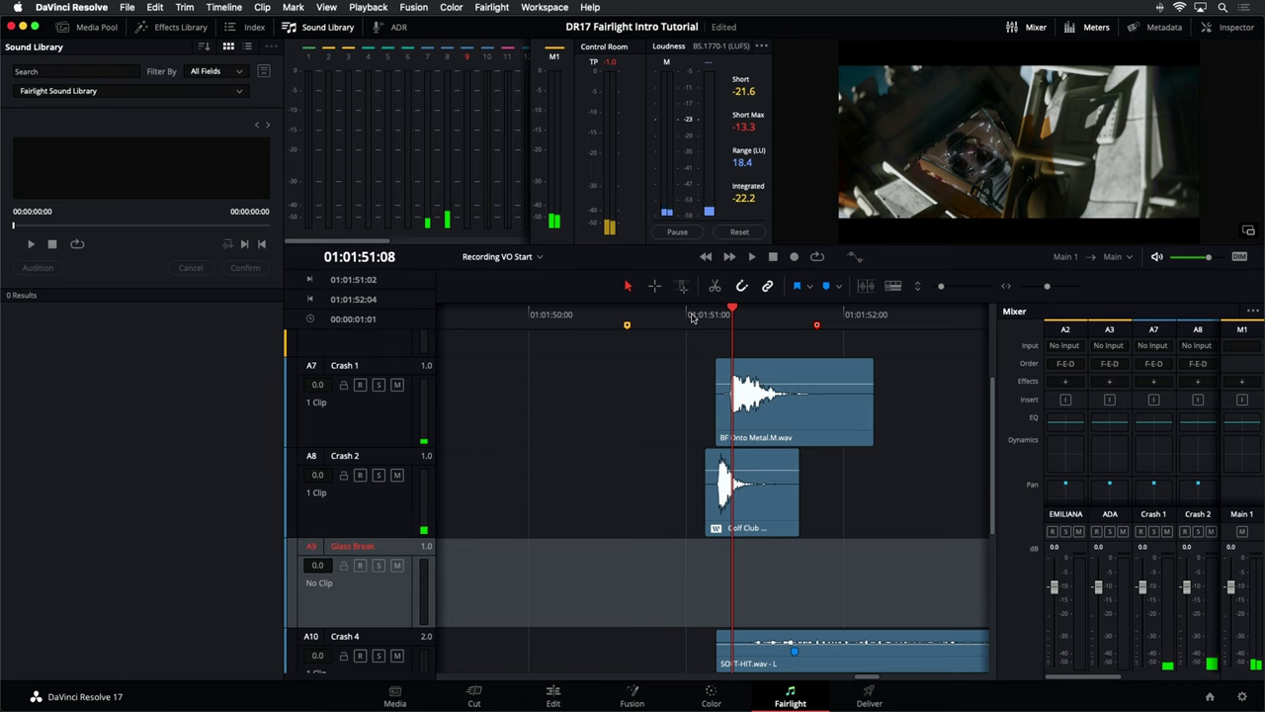
key("Right")
key("Right")
key("Right")
key("Right")
key("Right")
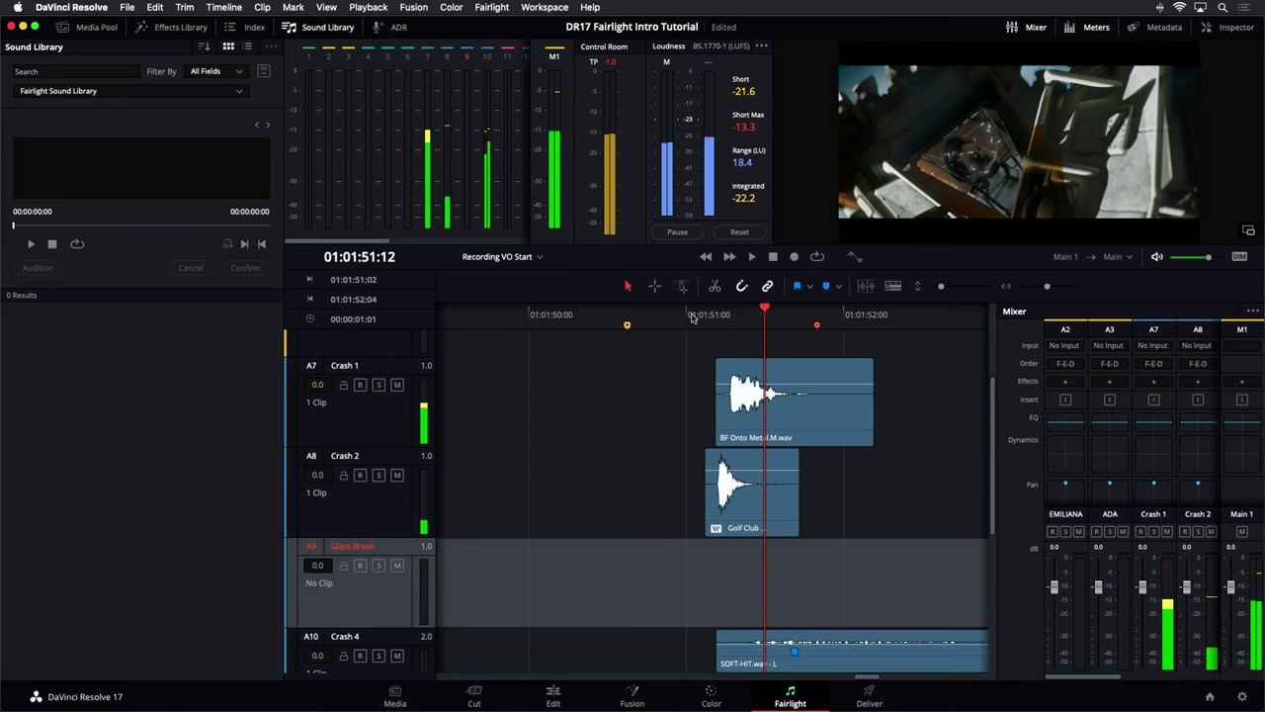
key("Right")
key("Right")
Step back through the crash frames around 01:01:51:11, and place the playhead at 01:01:51:03 for the glass break
key("Left")
key("Left")
key("Left")
key("Left")
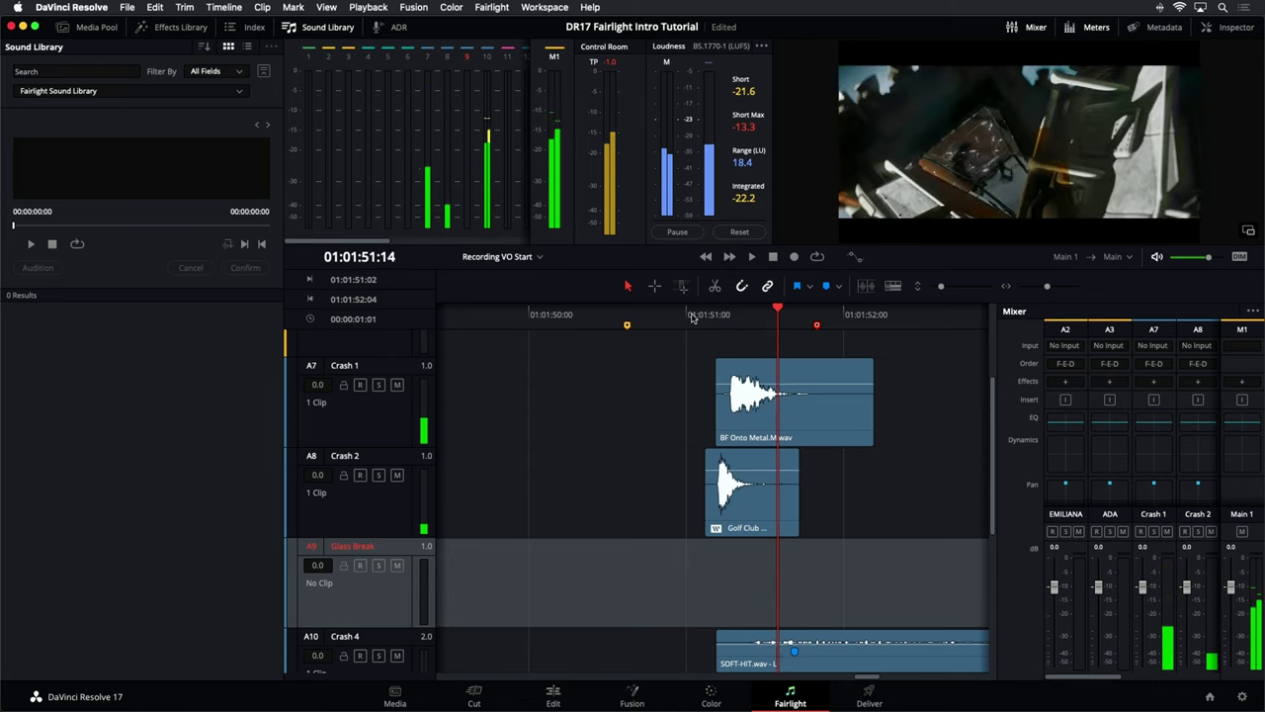
key("Left")
key("Left")
key("Right")
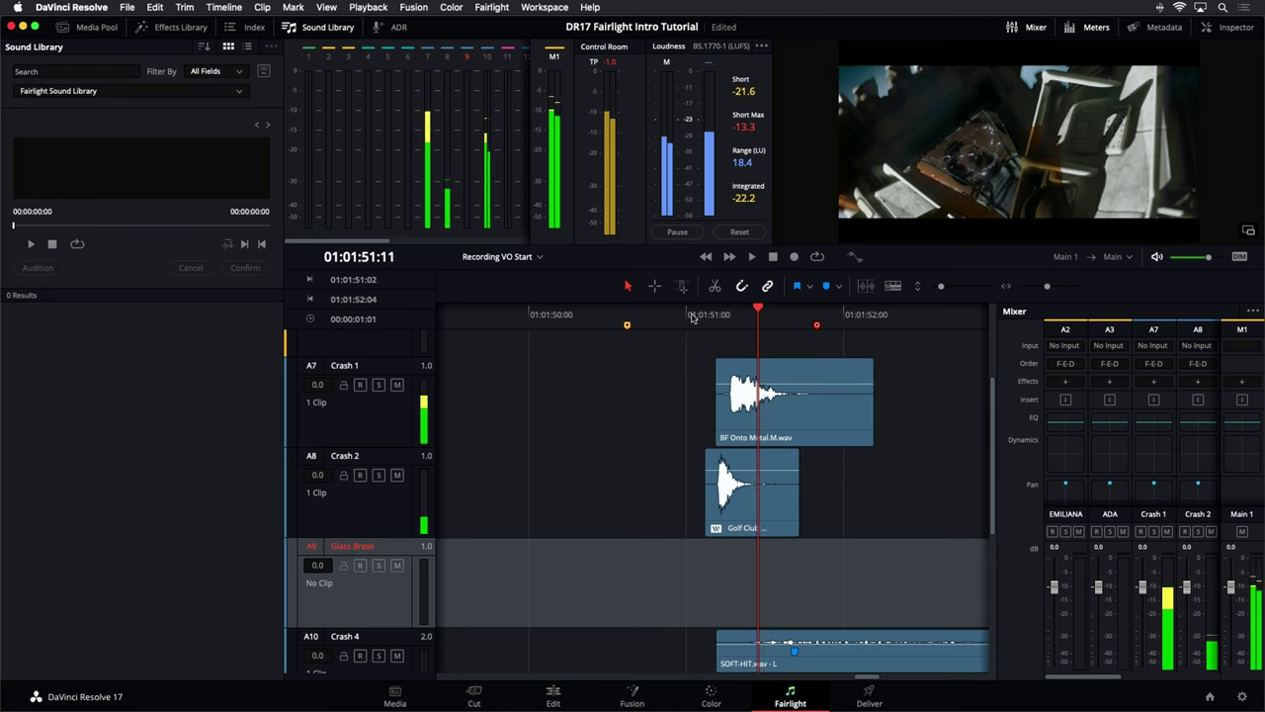
key("Right")
key("Left")
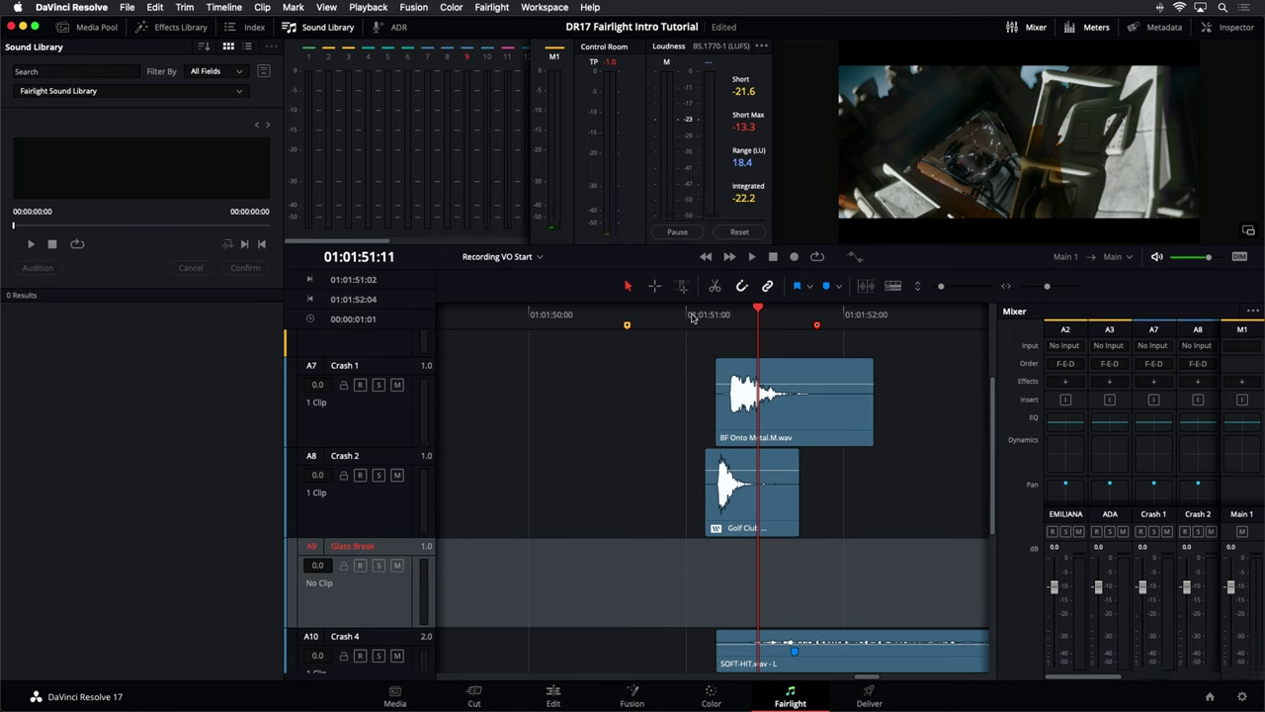
key("j")
key("k")
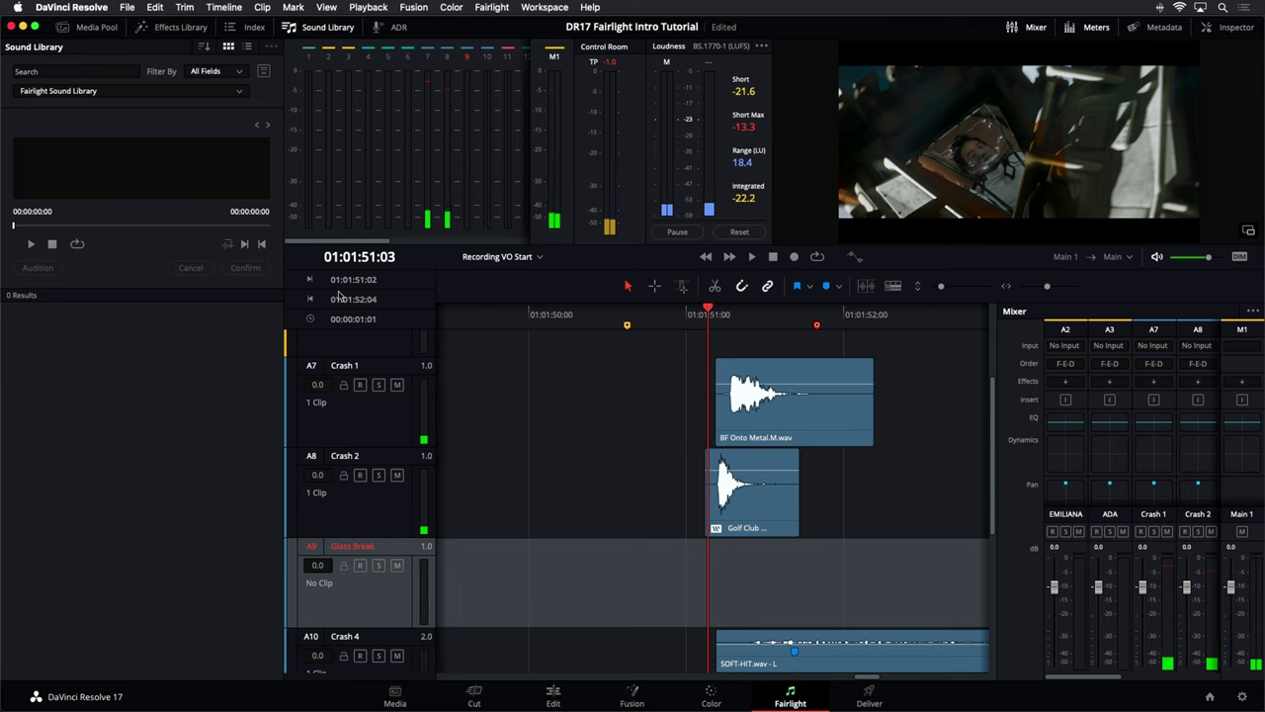
Search the Fairlight Sound Library for "glass" and look through the matching effects
left_click(106, 71)
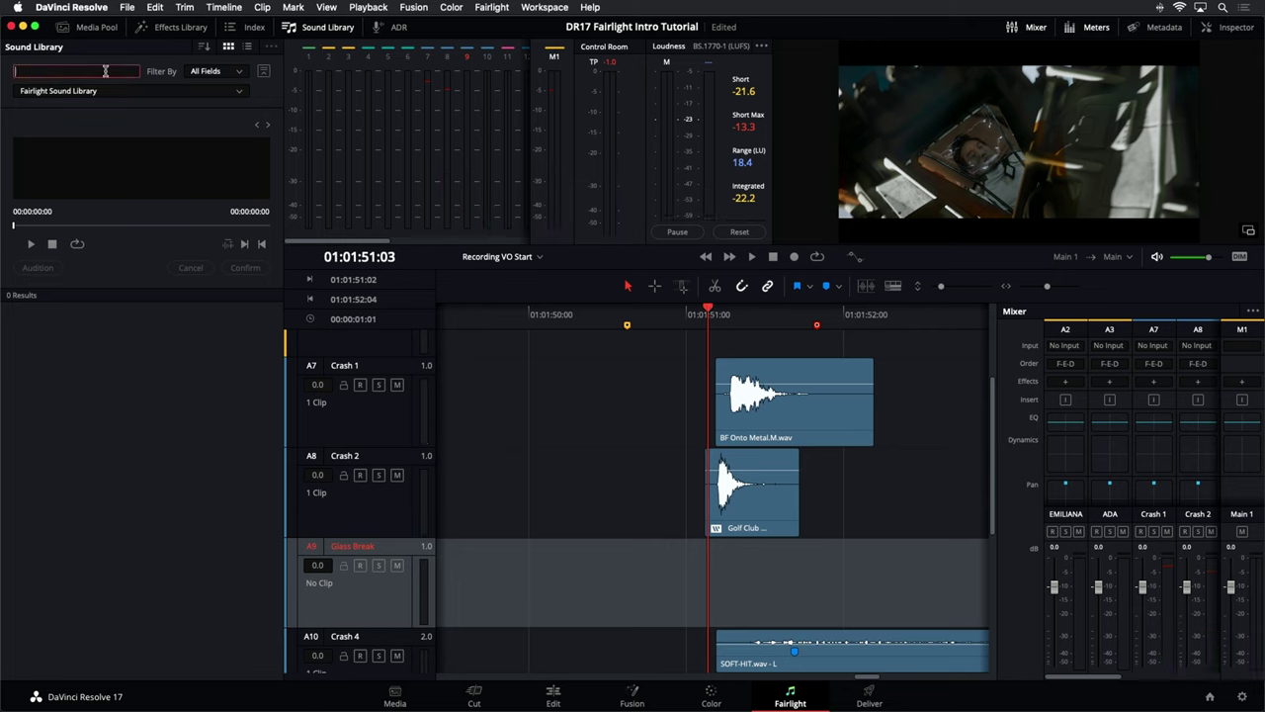
key("Return")
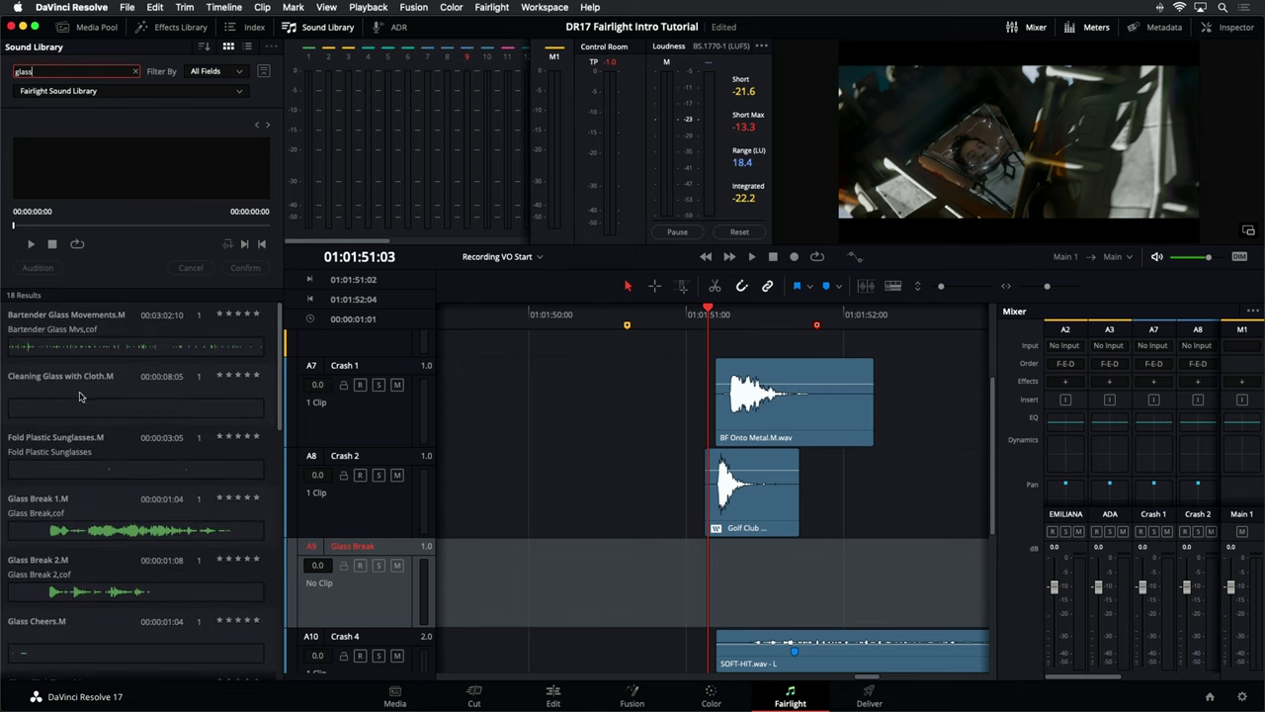
scroll(114, 449, "down", 3)
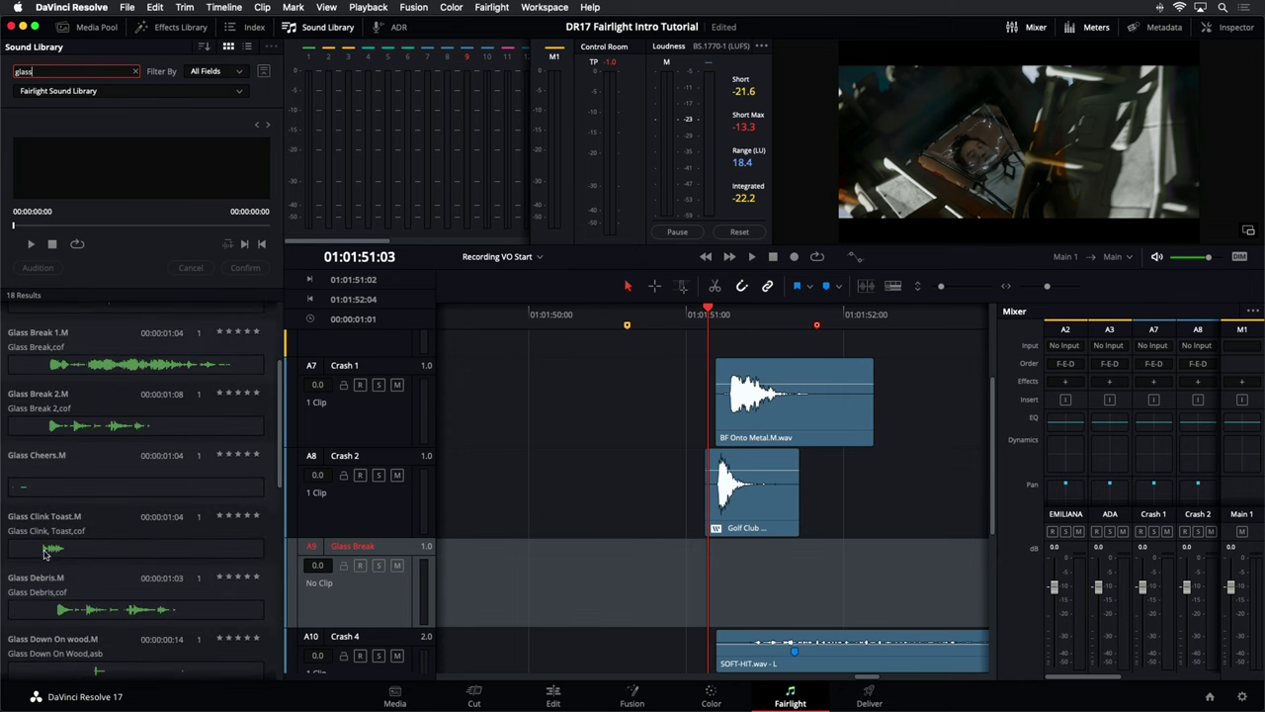
scroll(79, 584, "down", 4)
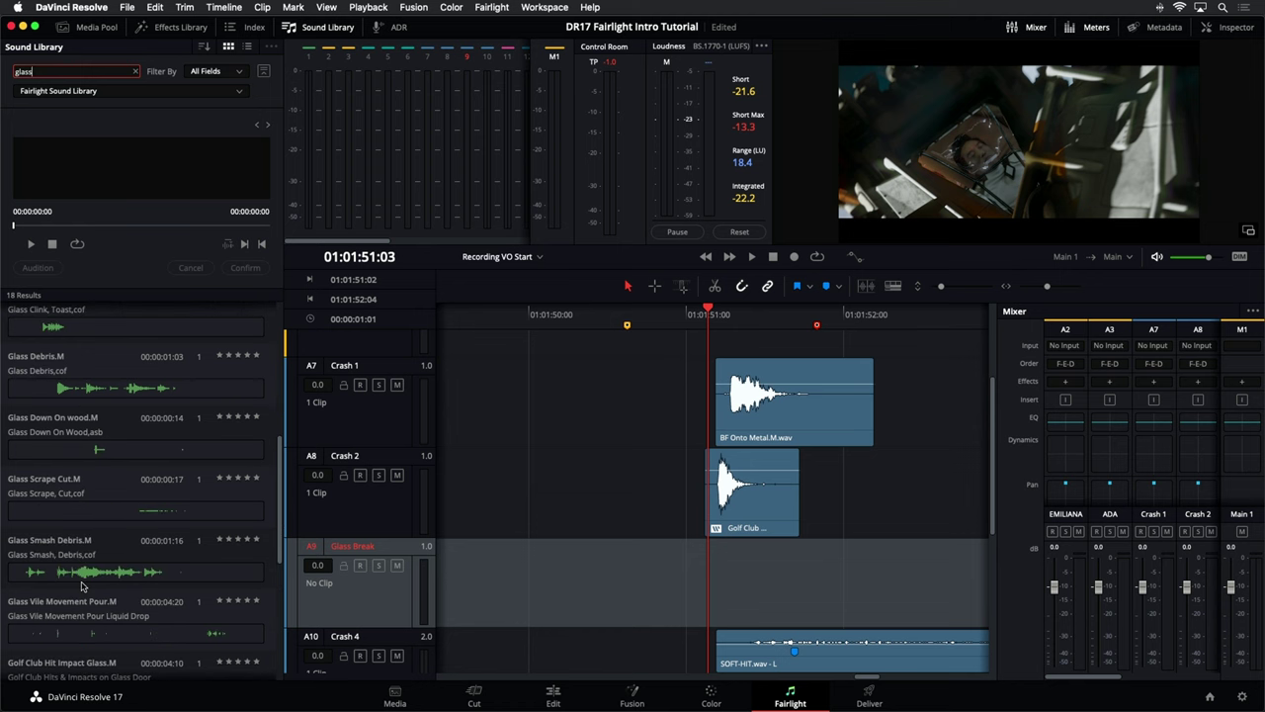
scroll(82, 586, "down", 2)
Preview the Glass Smash Debris.M and Golf Club Hit Impact Glass.M sounds in the library
left_click(90, 461)
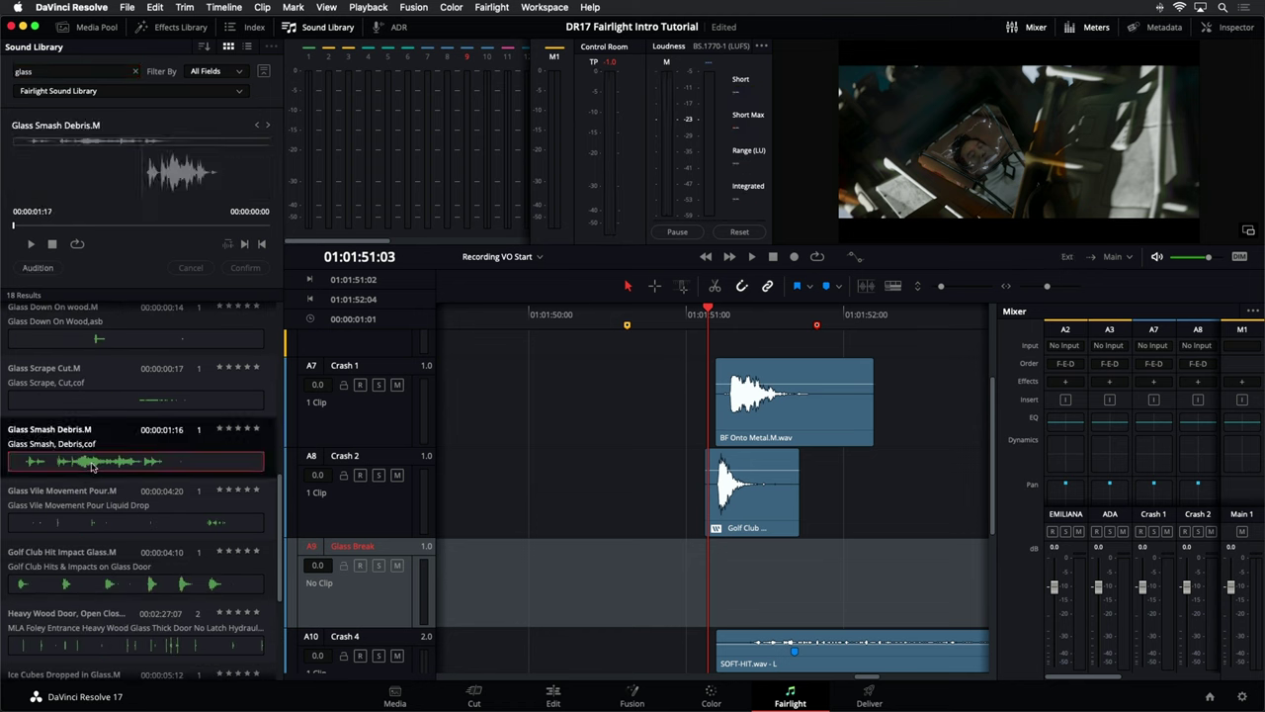
key("space")
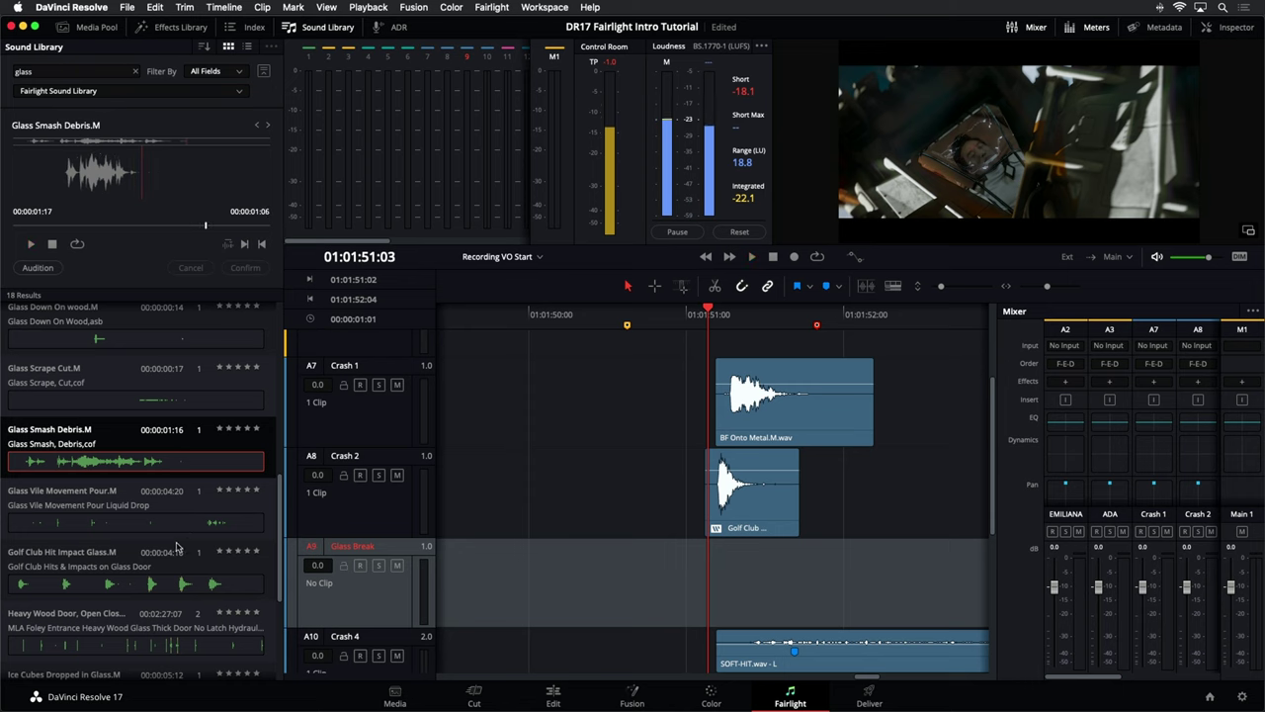
left_click(177, 589)
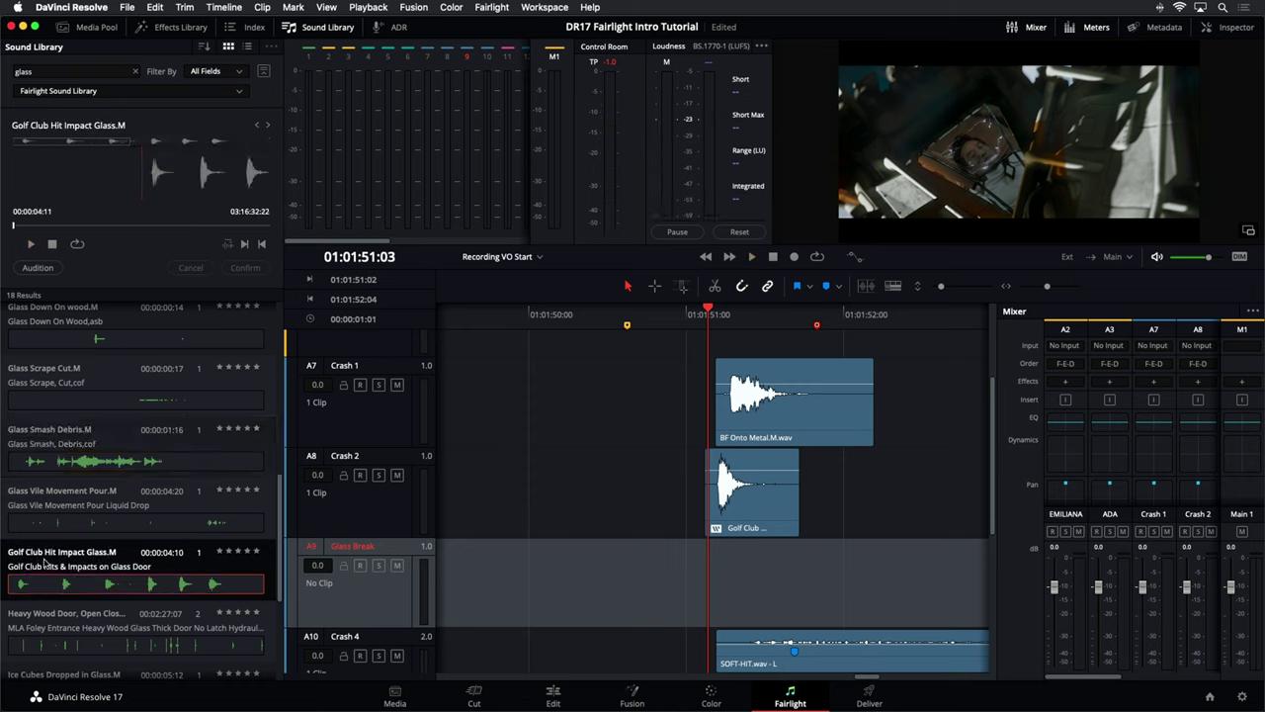
key("space")
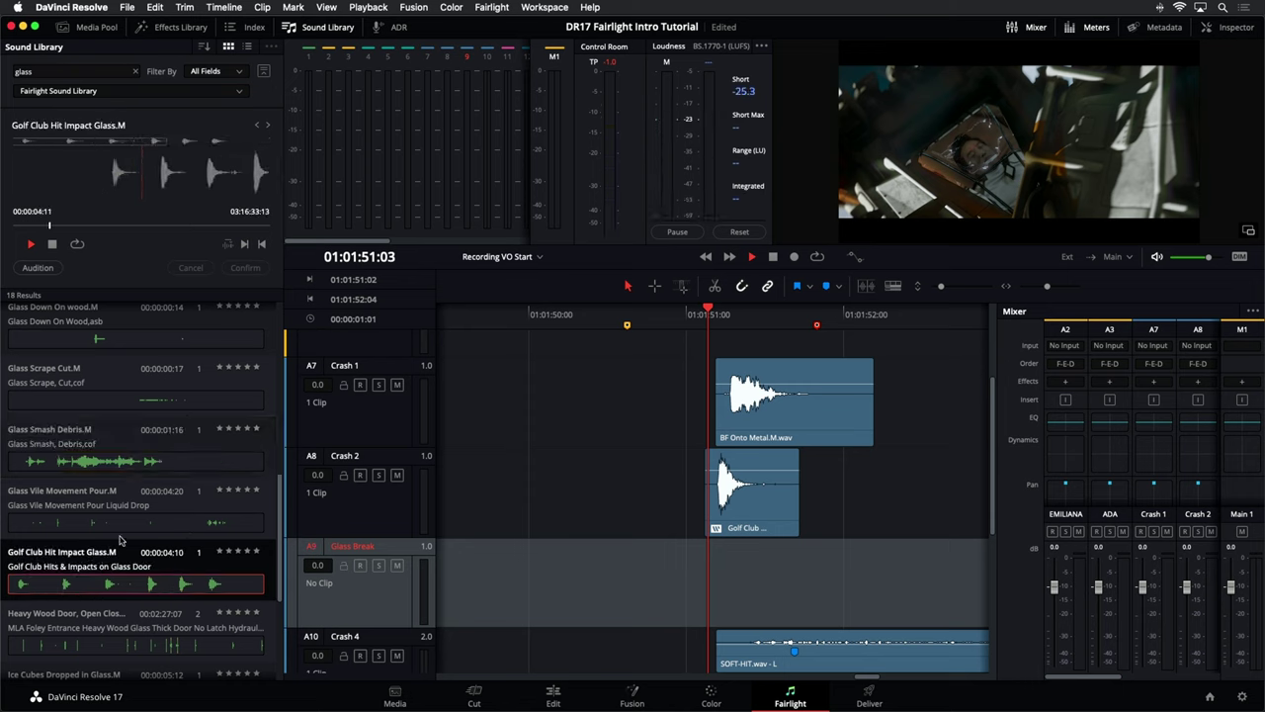
scroll(122, 587, "up", 10)
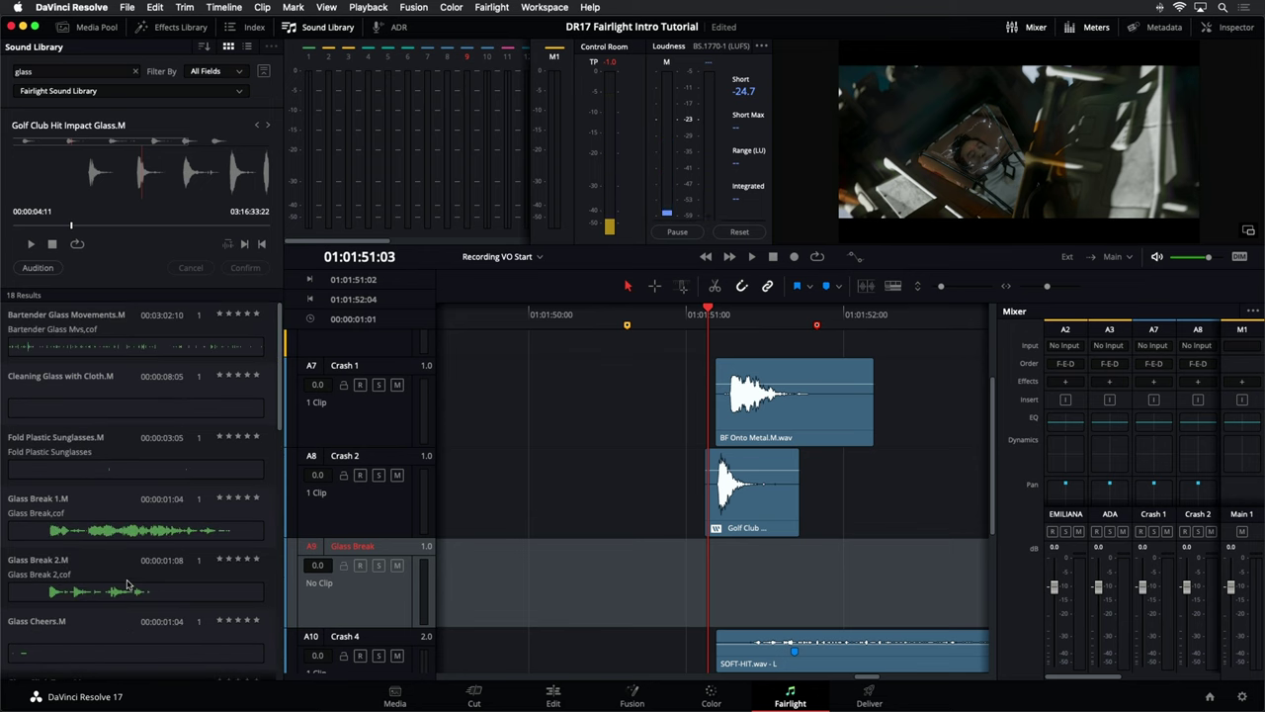
Narrow the library search to "glass break" and show the fields available for filtering
left_click(46, 73)
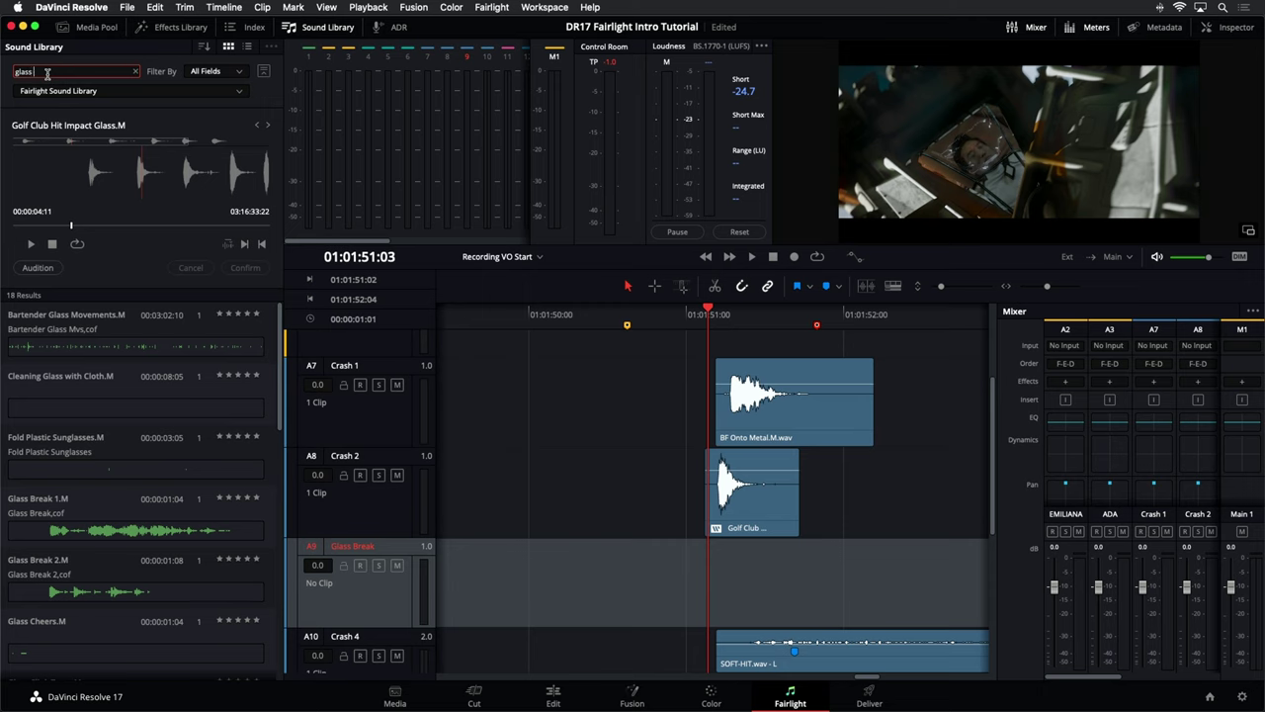
type("break")
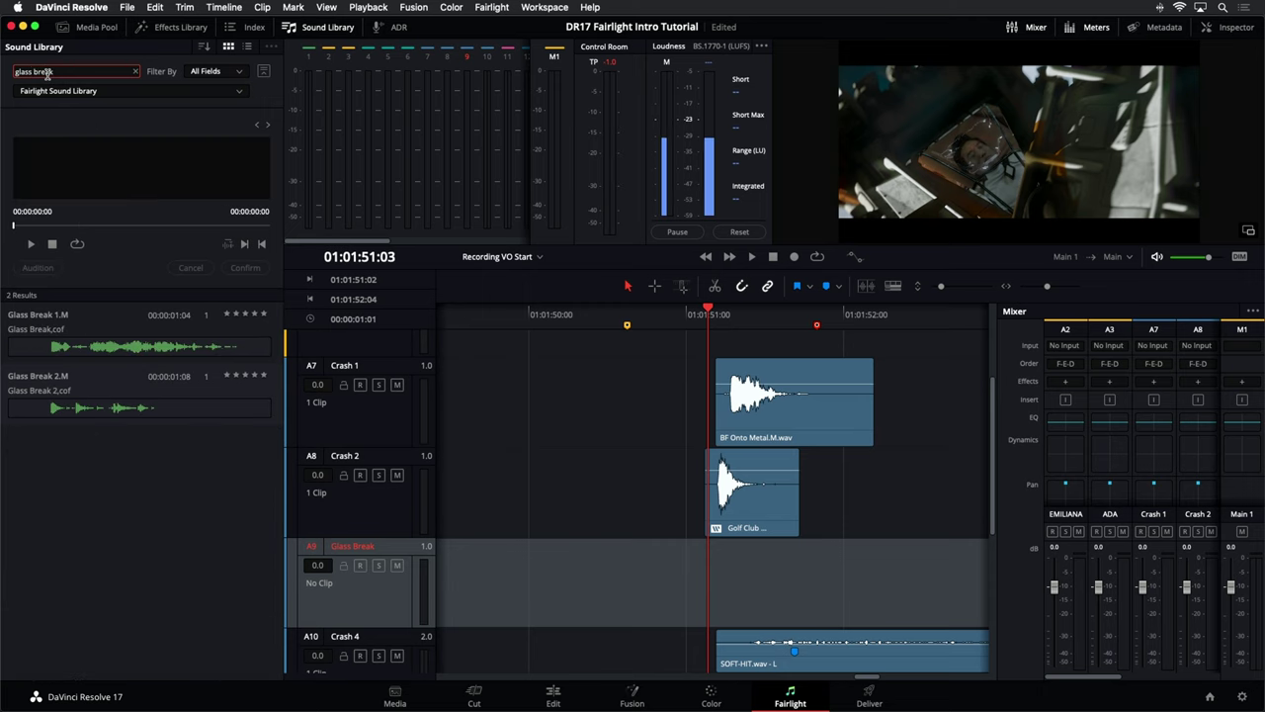
left_click(229, 75)
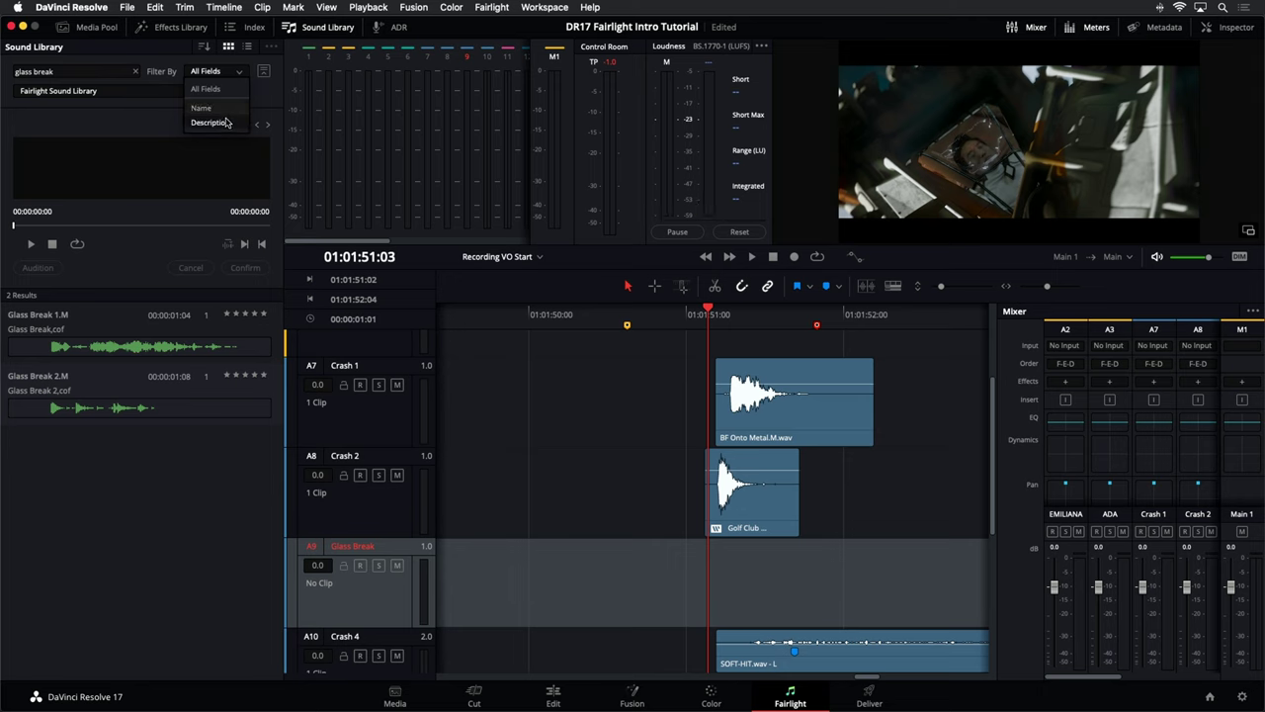
Preview Glass Break 1.M in the library player, and place its playhead at 00:00:00:04
left_click(128, 130)
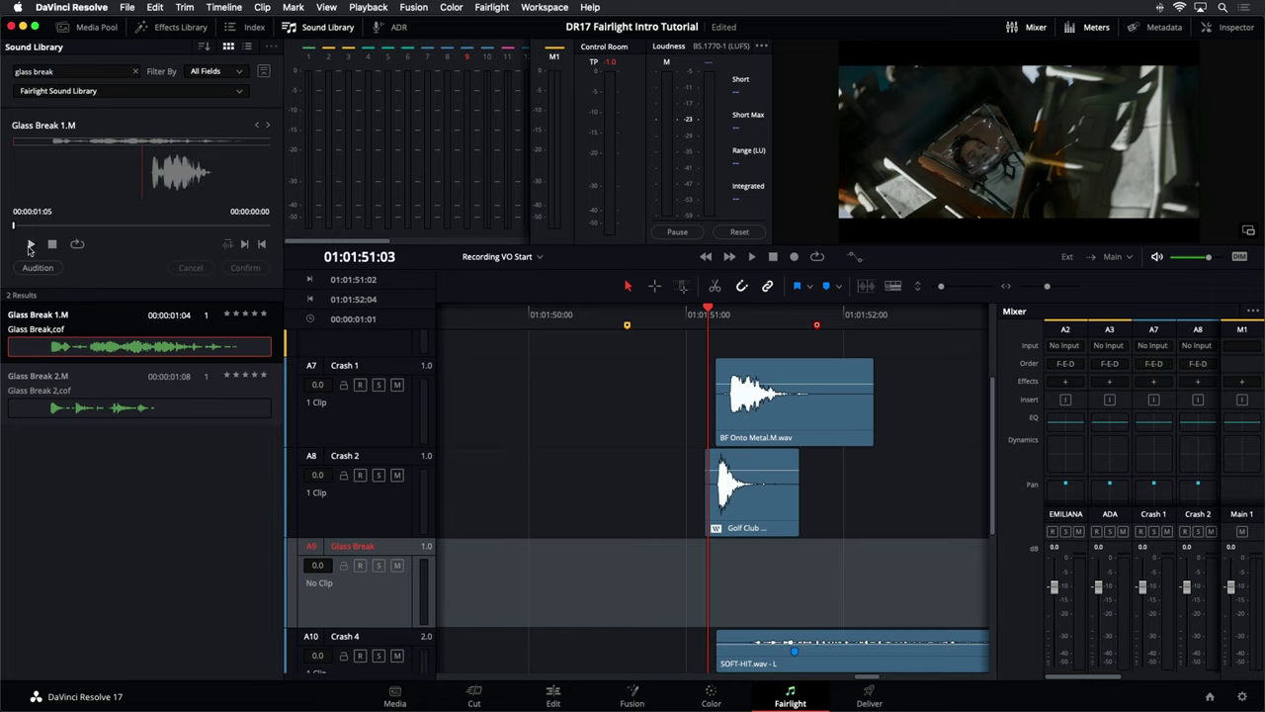
left_click(31, 244)
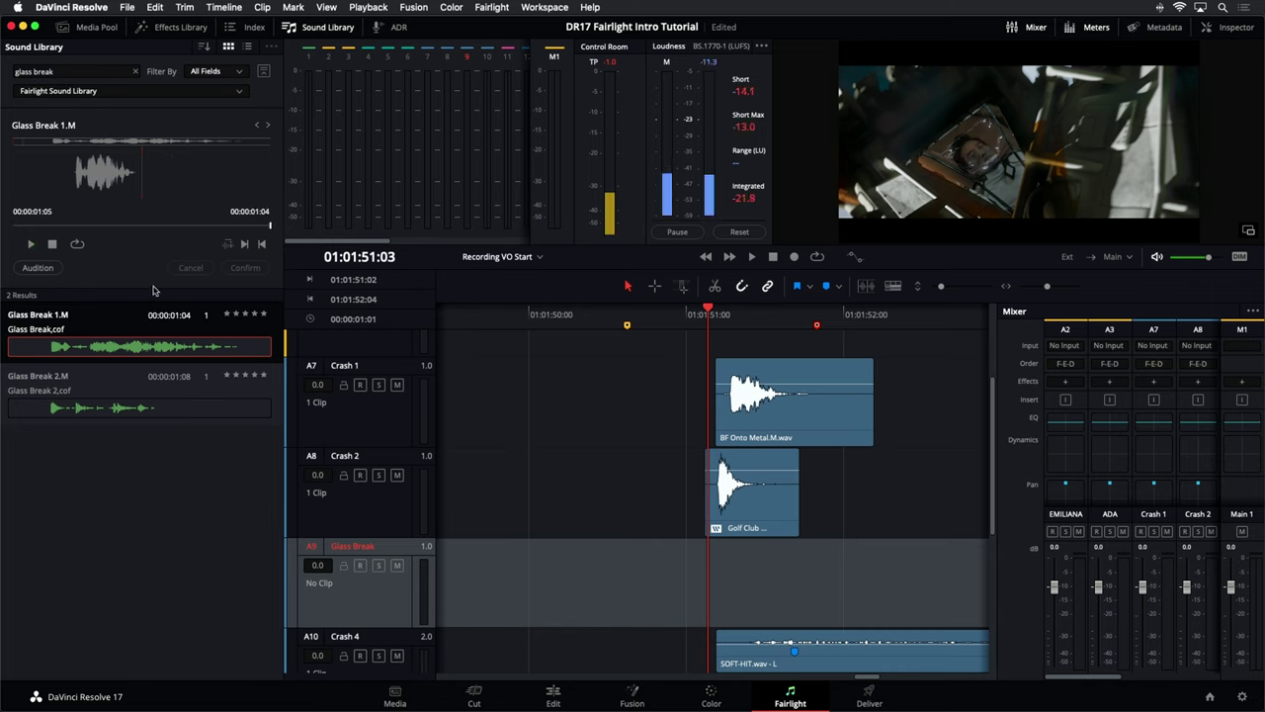
left_click(48, 230)
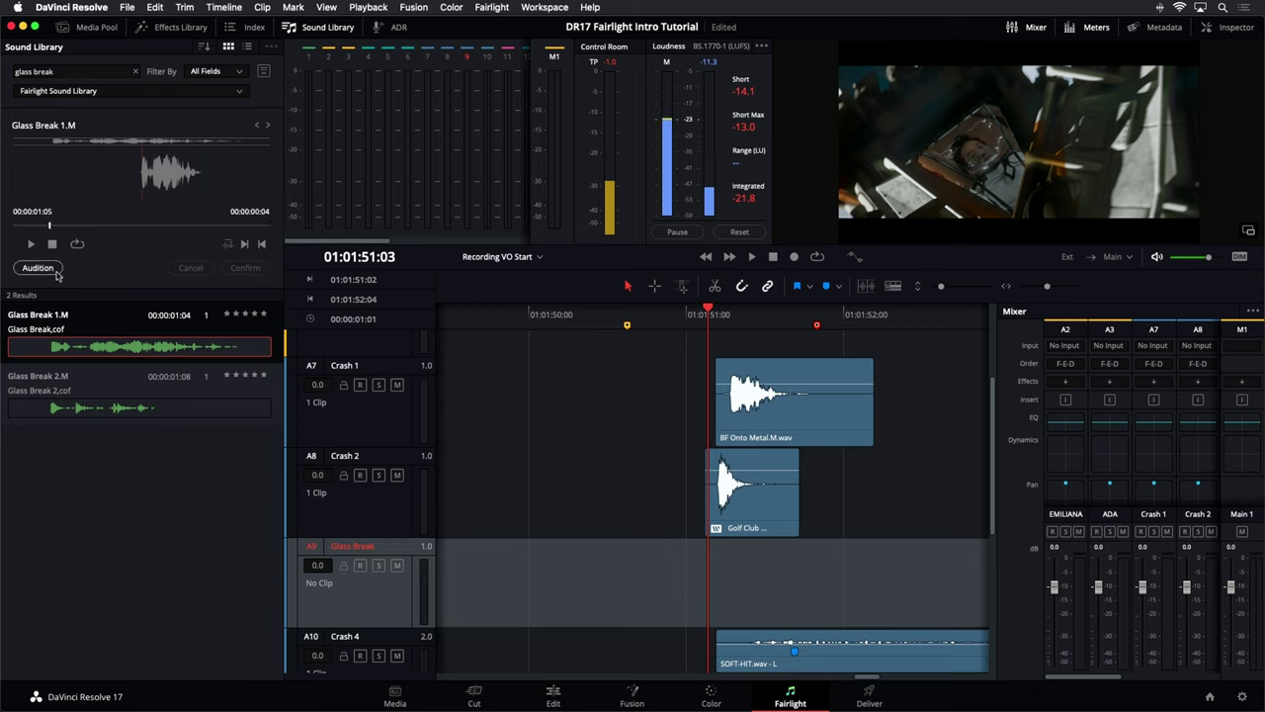
Audition Glass Break 1.M on the A9 Glass Break track at 01:01:51:03, play it with the crash clips, and cancel the audition
left_click(55, 272)
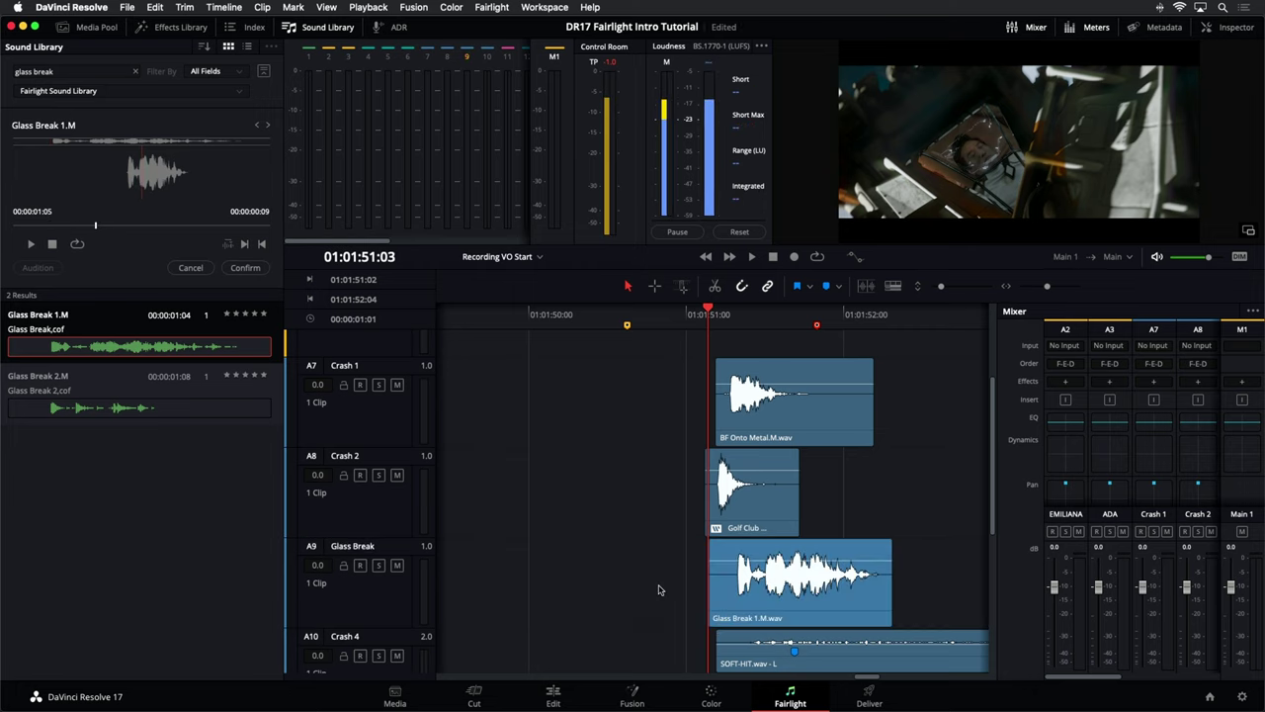
key("space")
key("space")
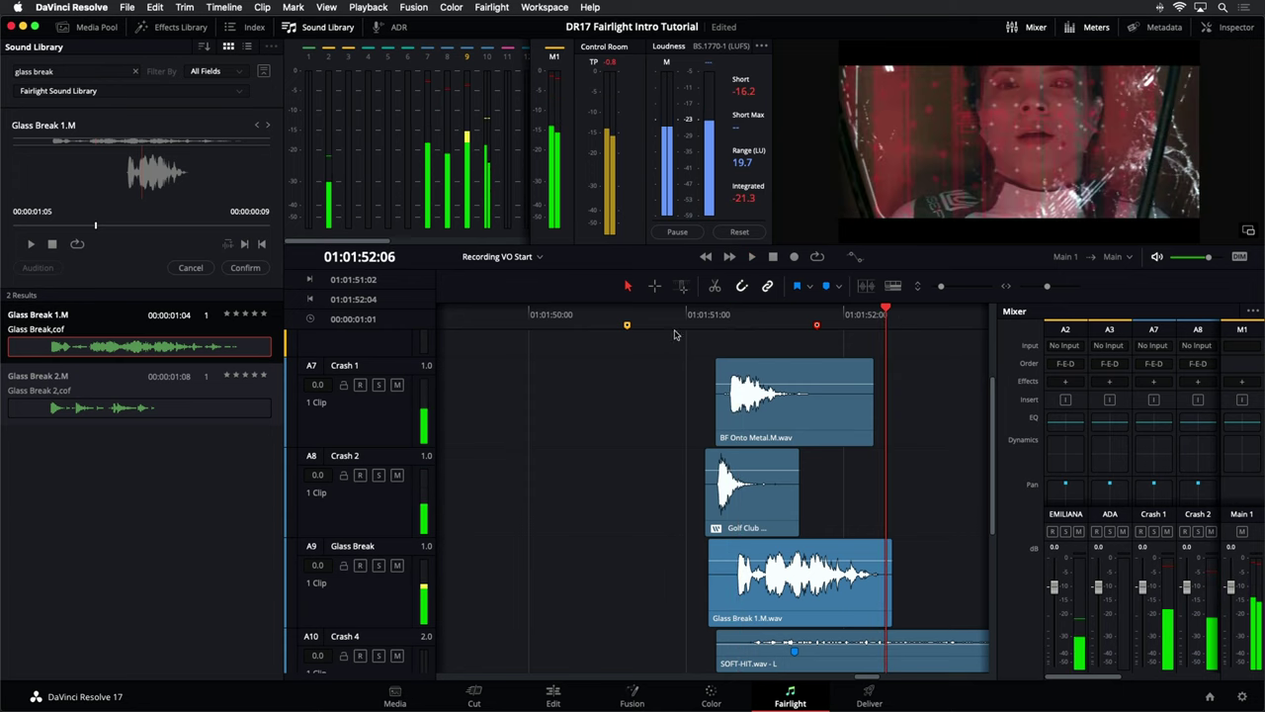
left_click(667, 589)
key("space")
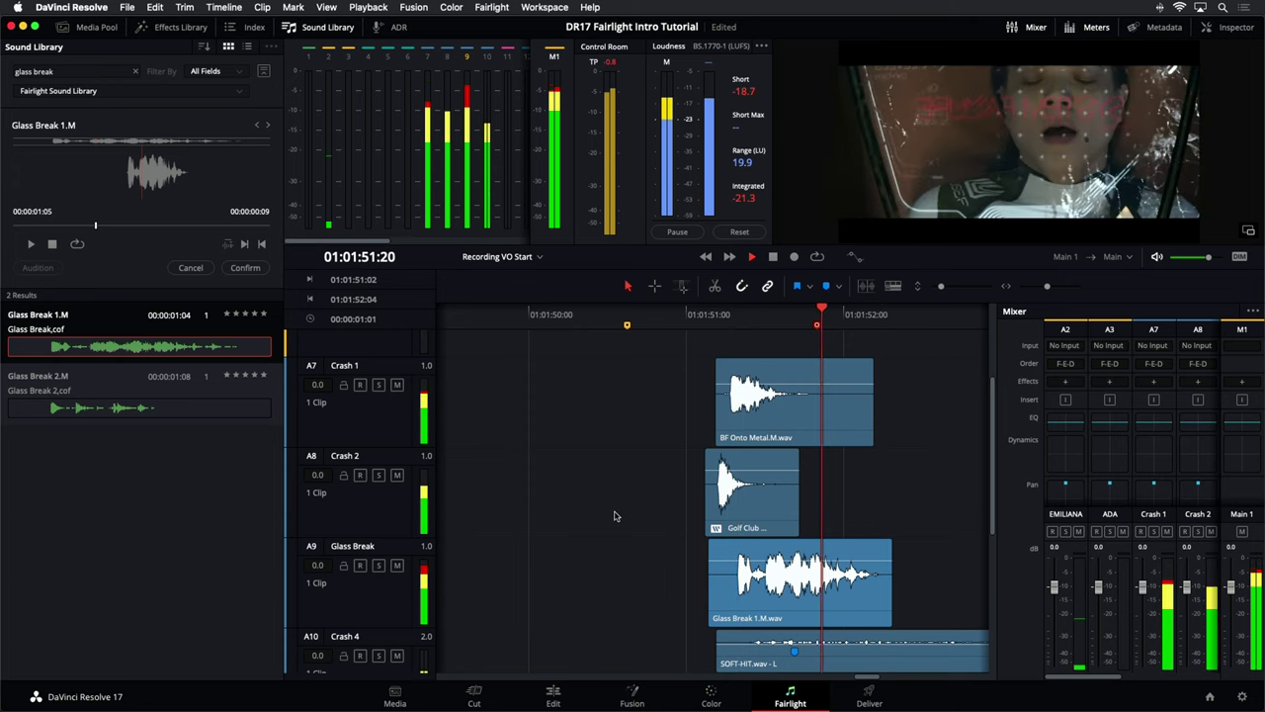
left_click(650, 326)
key("space")
key("space")
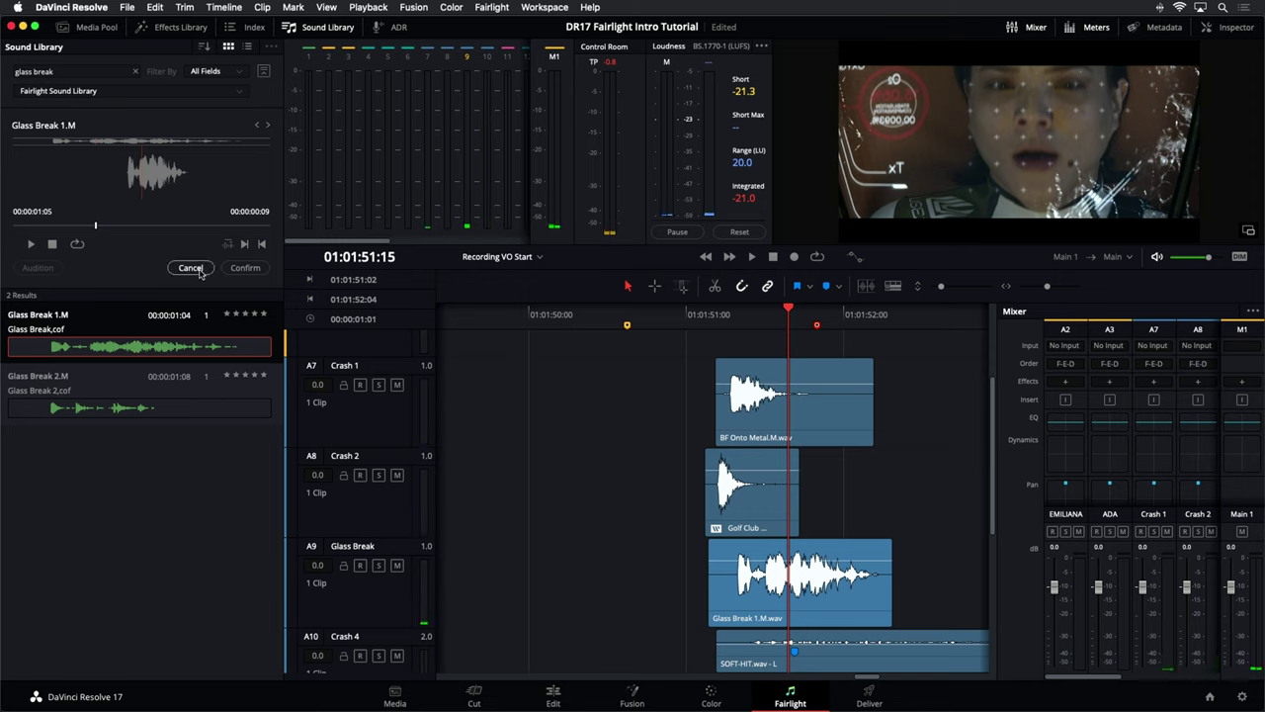
Select Glass Break 2.M and the A9 Glass Break track, and play the crash from 01:01:51:02
left_click(117, 412)
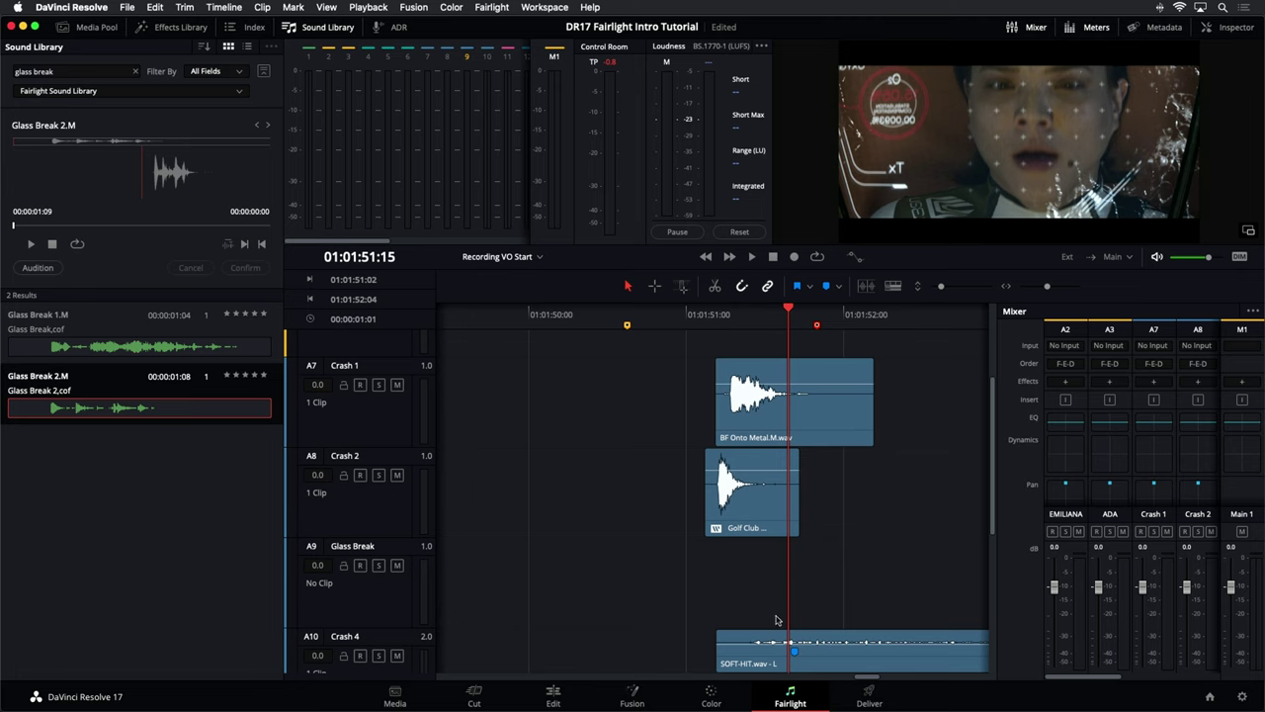
left_click(331, 620)
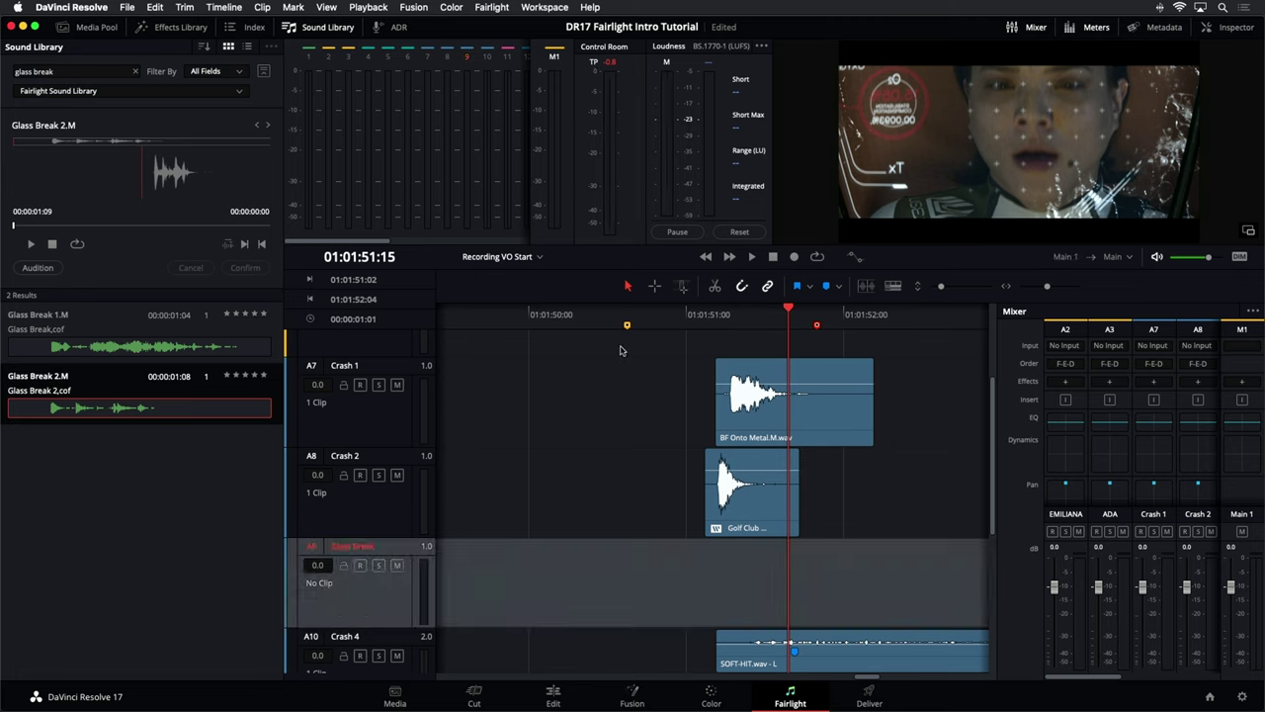
left_click(694, 312)
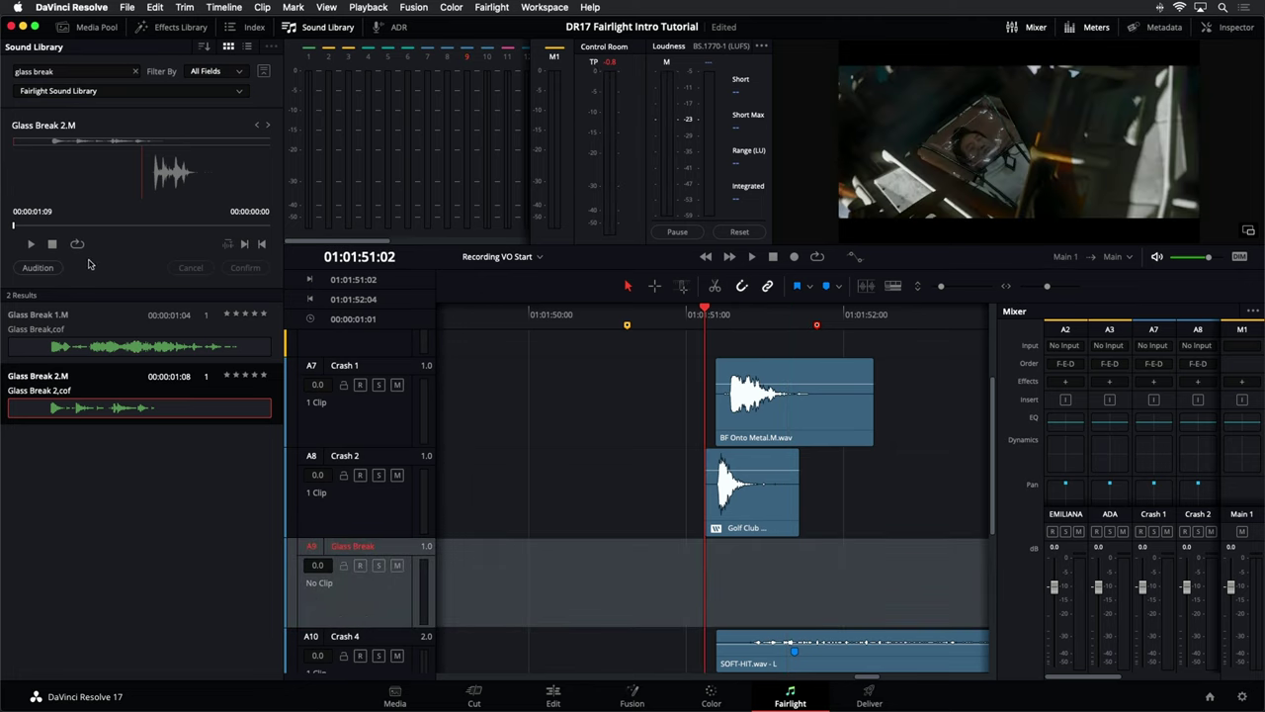
key("space")
key("space")
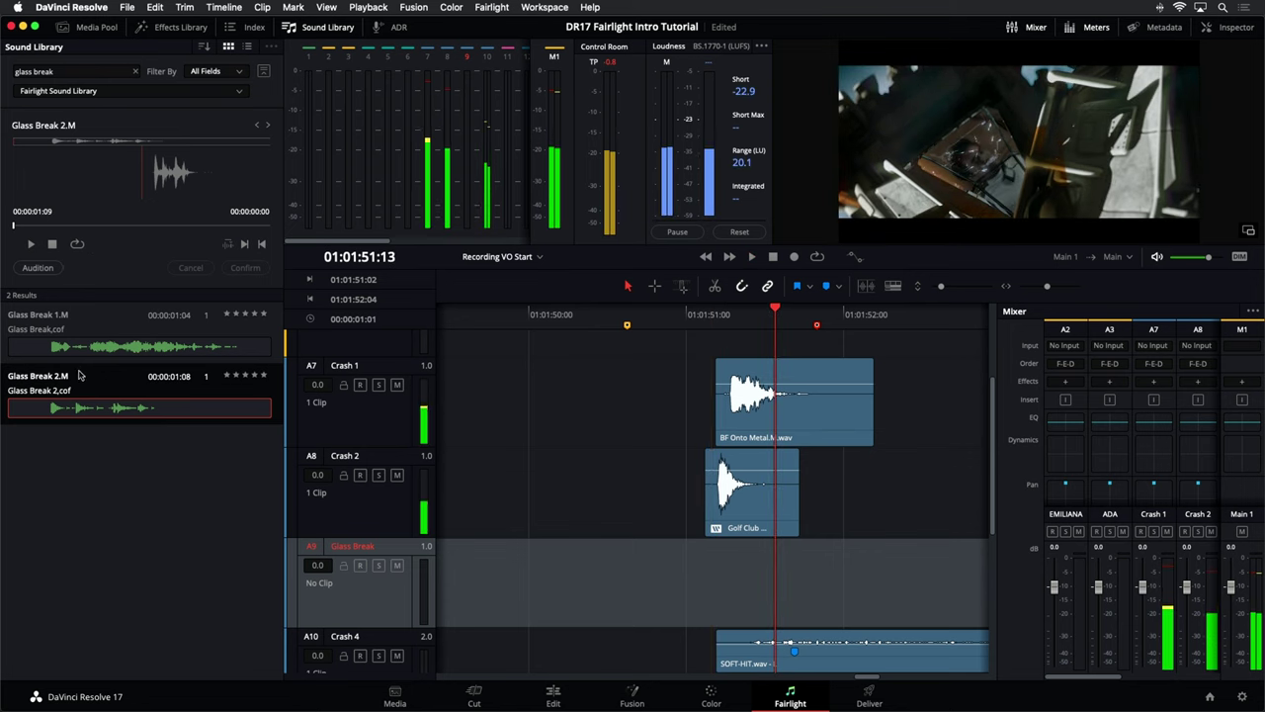
Preview Glass Break 2.M and set its sync point at 00:00:00:08
left_click(30, 245)
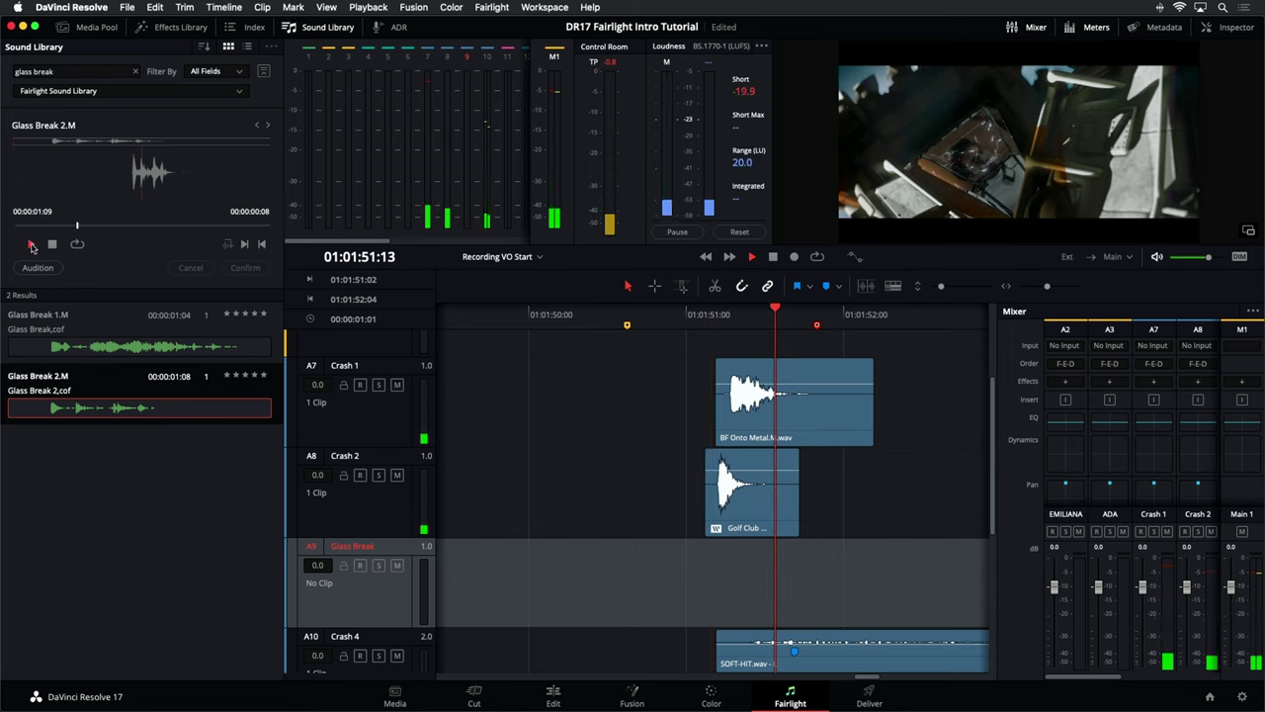
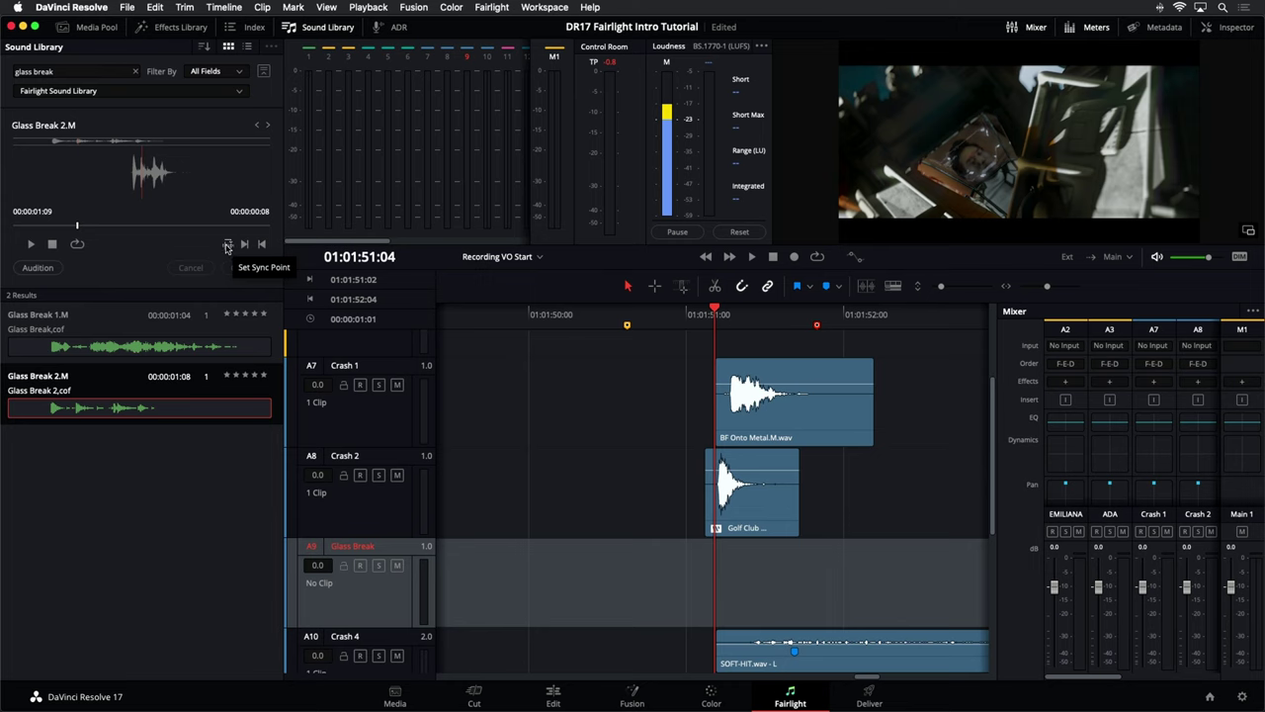
left_click(228, 245)
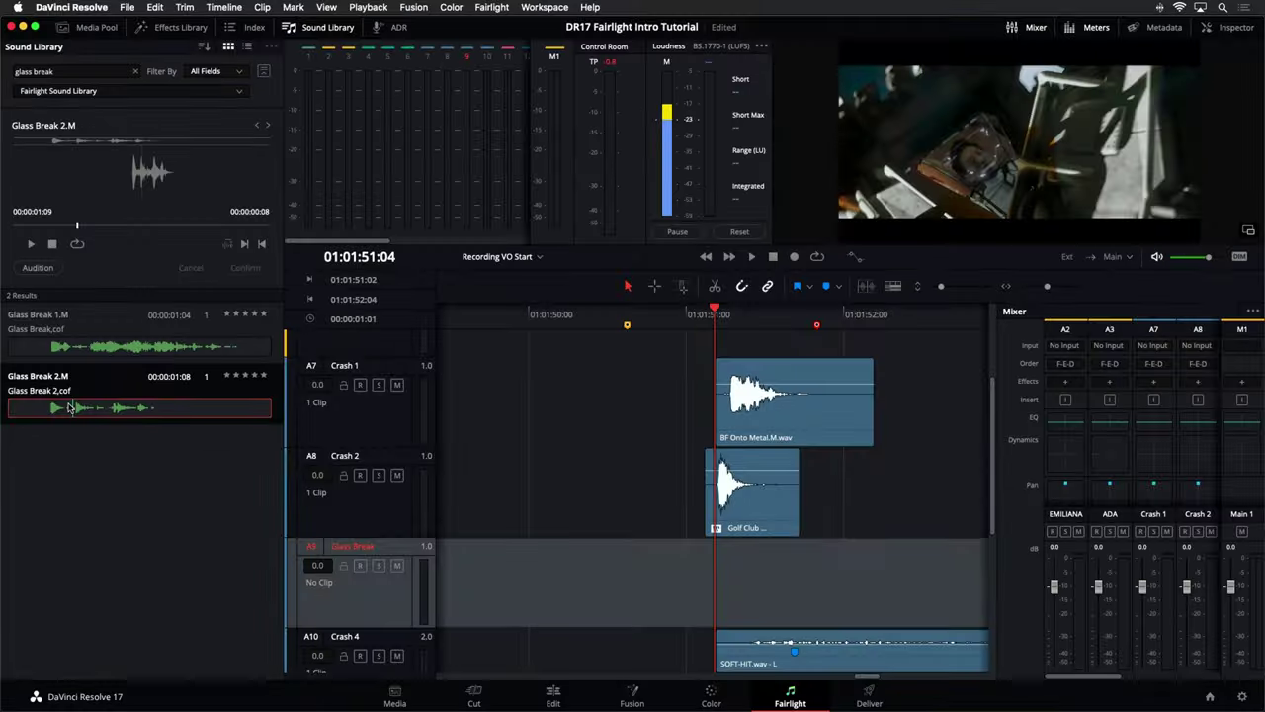
Play the crash clips from 01:01:51:04 and move the playhead to 01:01:51:09 as the sync frame
left_click(714, 316)
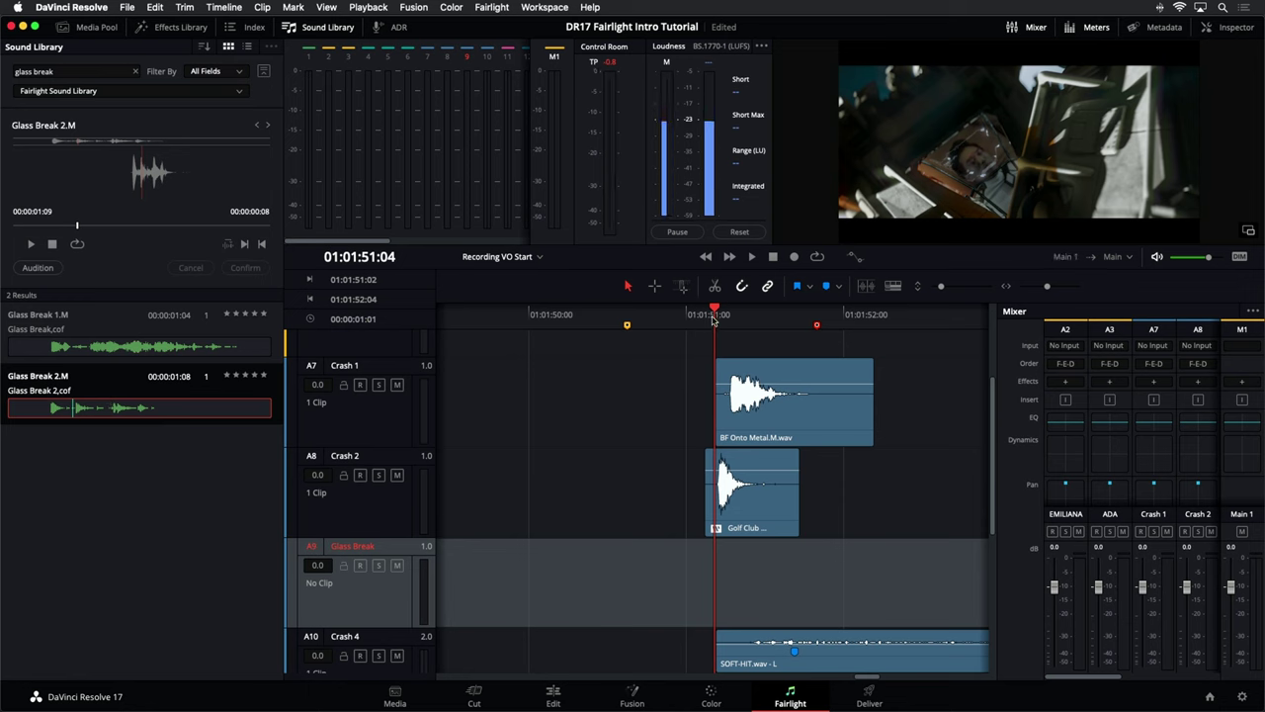
key("space")
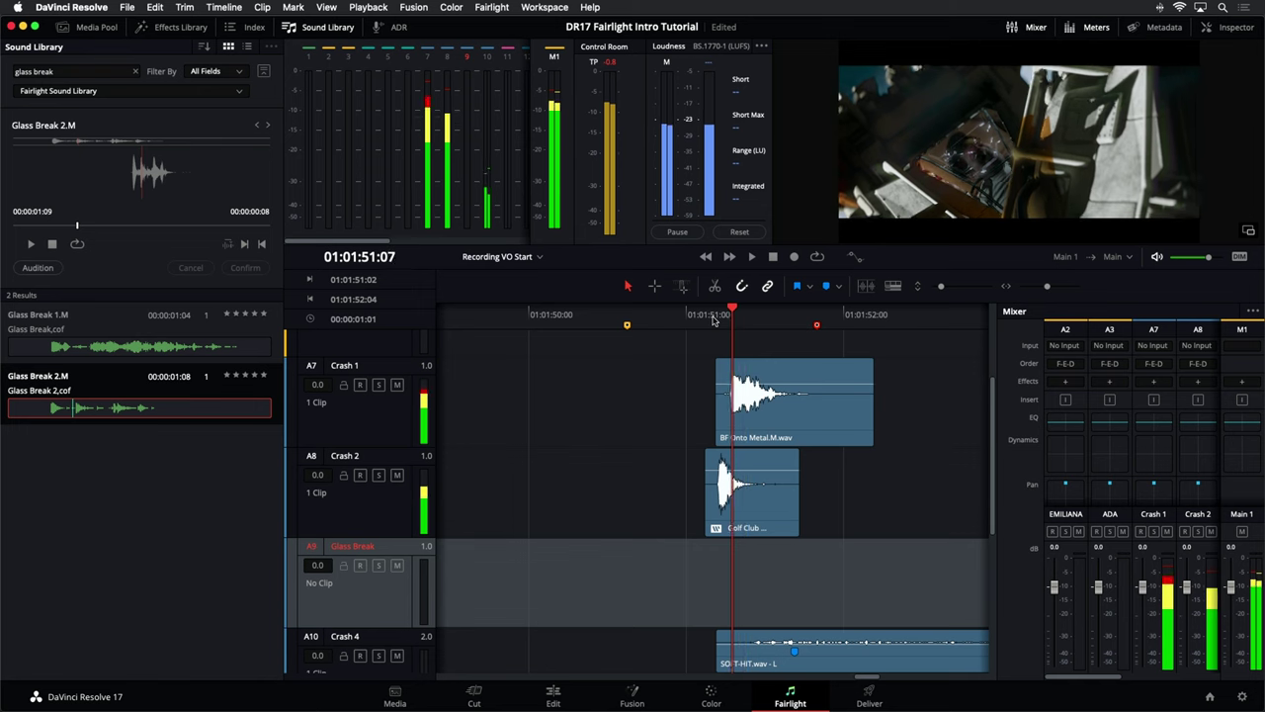
key("space")
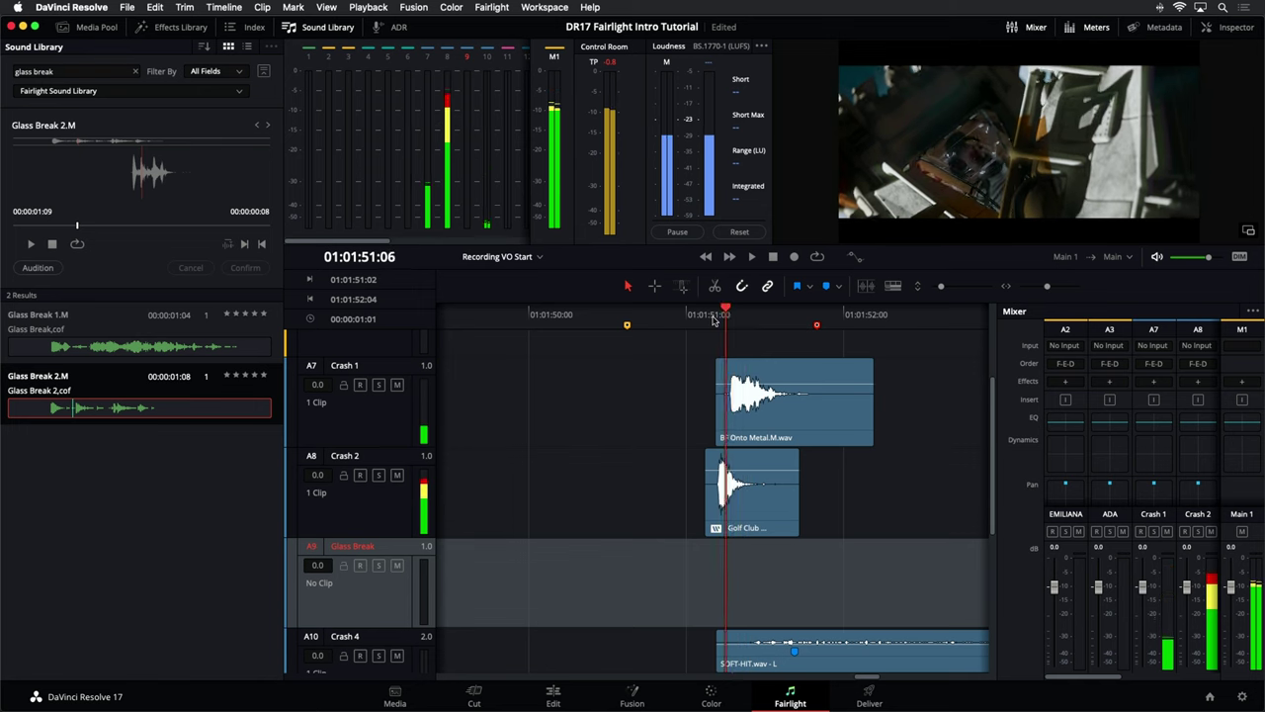
key("Right")
key("Right")
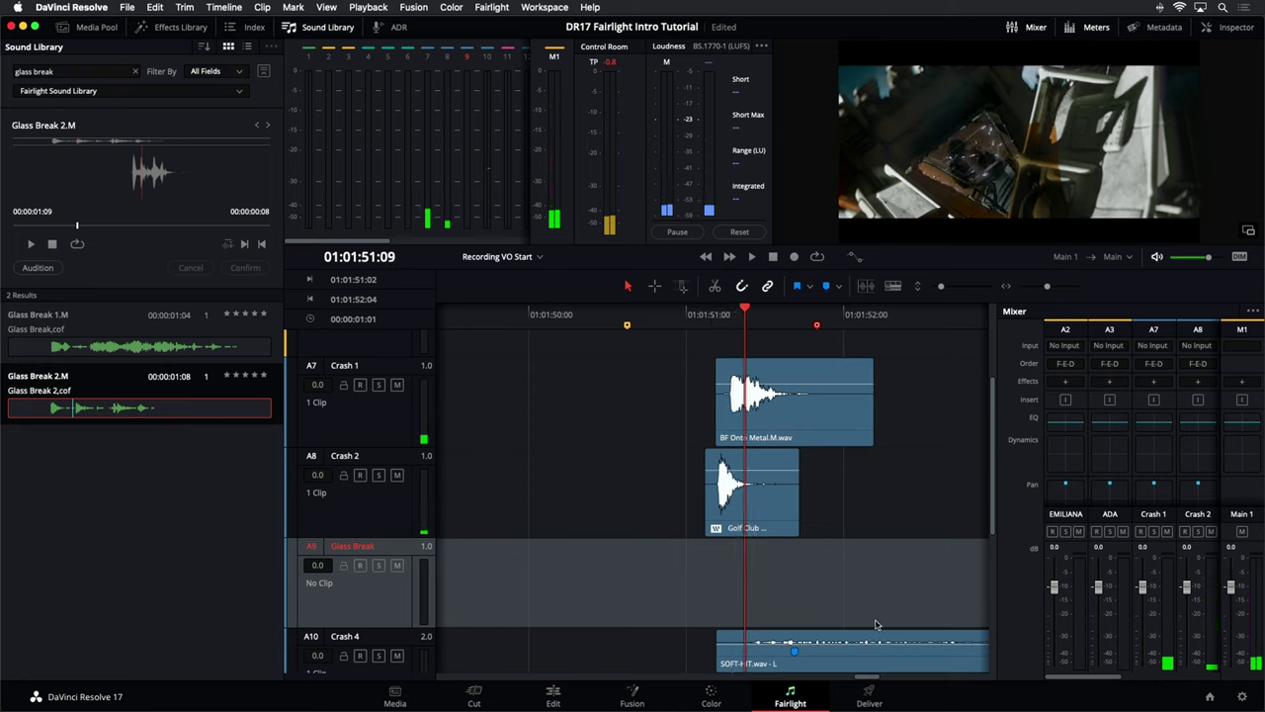
Audition Glass Break 2.M on A9 at 01:01:51:09, play it from 01:01:51:04, and cancel the audition
left_click(51, 272)
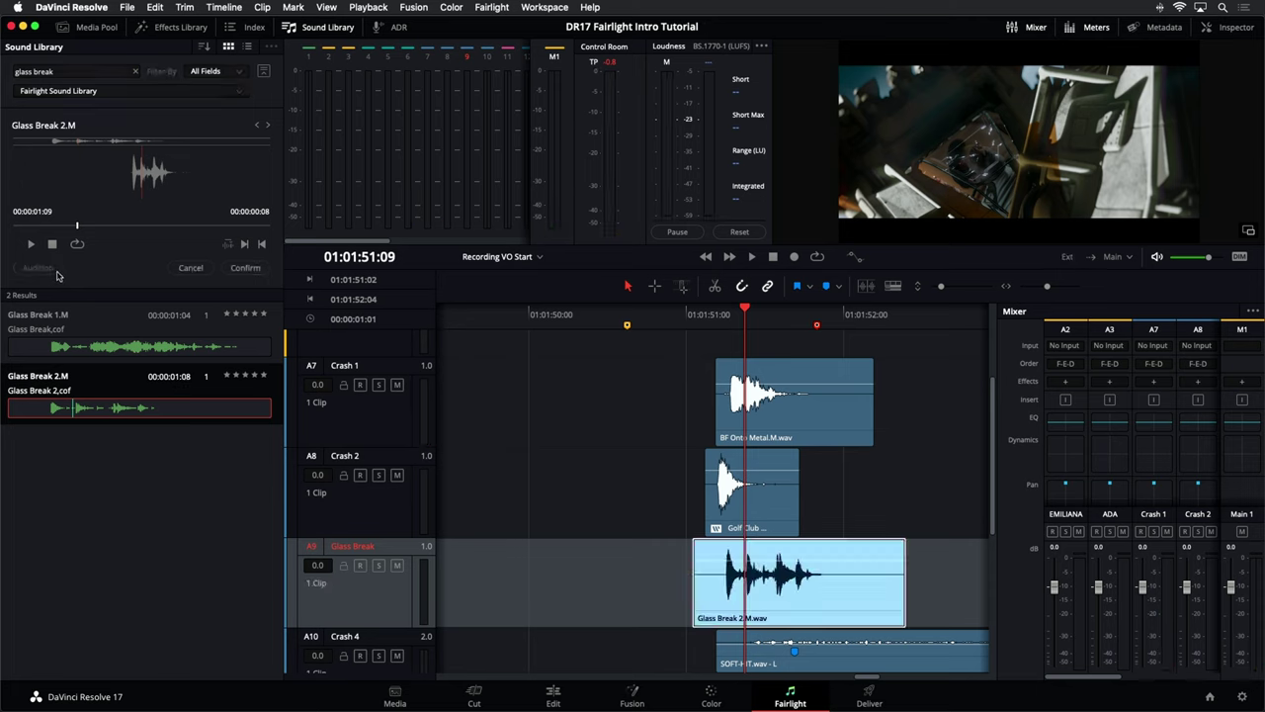
left_click(708, 317)
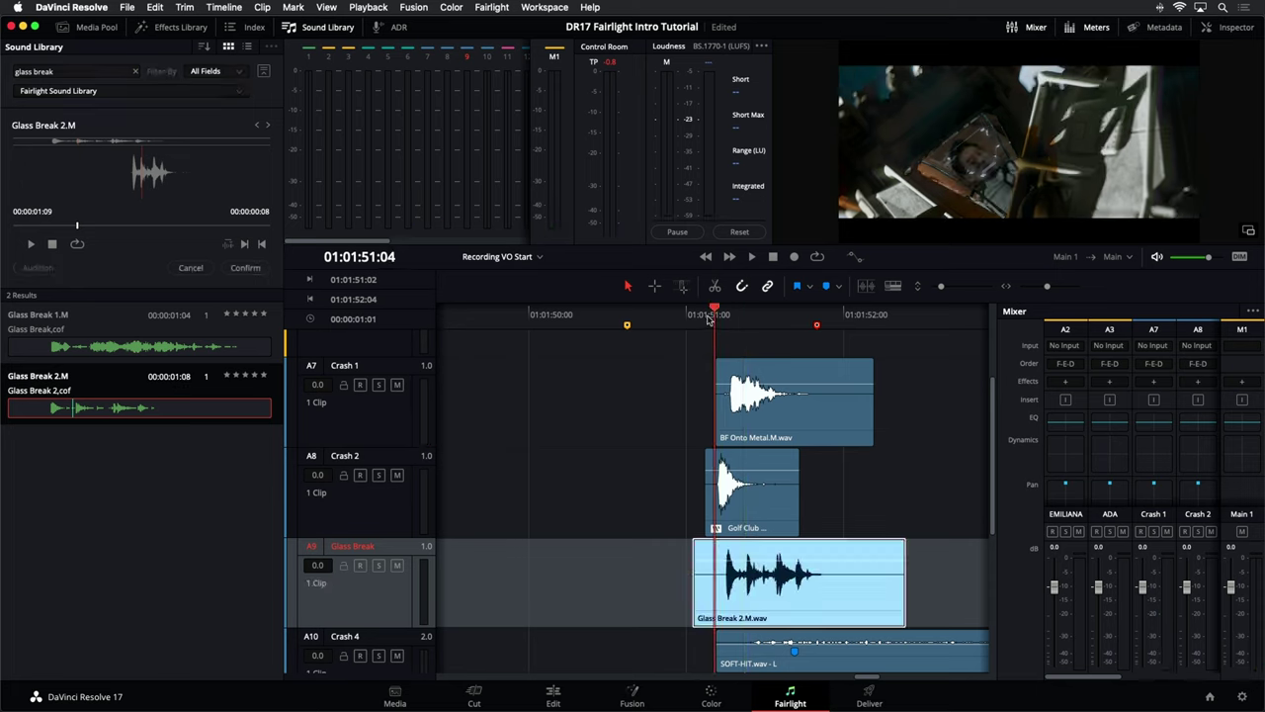
key("space")
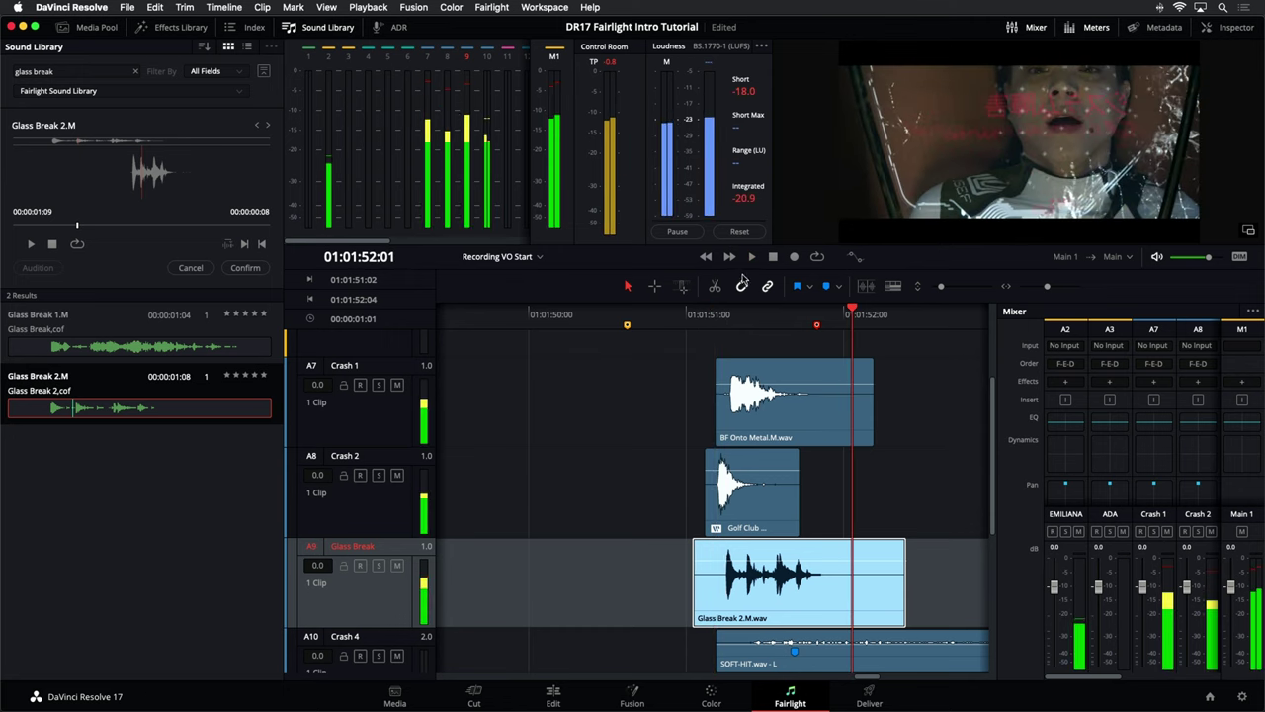
key("space")
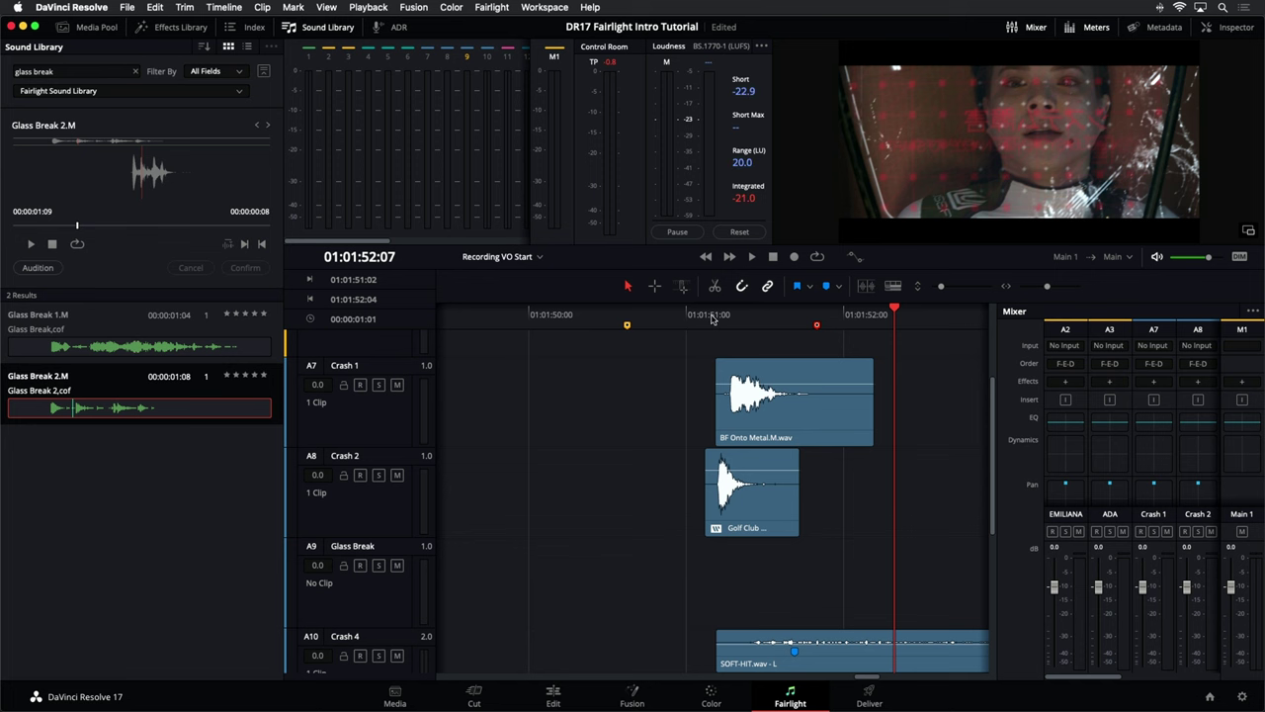
Select the A9 Glass Break track, audition Glass Break 2.M synced to 01:01:51:07, and confirm its placement
left_click(702, 315)
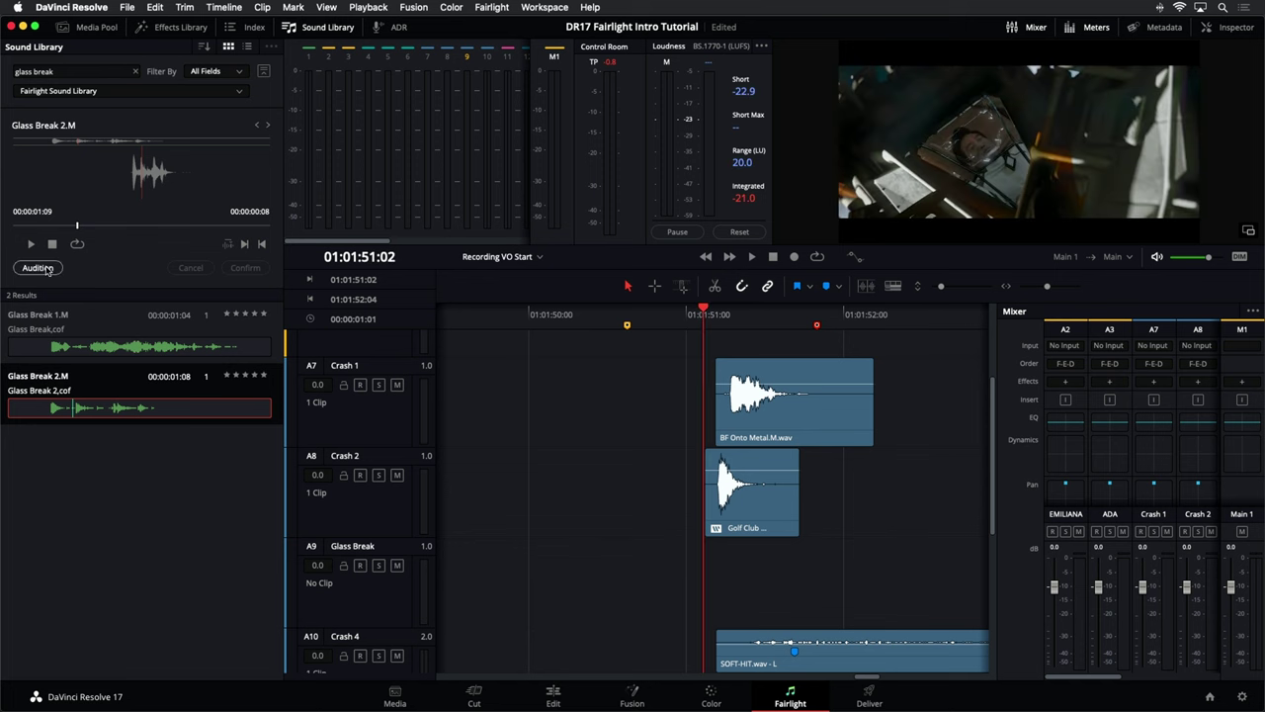
left_click(375, 617)
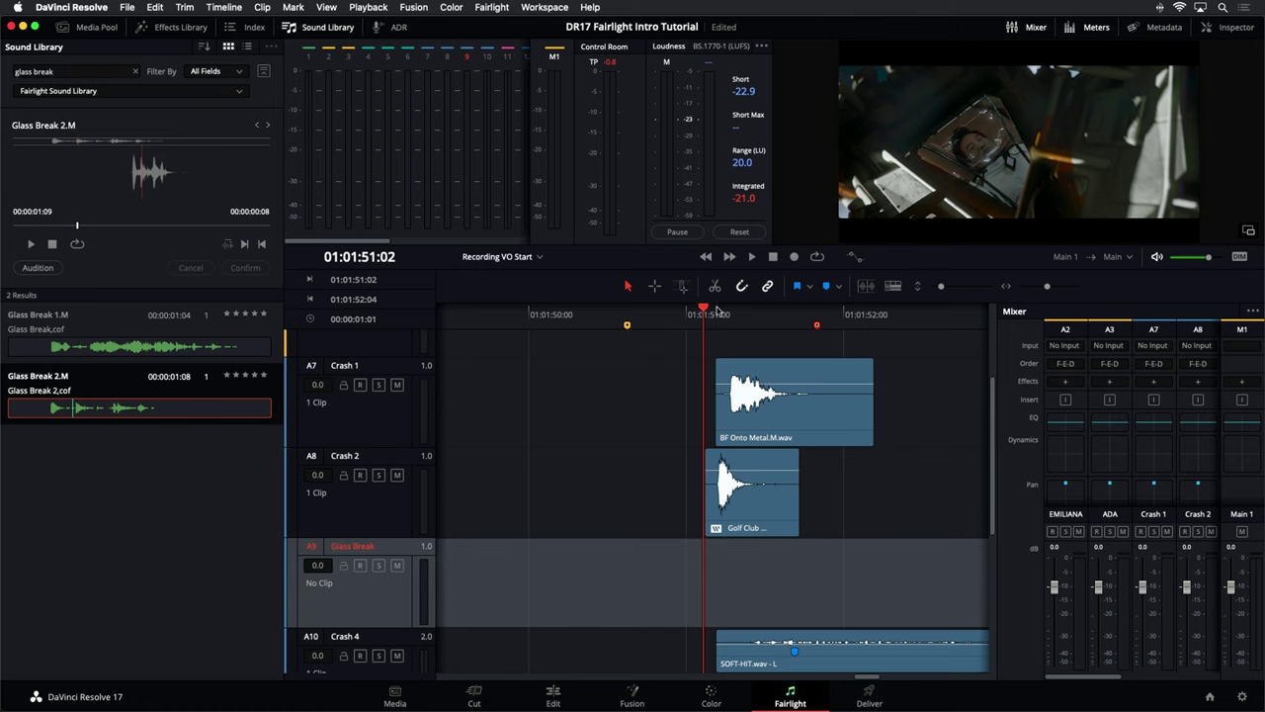
left_click_drag(719, 313, 739, 312)
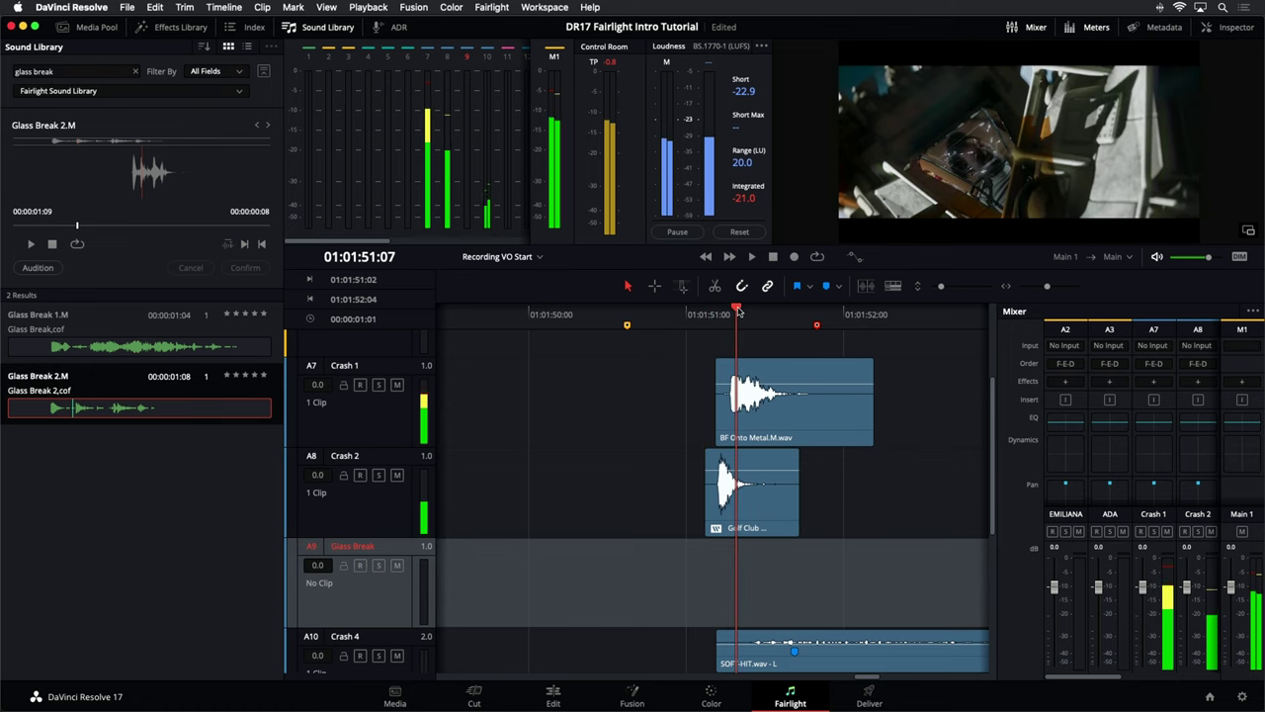
left_click(37, 267)
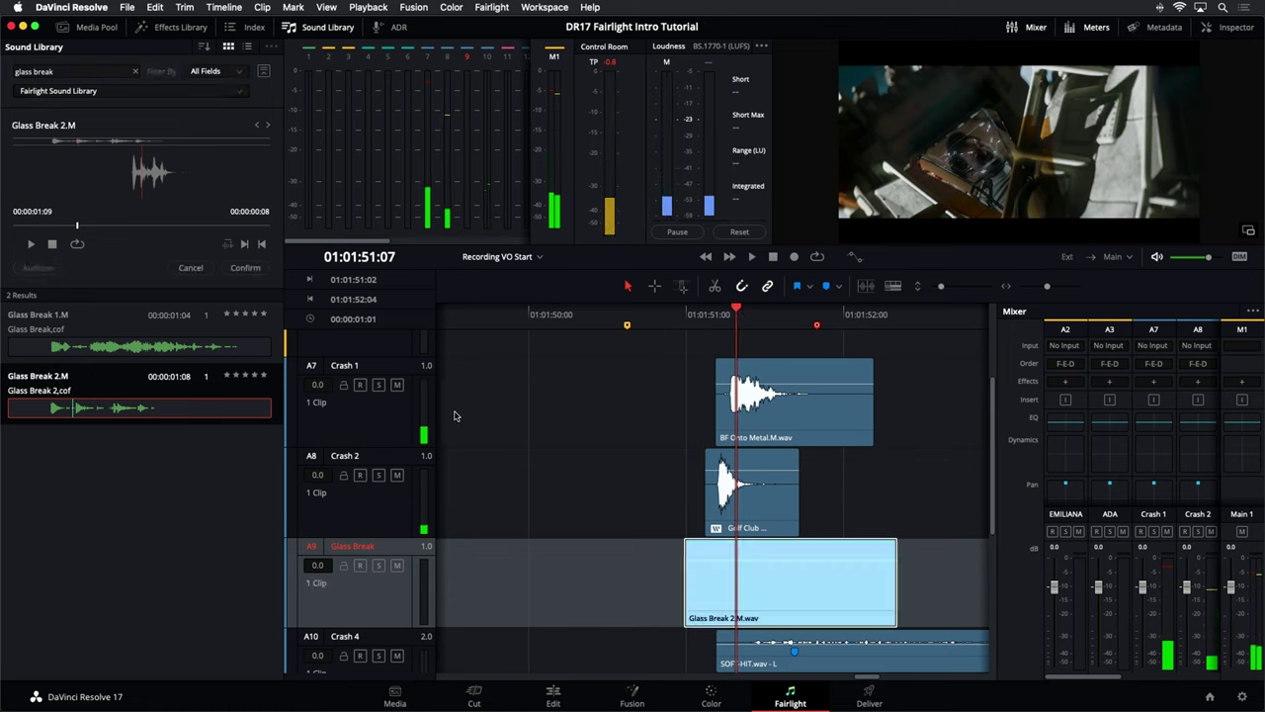
left_click(246, 268)
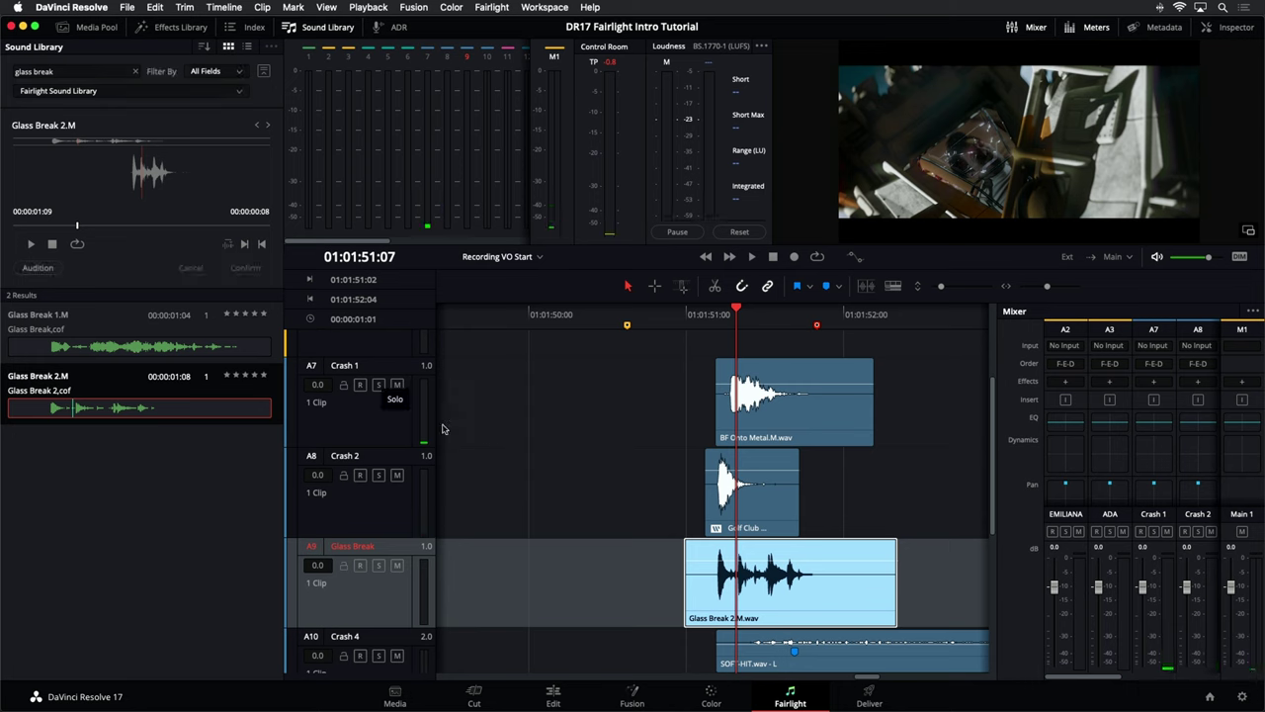
Play the crash with the placed Glass Break 2.M clip from 01:01:50:23 and clear the track selection
left_click(683, 316)
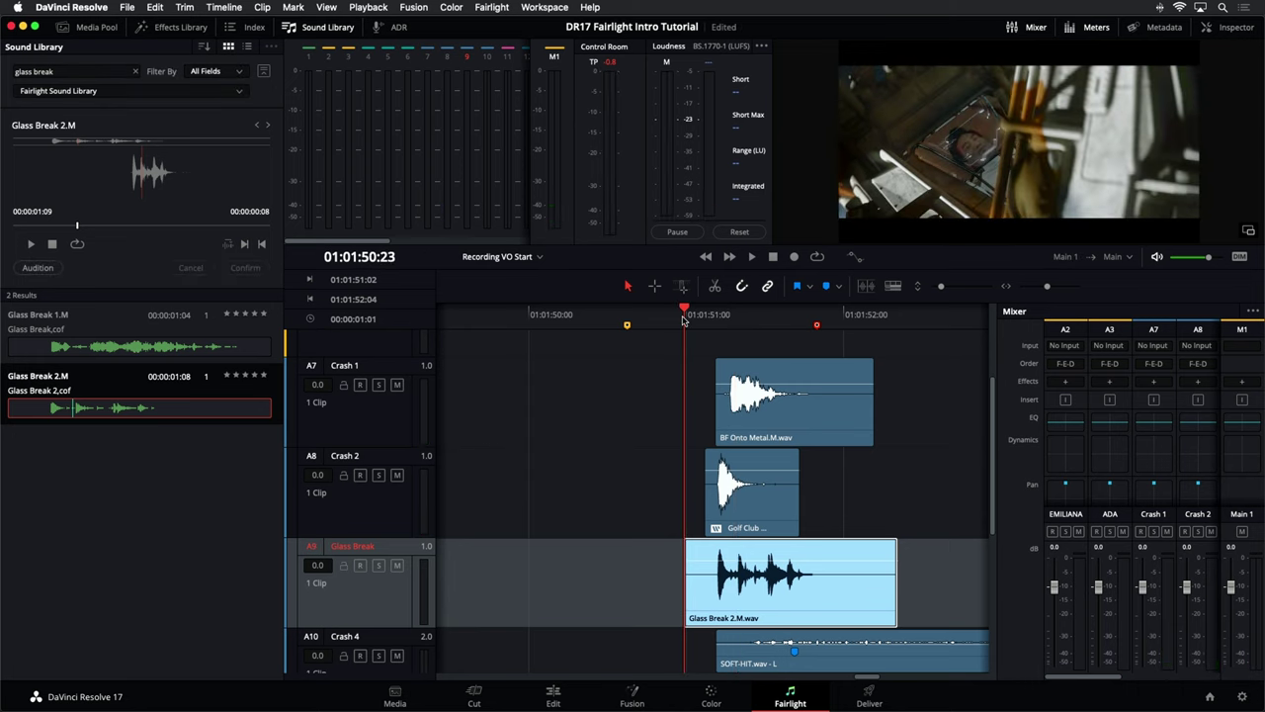
key("space")
key("space")
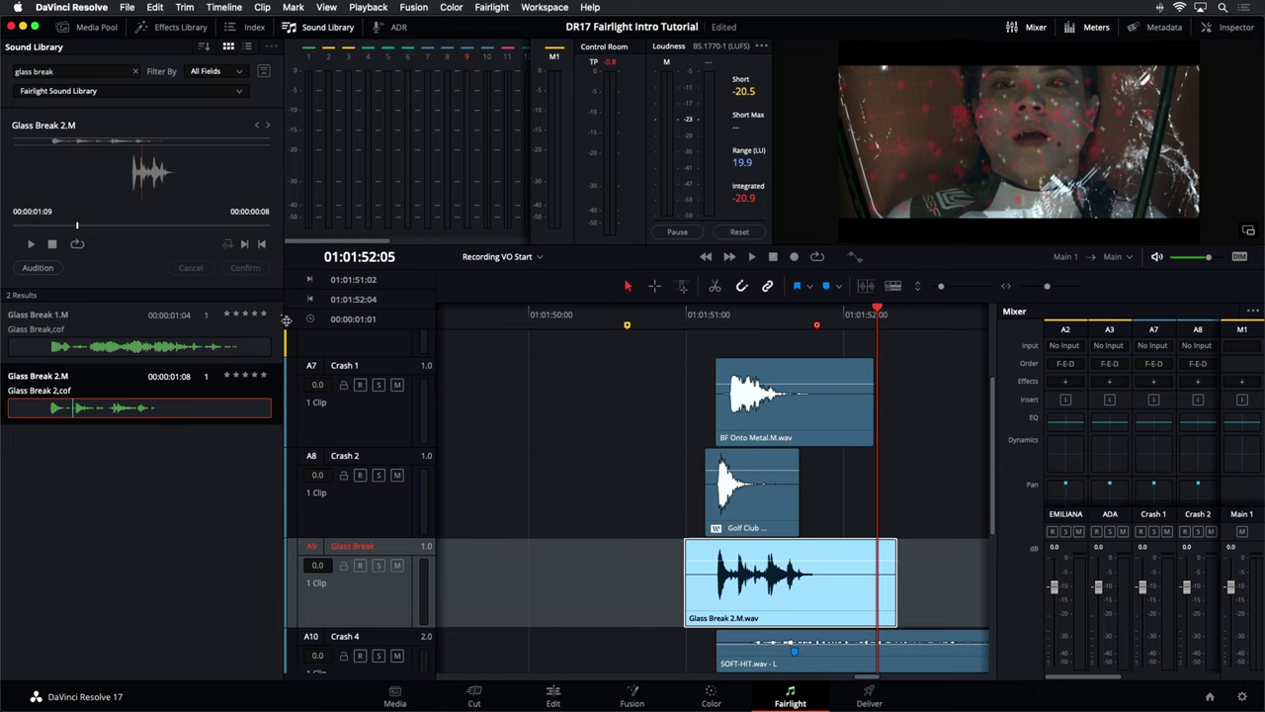
left_click(475, 465)
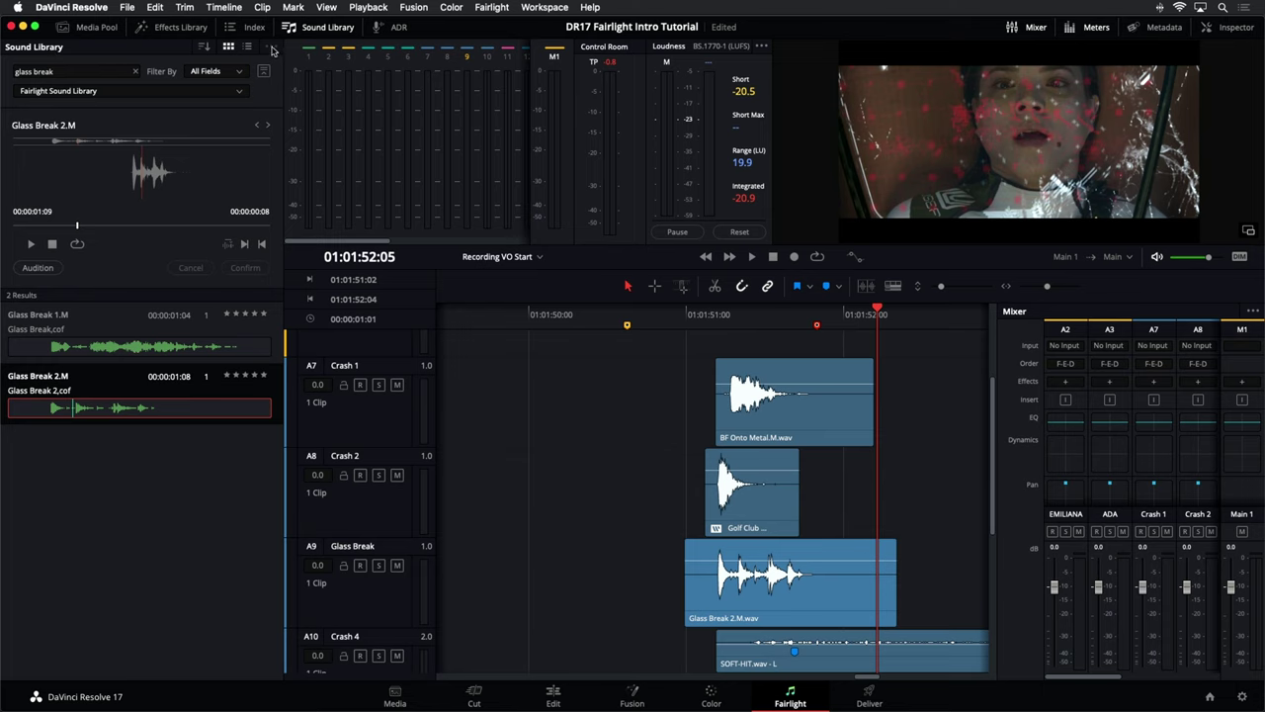
Clear the sound search, view the Local Database library and its options, and return to the Fairlight Sound Library
left_click(136, 72)
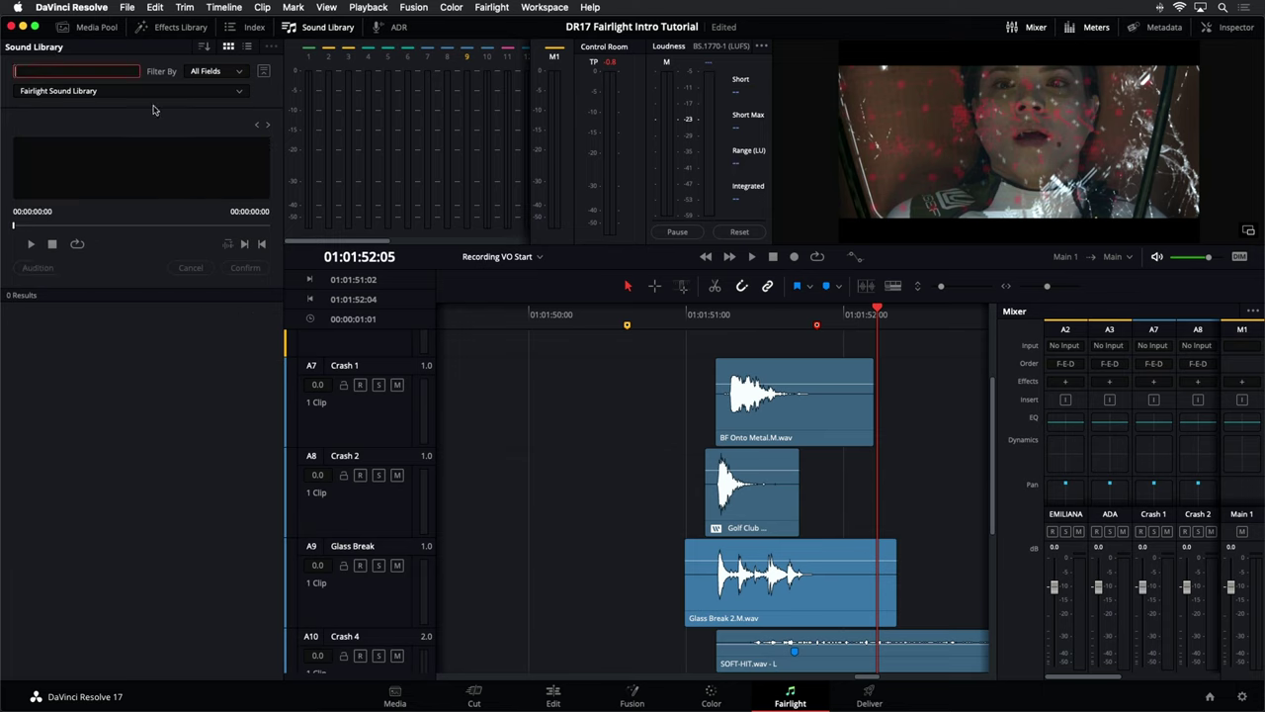
left_click(225, 95)
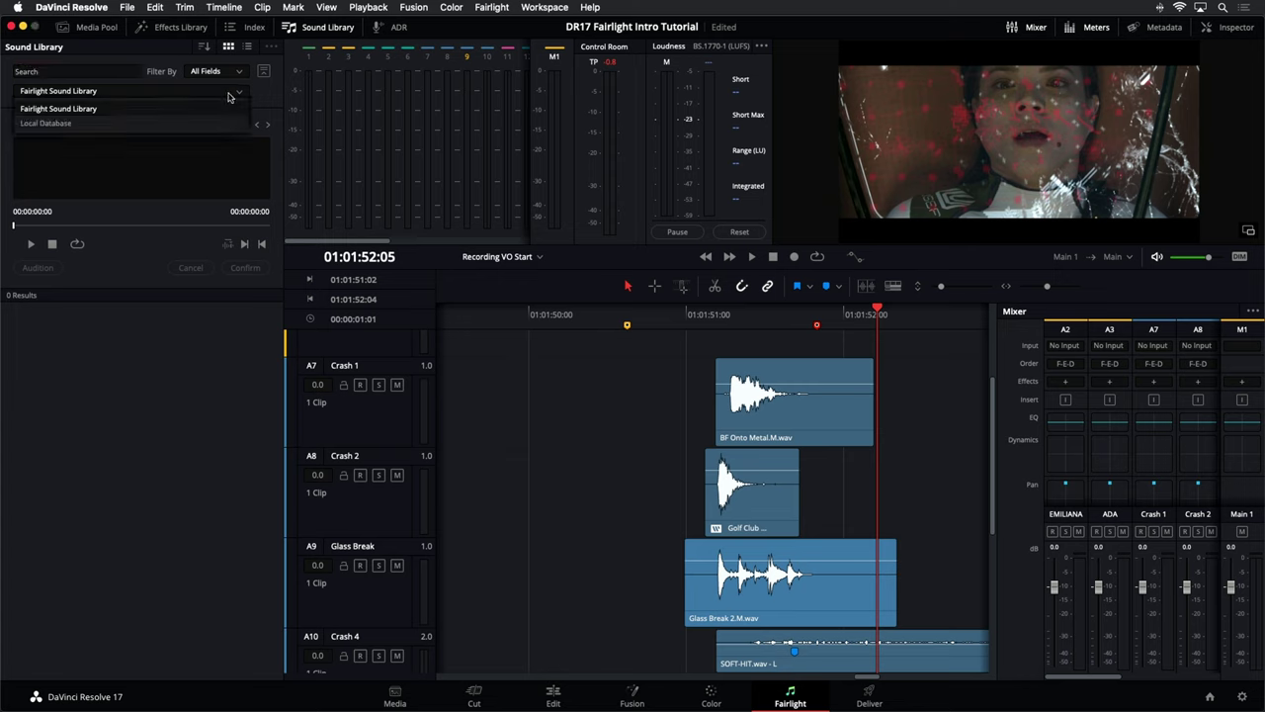
left_click(83, 125)
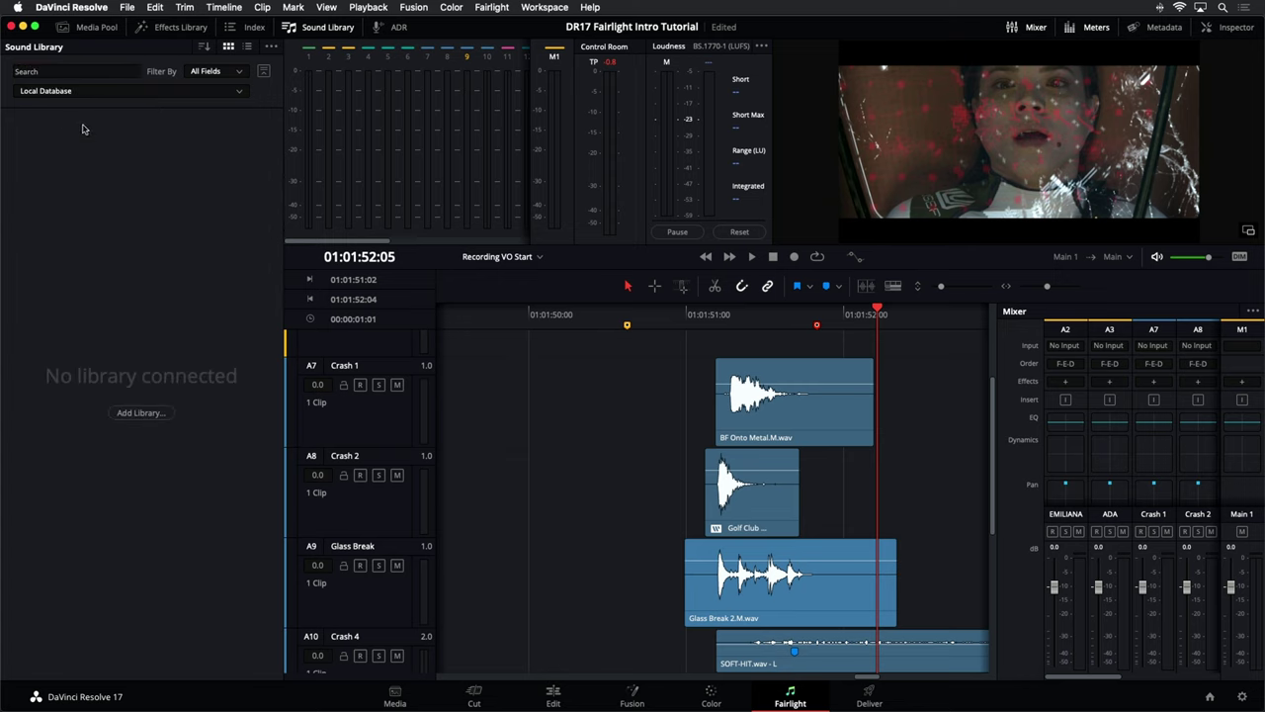
left_click(271, 46)
left_click(97, 92)
left_click(94, 109)
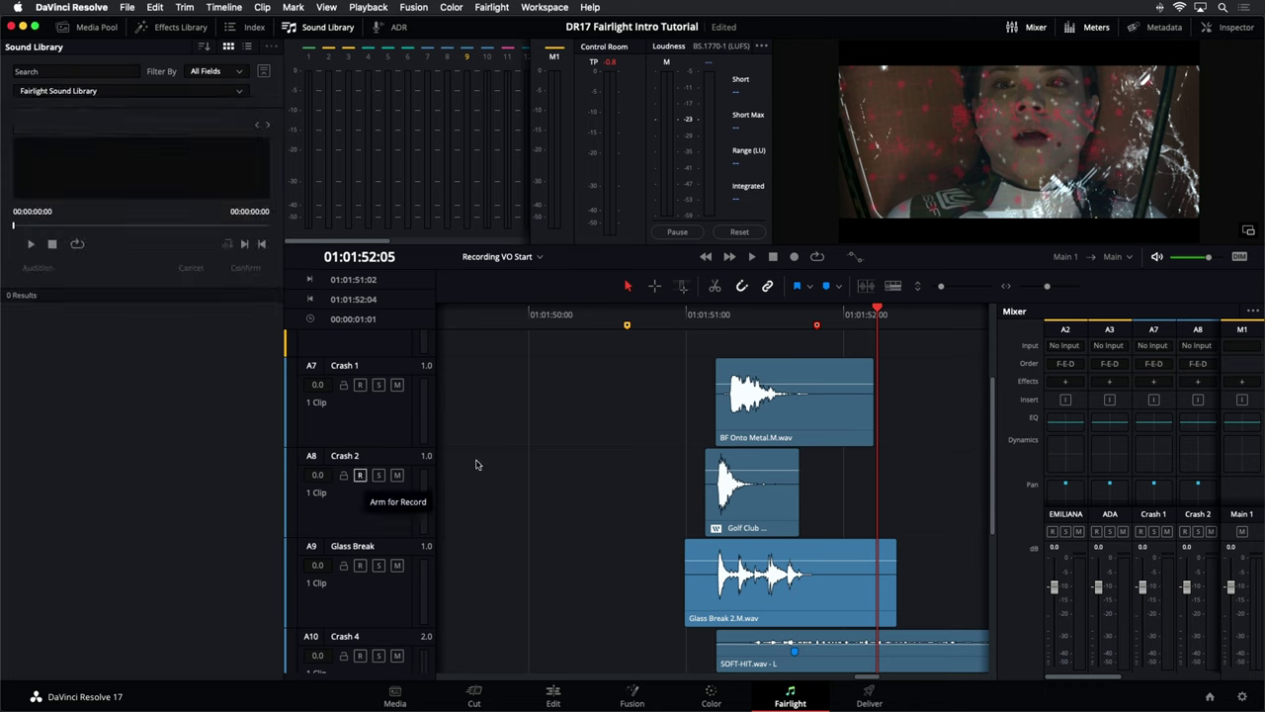
Open the 11 ADA Sound Design timeline from the Timelines bin and fit it to the window
scroll(494, 479, "up", 5)
scroll(525, 461, "down", 5)
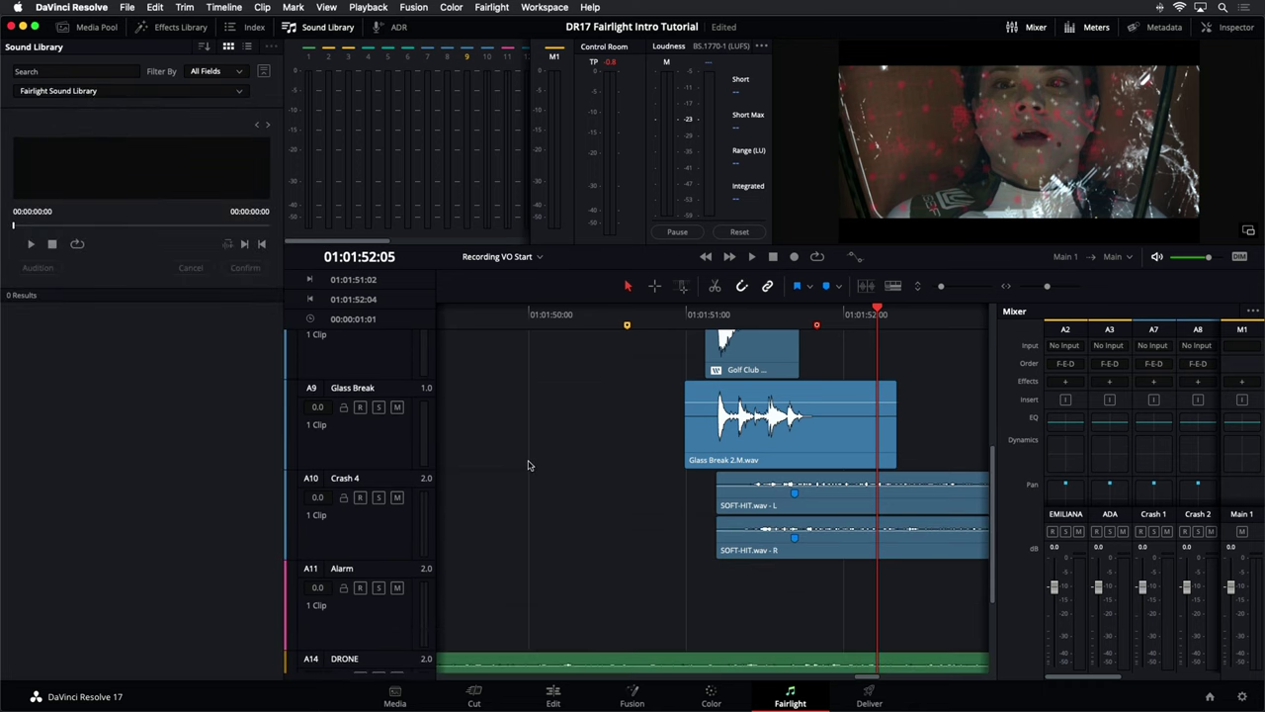
scroll(525, 461, "up", 5)
scroll(531, 471, "down", 3)
scroll(531, 472, "down", 3)
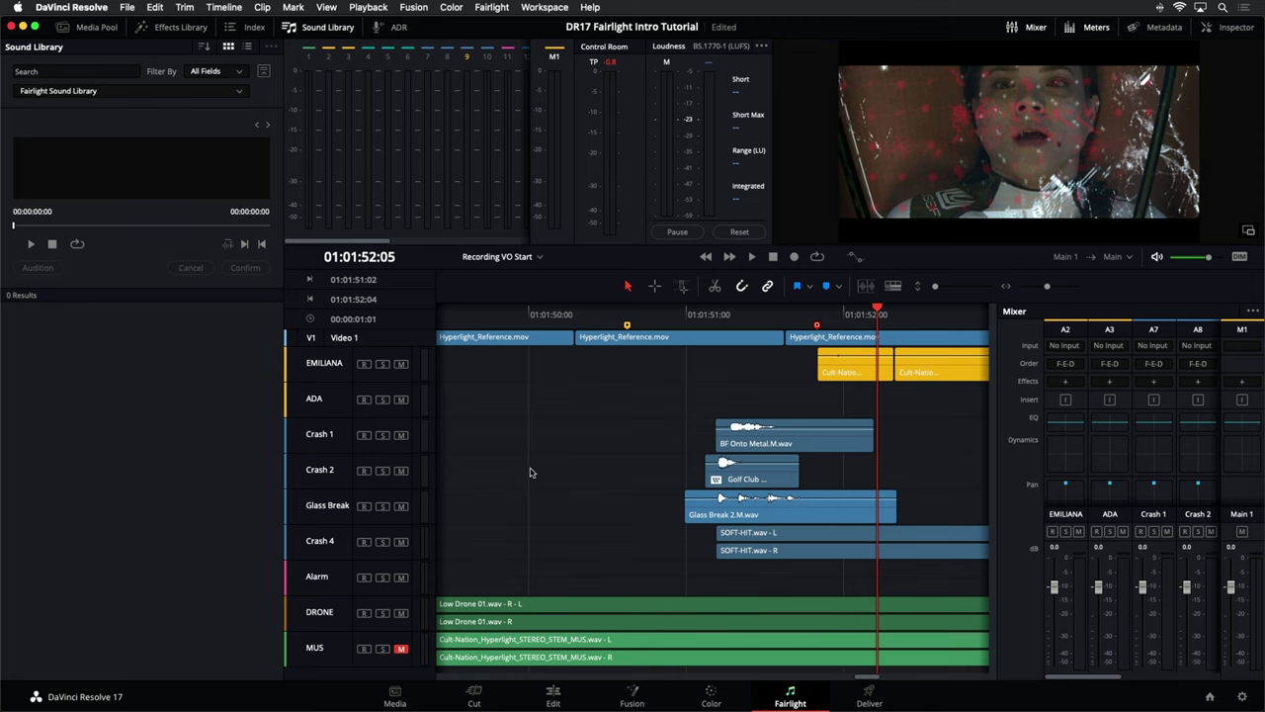
key("shift+z")
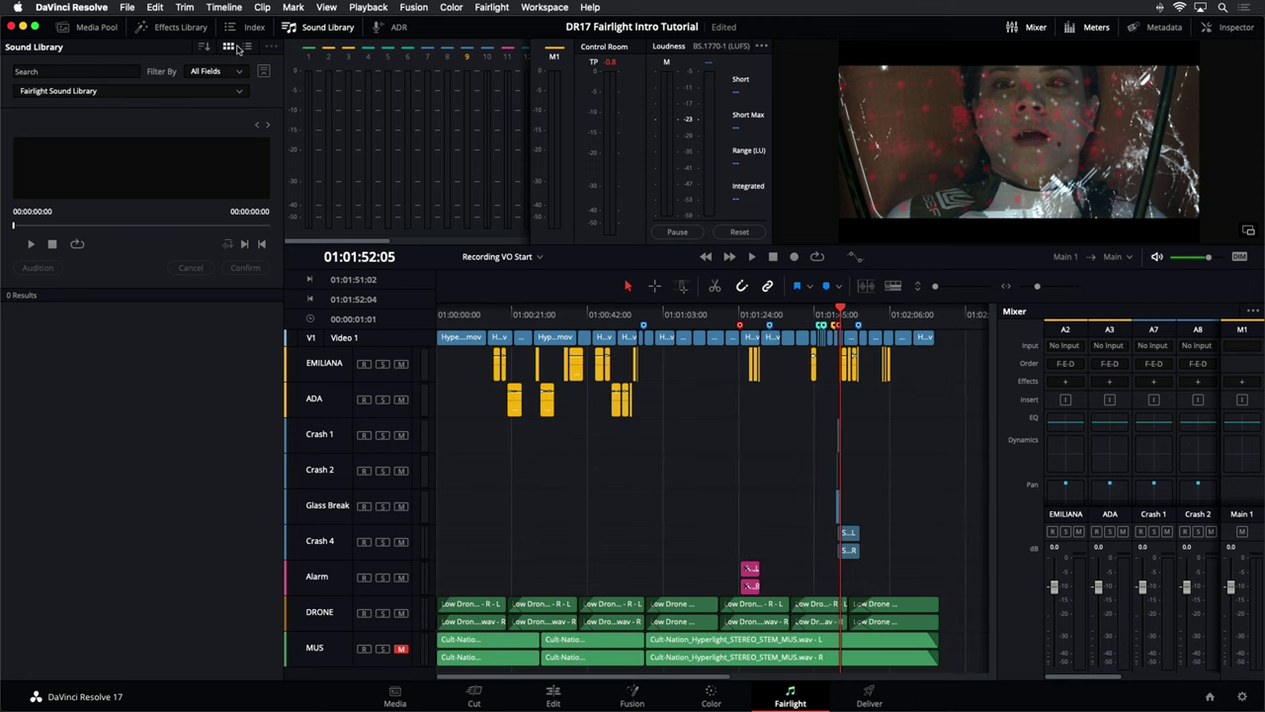
left_click(313, 30)
left_click(97, 28)
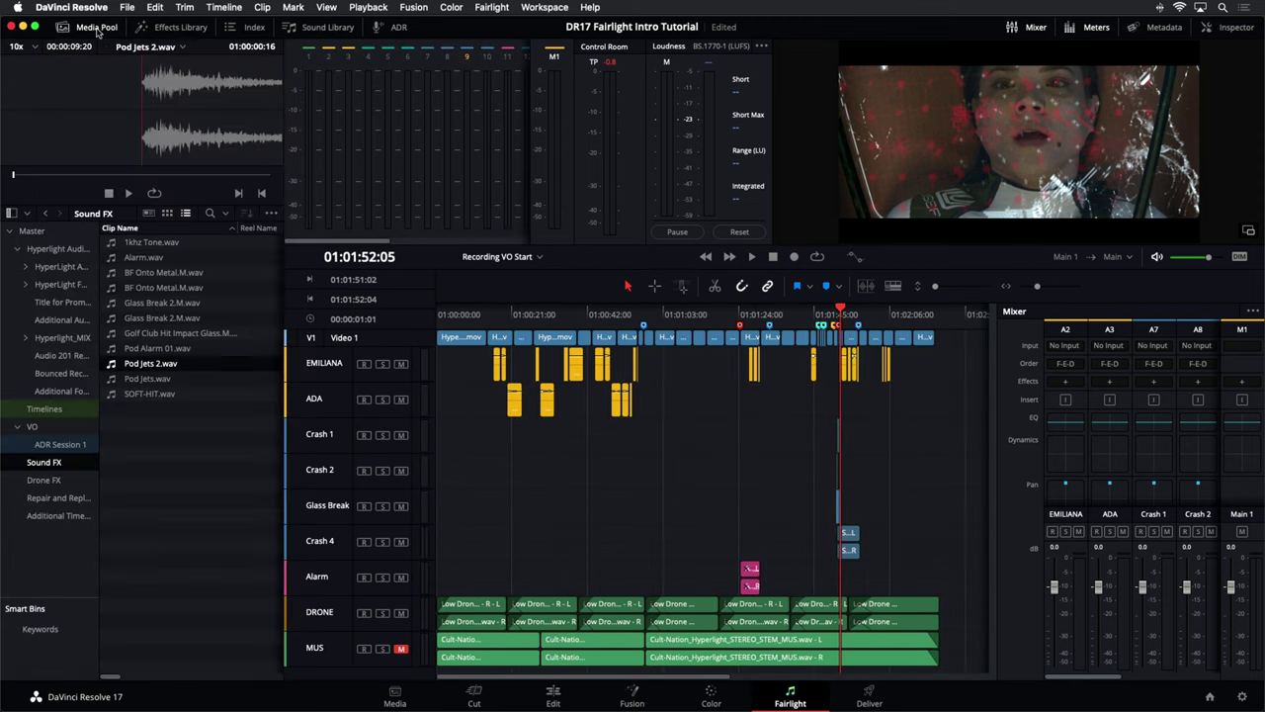
left_click(52, 415)
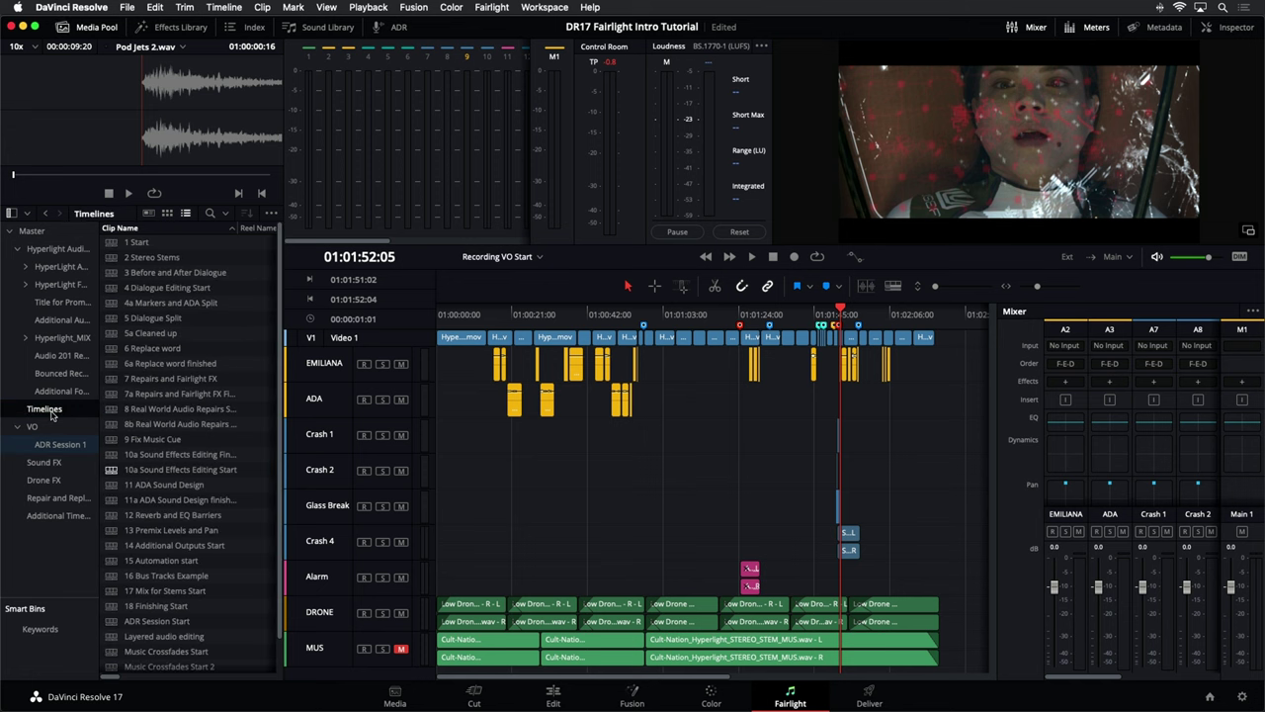
double_click(163, 485)
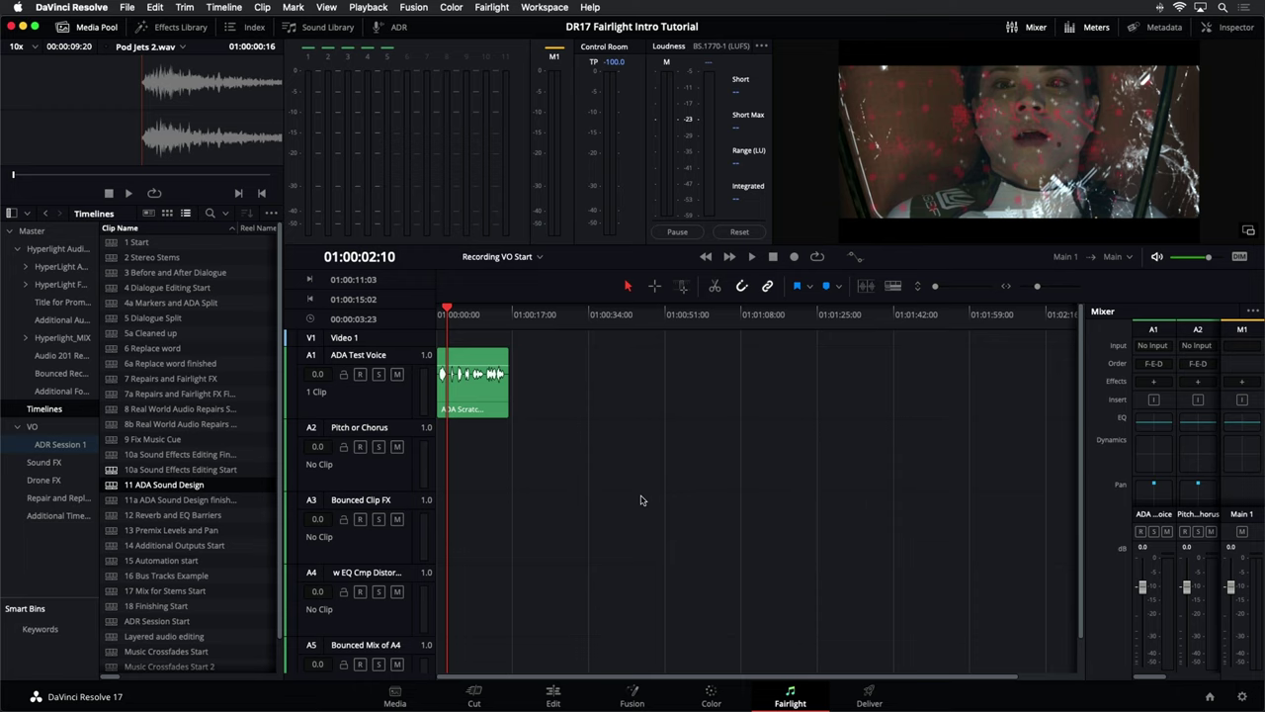
key("shift+z")
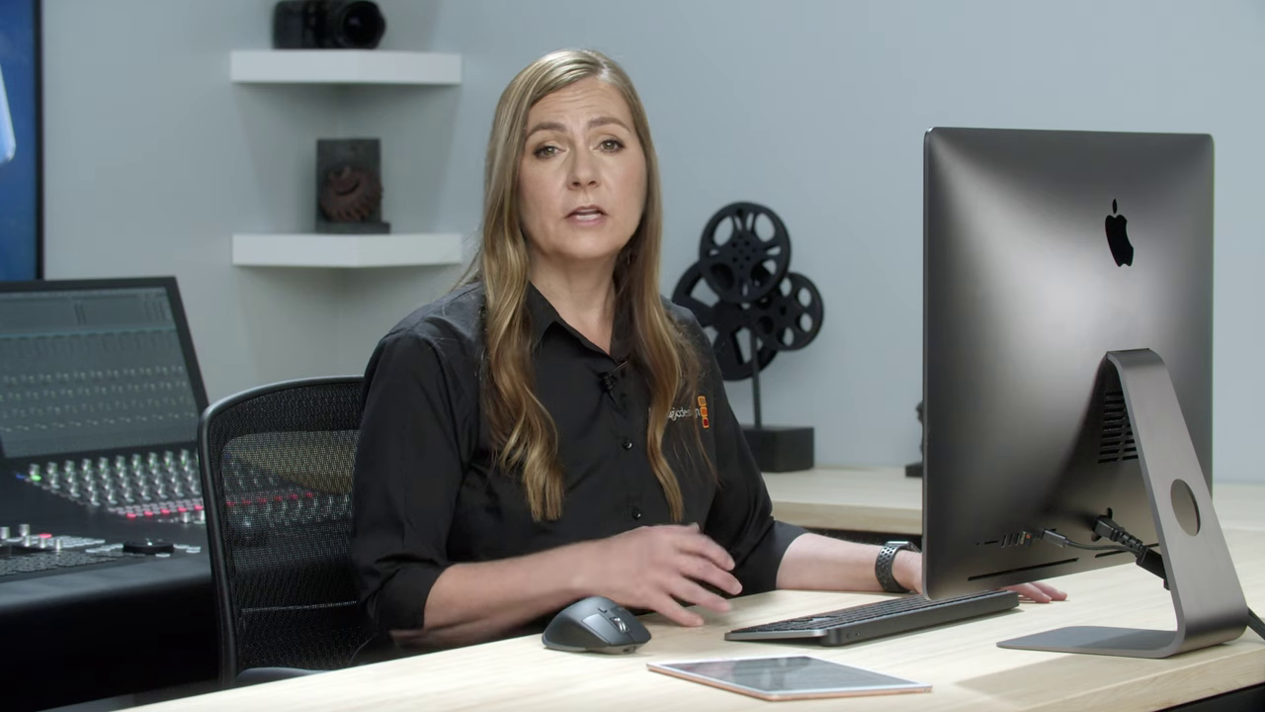
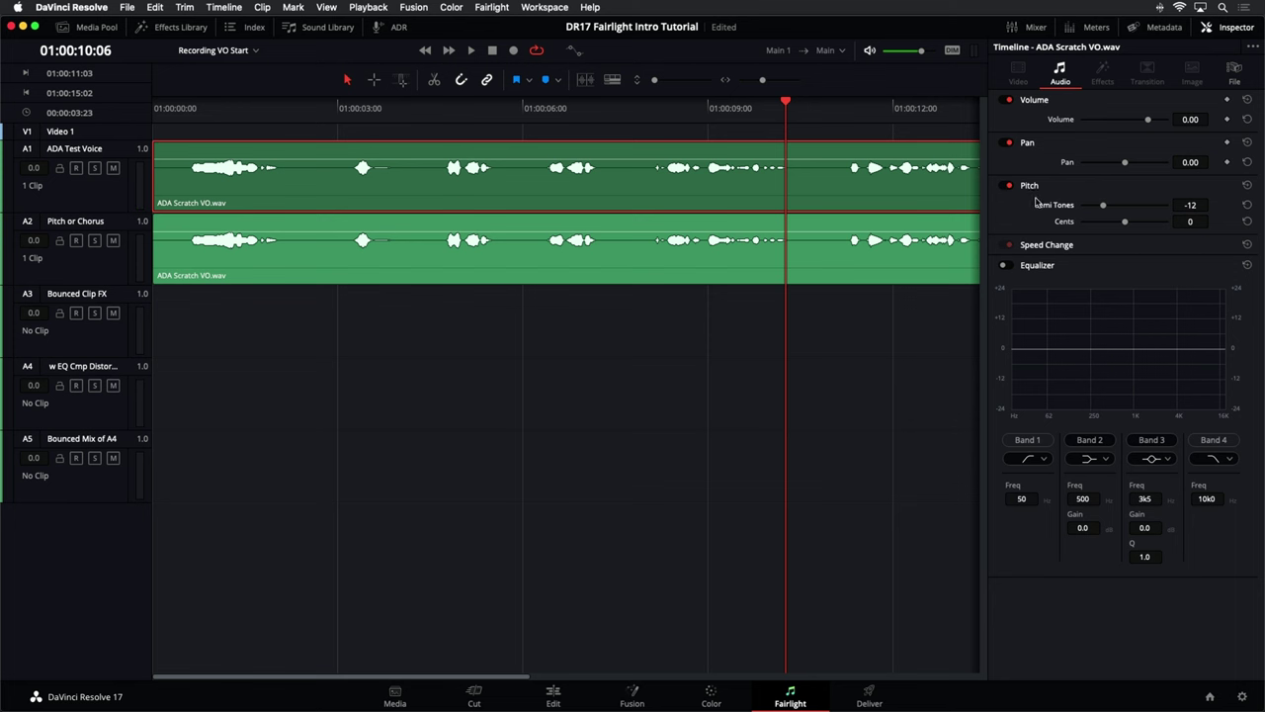
Pitch the ADA Scratch VO clip on A2 to -12 semitones, play both voices, and lower its volume to -5.80
left_click(801, 263)
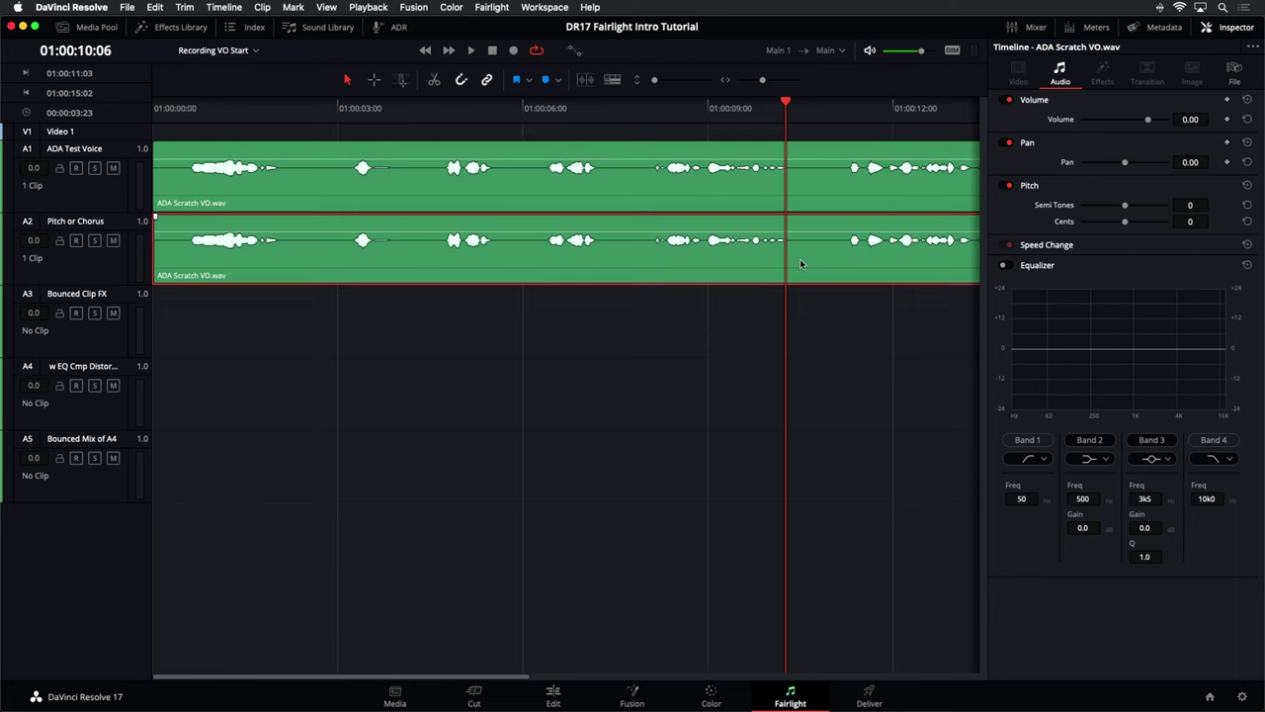
left_click_drag(1125, 206, 1119, 208)
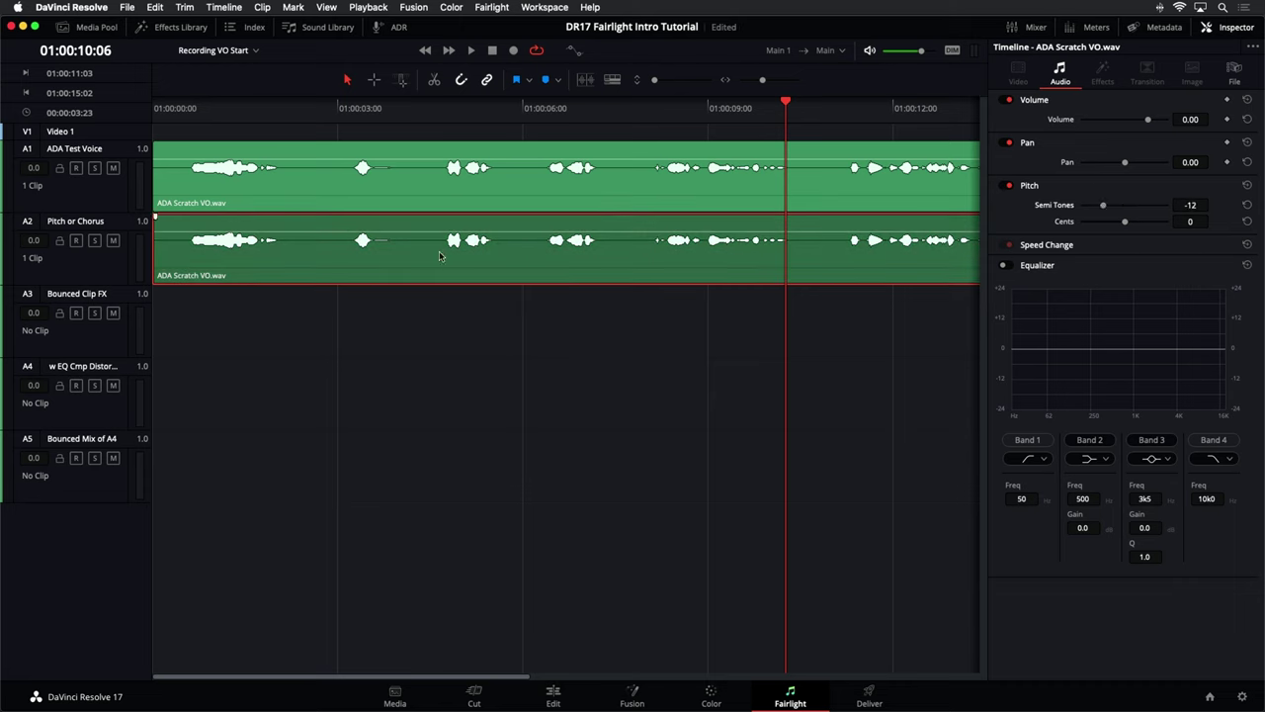
key("space")
left_click_drag(406, 235, 406, 230)
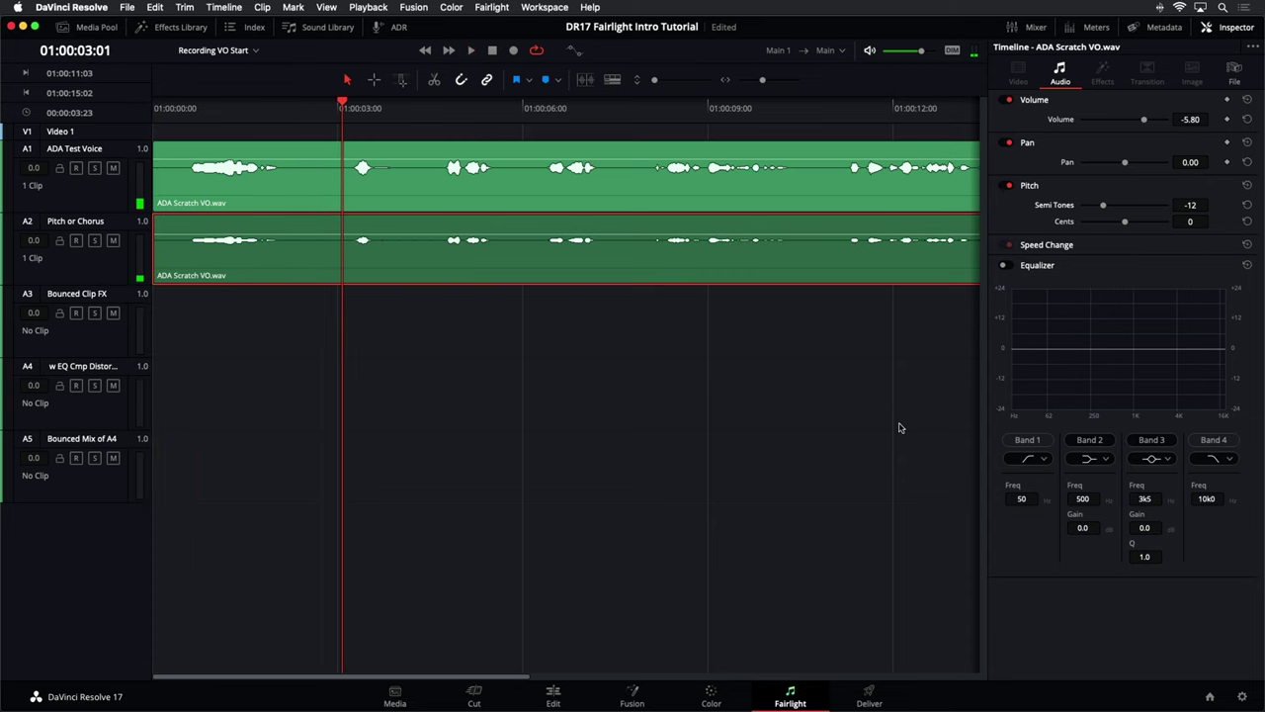
Reset the A2 clip's pitch to 0 semitones and restore its volume to 0.00
left_click(1246, 185)
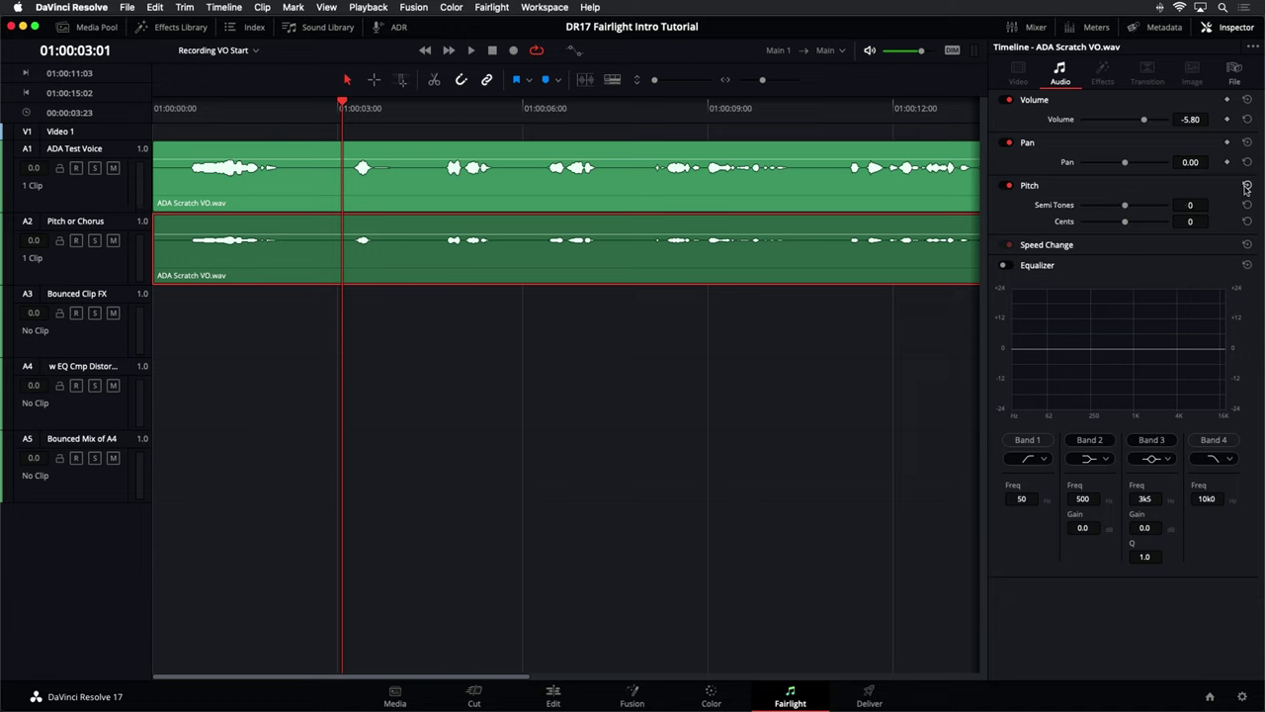
left_click(1248, 187)
mouse_move(399, 227)
left_mouse_down()
mouse_move(393, 243)
mouse_move(397, 226)
left_mouse_up()
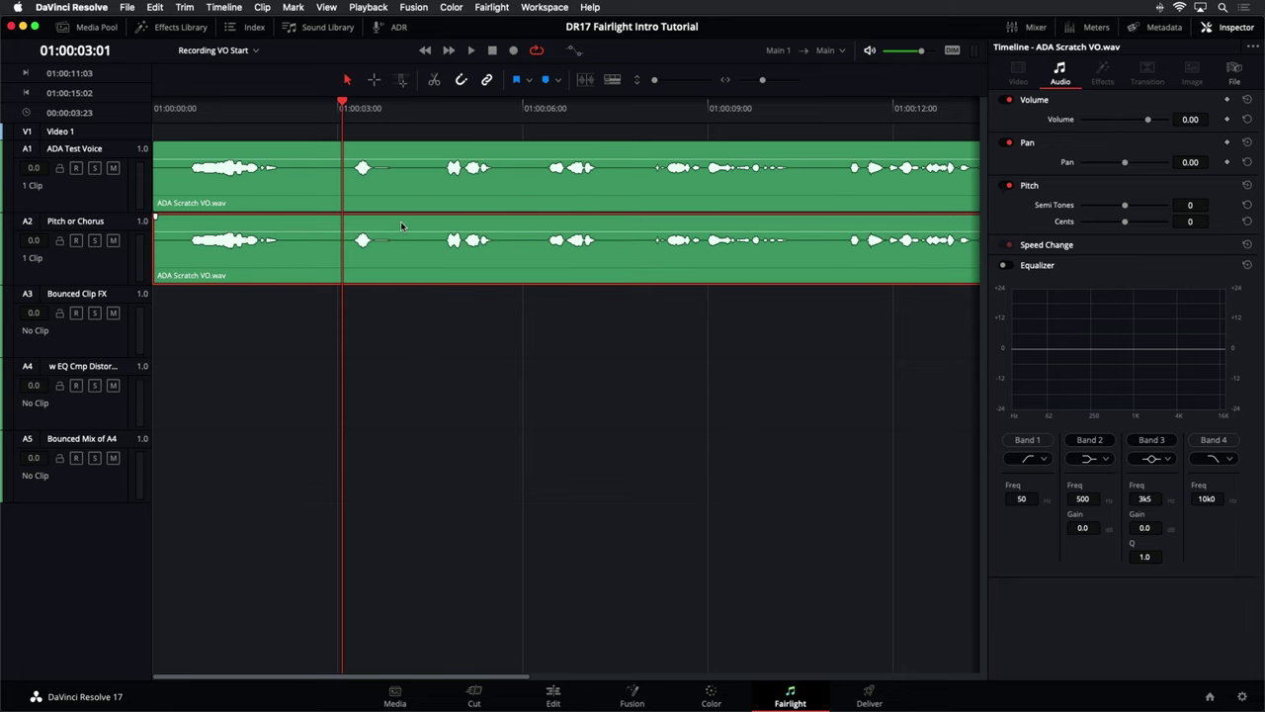
Add the Chorus effect from the Fairlight FX library to the ADA Scratch VO clip on A2
key("super+minus")
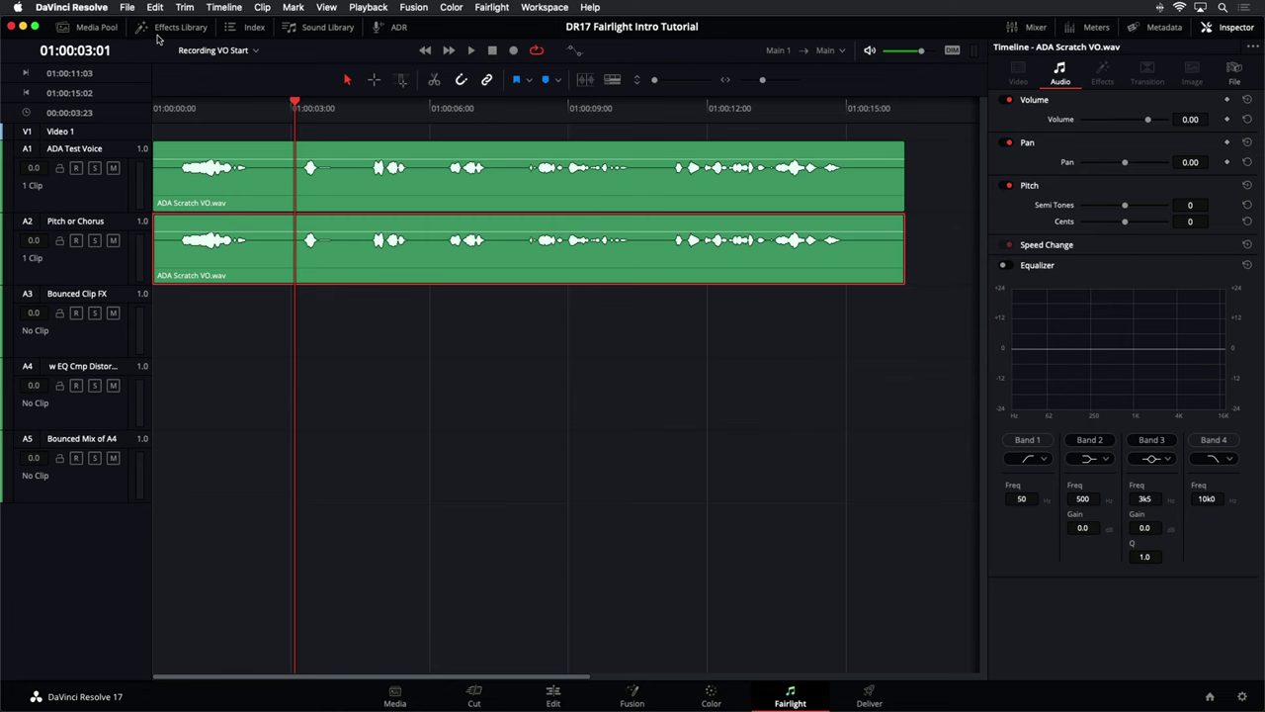
left_click(161, 30)
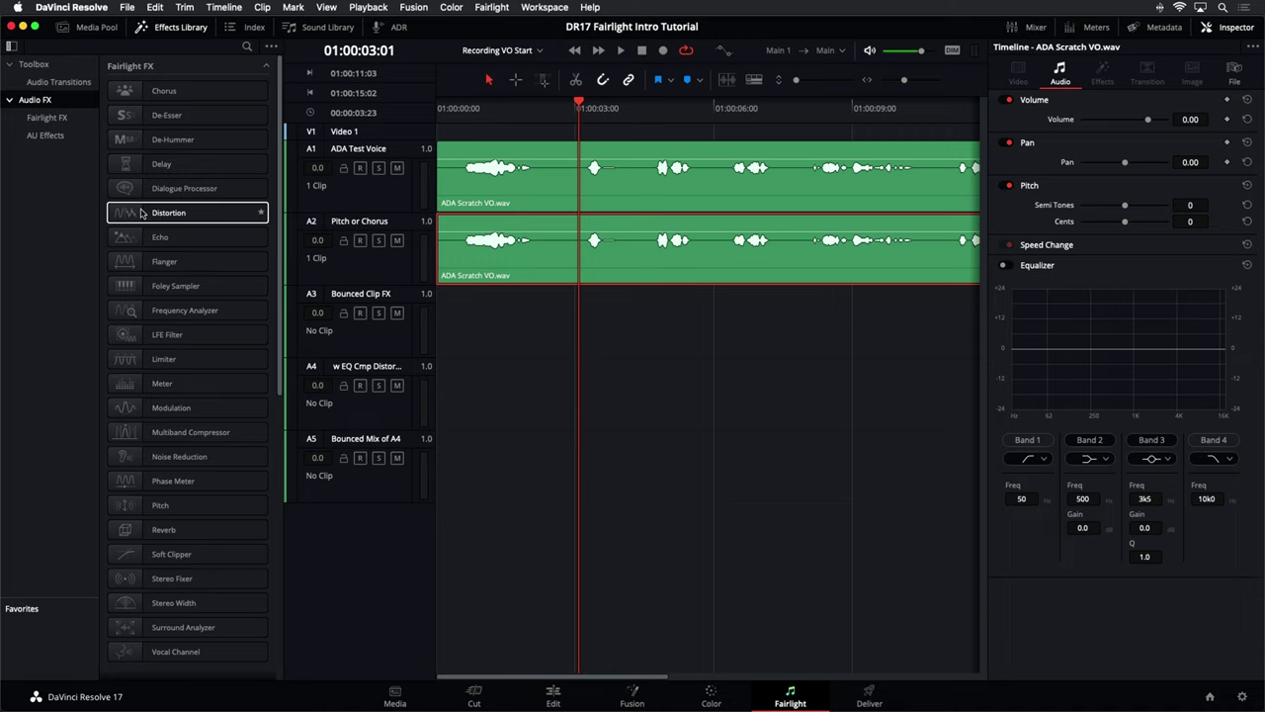
left_click(170, 95)
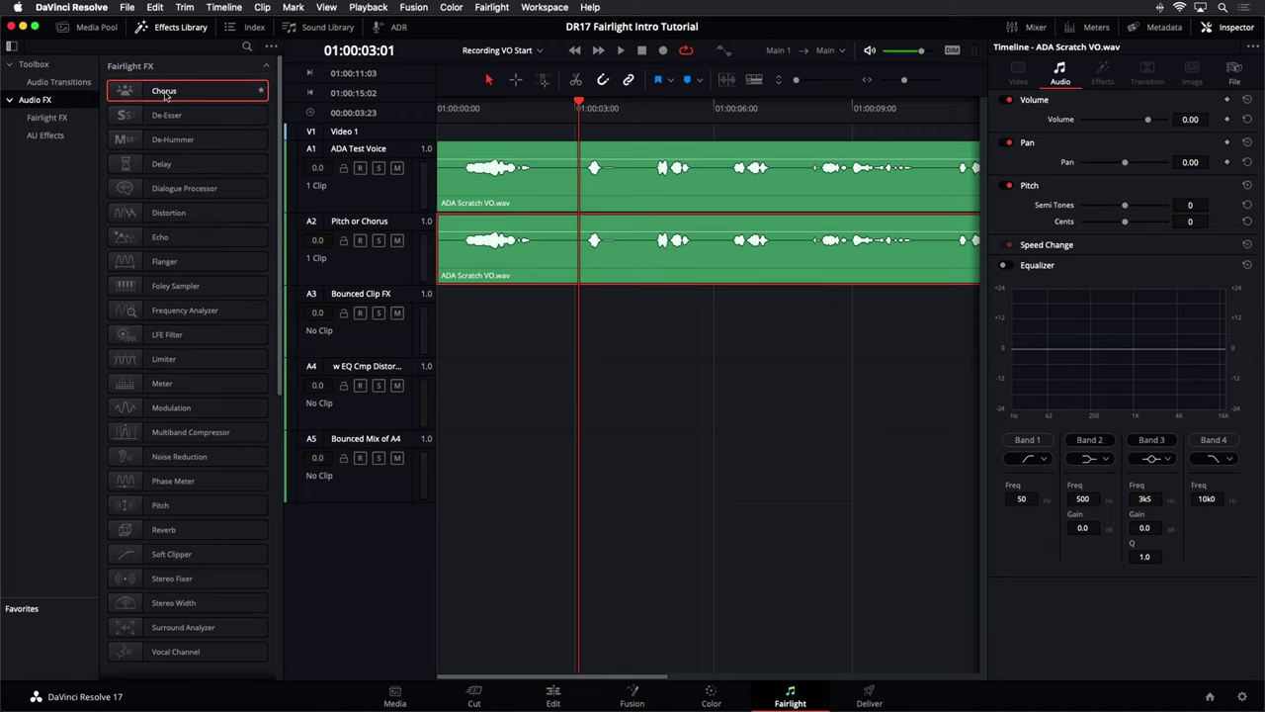
left_click_drag(166, 96, 451, 247)
left_click_drag(209, 96, 508, 276)
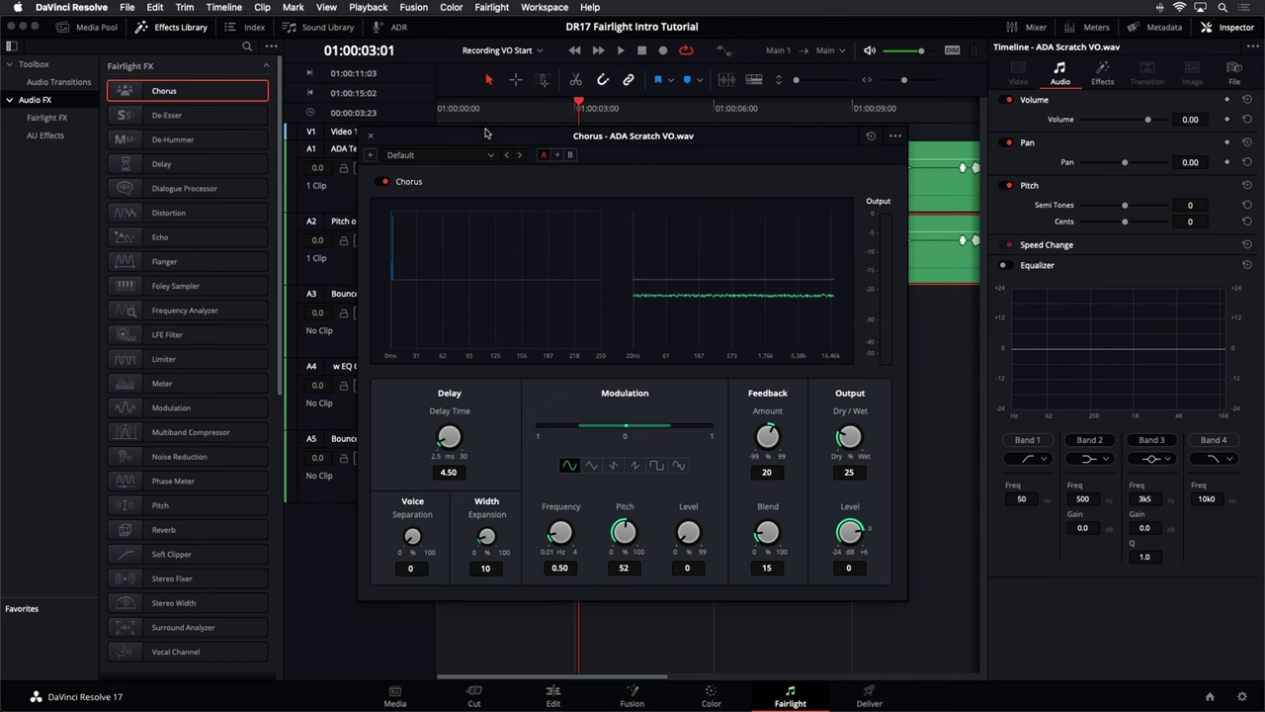
left_click_drag(485, 132, 556, 196)
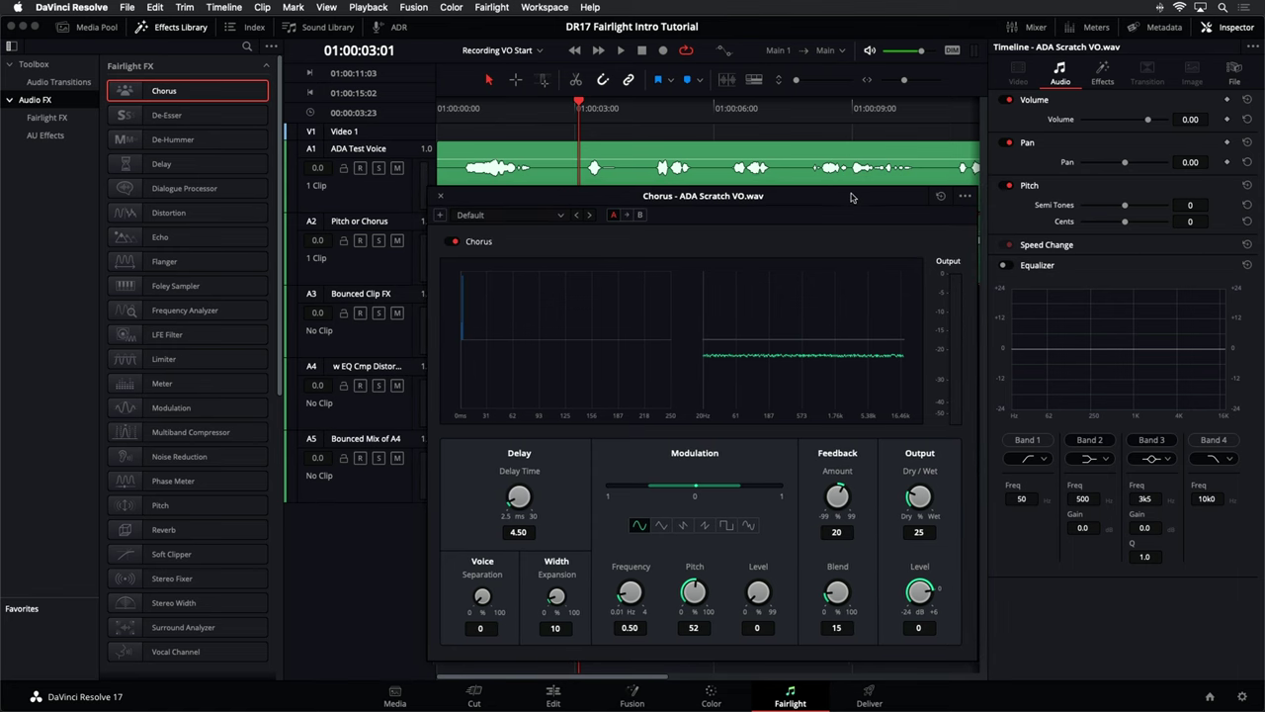
left_click_drag(851, 198, 860, 321)
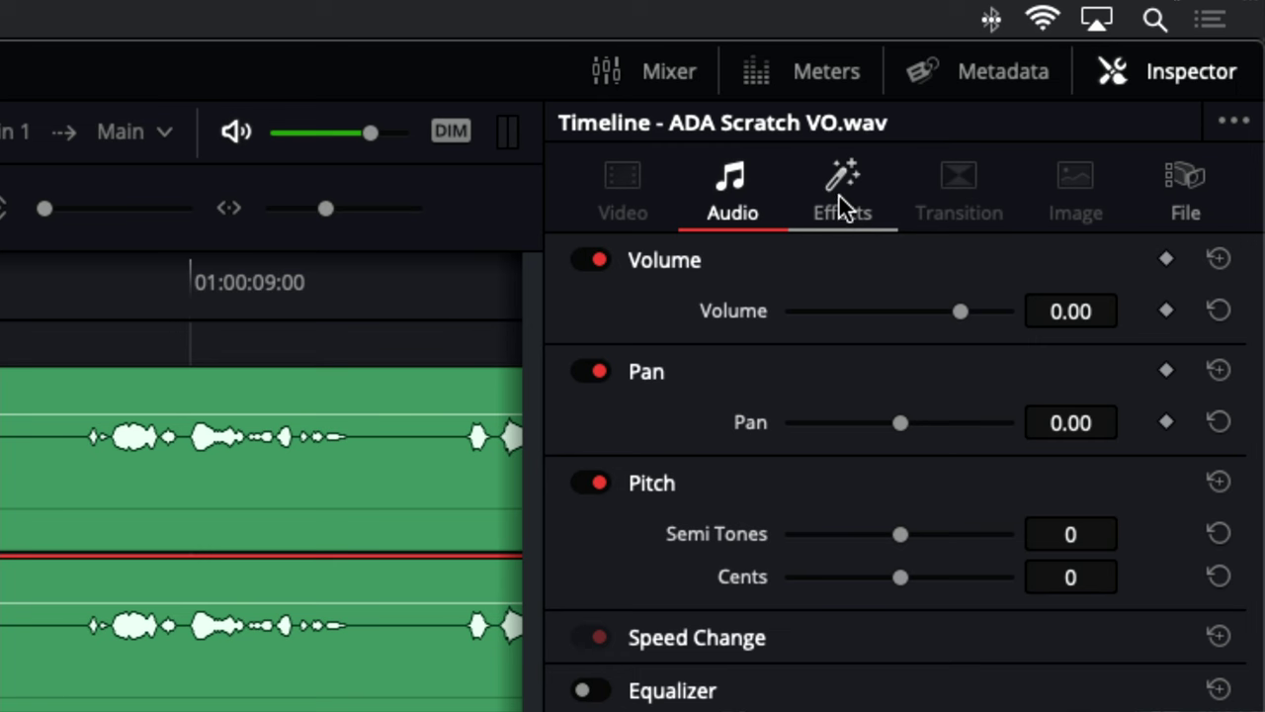
Show the A2 clip's Chorus controls in the Inspector, then close and reopen the effect's custom settings window
left_click(837, 193)
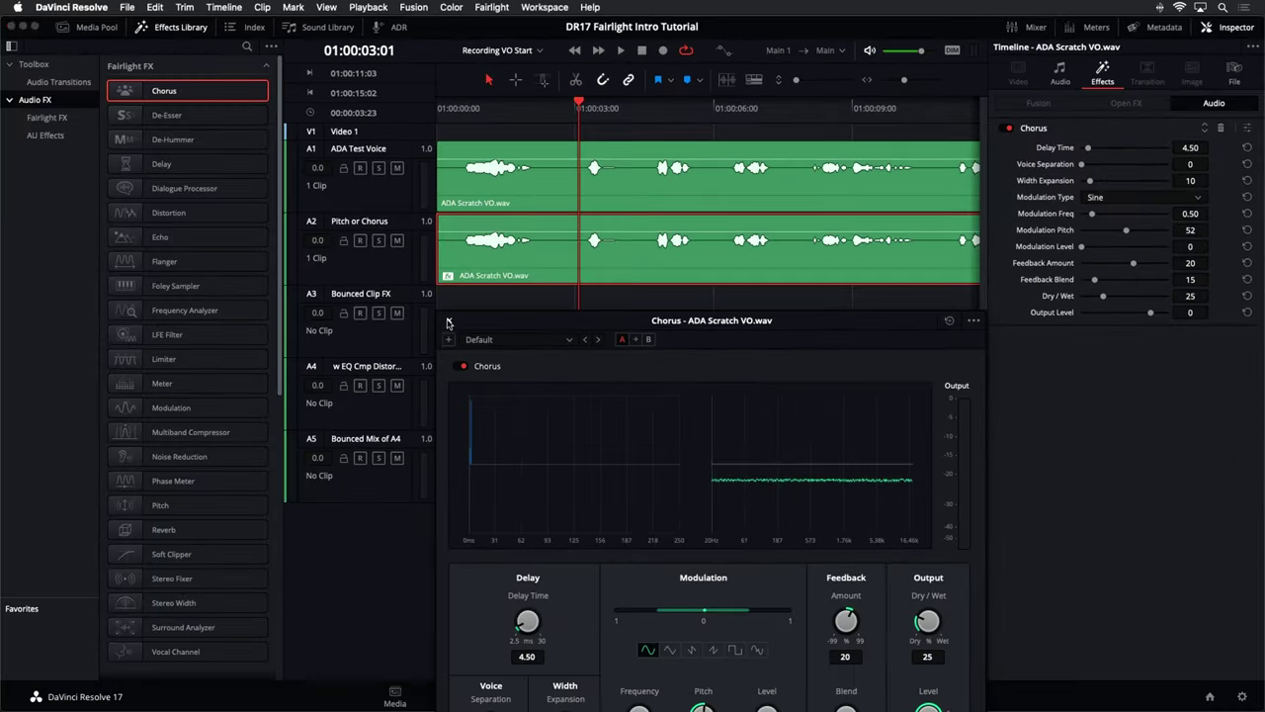
left_click(448, 323)
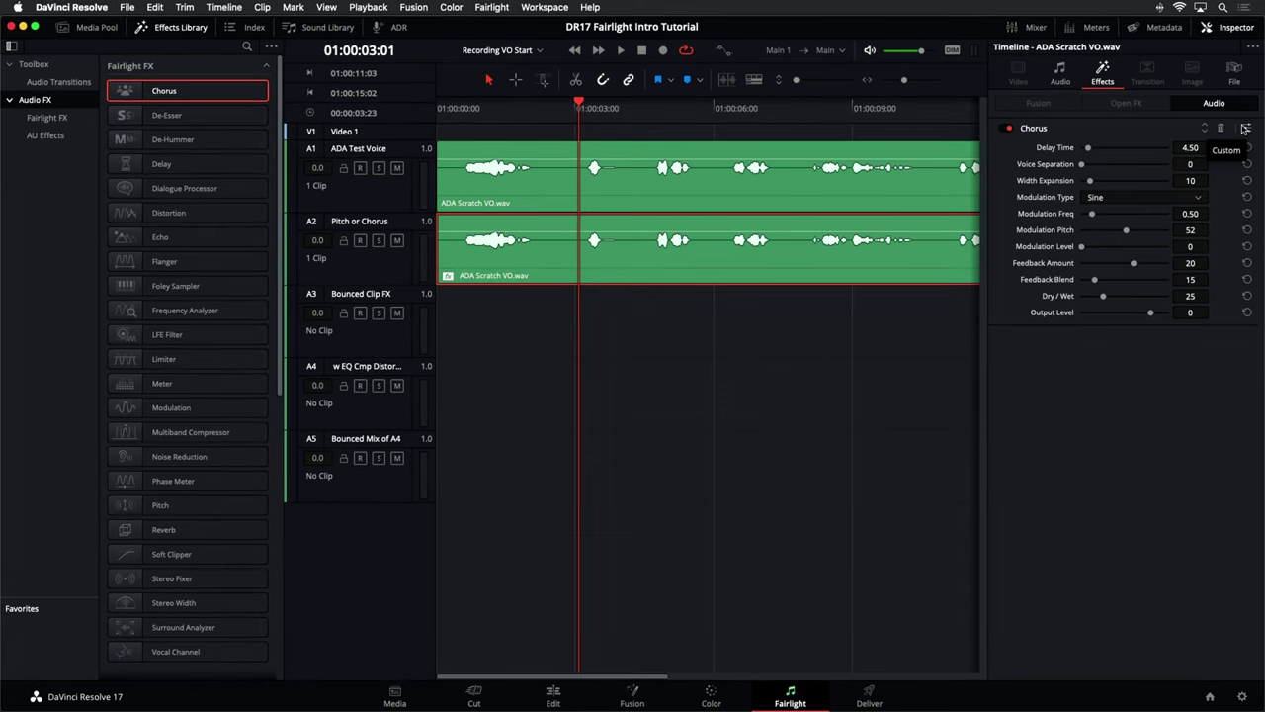
left_click(1245, 129)
left_click_drag(703, 326, 663, 208)
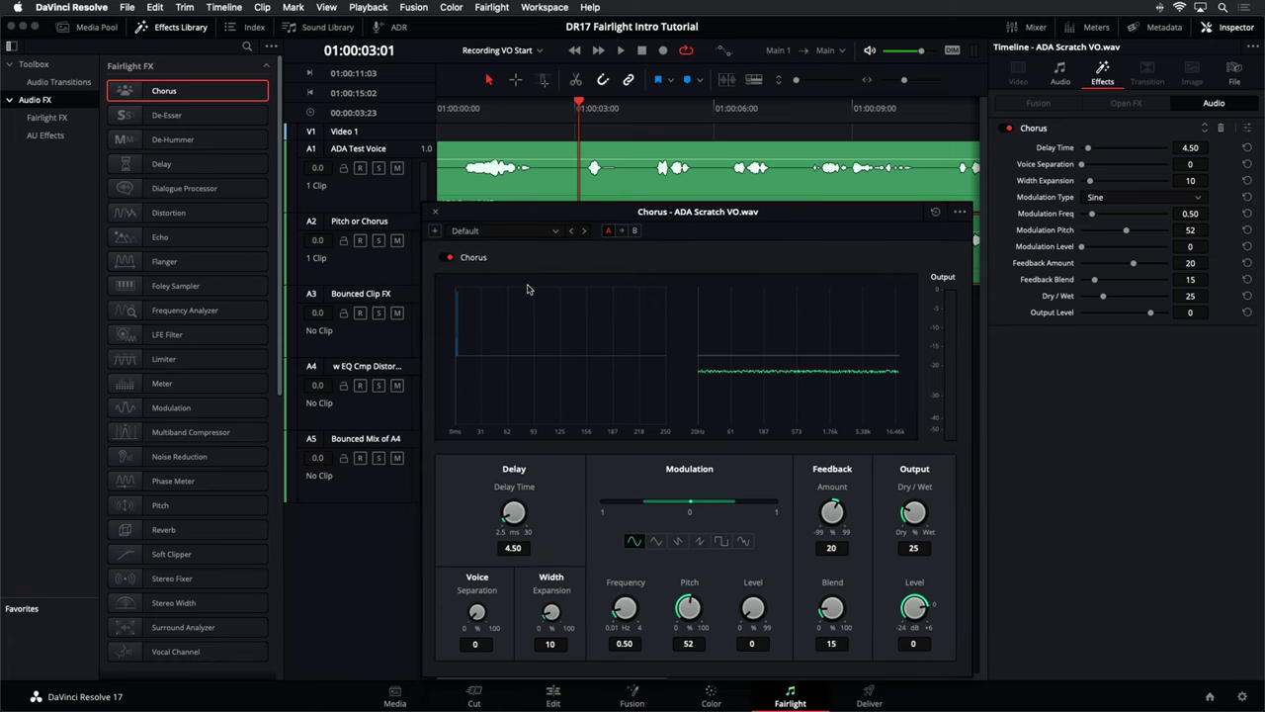
Solo track A2 and play the voice with the Default Chorus preset
left_click(557, 232)
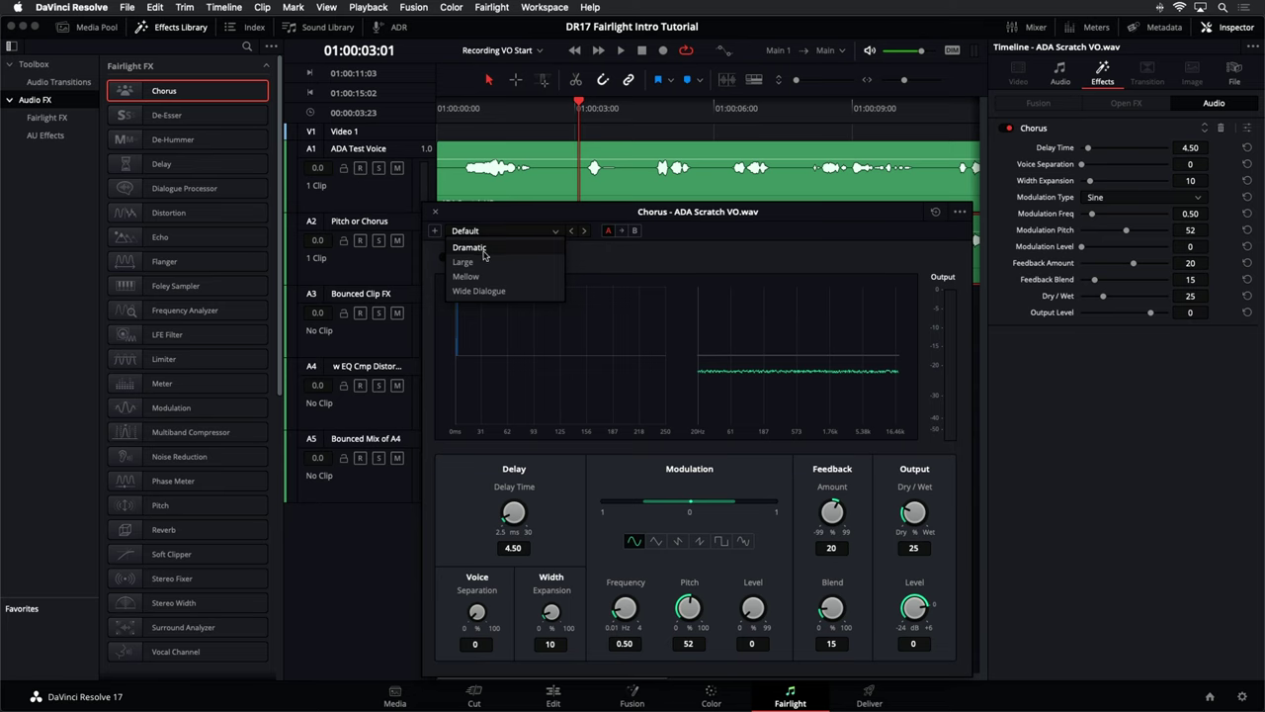
left_click(535, 220)
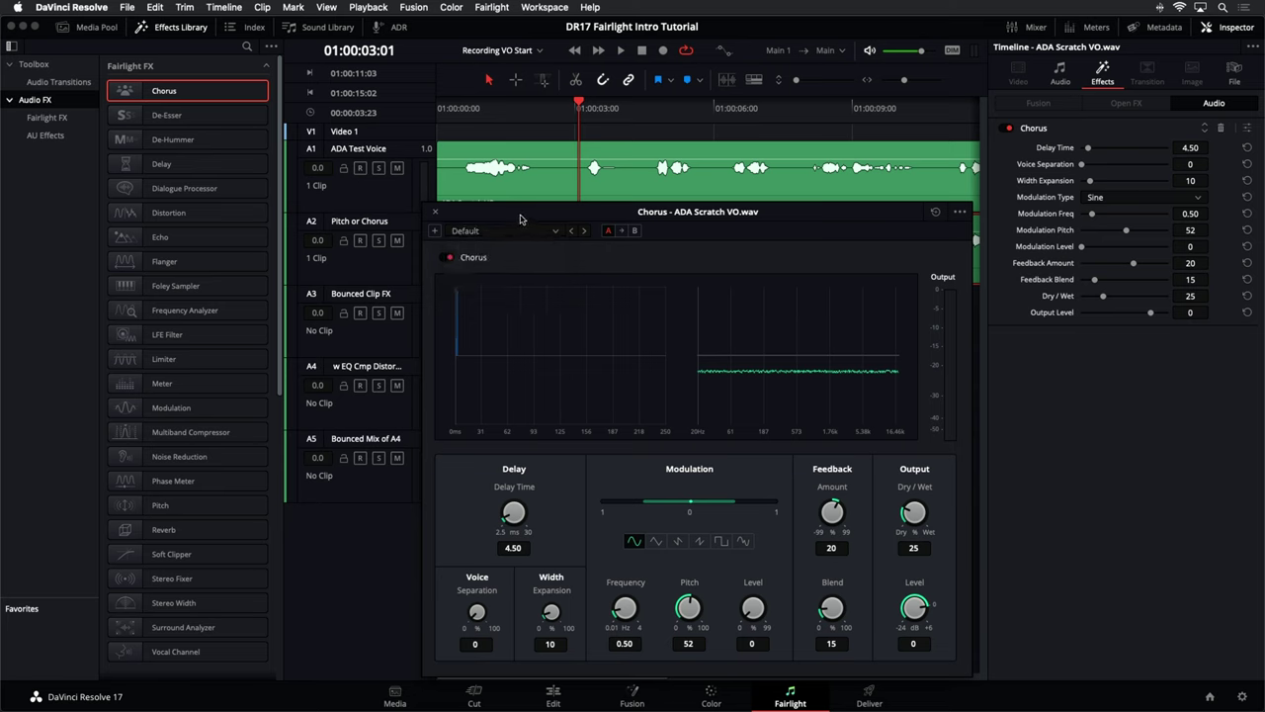
key("space")
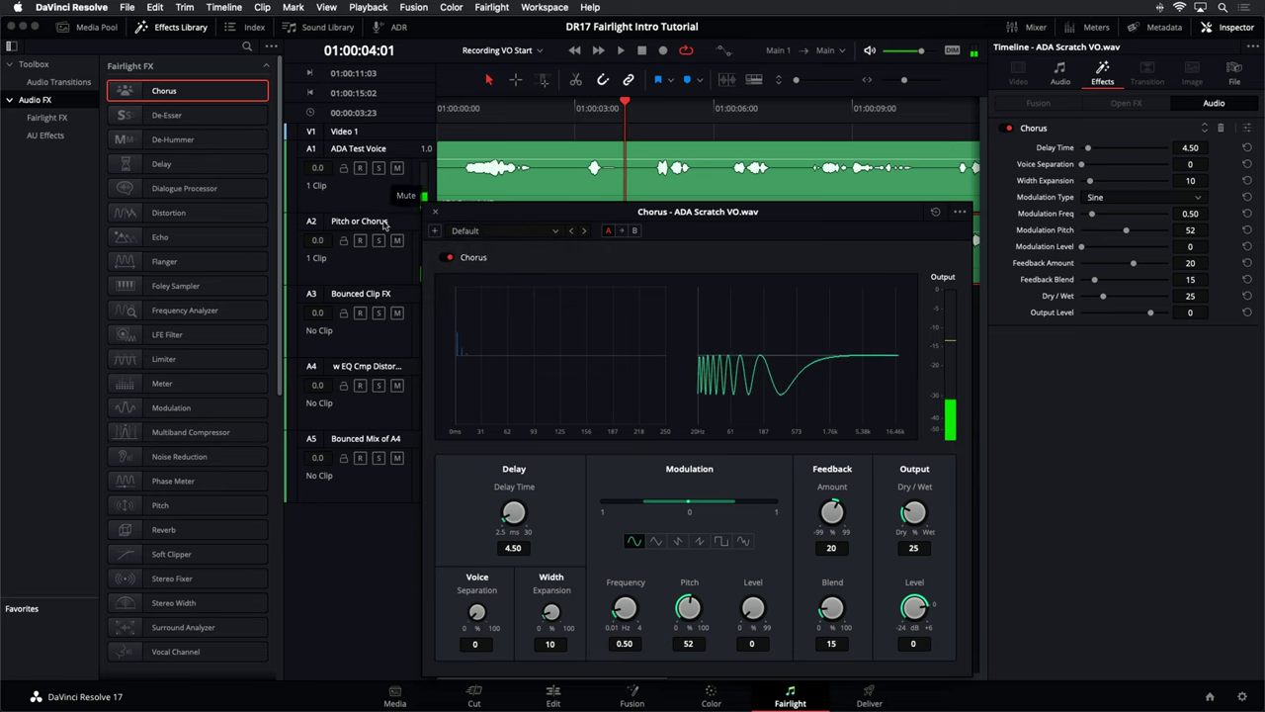
left_click(378, 242)
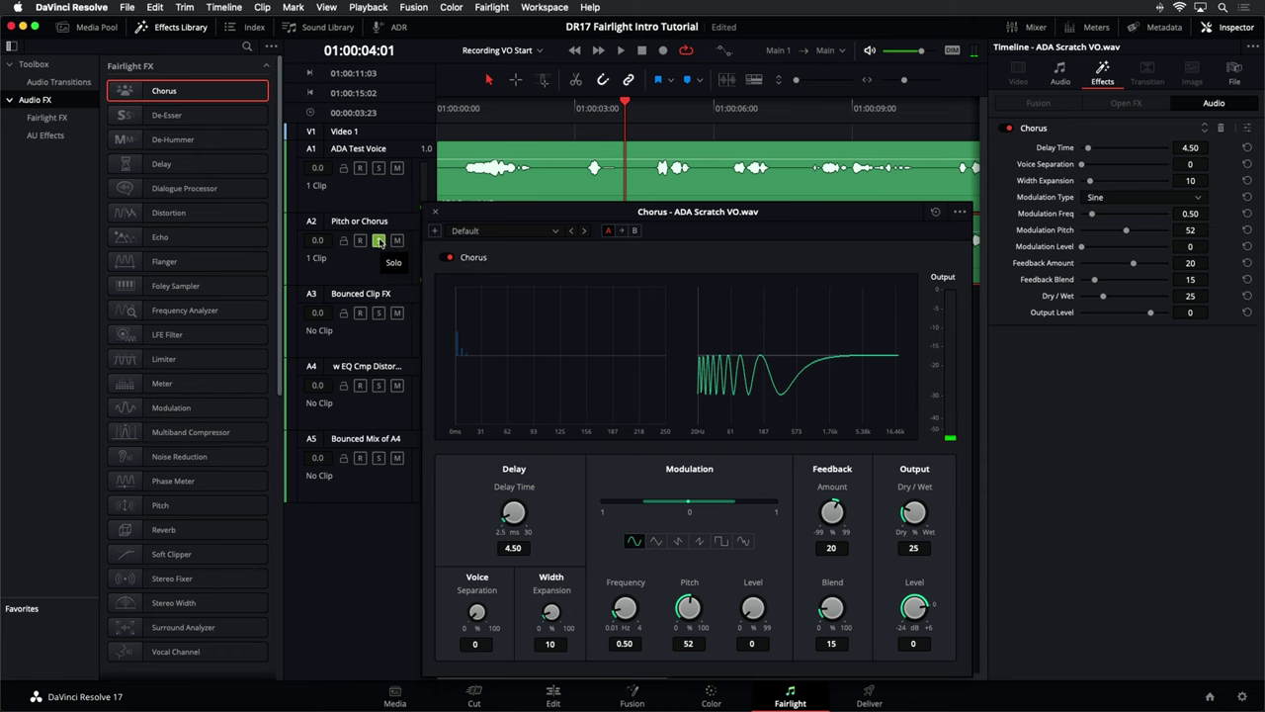
mouse_move(450, 220)
left_mouse_down()
mouse_move(458, 297)
mouse_move(459, 213)
left_mouse_up()
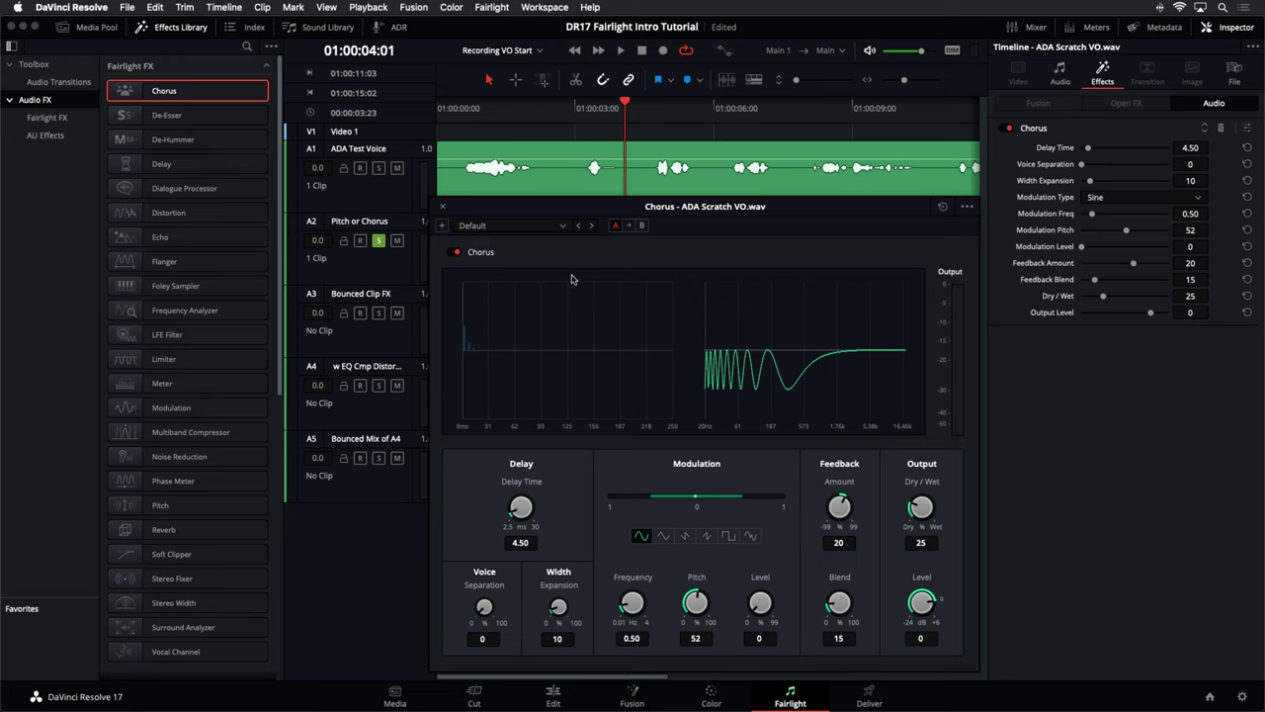
key("space")
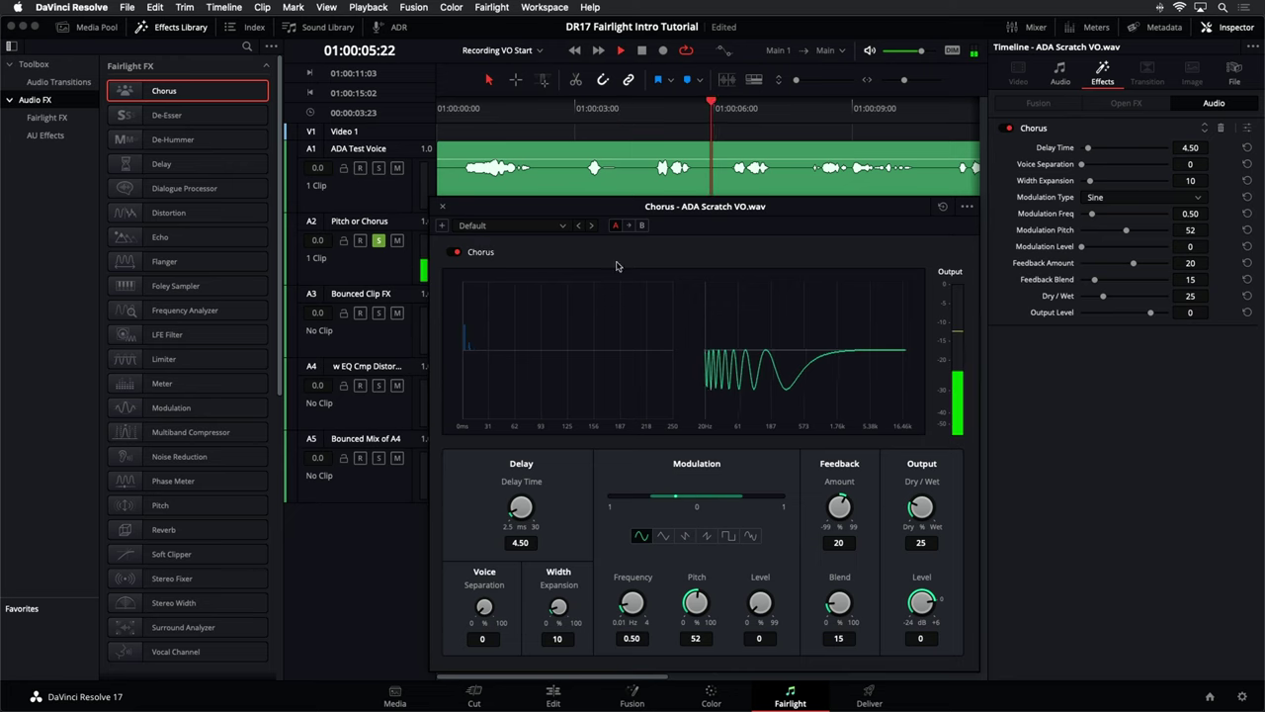
Apply the Dramatic preset to the A2 clip's Chorus effect during playback
left_click(532, 225)
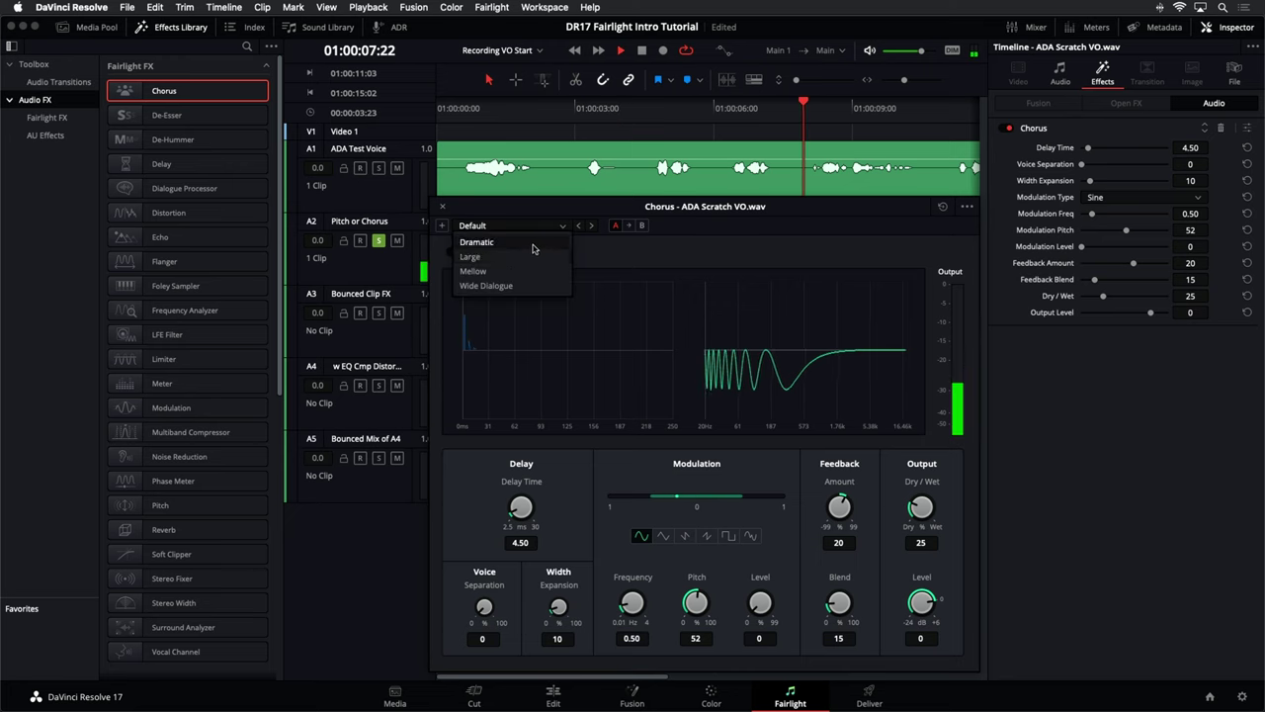
left_click(532, 248)
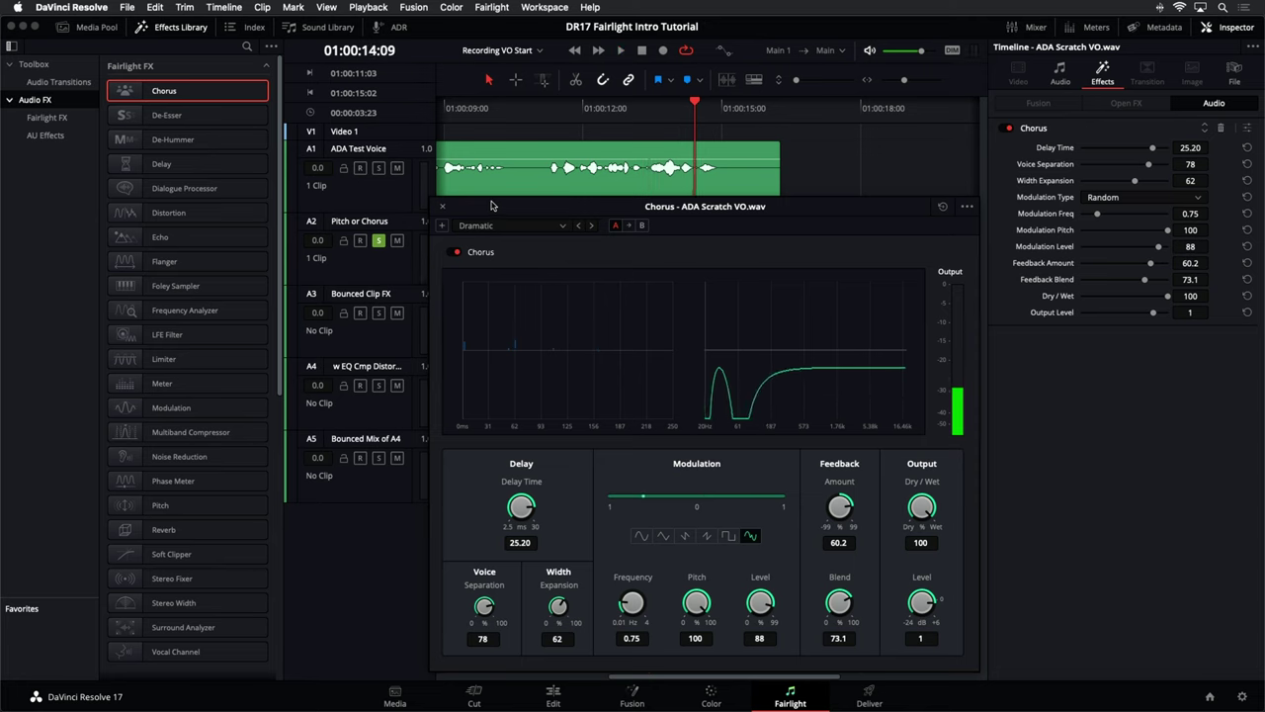
left_click_drag(531, 211, 534, 160)
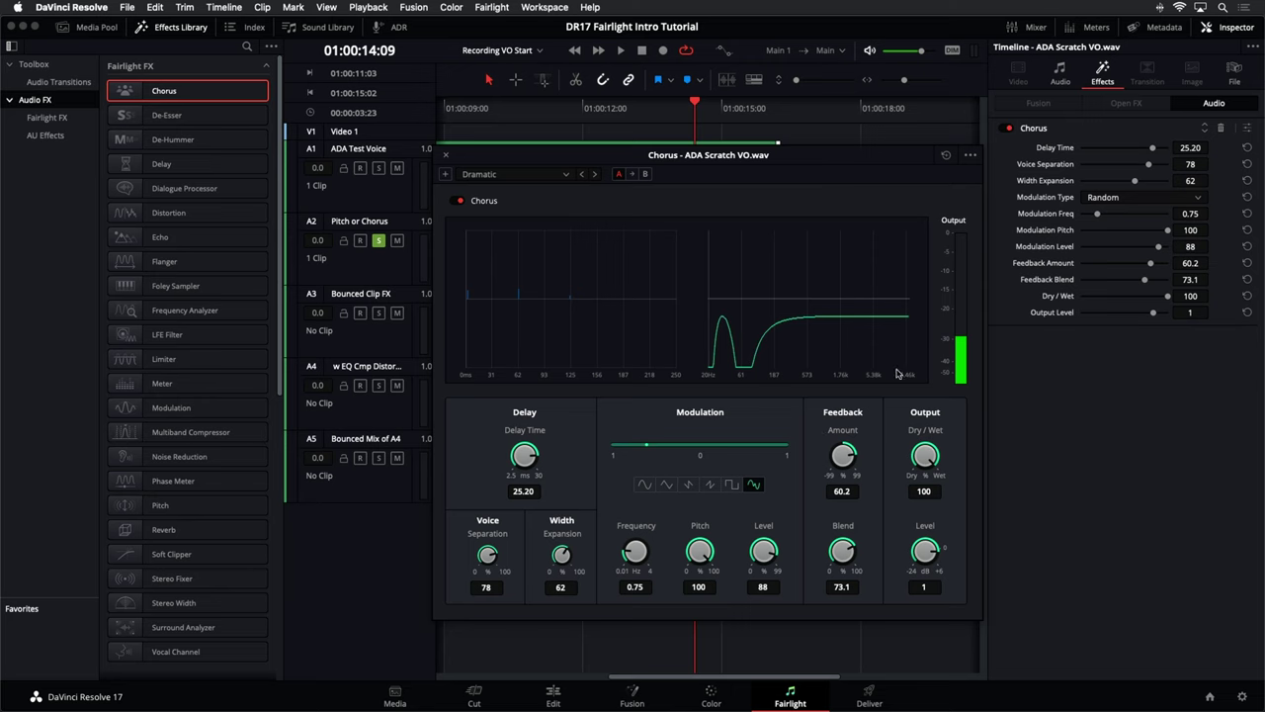
Try the Chorus Dry/Wet control, resetting it to 25 and returning it to 100
left_click(568, 175)
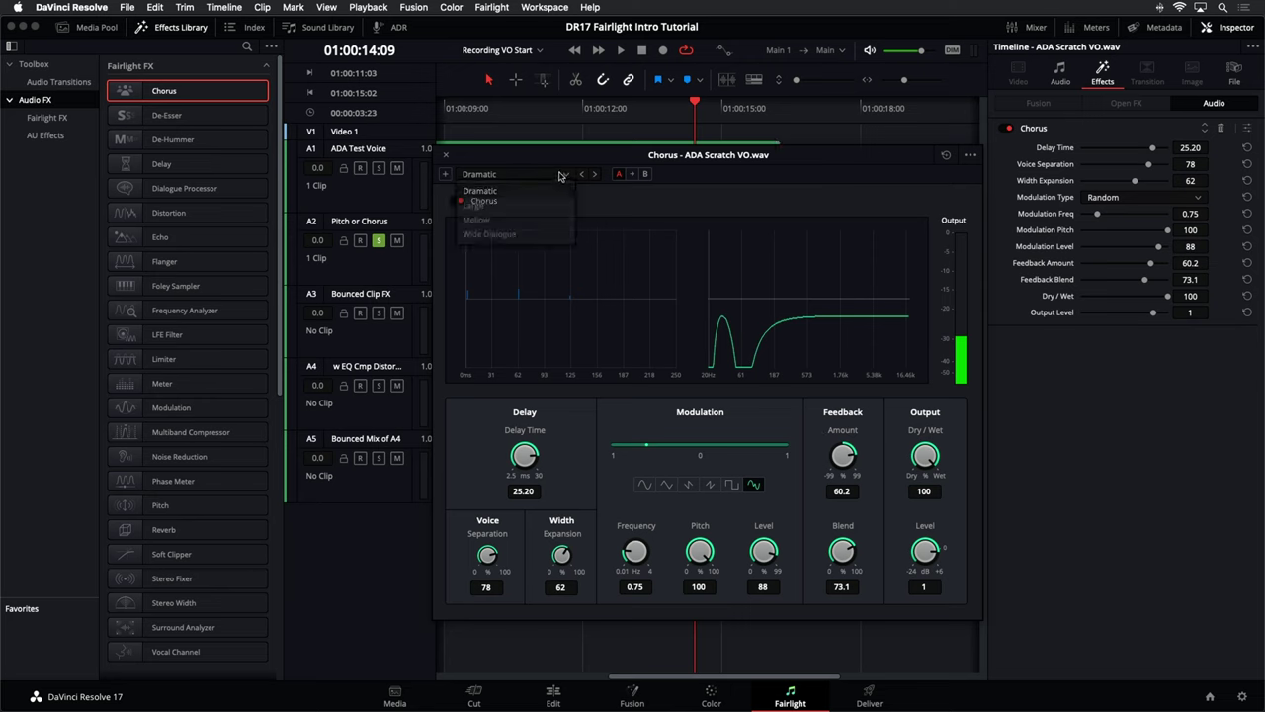
left_click(558, 179)
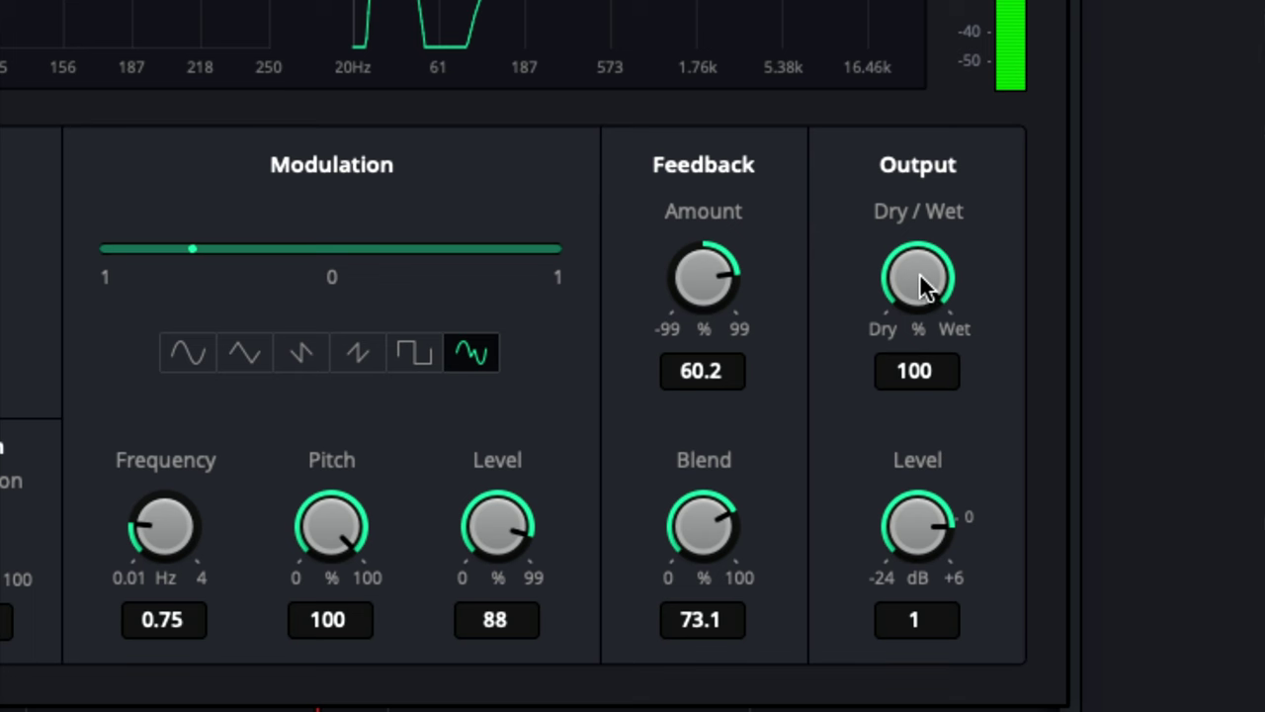
left_click_drag(927, 456, 855, 445)
left_click_drag(736, 252, 836, 268)
double_click(917, 274)
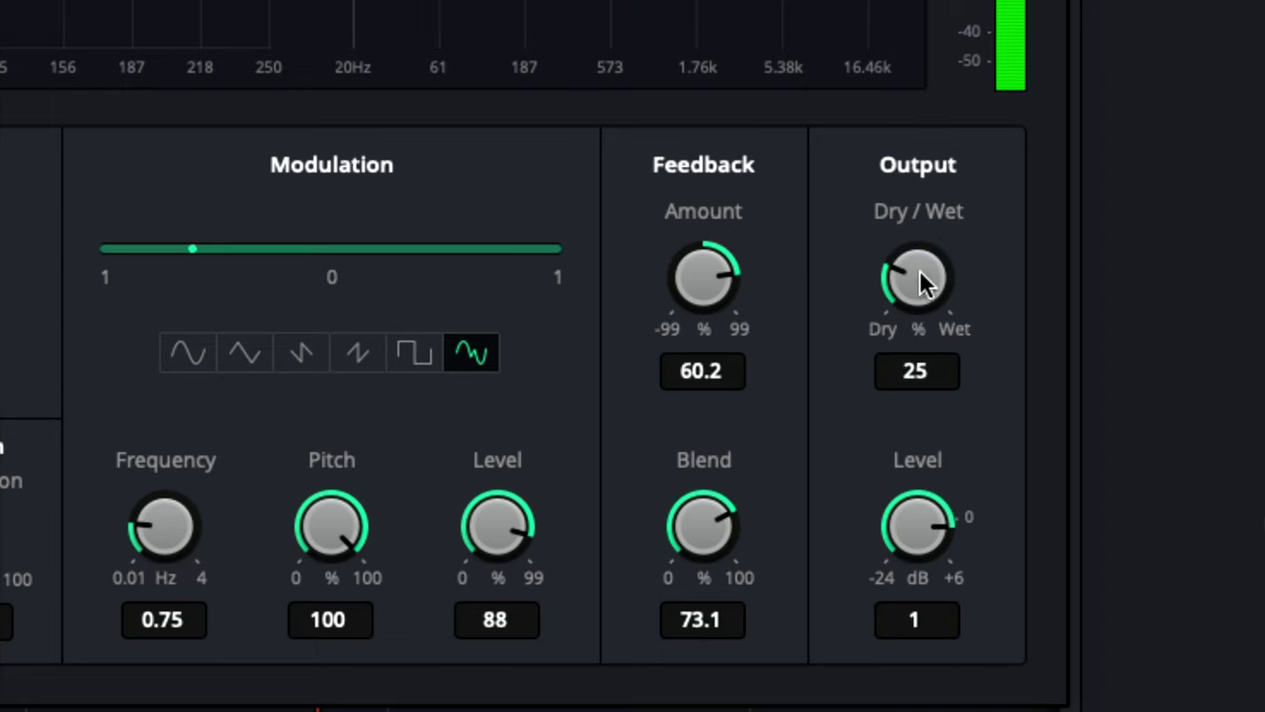
left_click_drag(923, 280, 1264, 393)
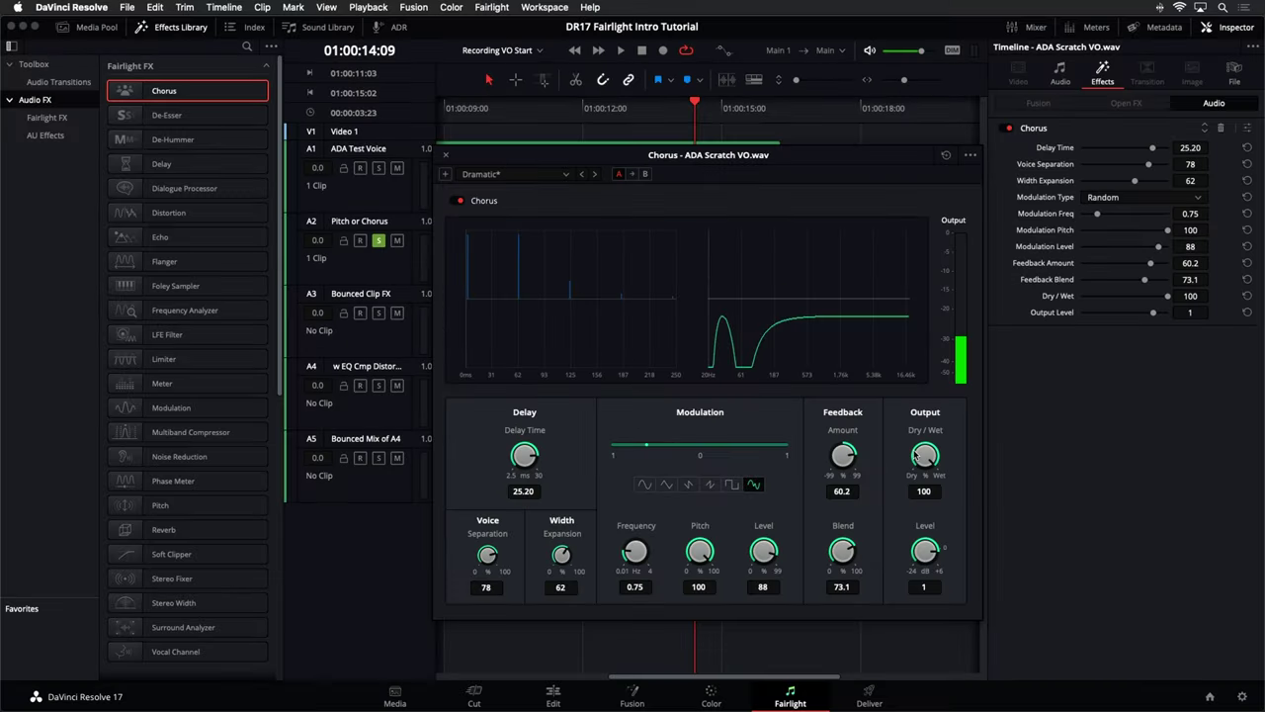
Play the soloed voice while lowering the Chorus Dry/Wet to 58.8, then close the Chorus window
key("space")
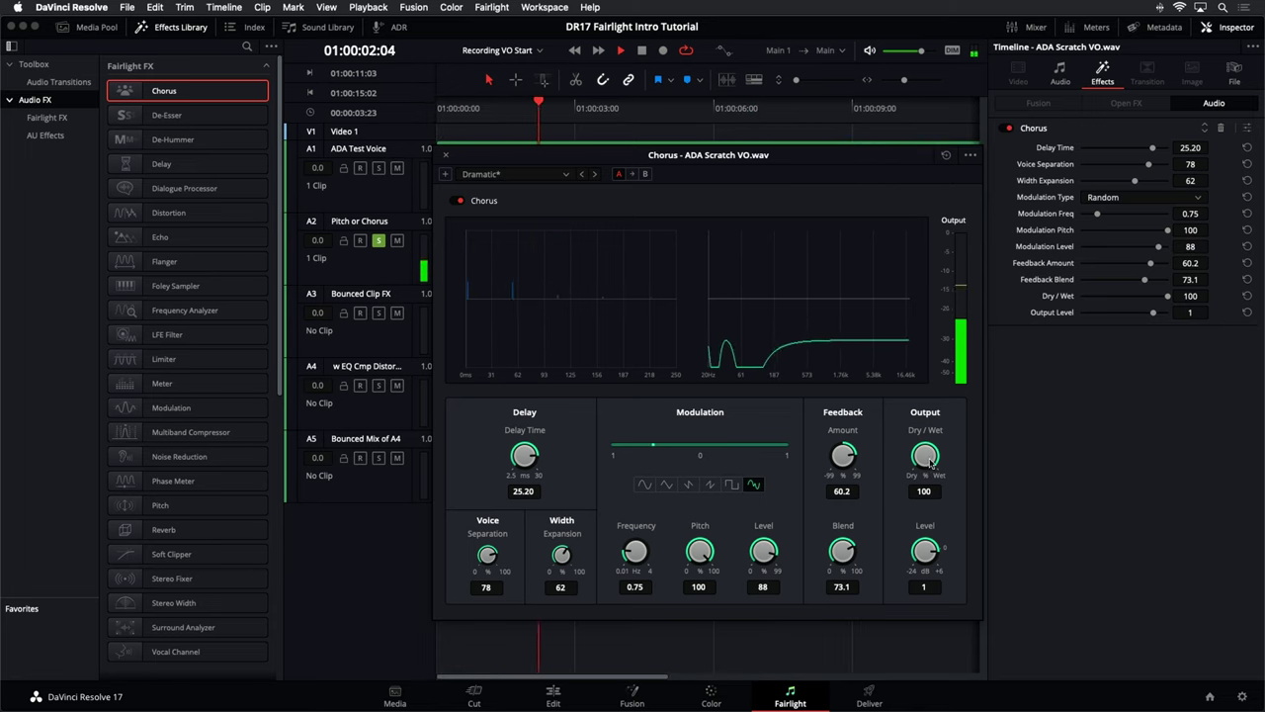
left_click_drag(930, 463, 833, 451)
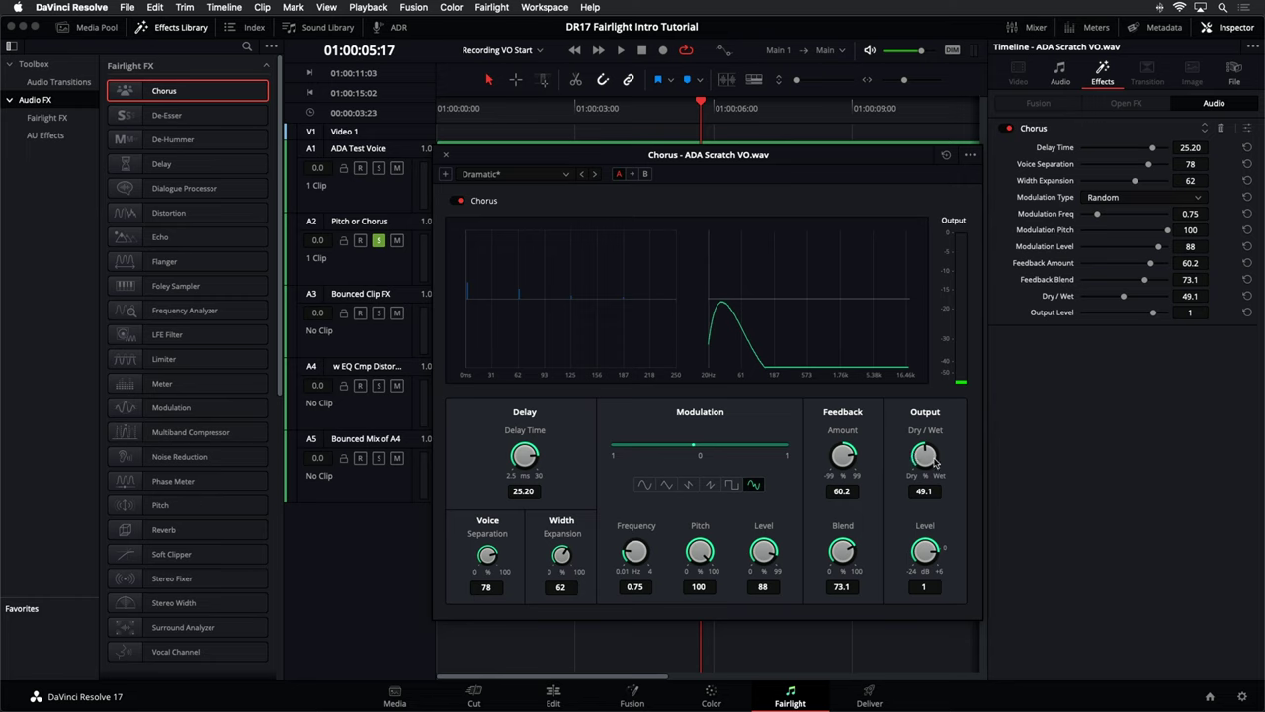
left_click_drag(931, 459, 950, 458)
key("space")
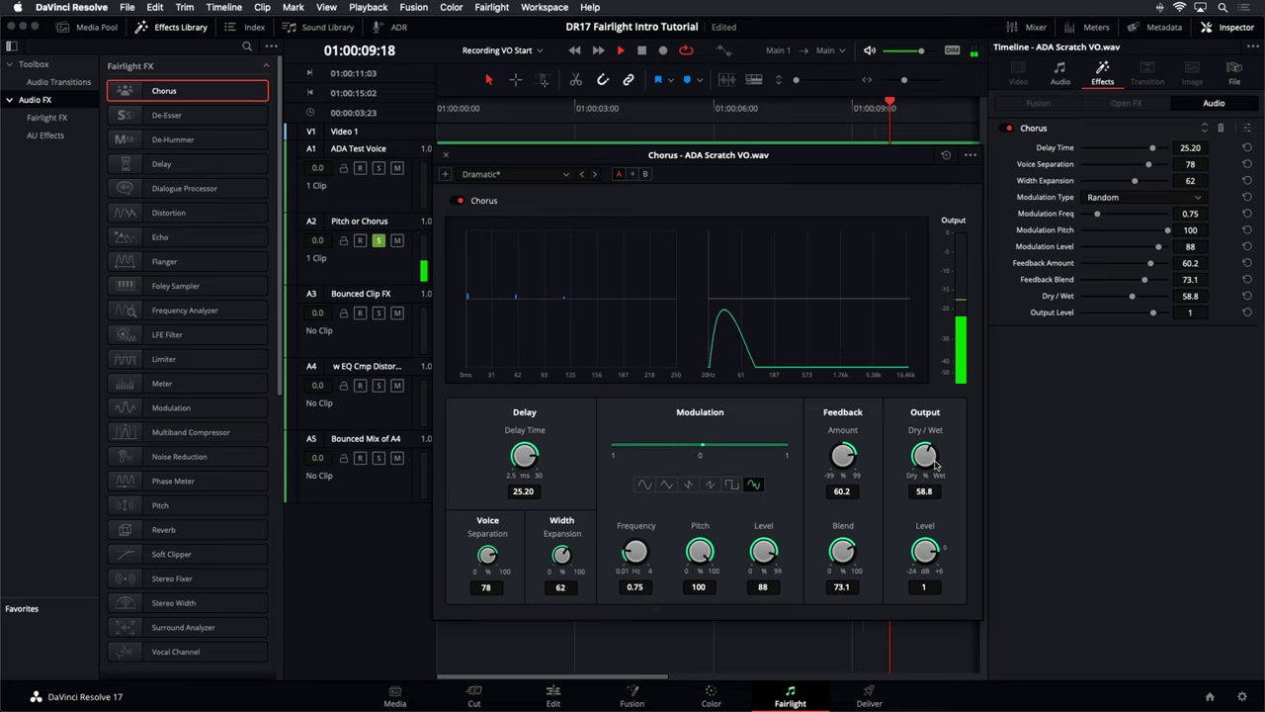
key("space")
left_click(446, 157)
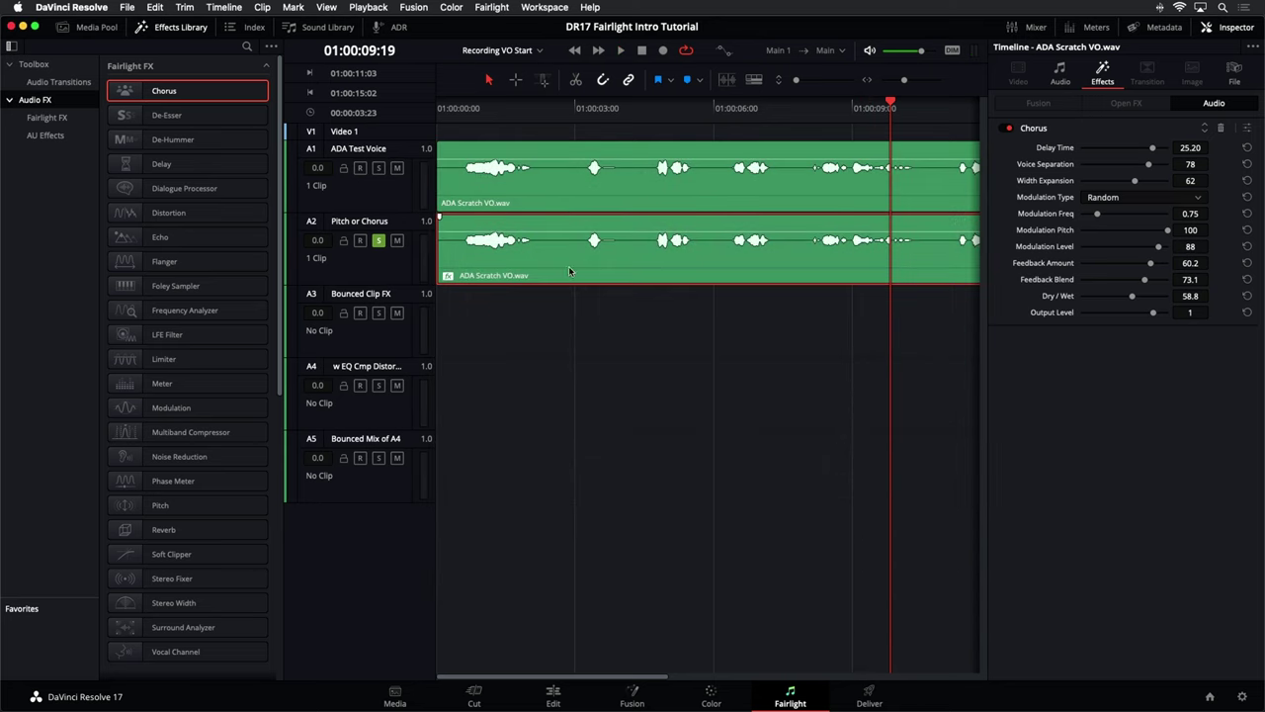
Play the A2 voice, lower the clip's pitch to -1 semitone, and play it again
key("shift+z")
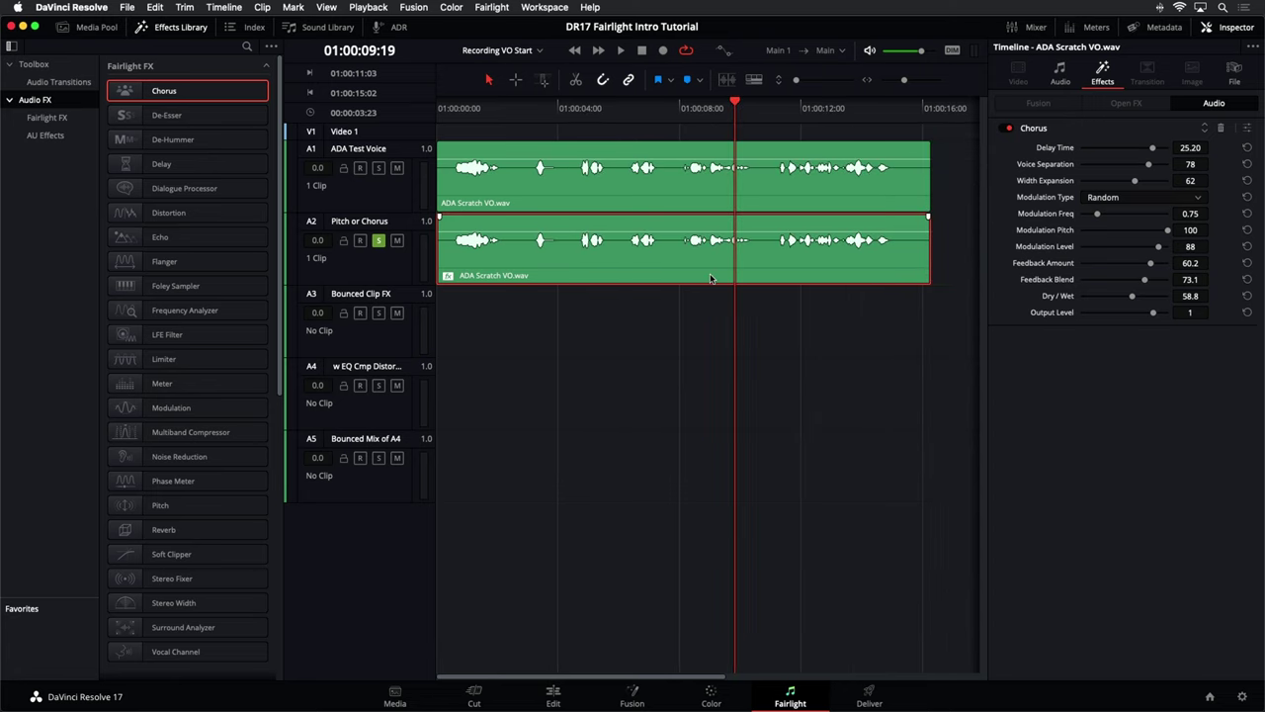
key("space")
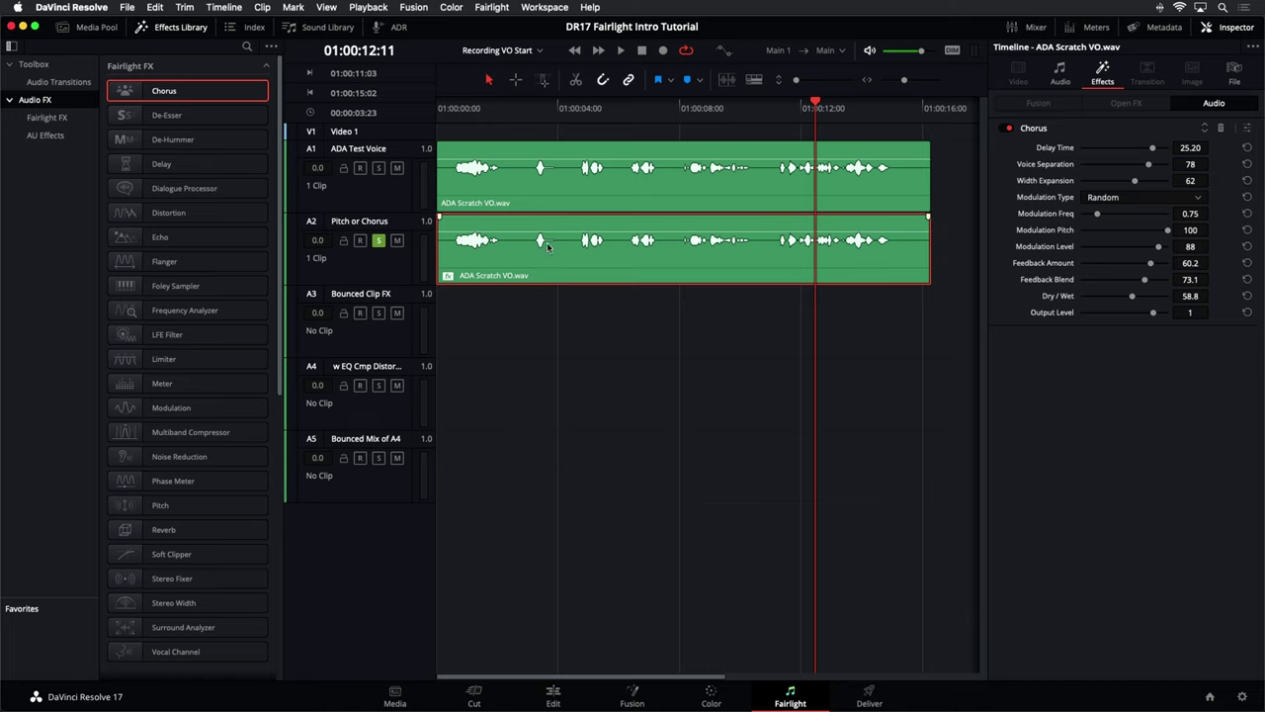
left_click(1059, 80)
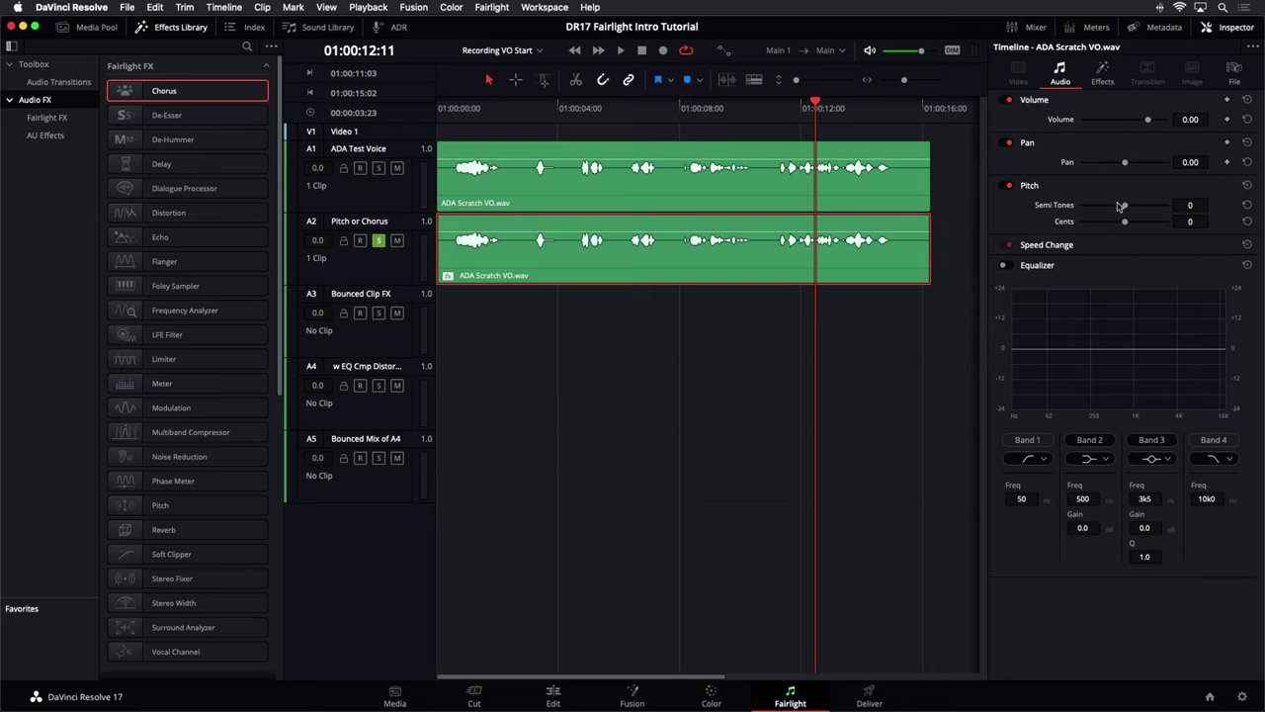
left_click_drag(1124, 209, 1123, 206)
key("space")
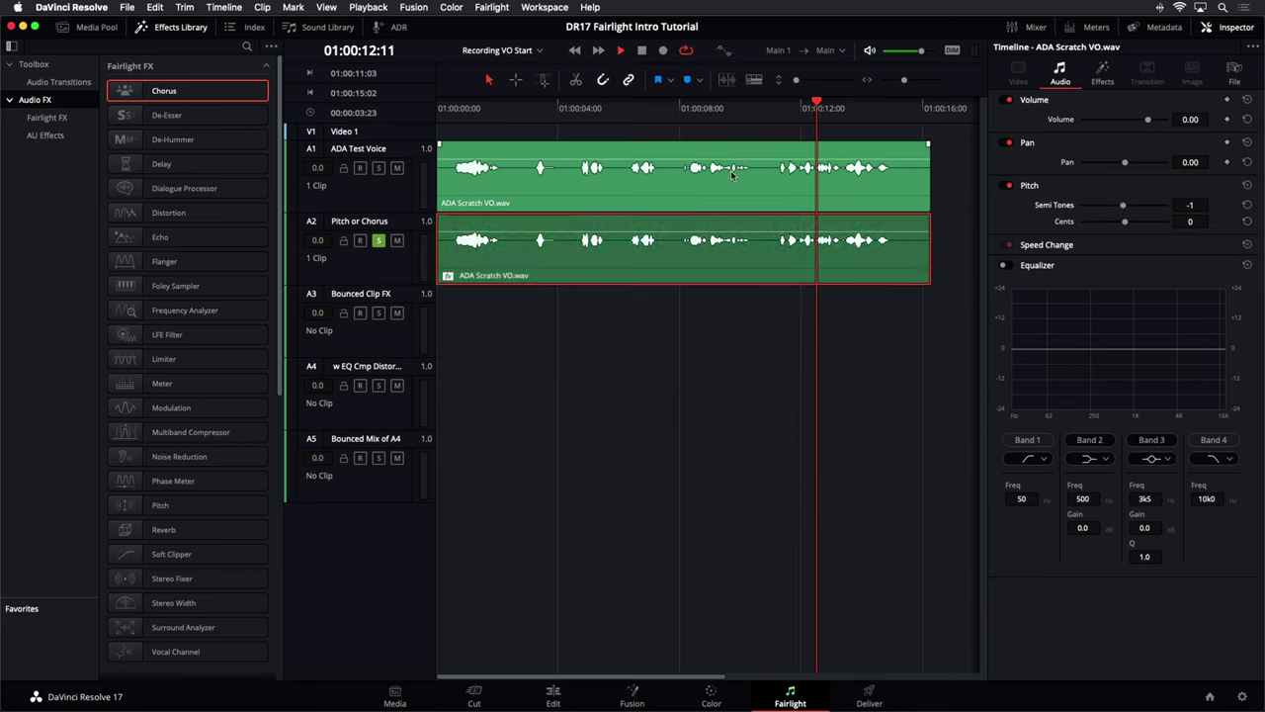
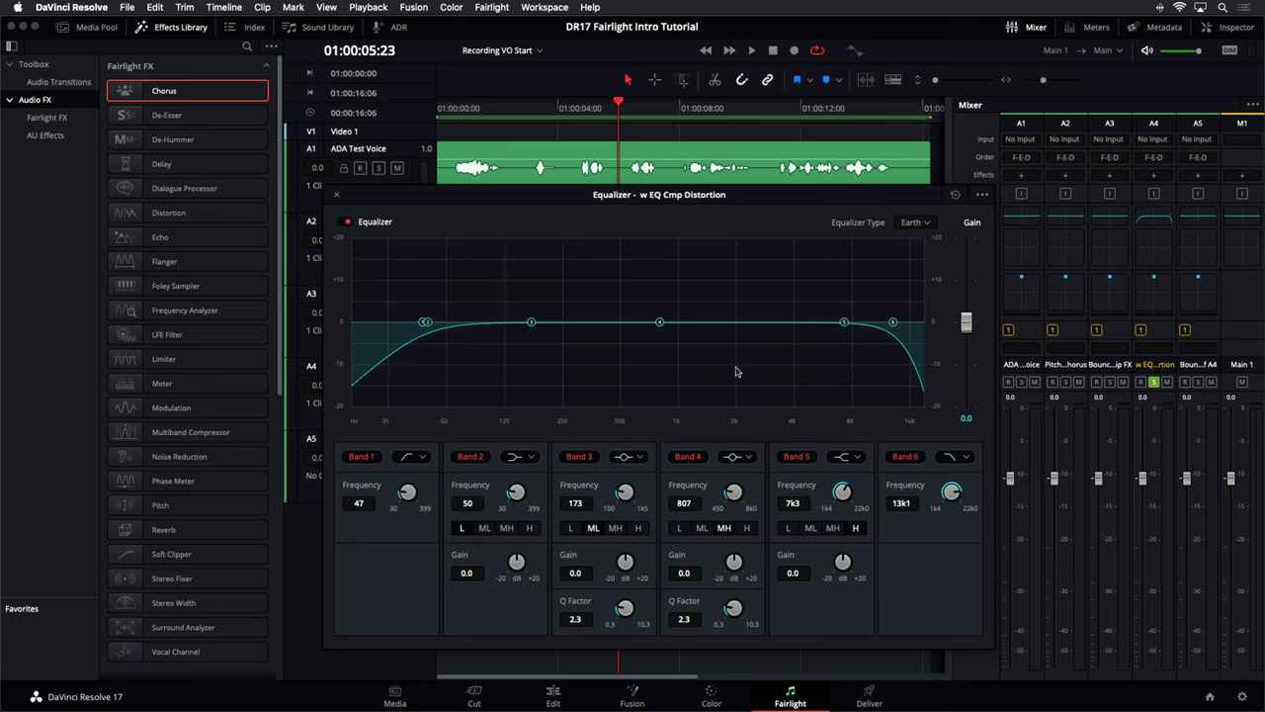
In the A4 track equalizer, set the Band 6 frequency to 7k3 and raise the gain to 1.8 while playing the voice
left_click_drag(893, 324, 845, 324)
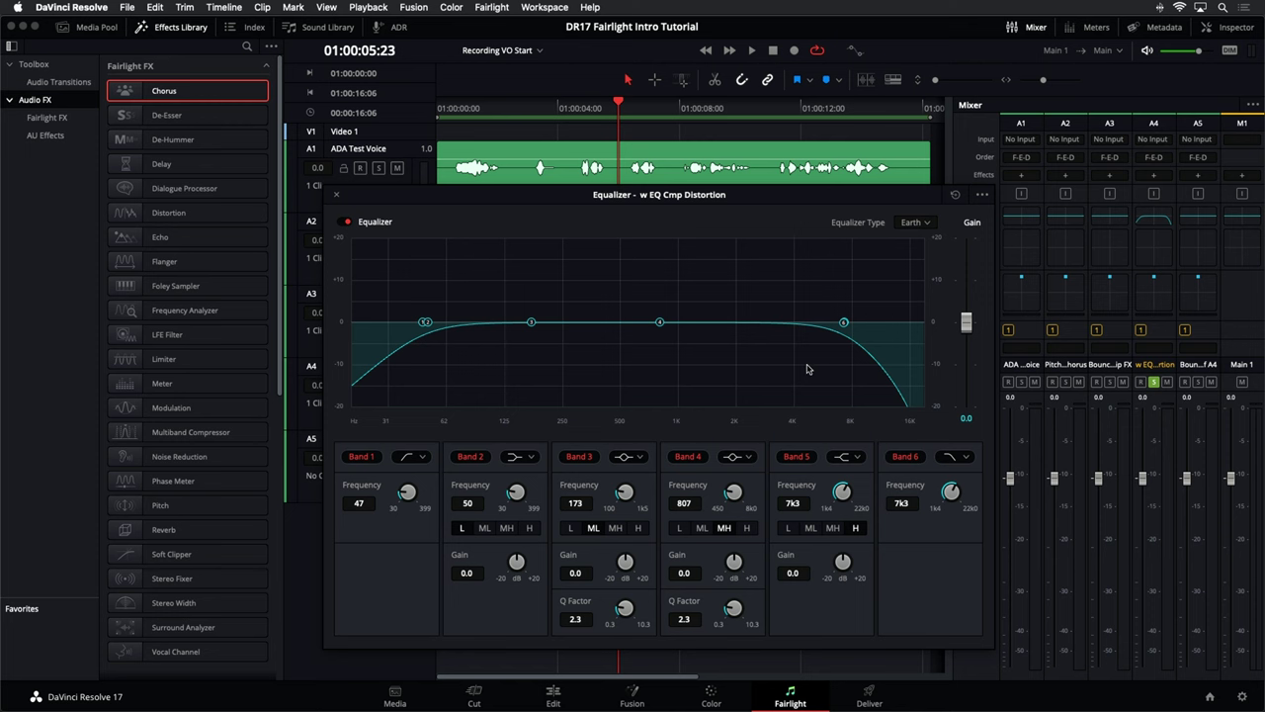
mouse_move(554, 203)
left_mouse_down()
mouse_move(556, 375)
mouse_move(561, 202)
left_mouse_up()
key("space")
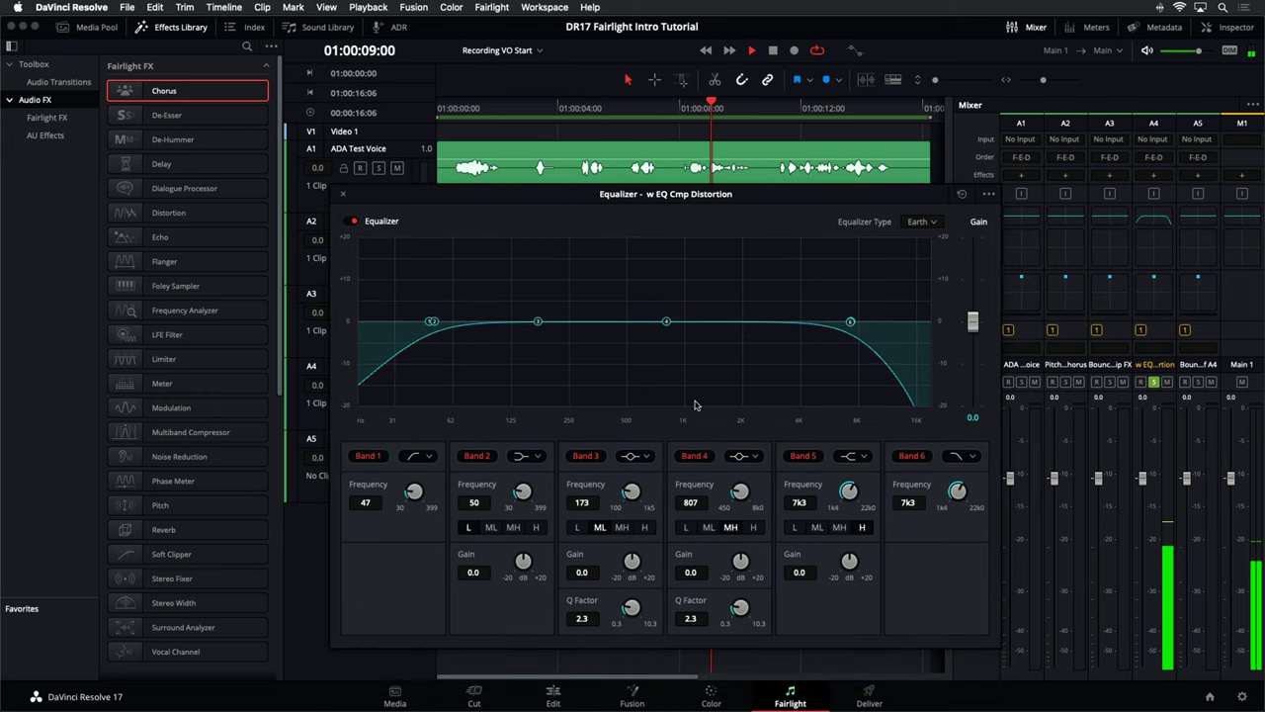
mouse_move(973, 327)
left_mouse_down()
mouse_move(968, 283)
mouse_move(969, 317)
left_mouse_up()
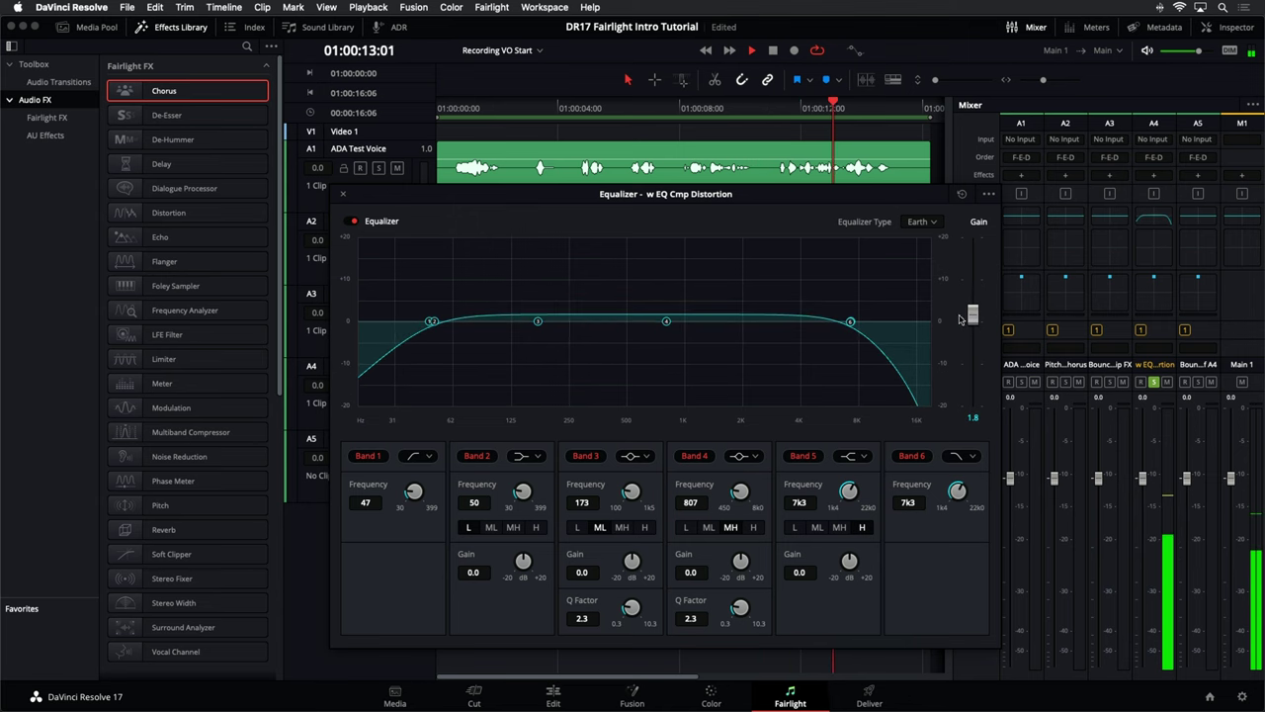
key("space")
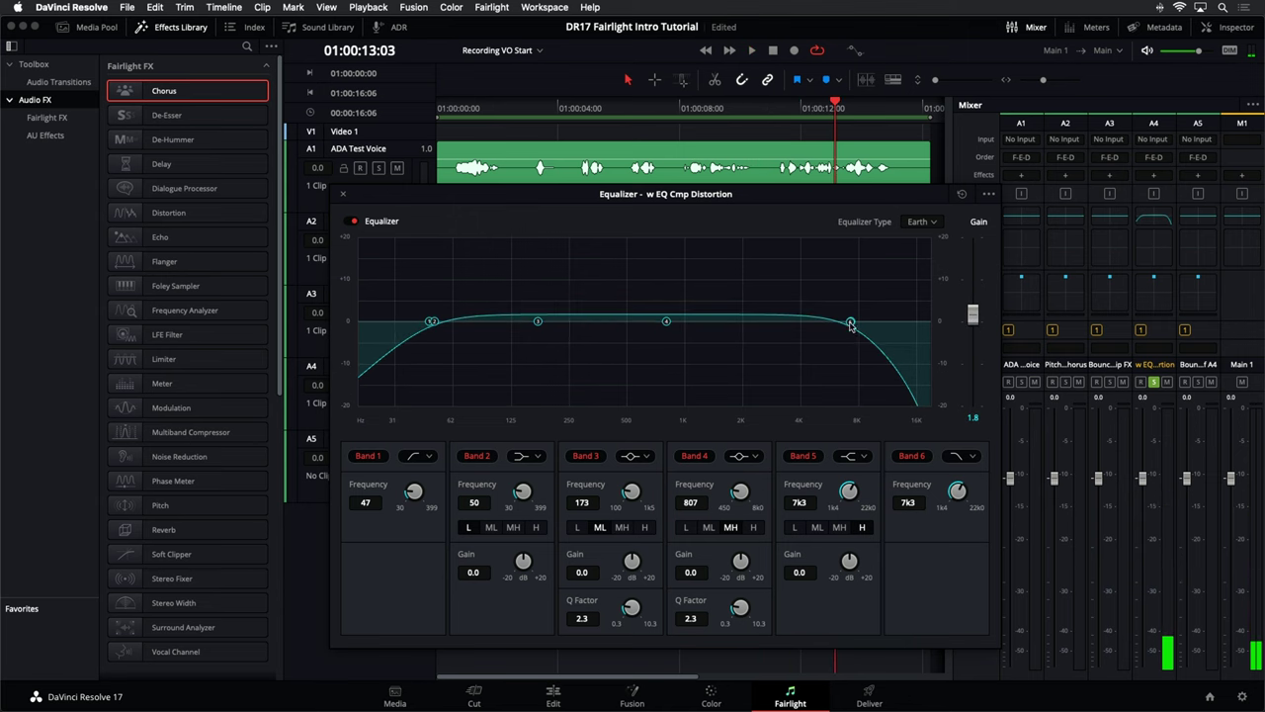
While auditioning the voice, try narrowing the A4 equalizer with Band 6 at 1k4, Band 1 at 158 and gain at 10.5
left_click_drag(851, 326, 783, 323)
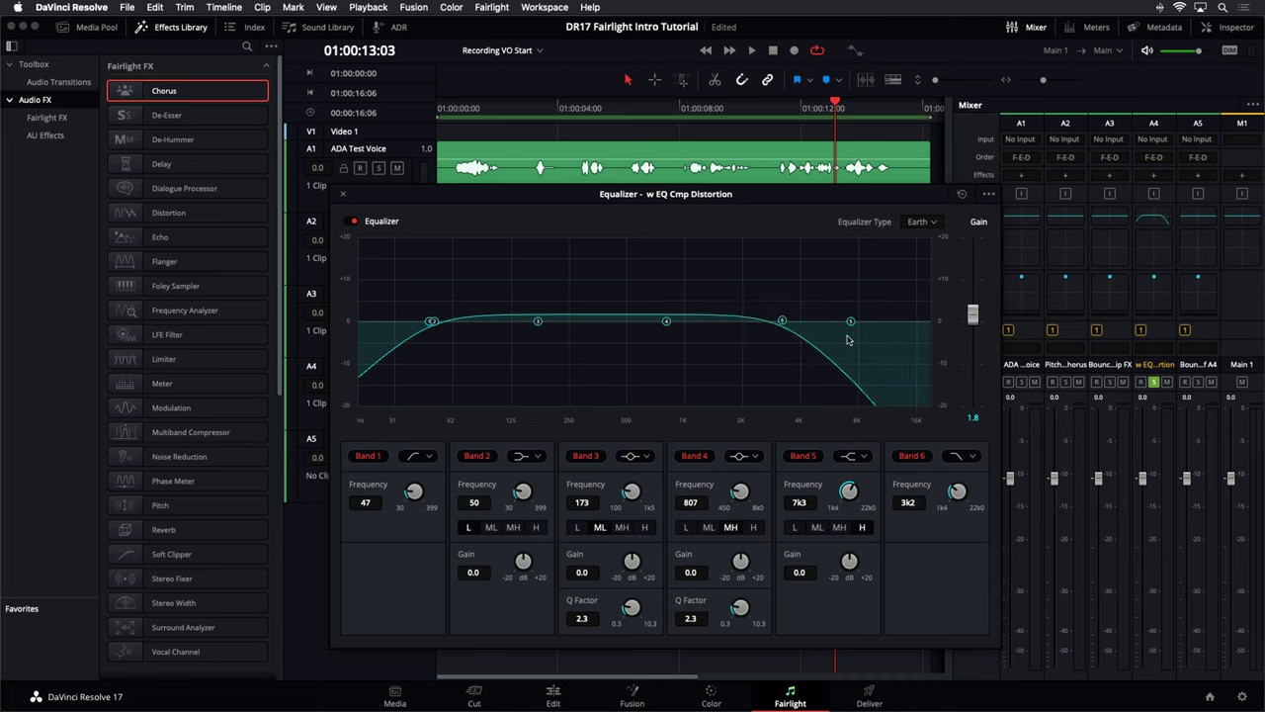
key("space")
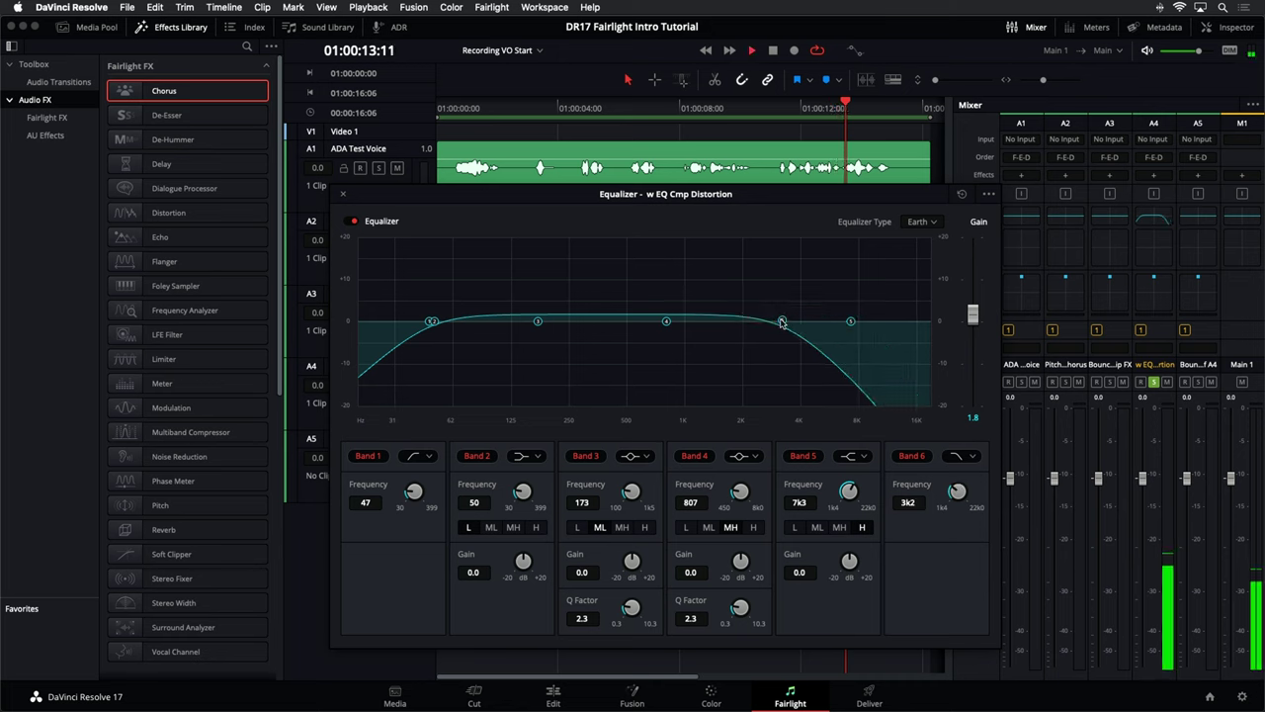
left_click_drag(782, 323, 567, 302)
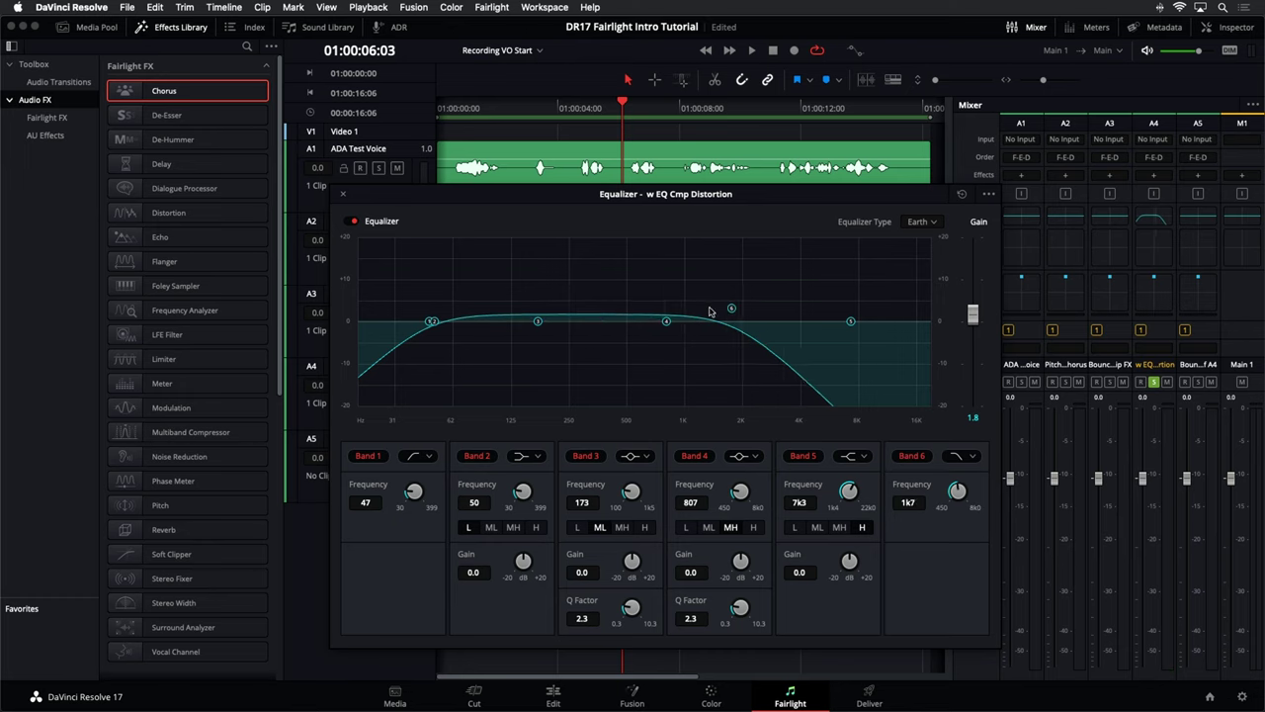
left_click_drag(732, 308, 718, 305)
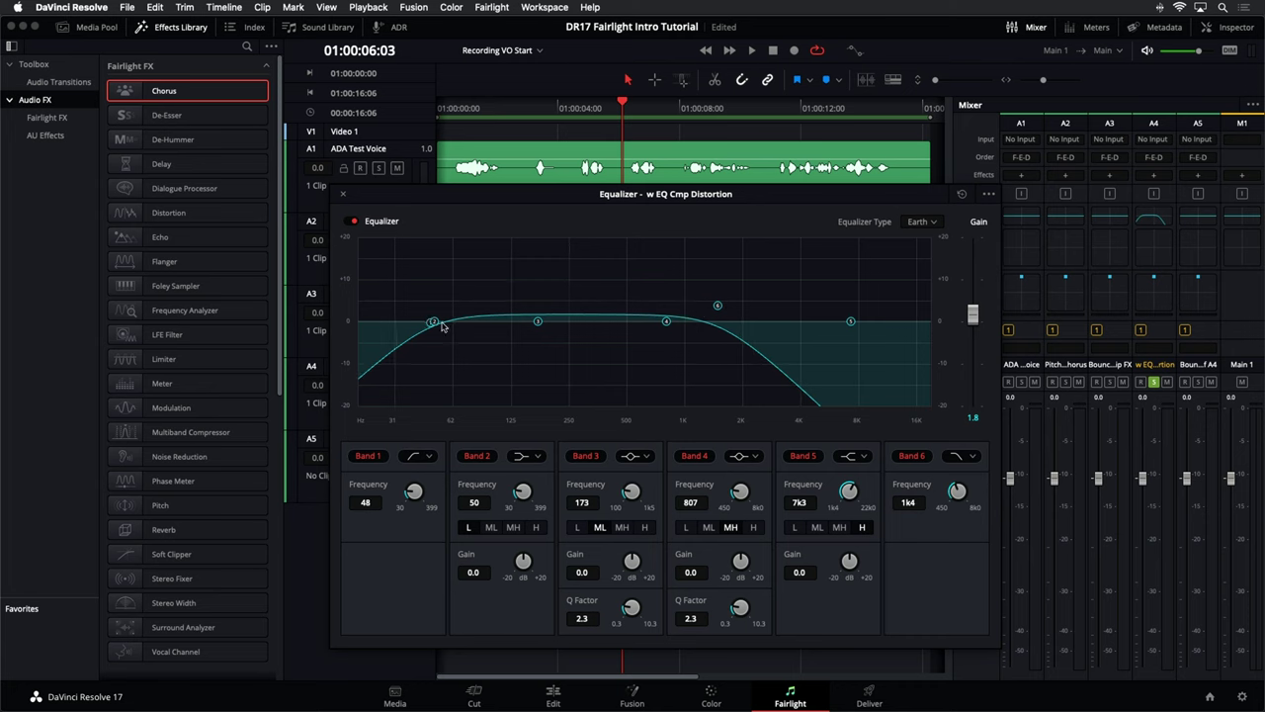
left_click_drag(443, 328, 531, 329)
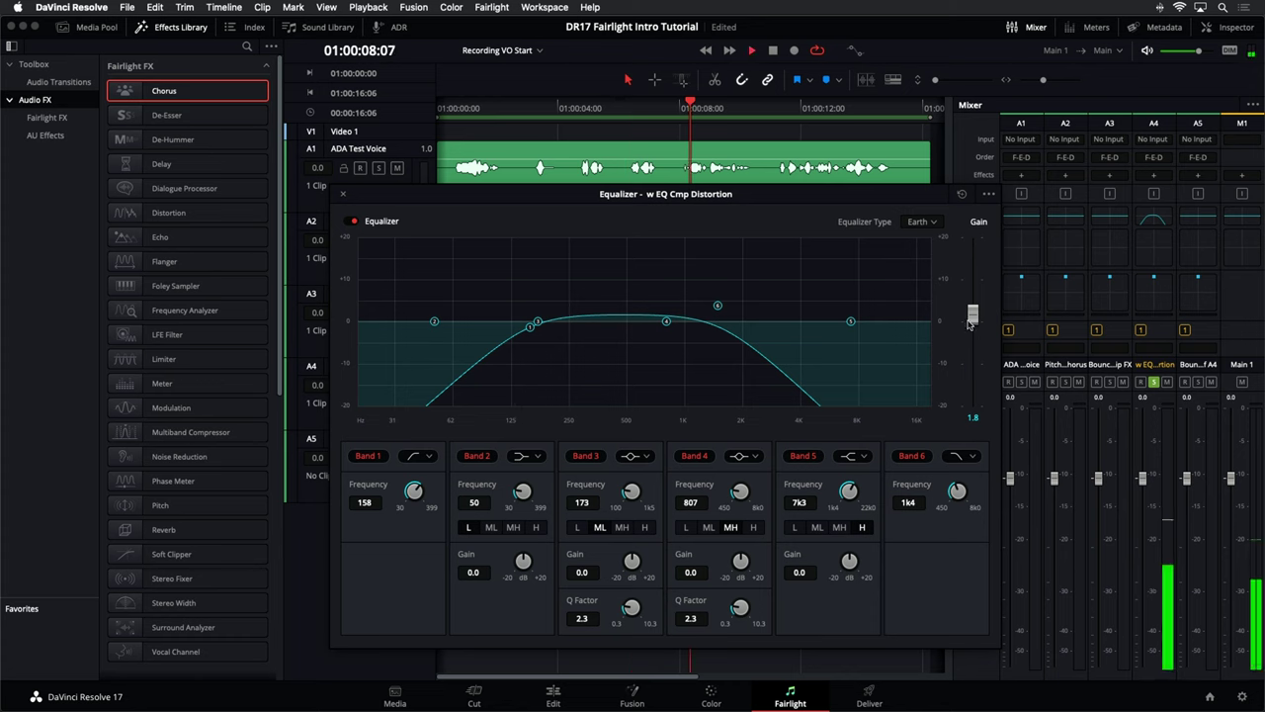
left_click_drag(970, 323, 969, 284)
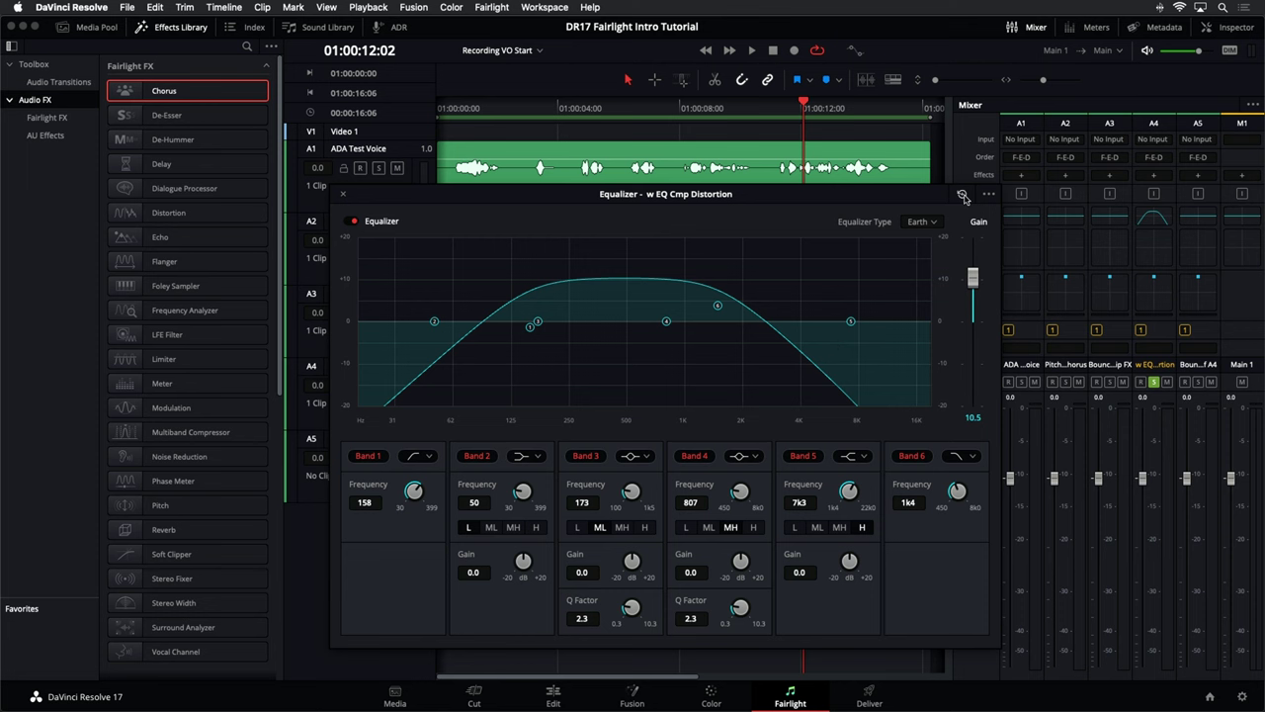
Reset the A4 equalizer, enable Band 6 at 3k3 and Band 1 at 194, and close the equalizer
left_click(963, 196)
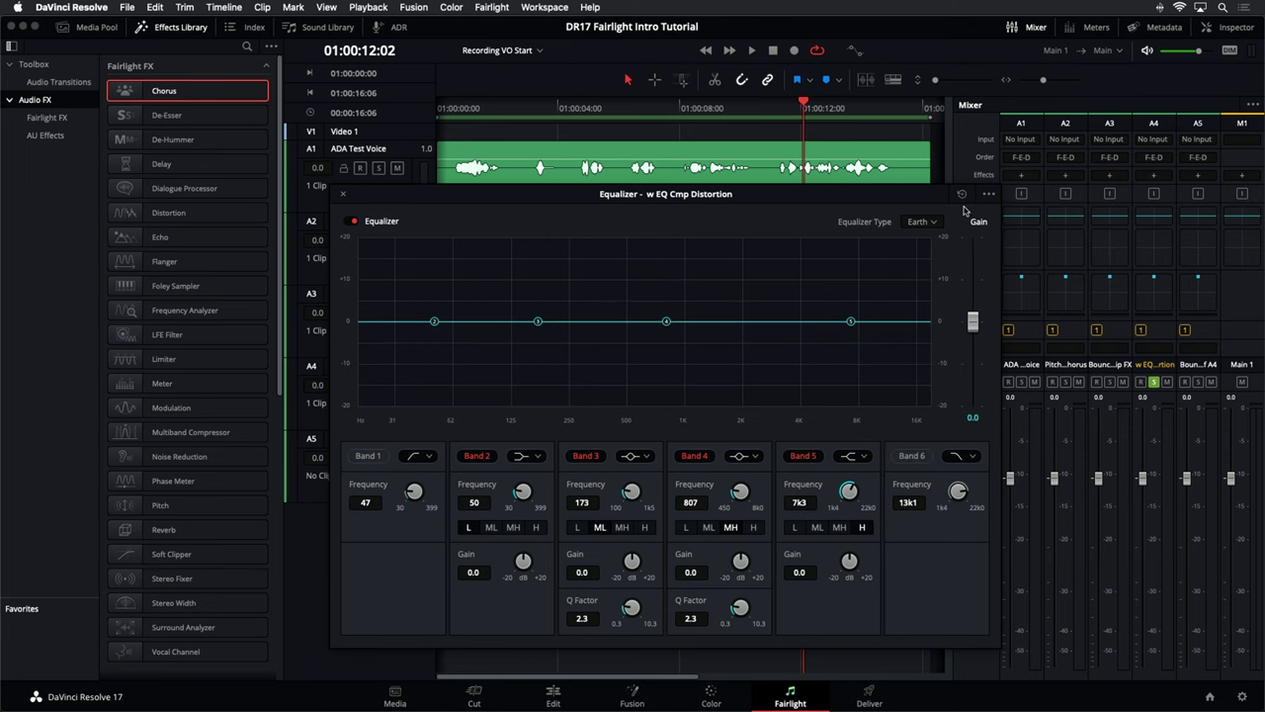
left_click(911, 455)
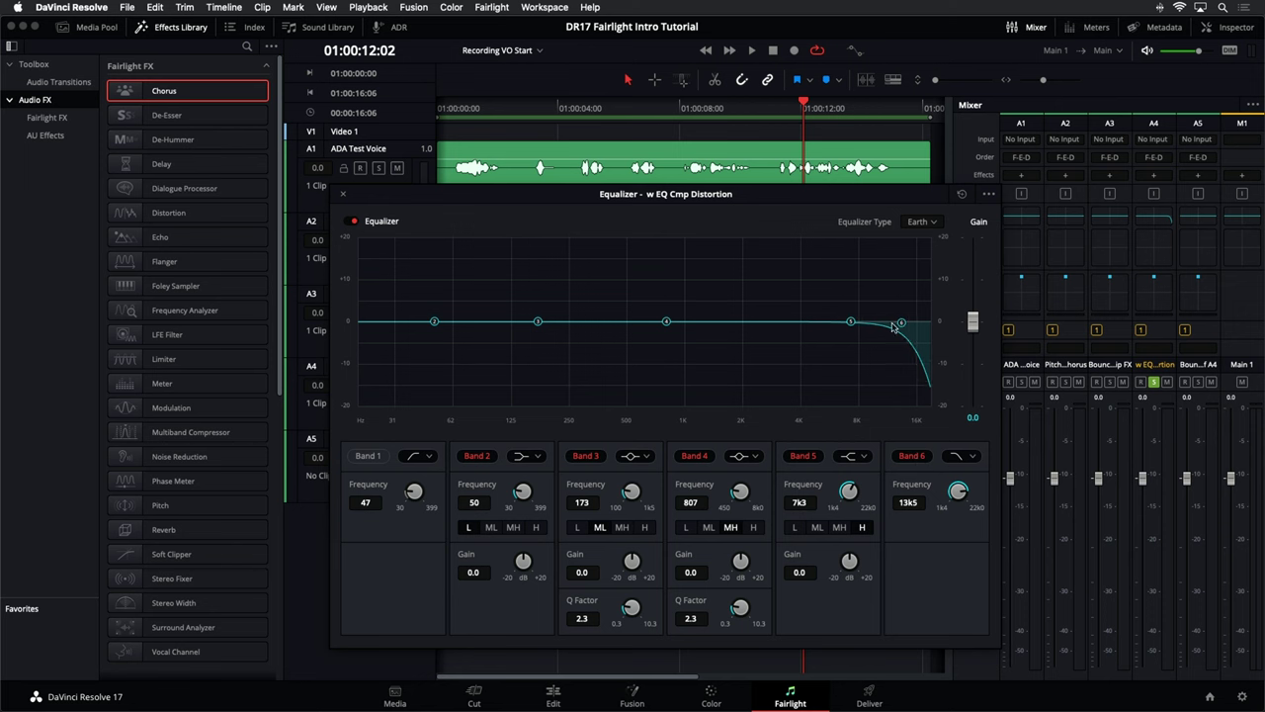
left_click_drag(895, 324, 785, 328)
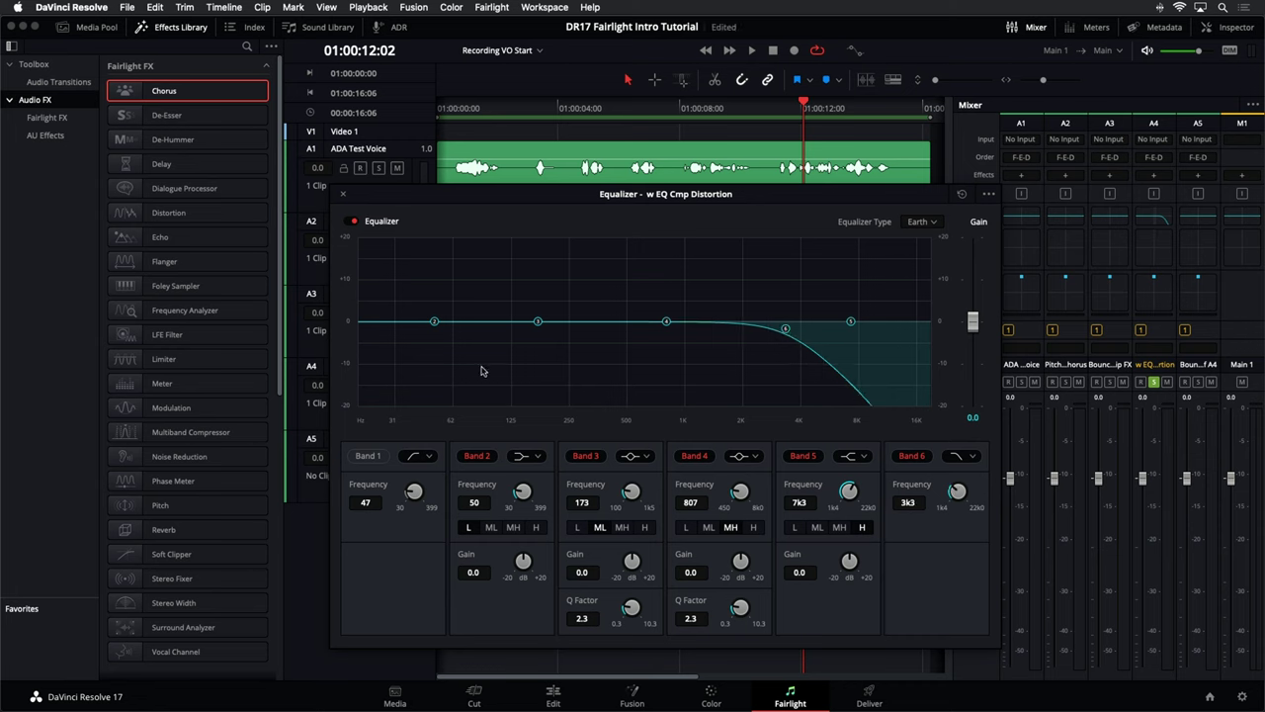
left_click(358, 456)
left_click_drag(425, 332, 547, 336)
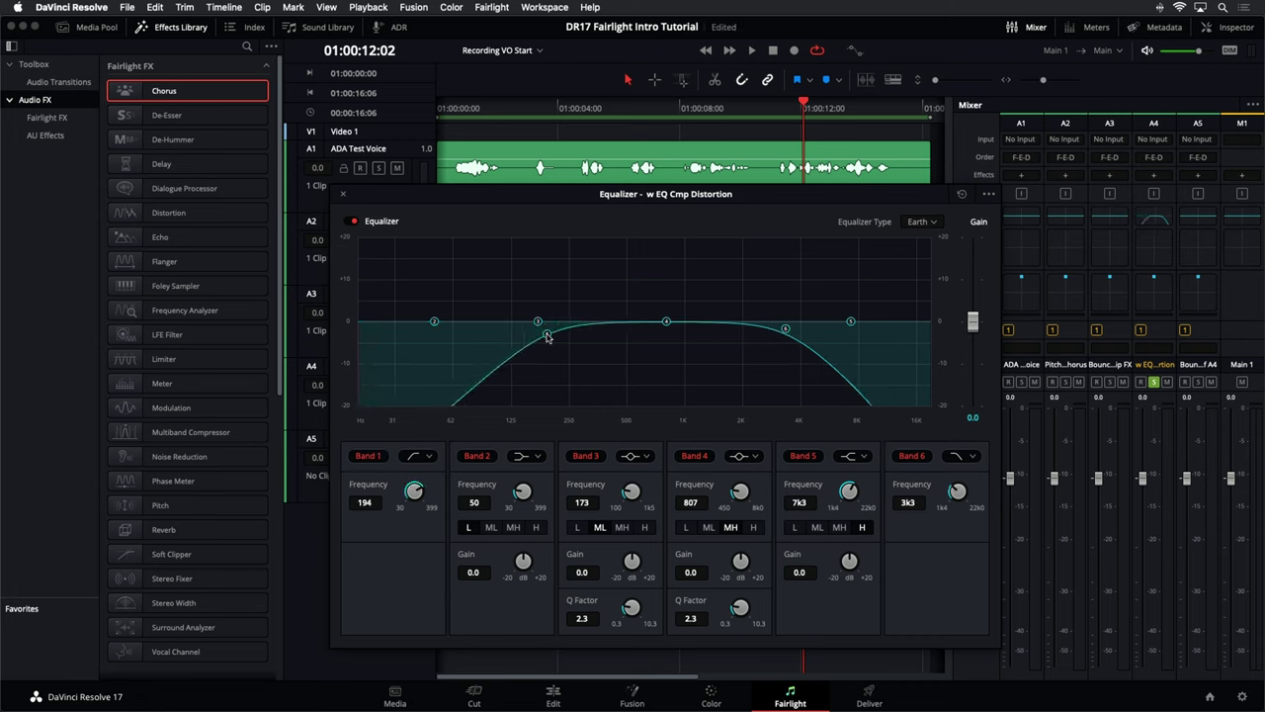
left_click(344, 195)
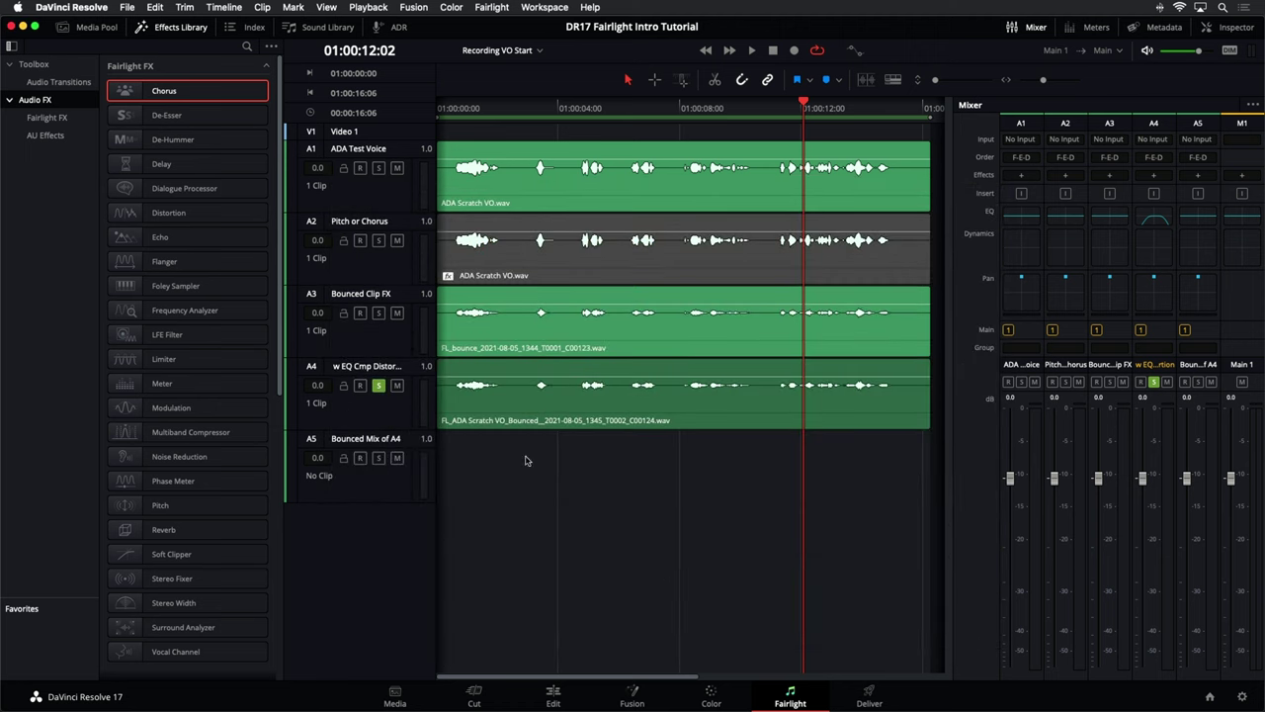
Add the Distortion effect to track A4 and move its window clear of the track headers
left_click_drag(219, 212, 399, 422)
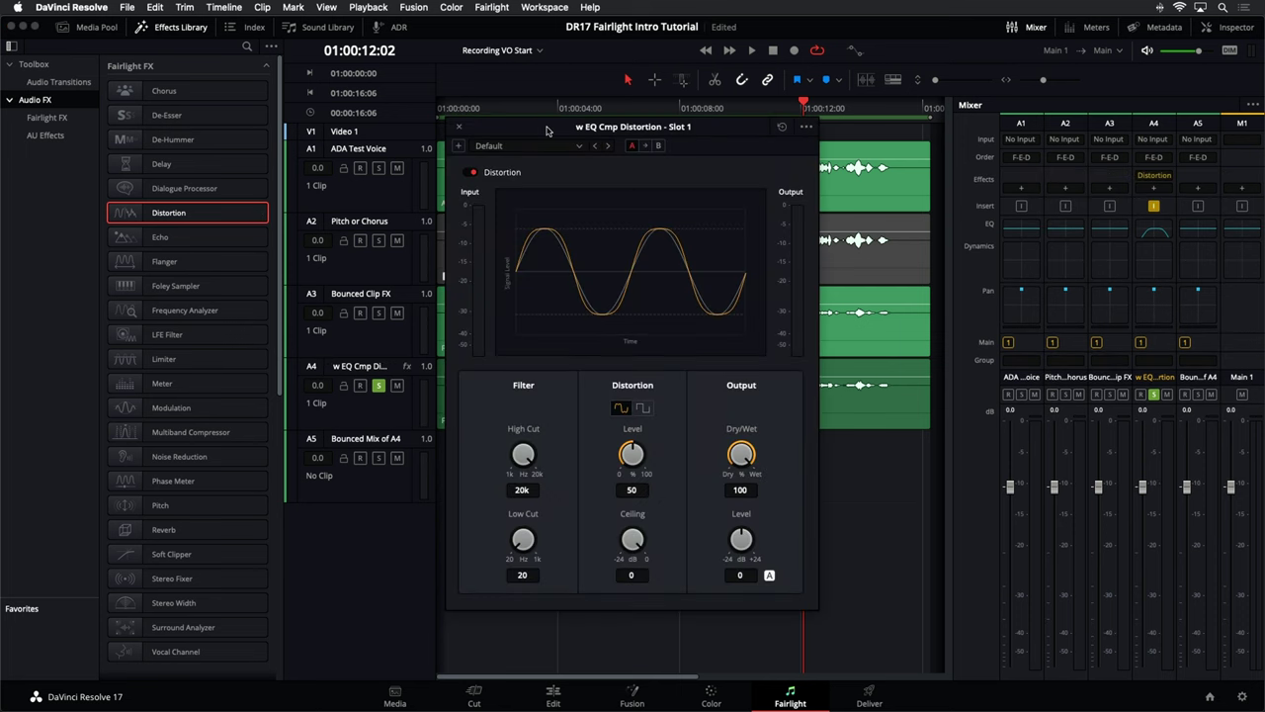
left_click_drag(546, 130, 677, 145)
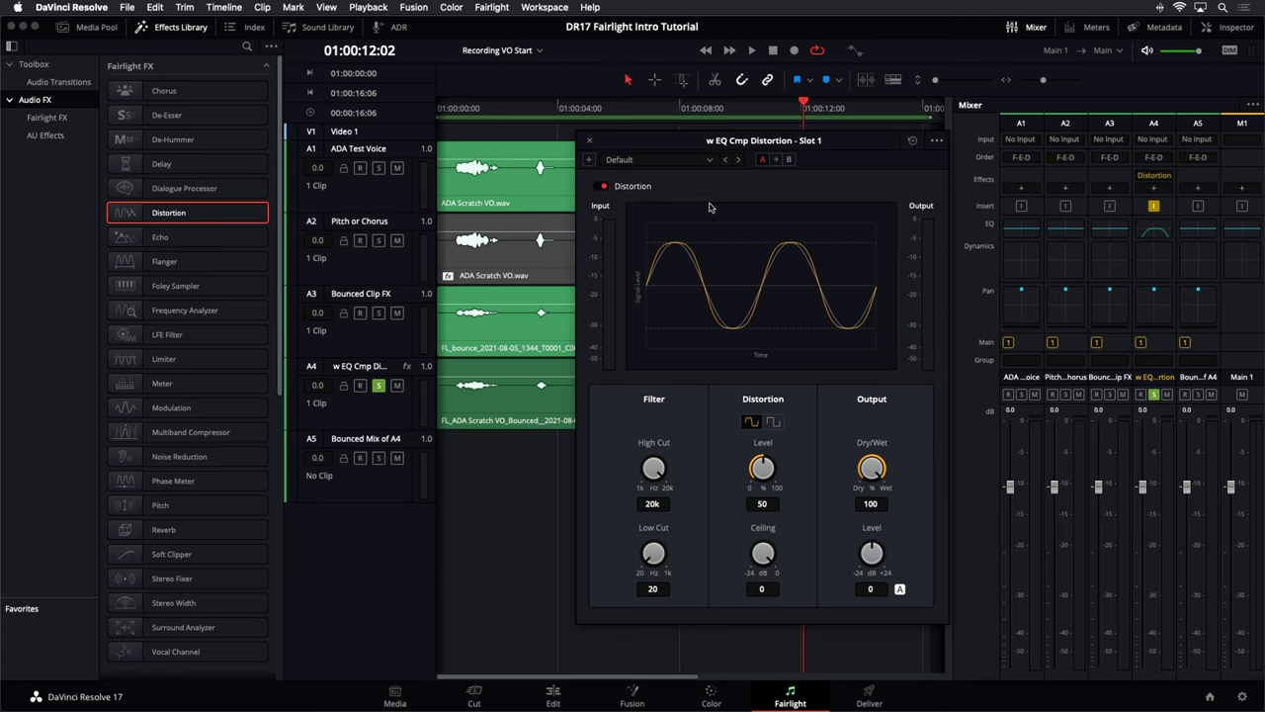
Try the Crunchy and Megaphone Distortion presets on A4 while playing the voice
left_click(664, 160)
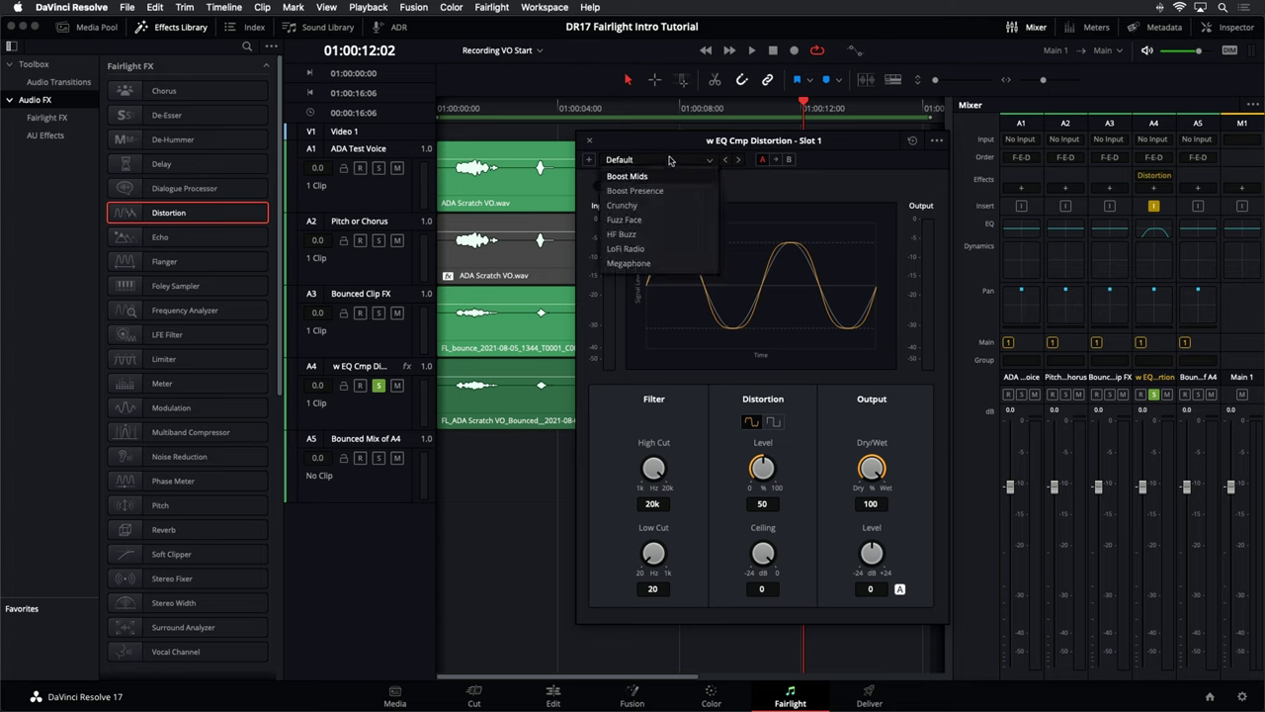
left_click(648, 204)
key("space")
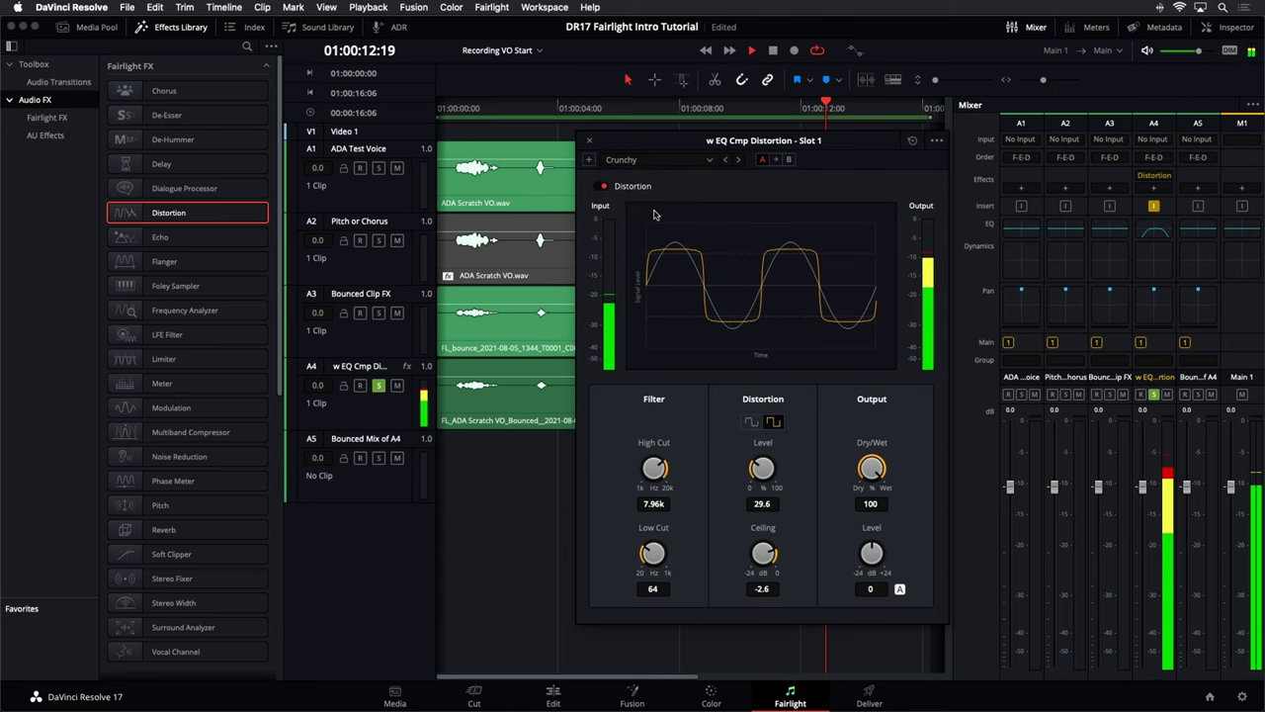
left_click(641, 160)
left_click(633, 255)
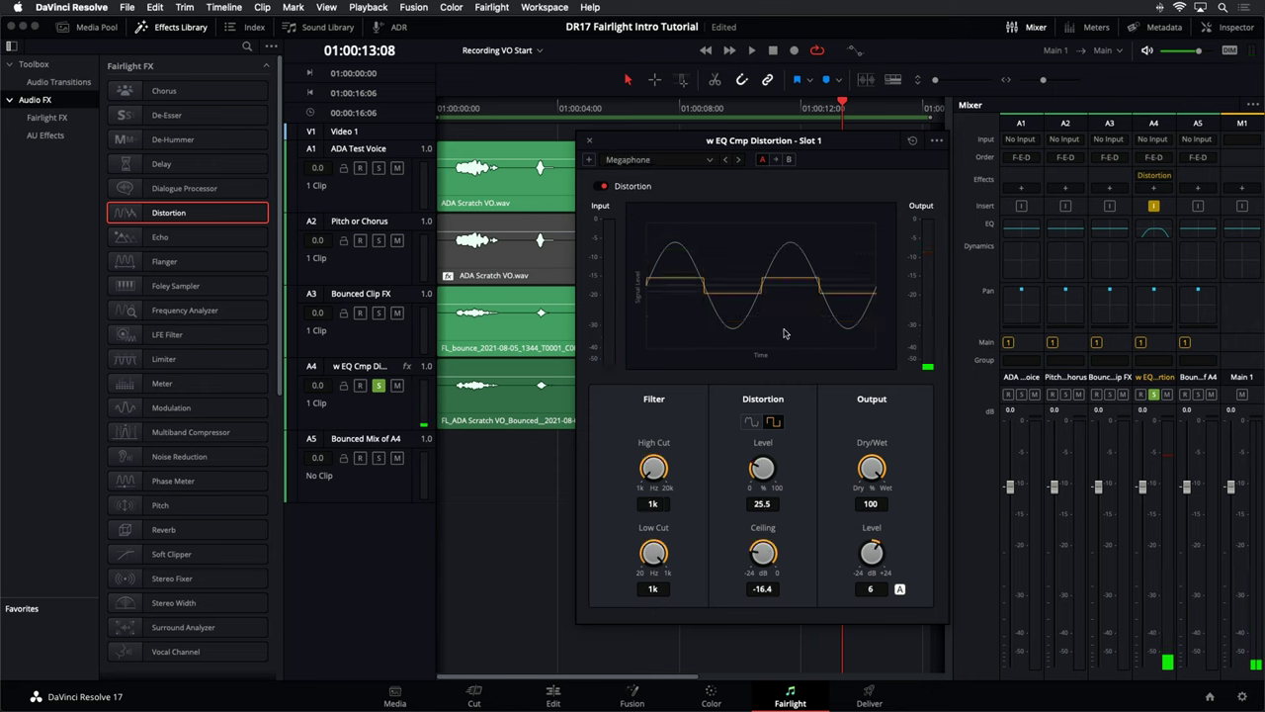
key("space")
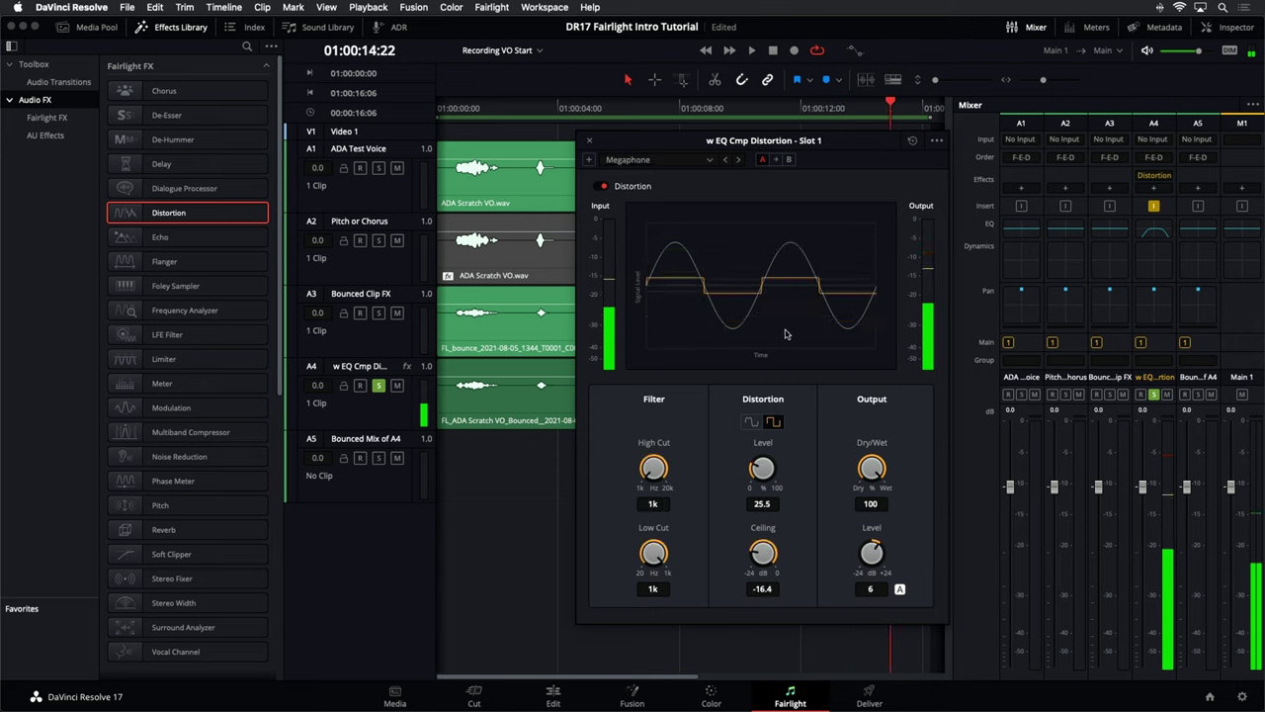
Apply the LoFi Radio preset to the A4 Distortion, play the voice, and close the effect window
left_click(665, 164)
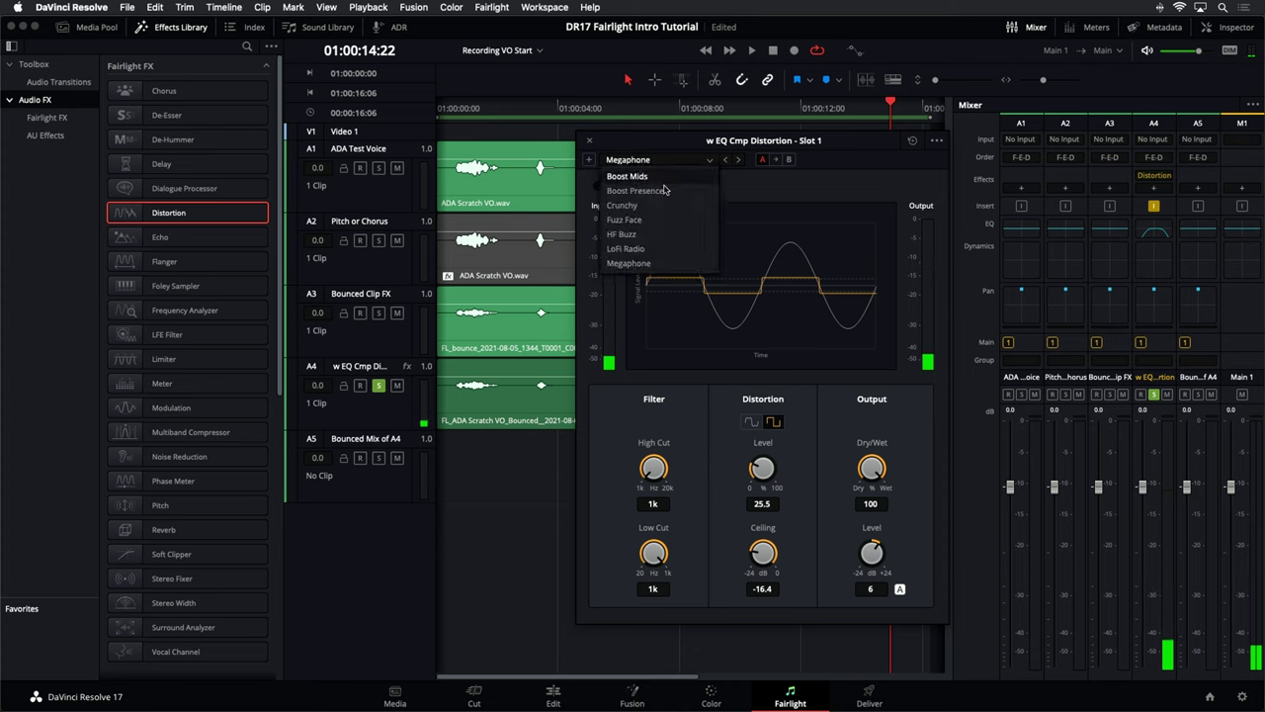
left_click(652, 248)
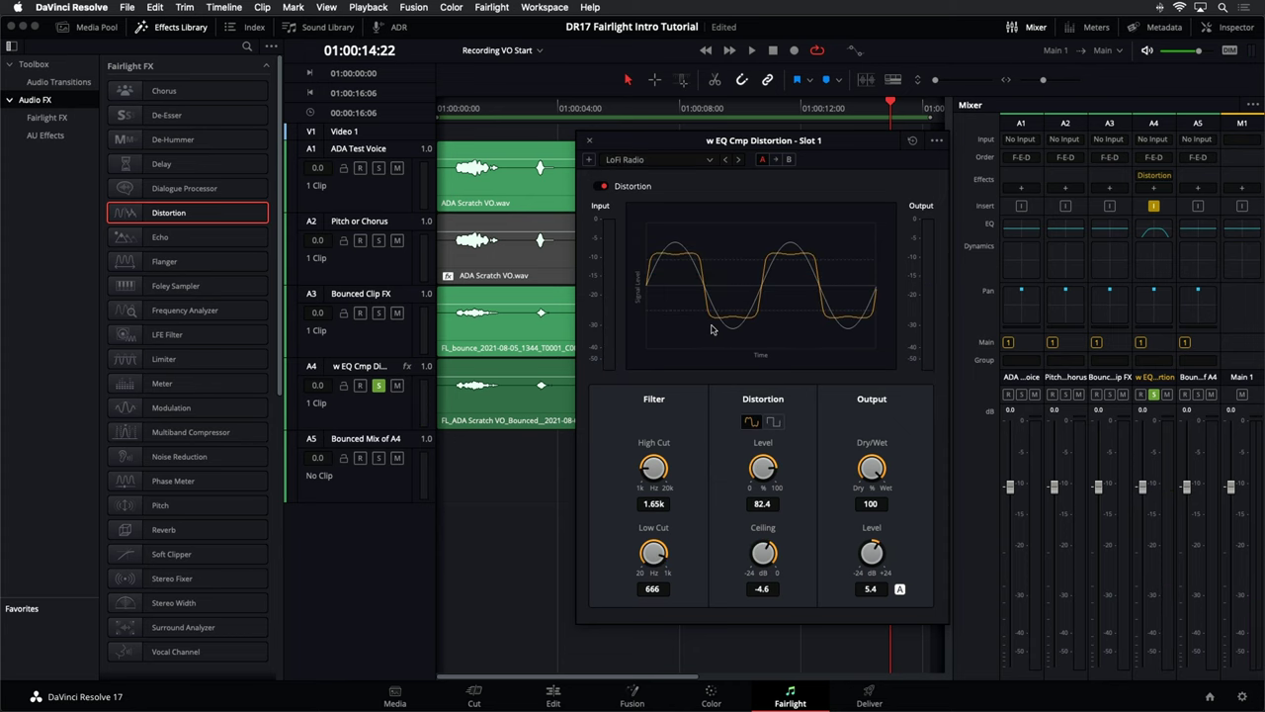
key("space")
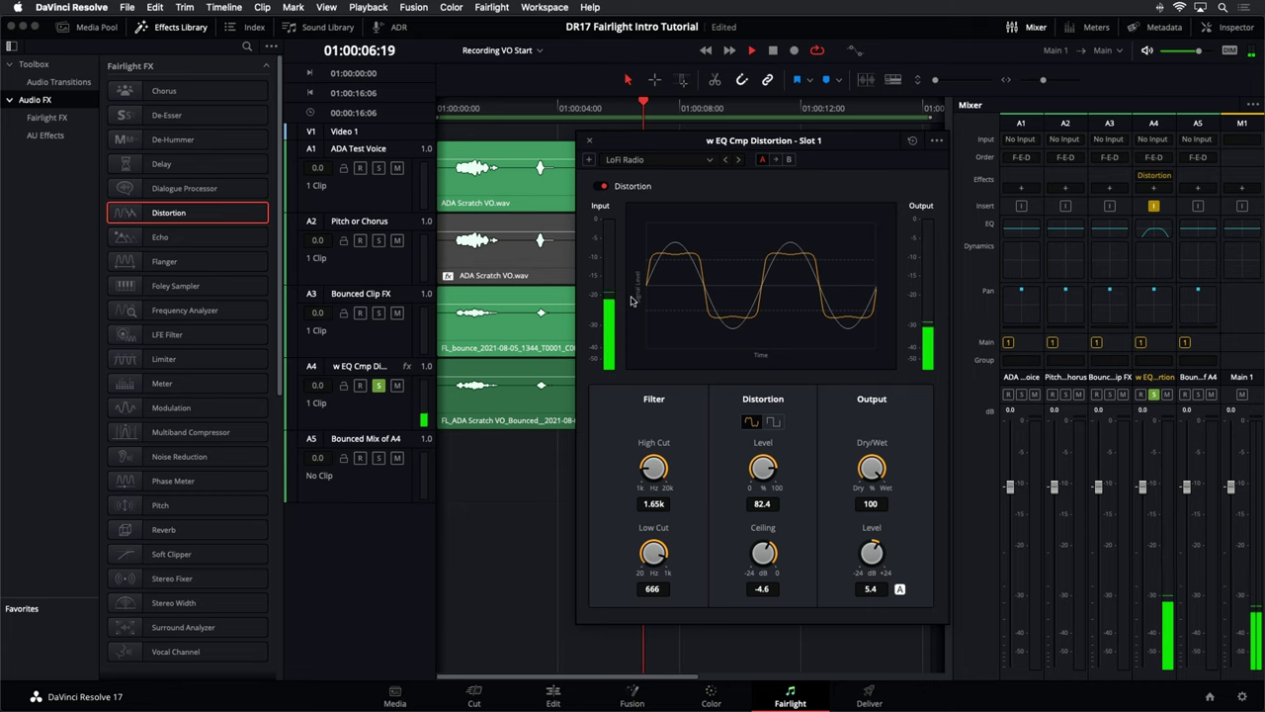
left_click(589, 142)
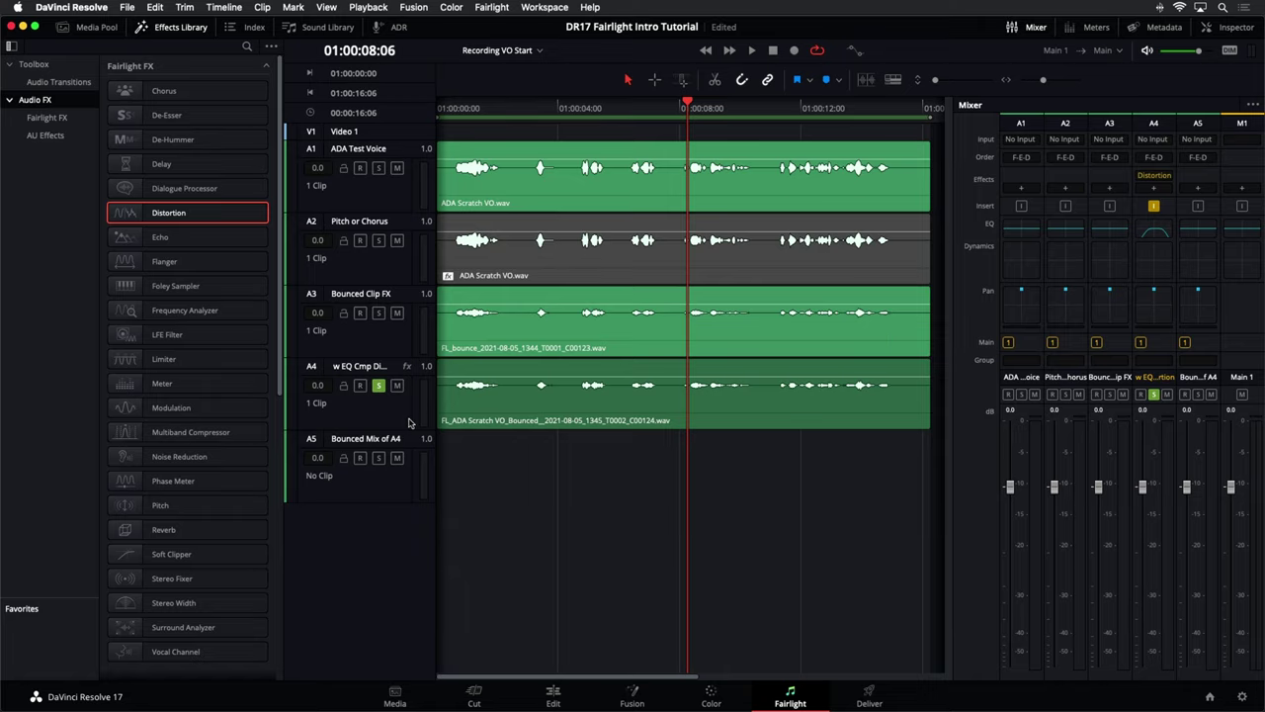
Change the type of the empty A5 track, Bounced Mix of A4, to stereo
left_click(416, 422)
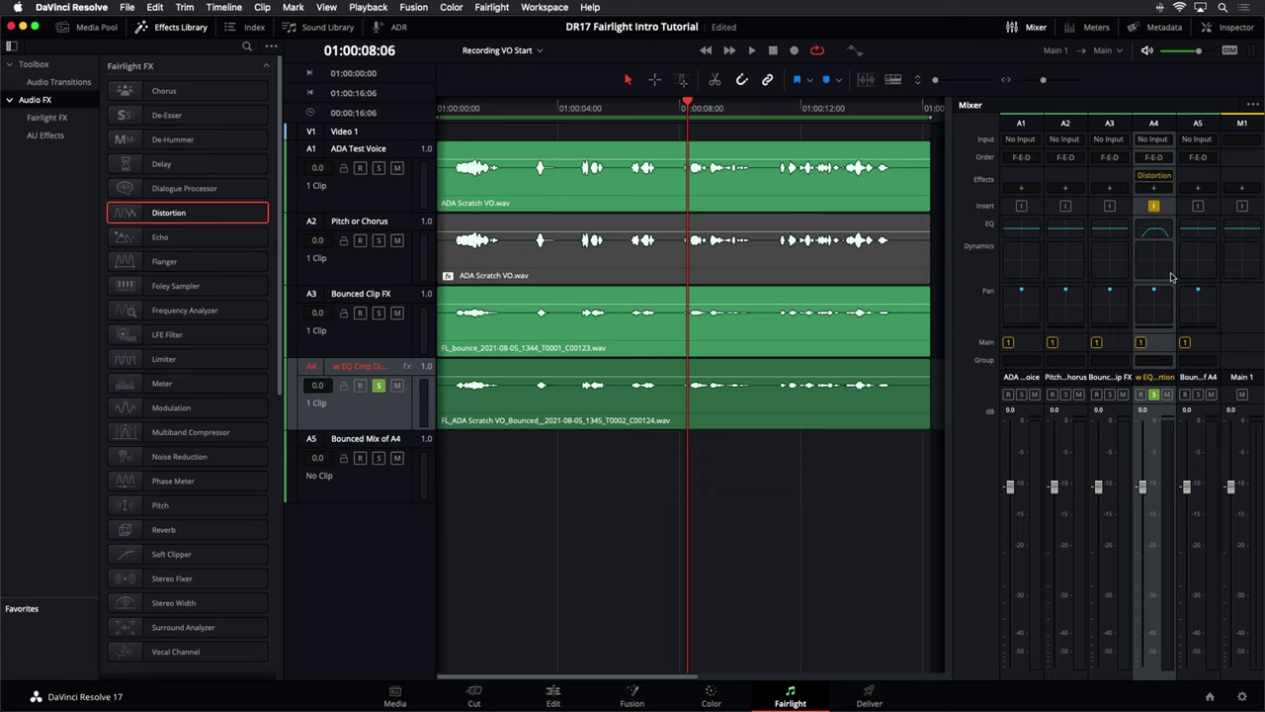
left_click(697, 469)
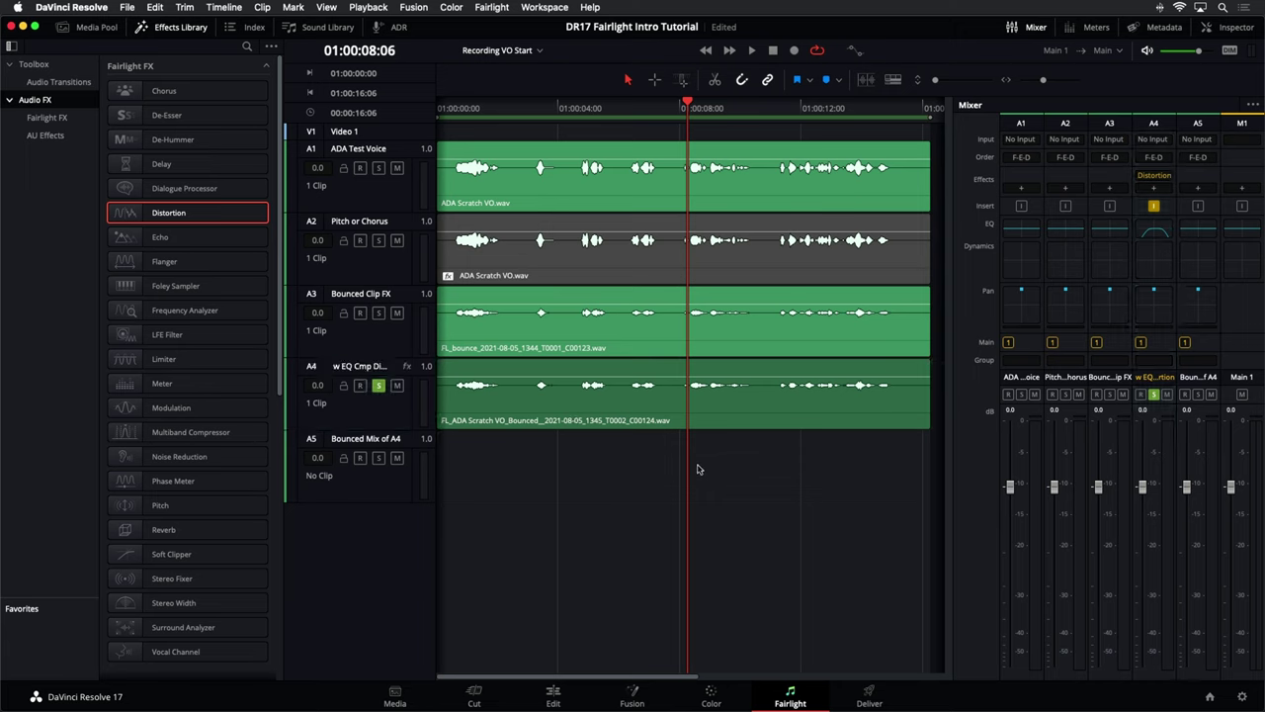
right_click(382, 498)
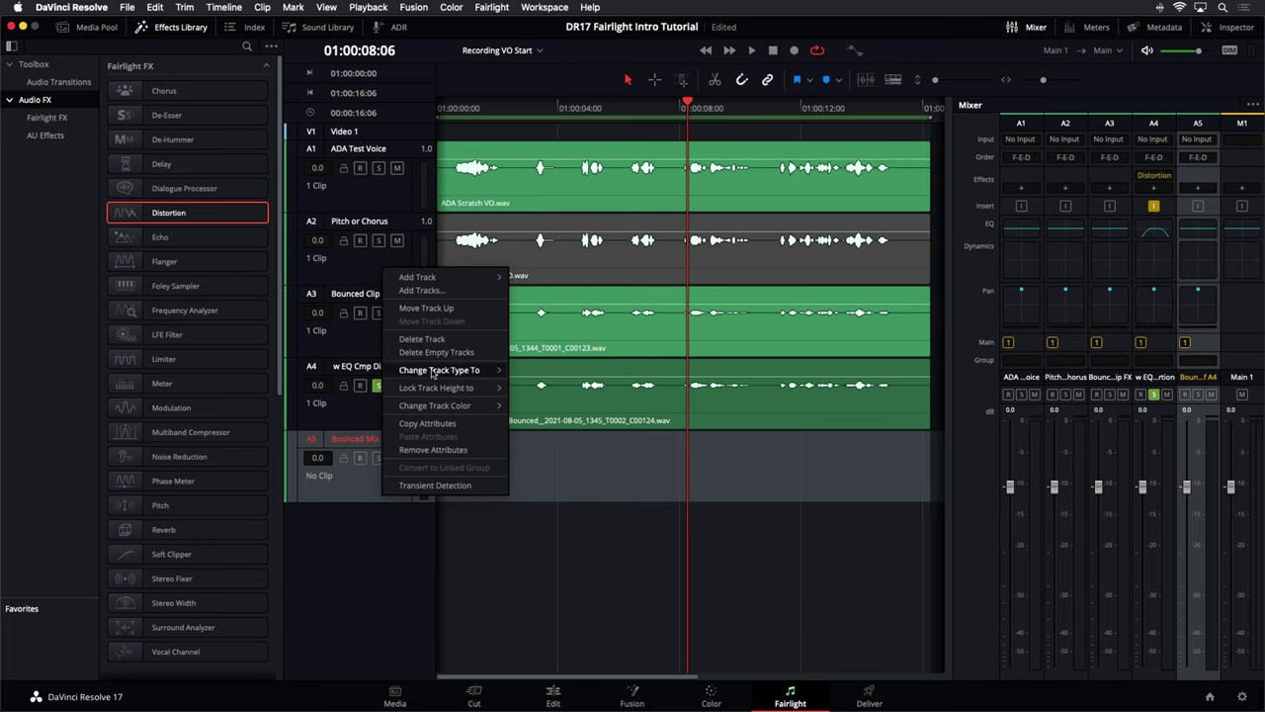
mouse_move(432, 373)
left_click(526, 389)
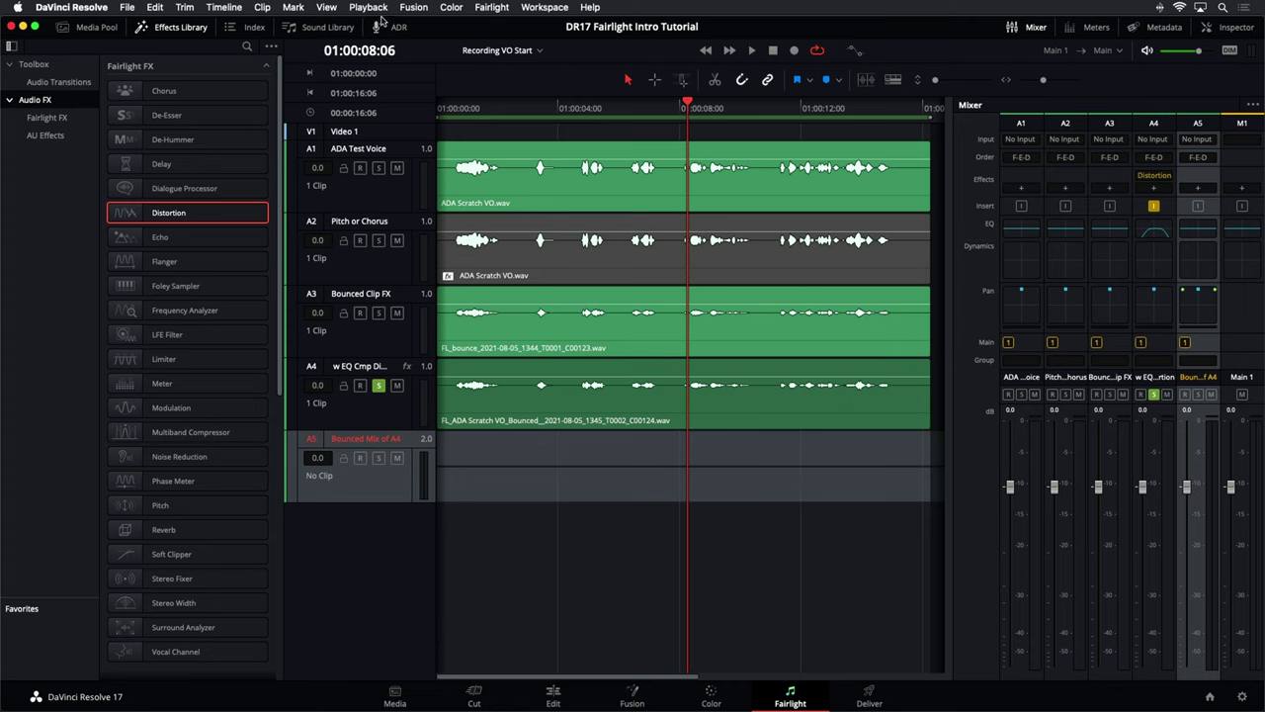
Bounce the Main 1 mix to the destination track Bounced Mix of A4
left_click(226, 7)
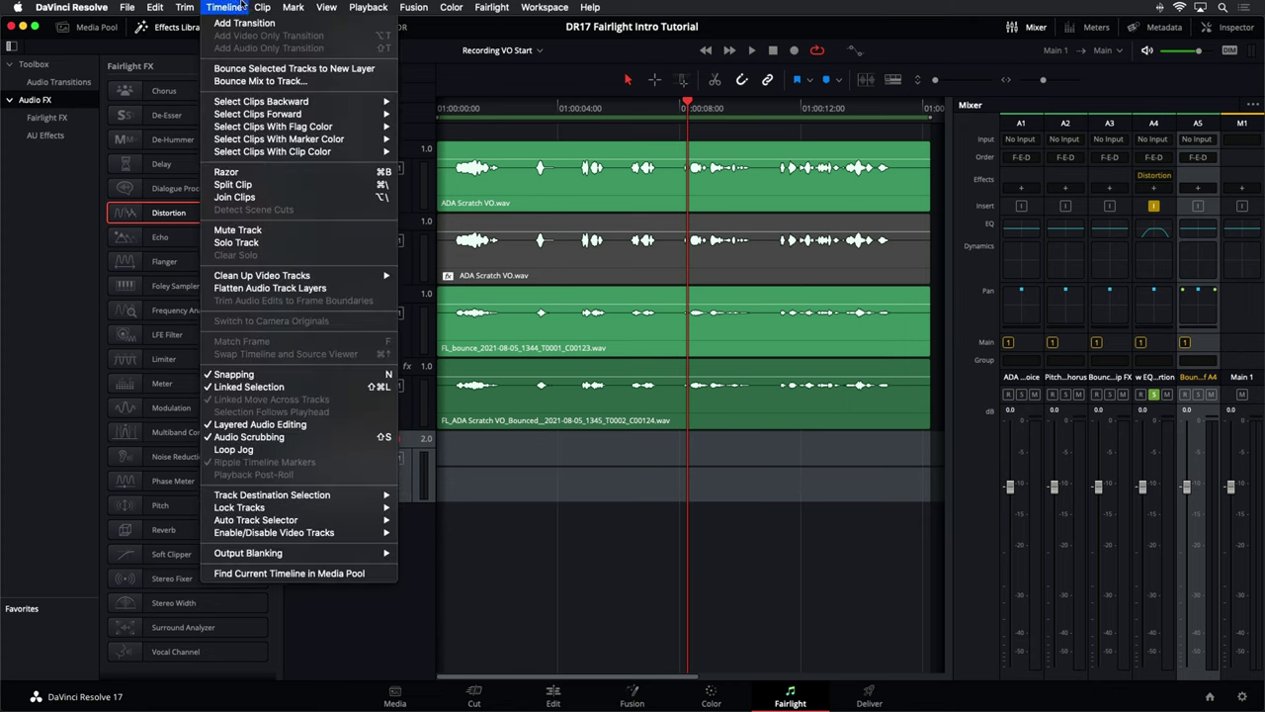
left_click(222, 83)
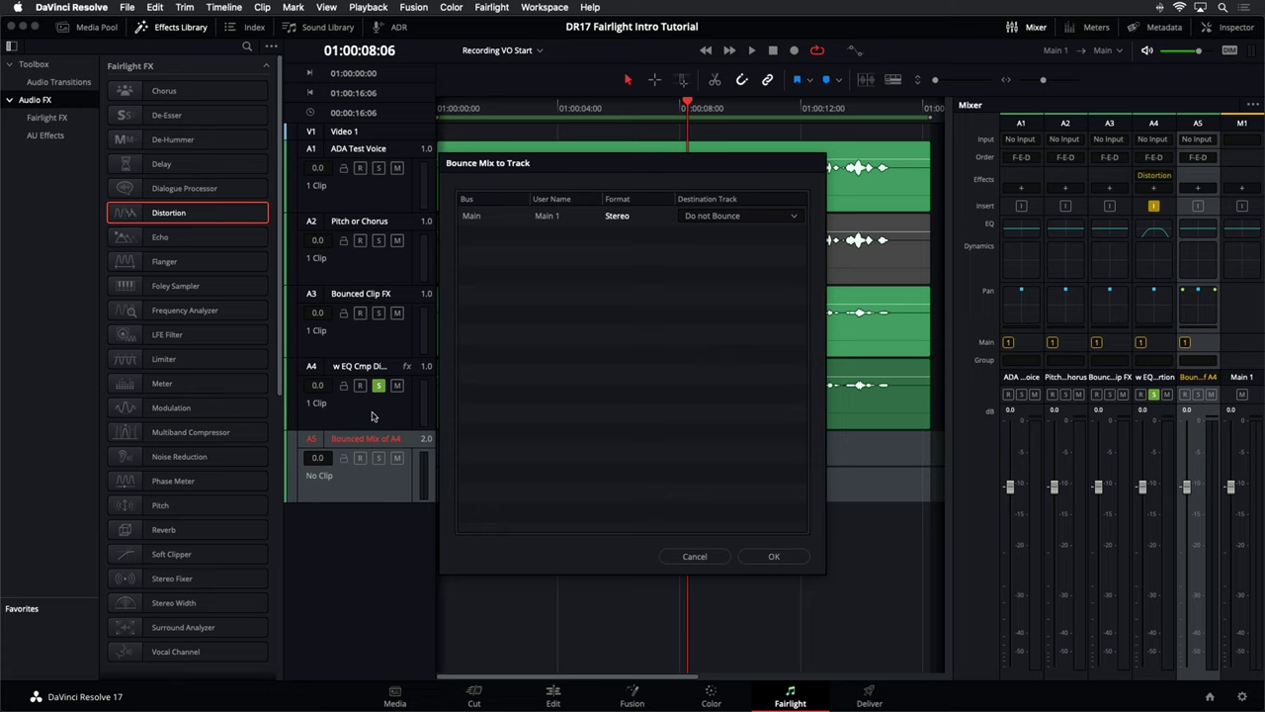
left_click(740, 216)
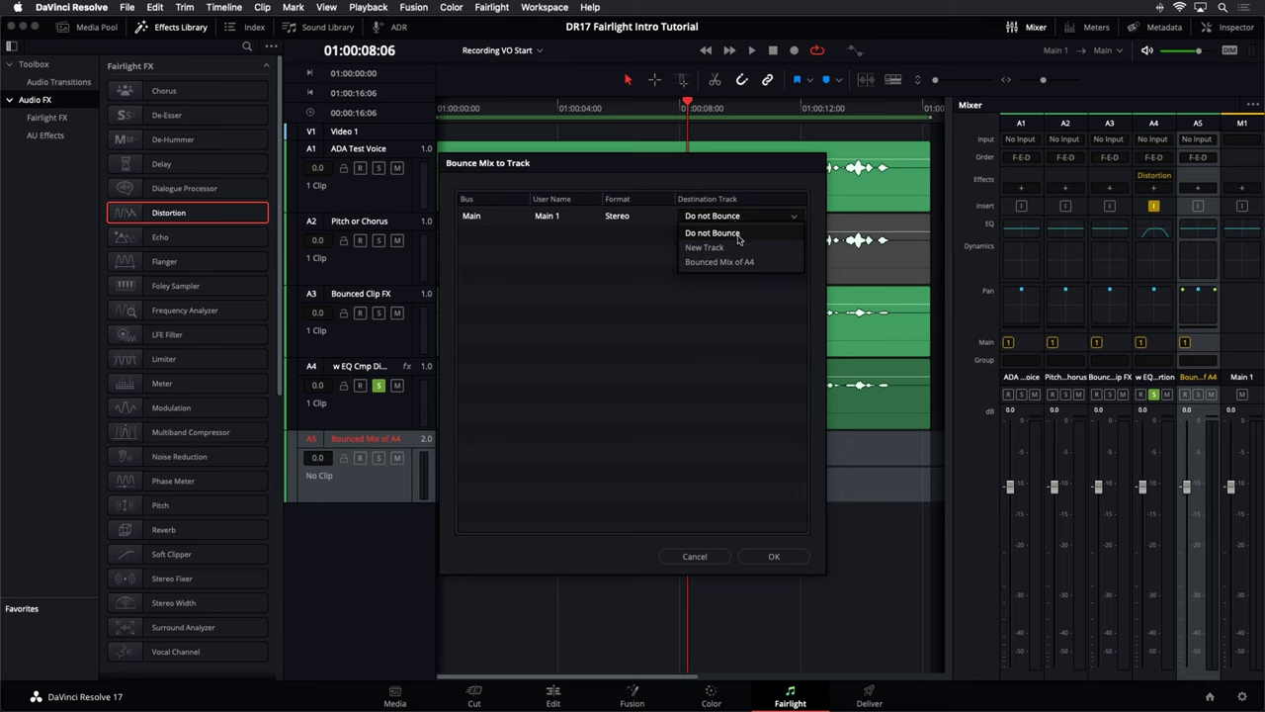
left_click(723, 263)
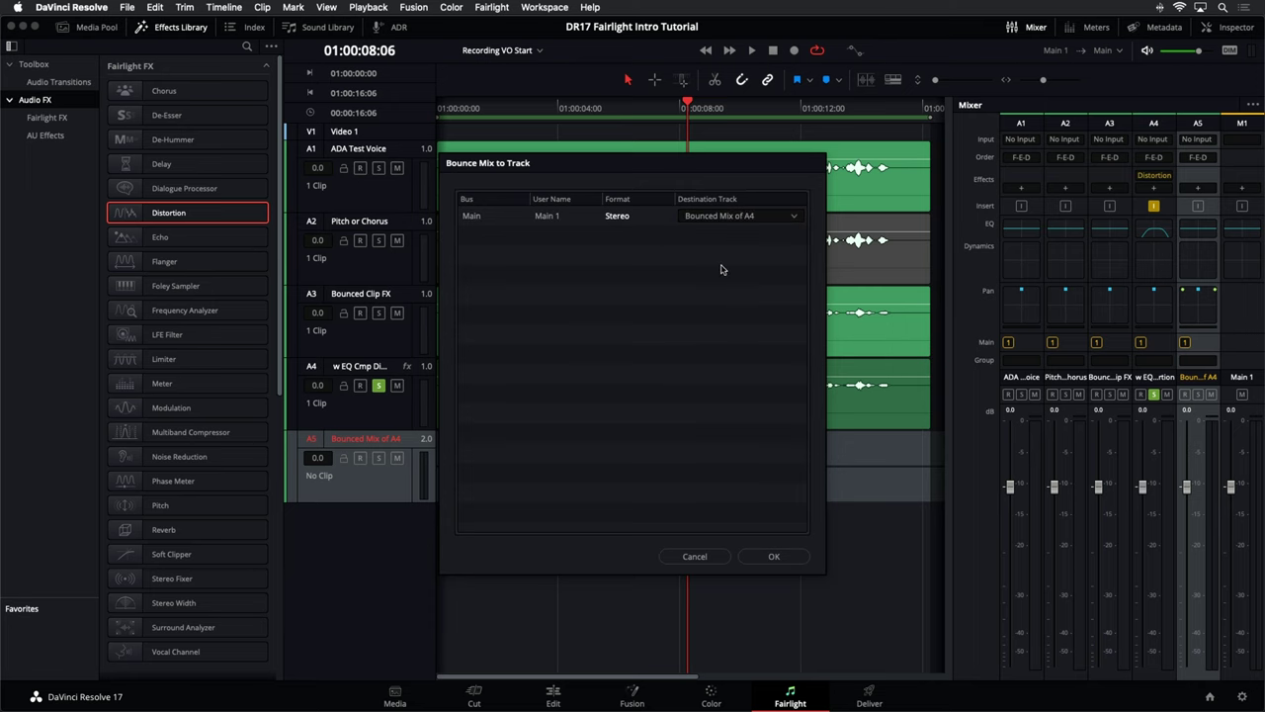
left_click(774, 556)
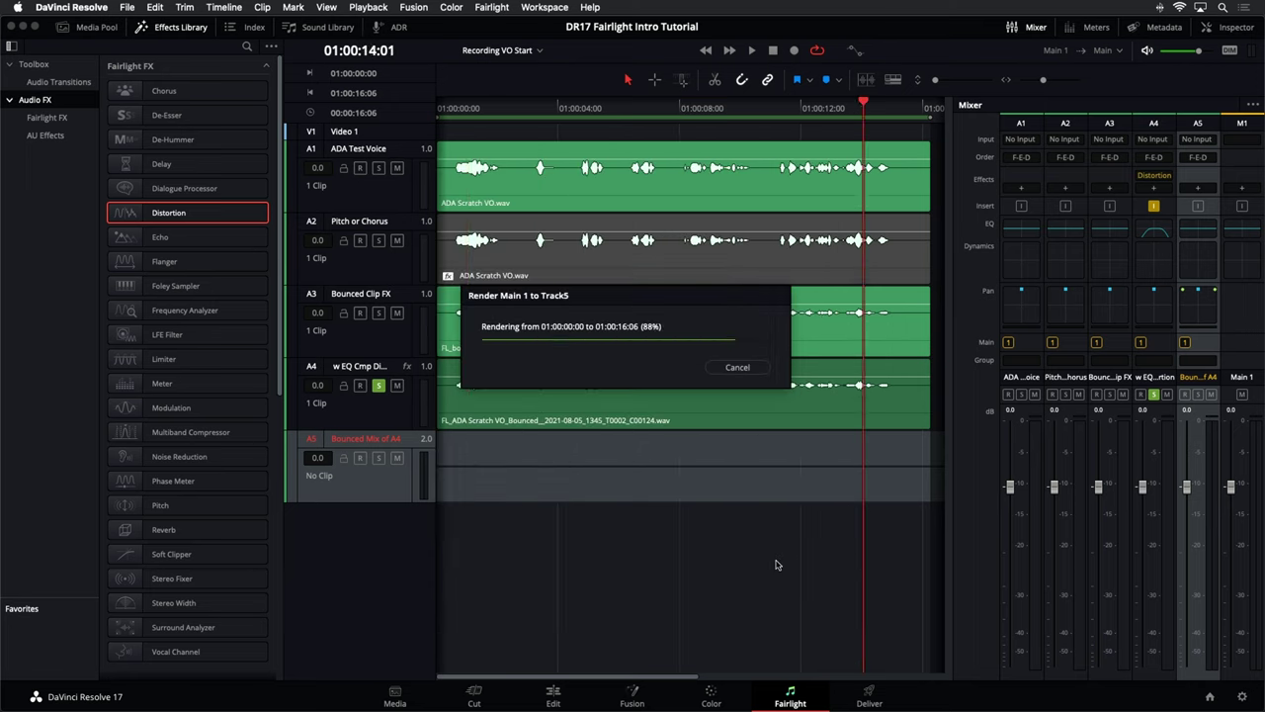
Enlarge track A5's height, solo it instead of A4, and play the bounced mix from the timeline start
key("shift+z")
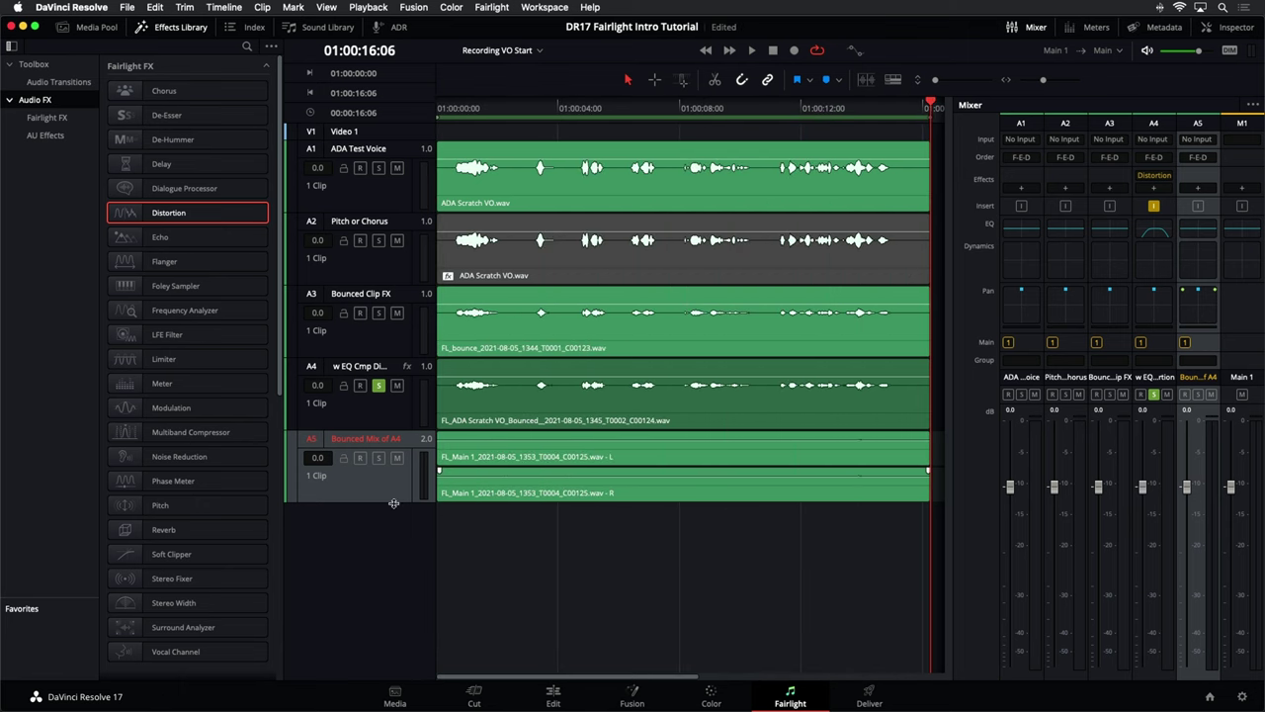
left_click_drag(394, 503, 394, 630)
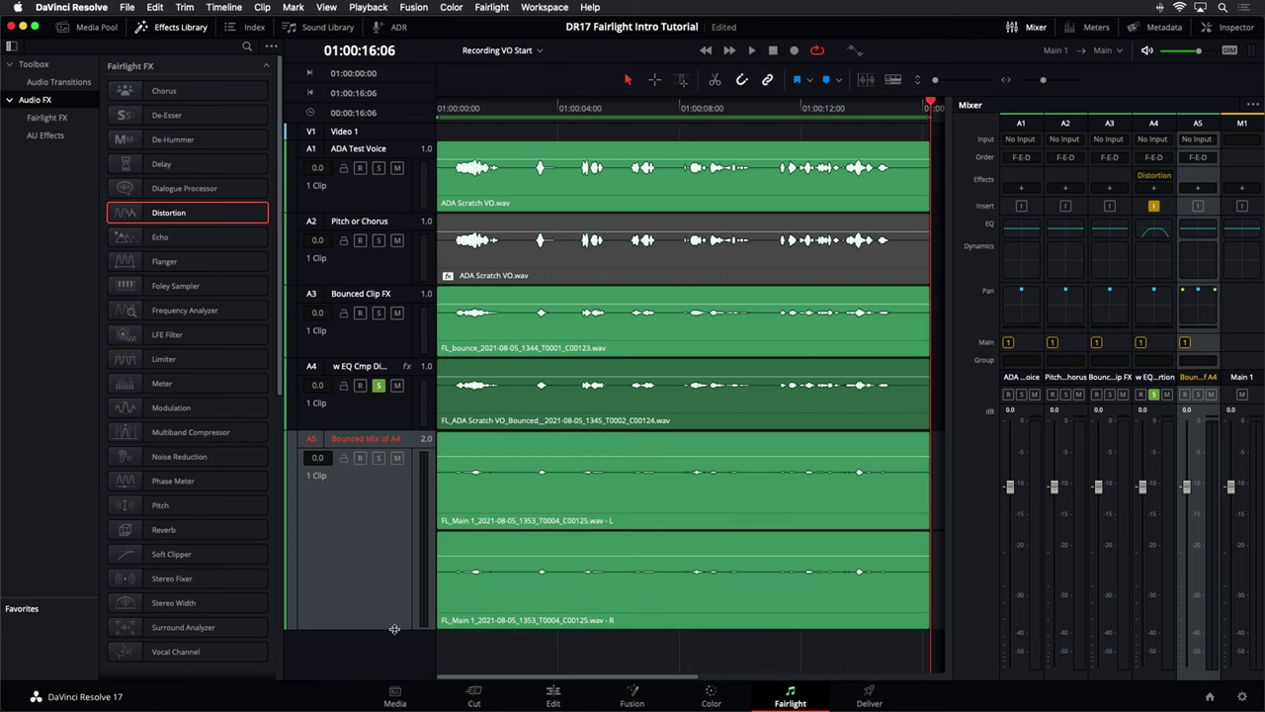
left_click(379, 458)
left_click(378, 385)
key("Home")
key("space")
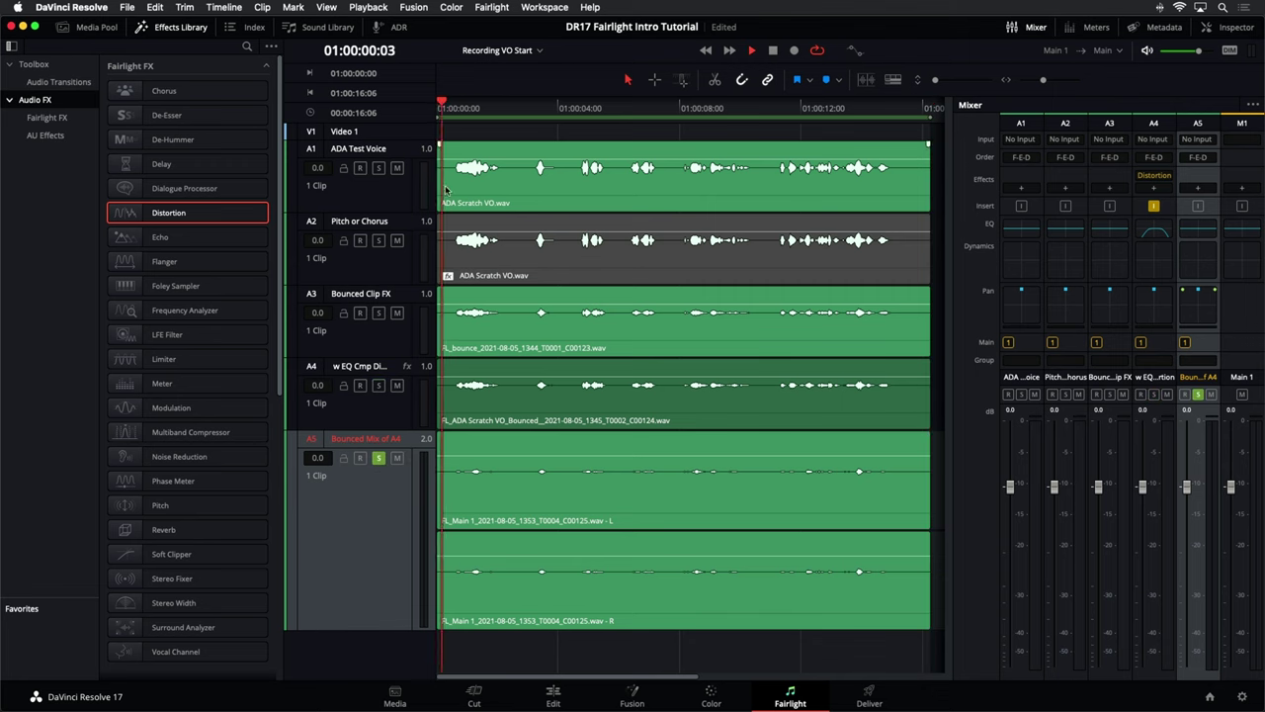
Compare the live A4 processing with the bounced A5 mix by switching the solo to A4 and back to A5
left_click(379, 458)
left_click(379, 384)
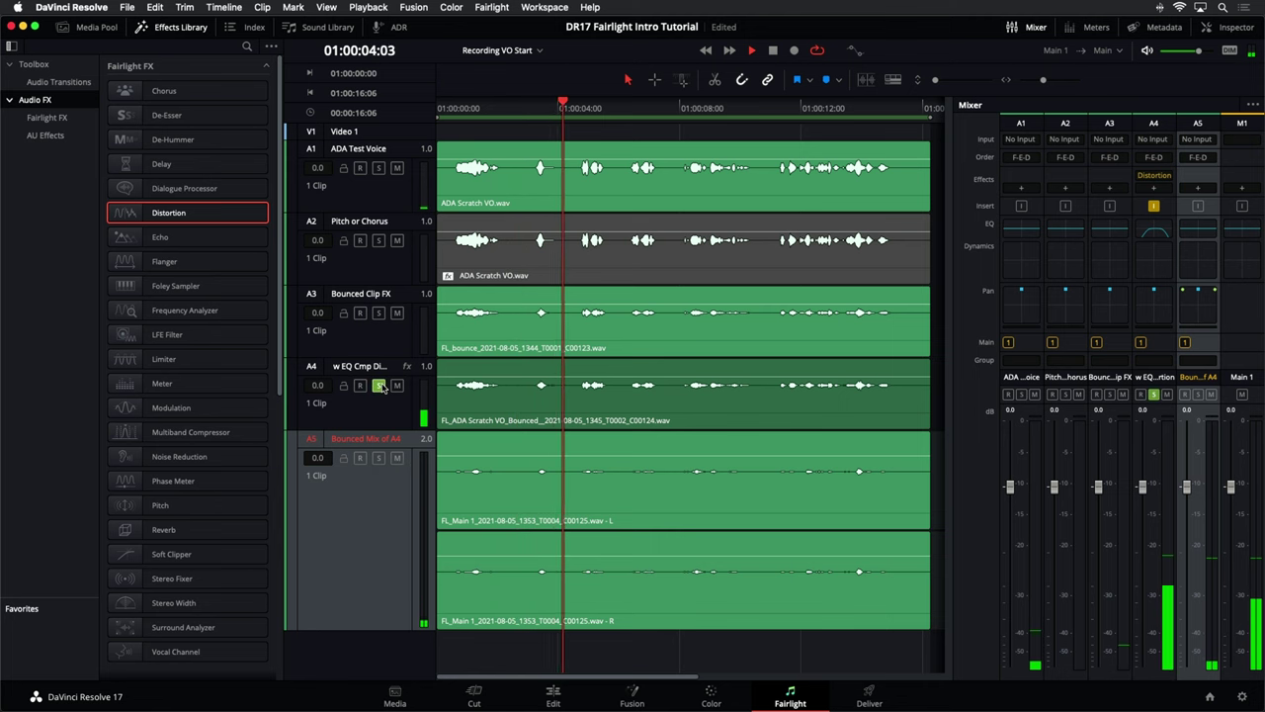
left_click(380, 384)
left_click(379, 457)
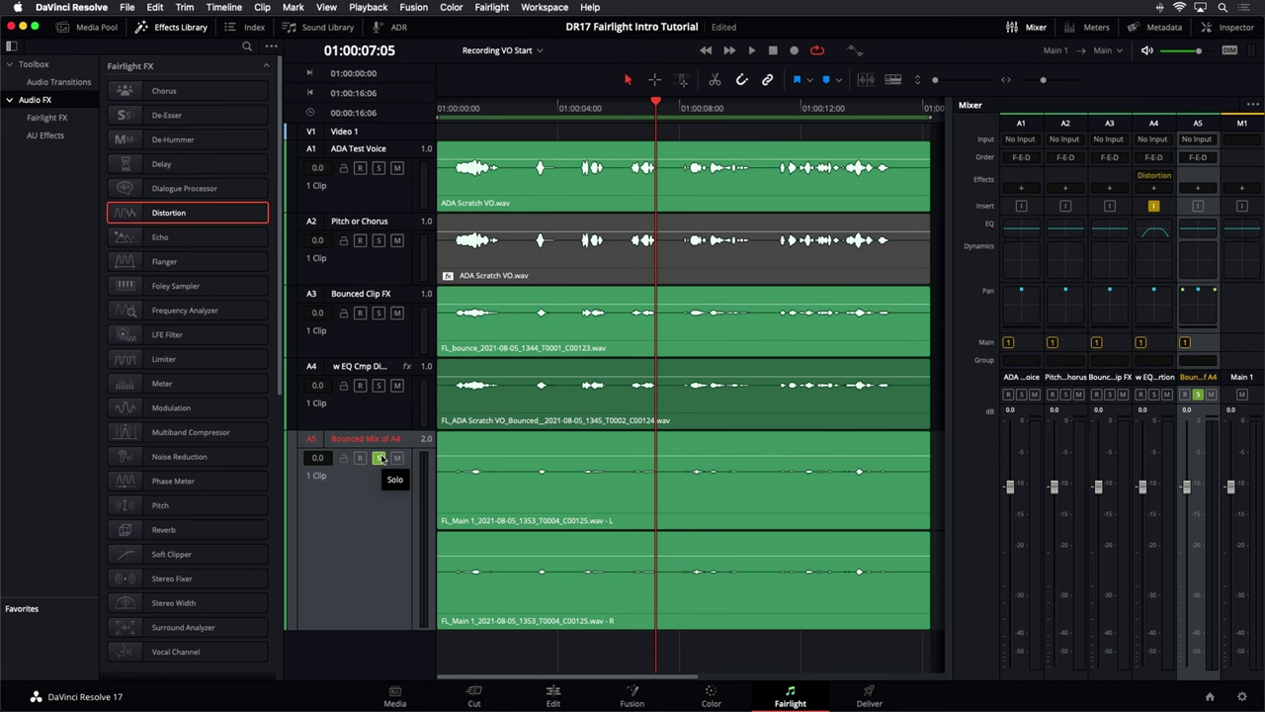
Open the timeline 12 Reverb and EQ Barriers from the Timelines bin and hide the media pool
key("shift+z")
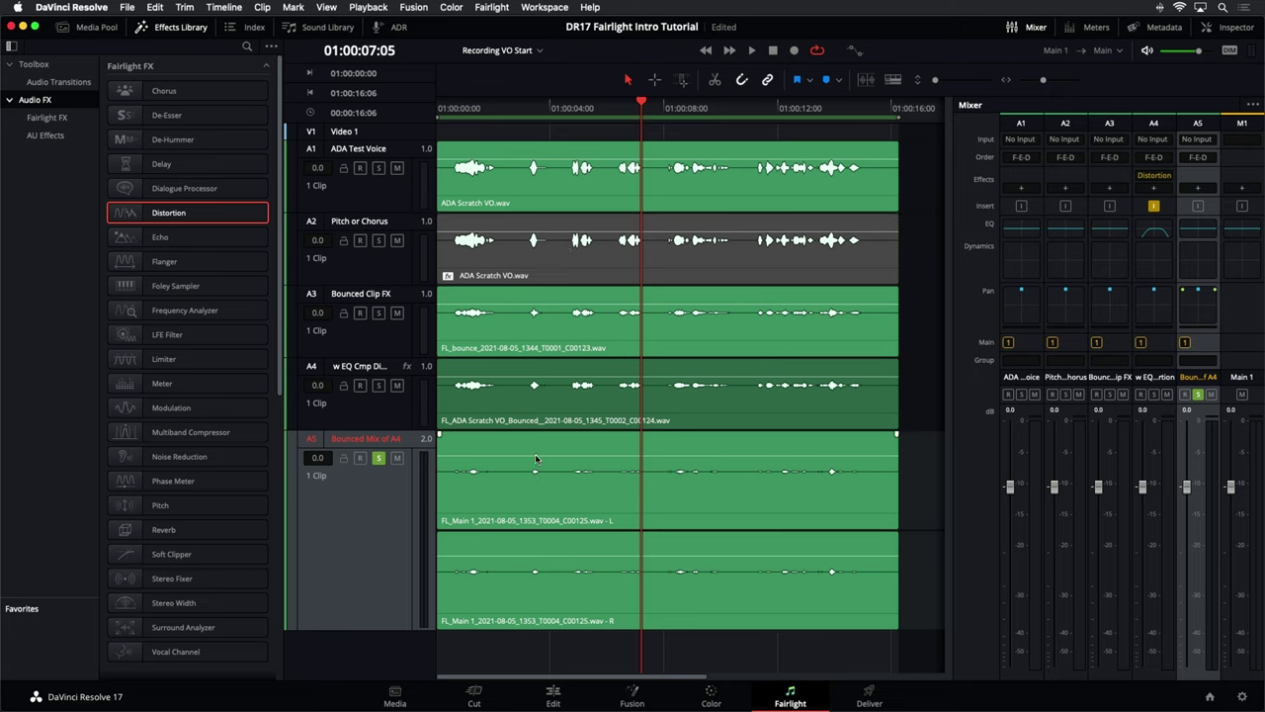
left_click(507, 502)
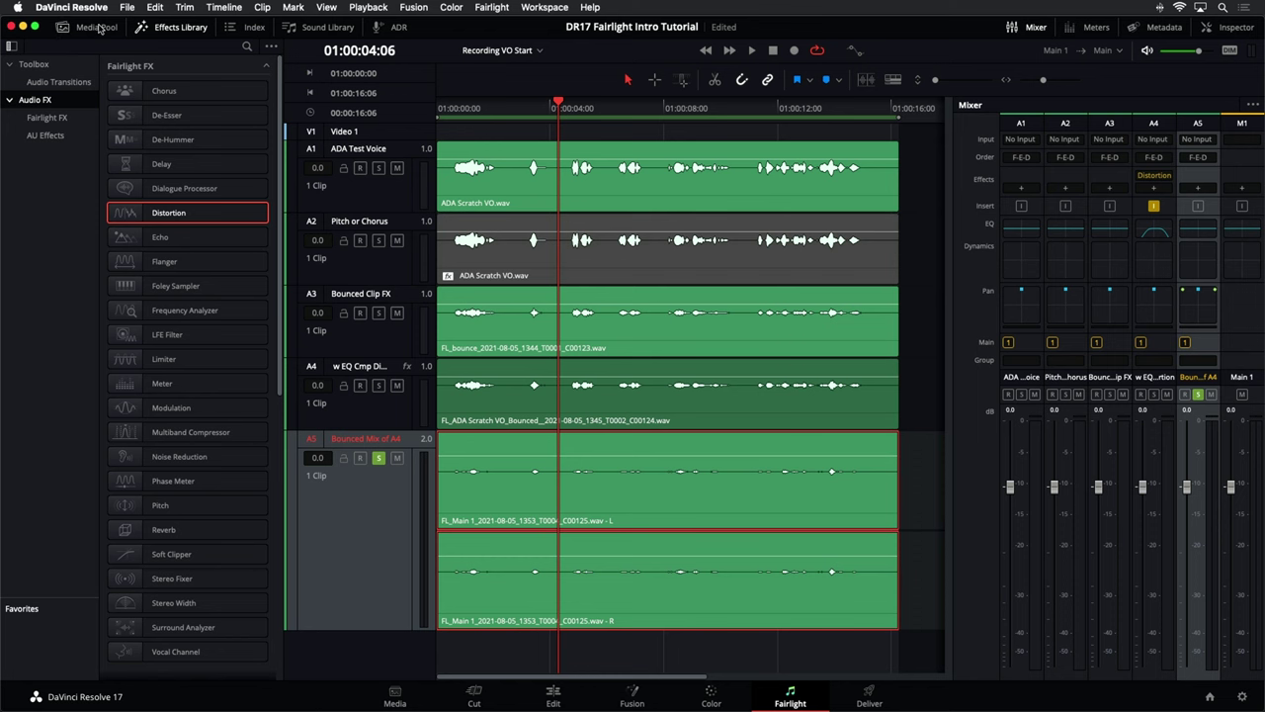
left_click(91, 27)
left_click(158, 28)
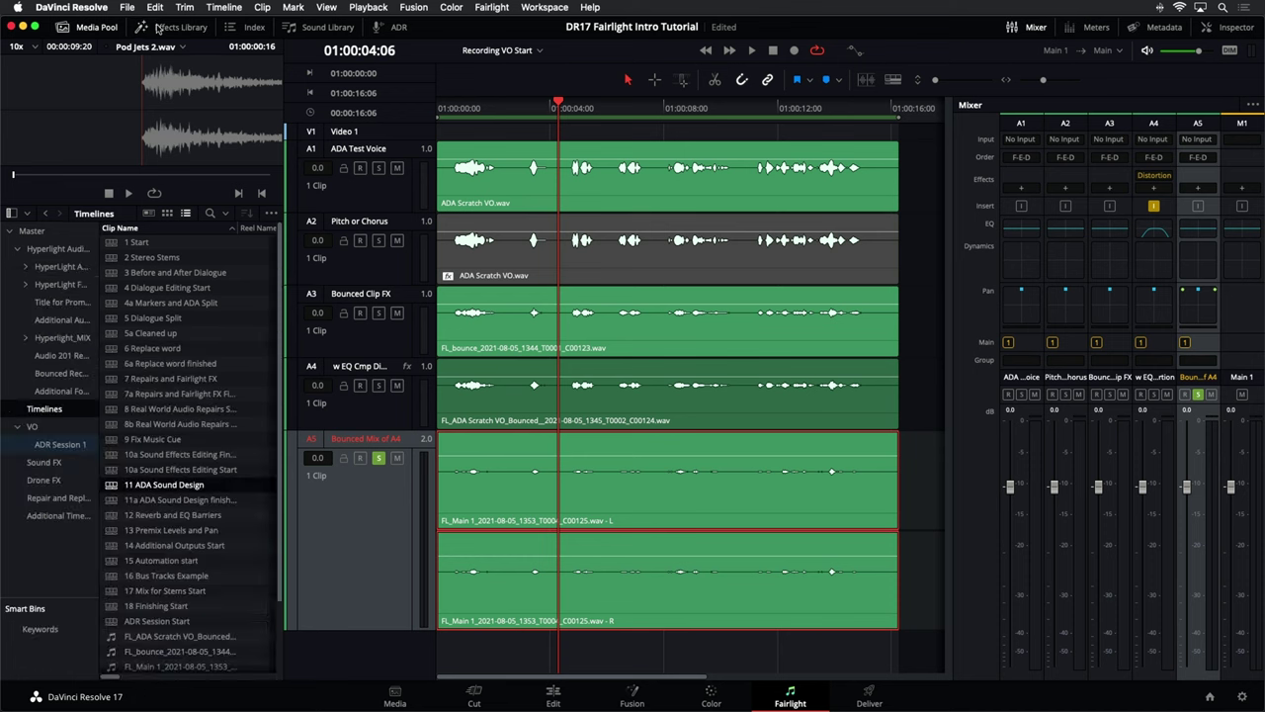
double_click(111, 519)
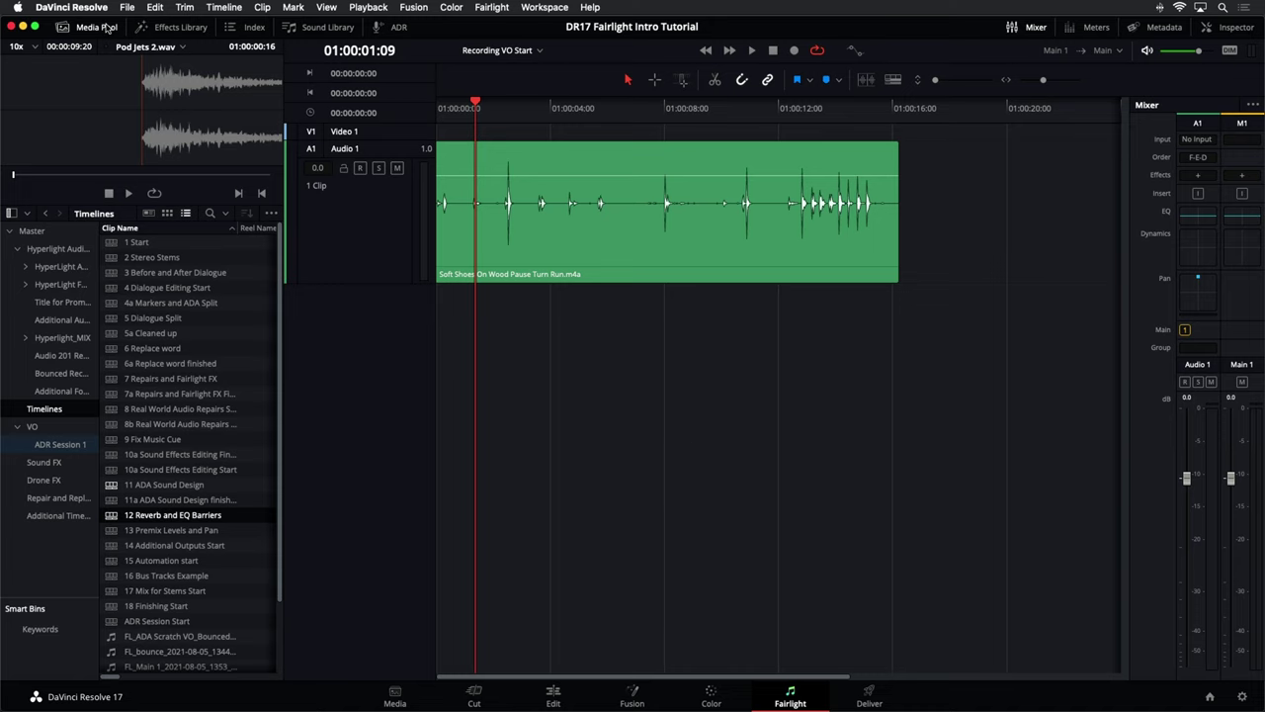
left_click(65, 27)
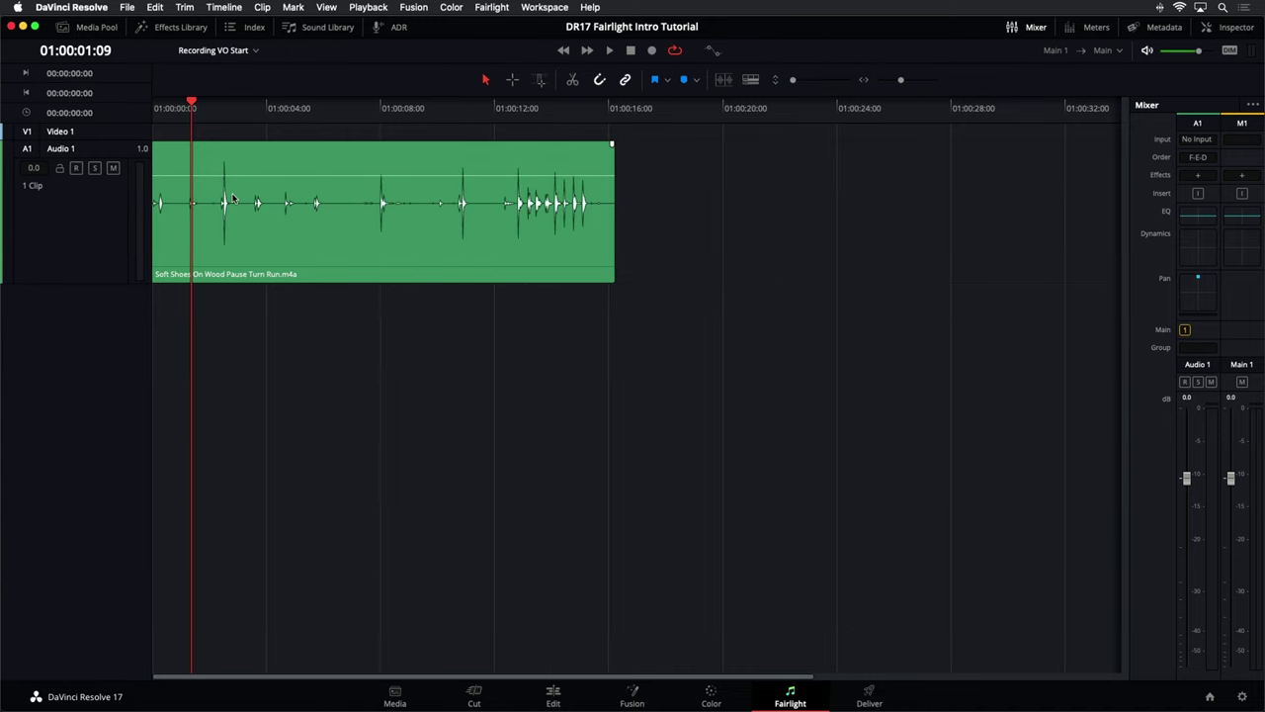
Fit the whole footsteps clip in the timeline view and play it without effects
key("shift+z")
key("space")
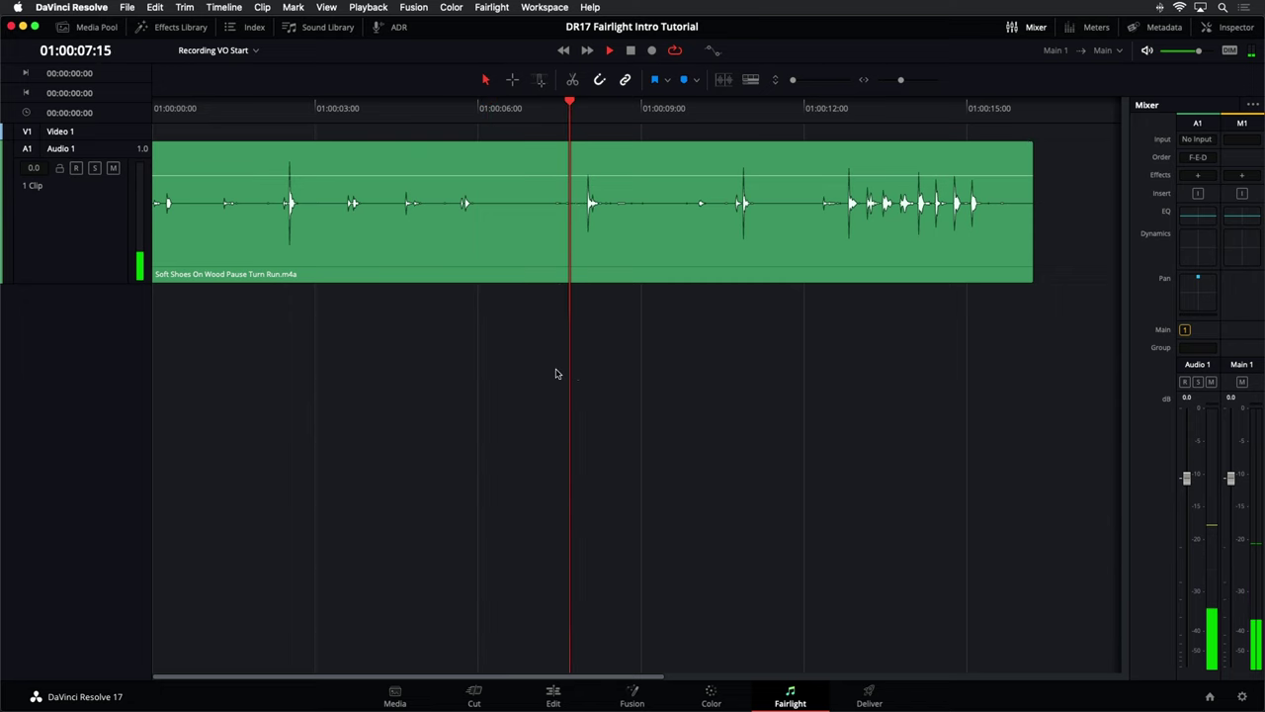
key("space")
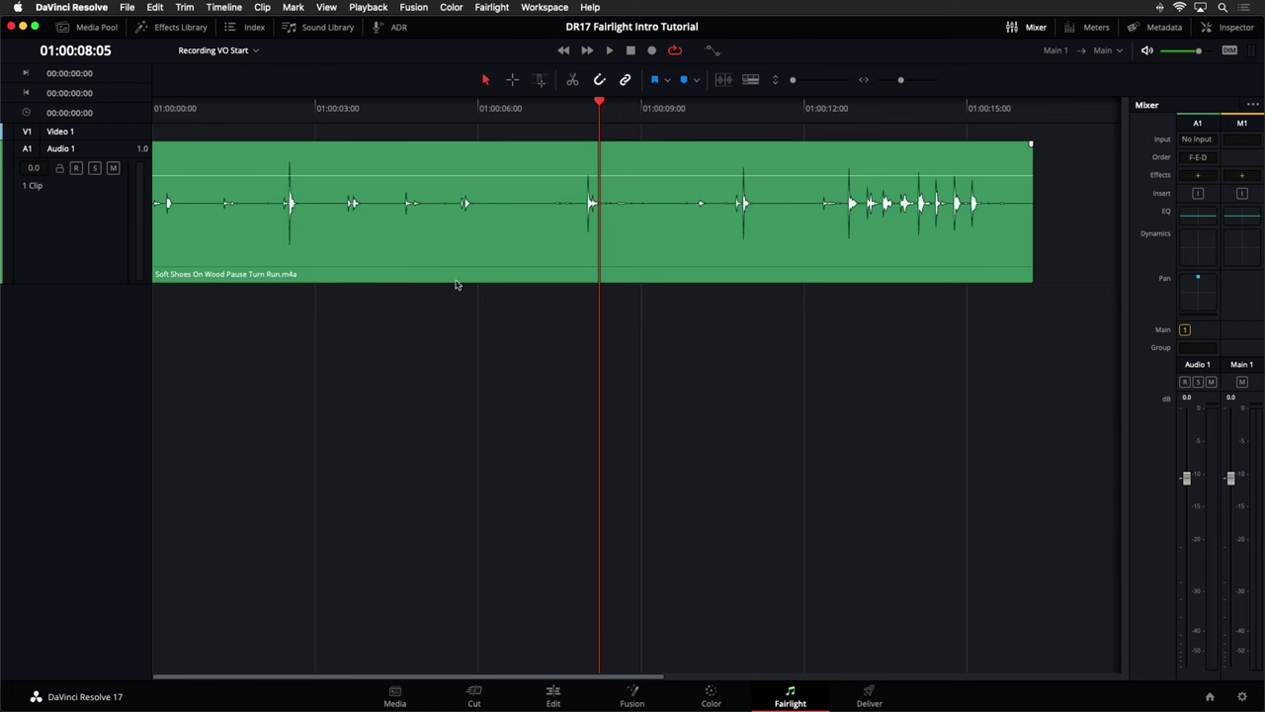
Add the Fairlight FX Reverb to track Audio 1 and play the footsteps with the Default preset
left_click(176, 28)
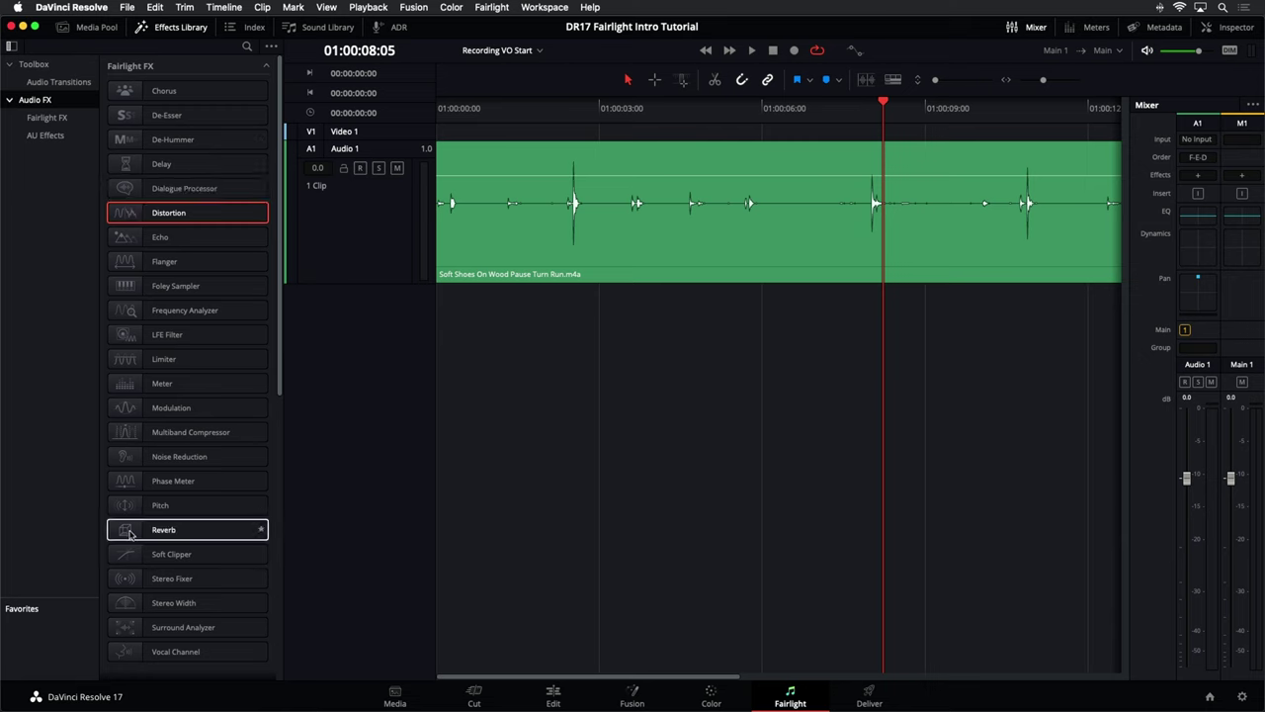
left_click_drag(158, 530, 376, 226)
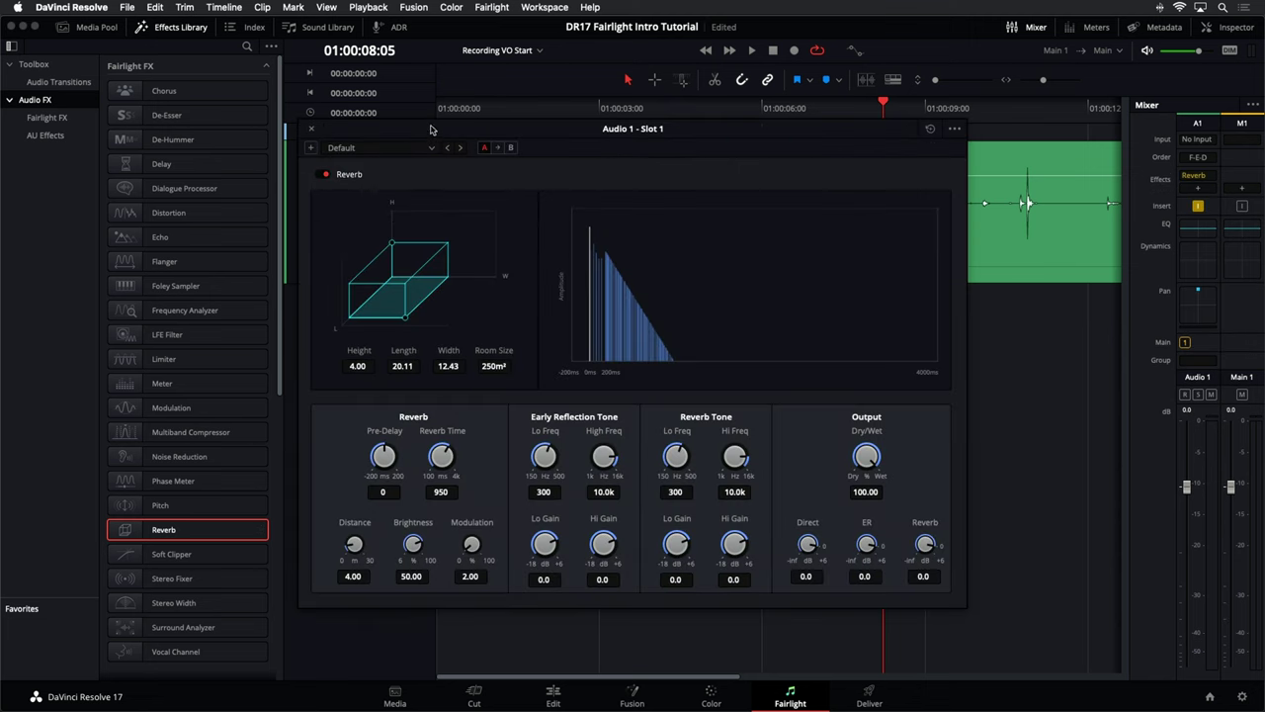
left_click_drag(431, 129, 542, 146)
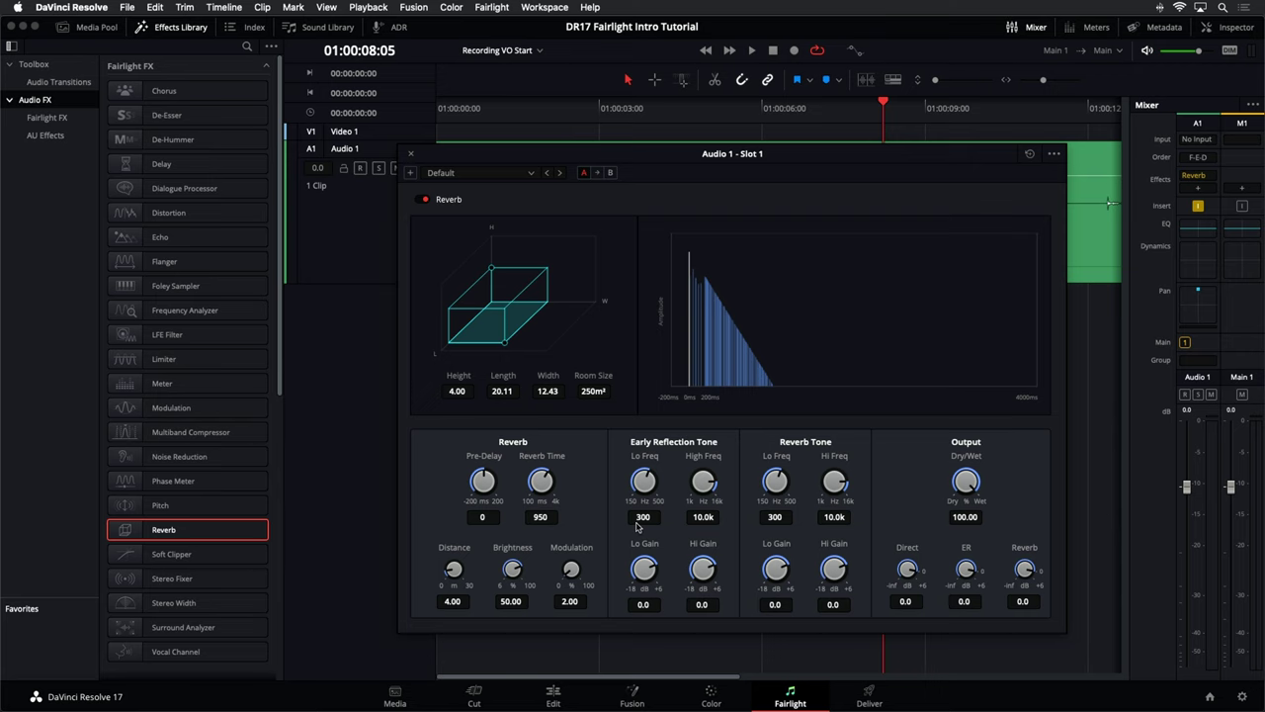
left_click_drag(599, 153, 619, 247)
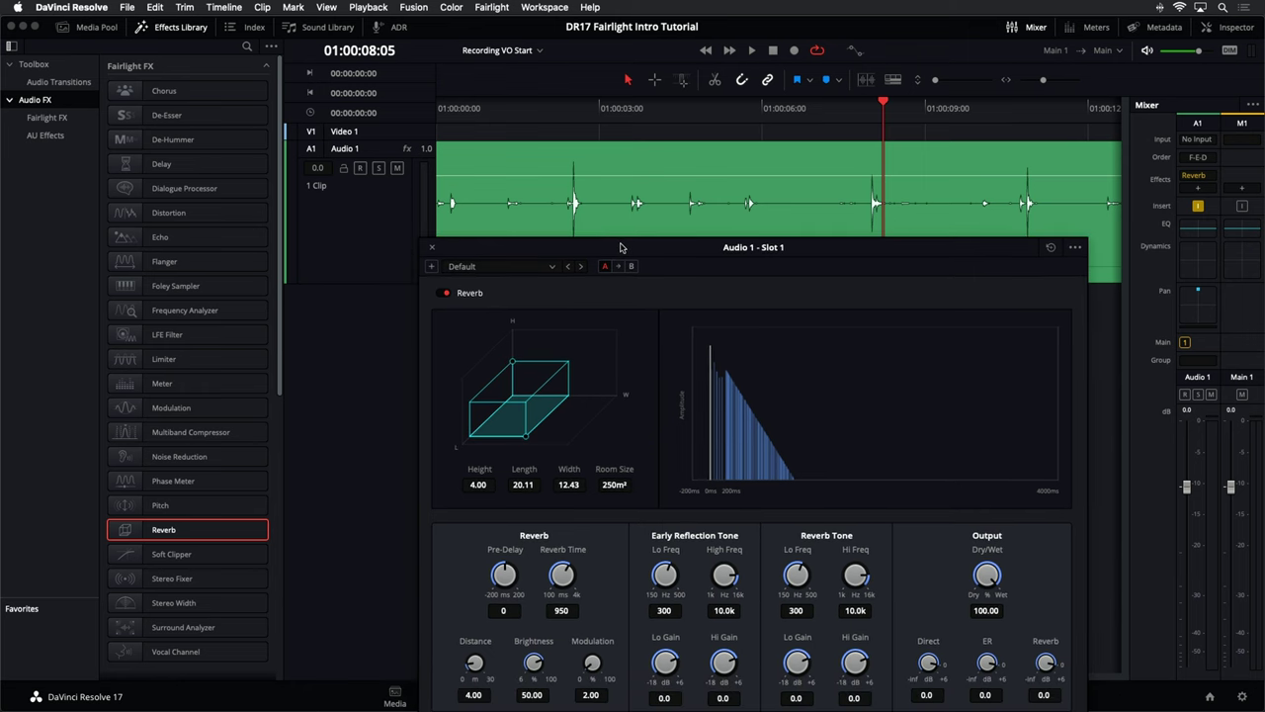
key("space")
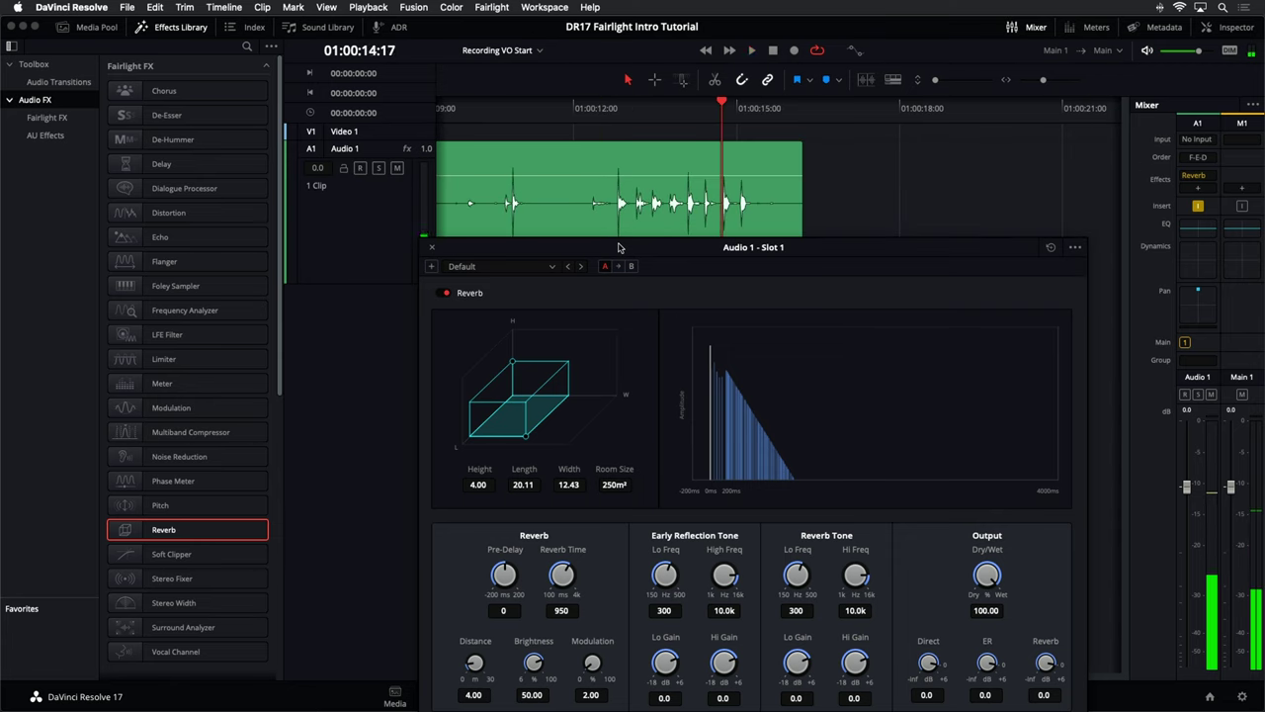
Load the Bathroom preset in the Reverb effect and audition the footsteps with it
left_click(516, 269)
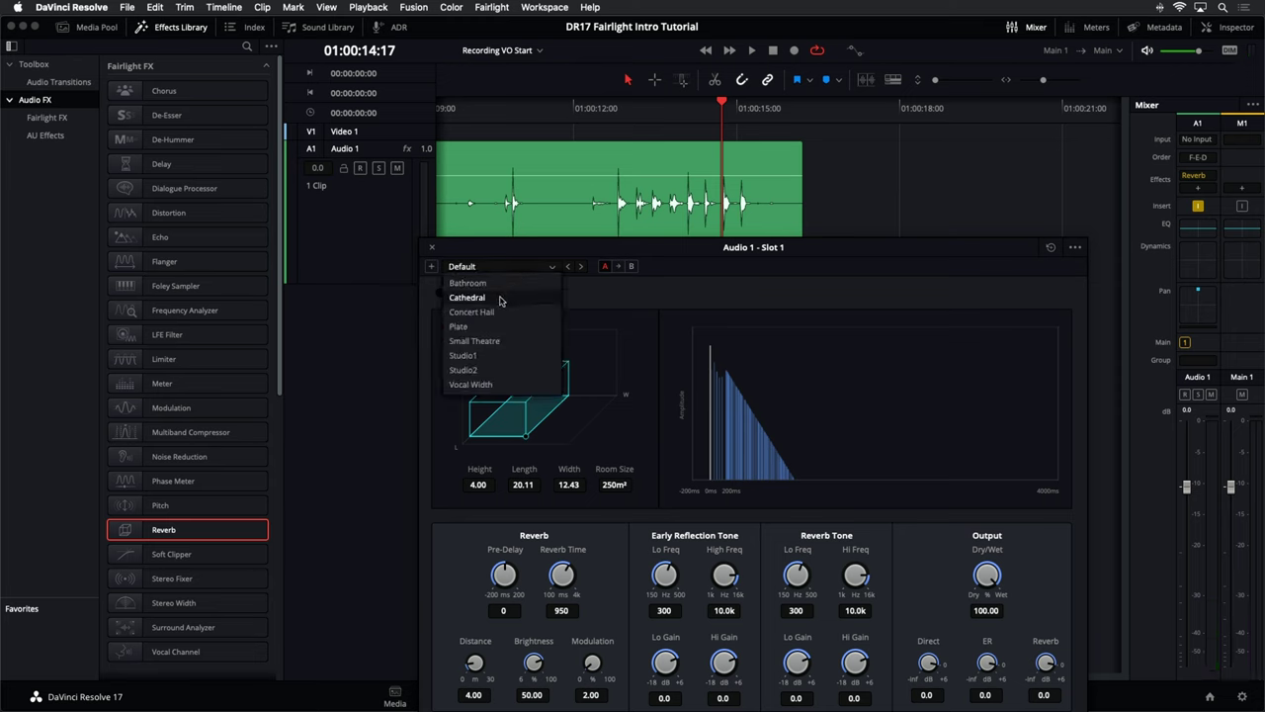
left_click(492, 285)
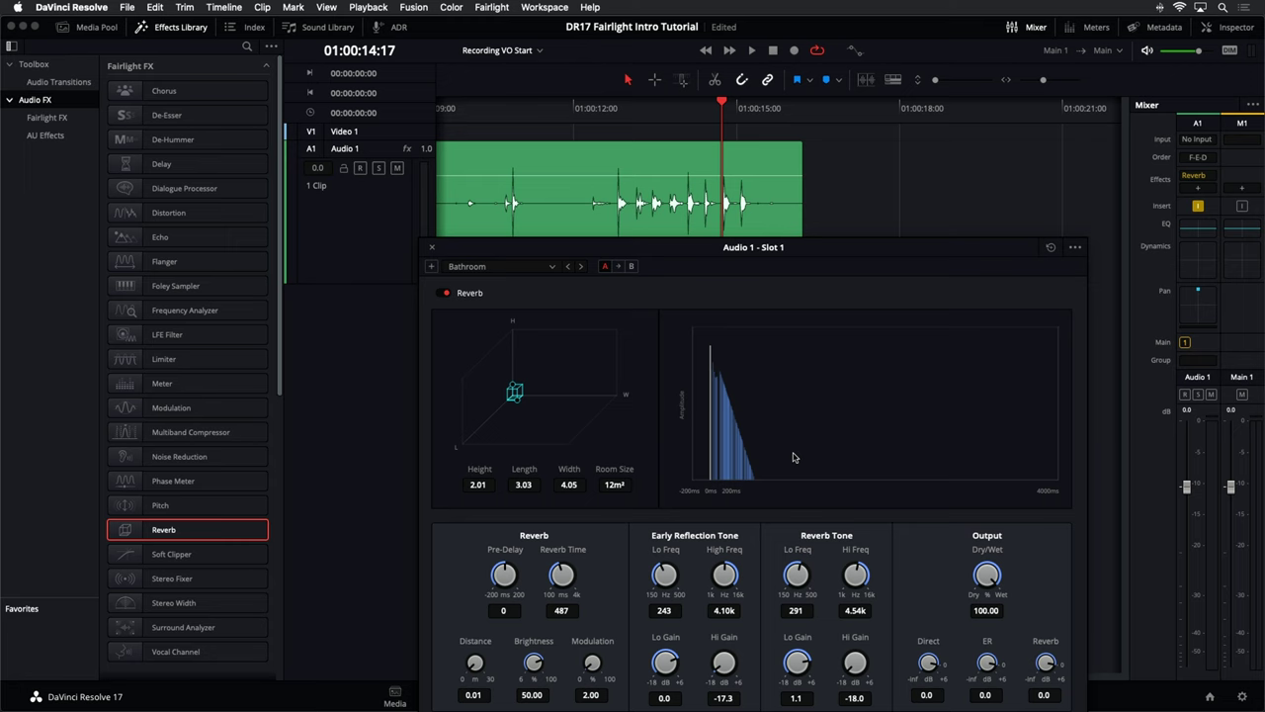
key("space")
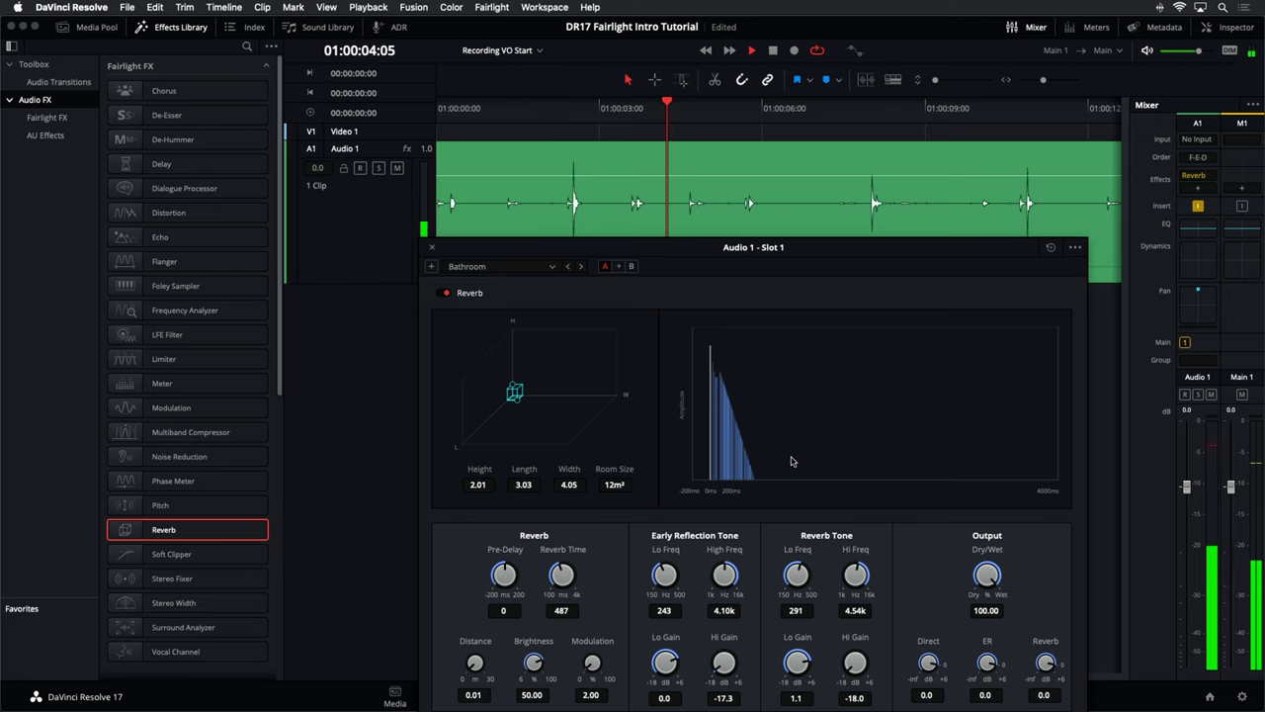
key("space")
Switch the Reverb effect to the Cathedral preset and play the footsteps to hear the larger space
left_click(522, 267)
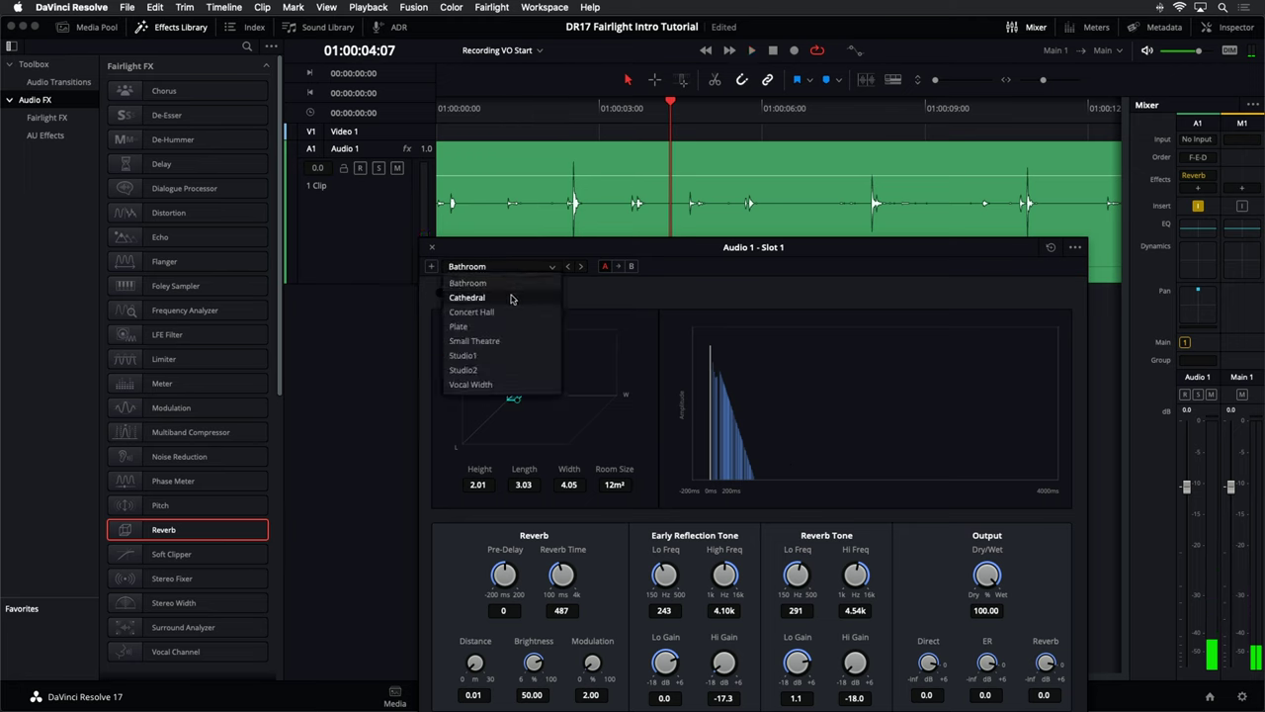
left_click(512, 298)
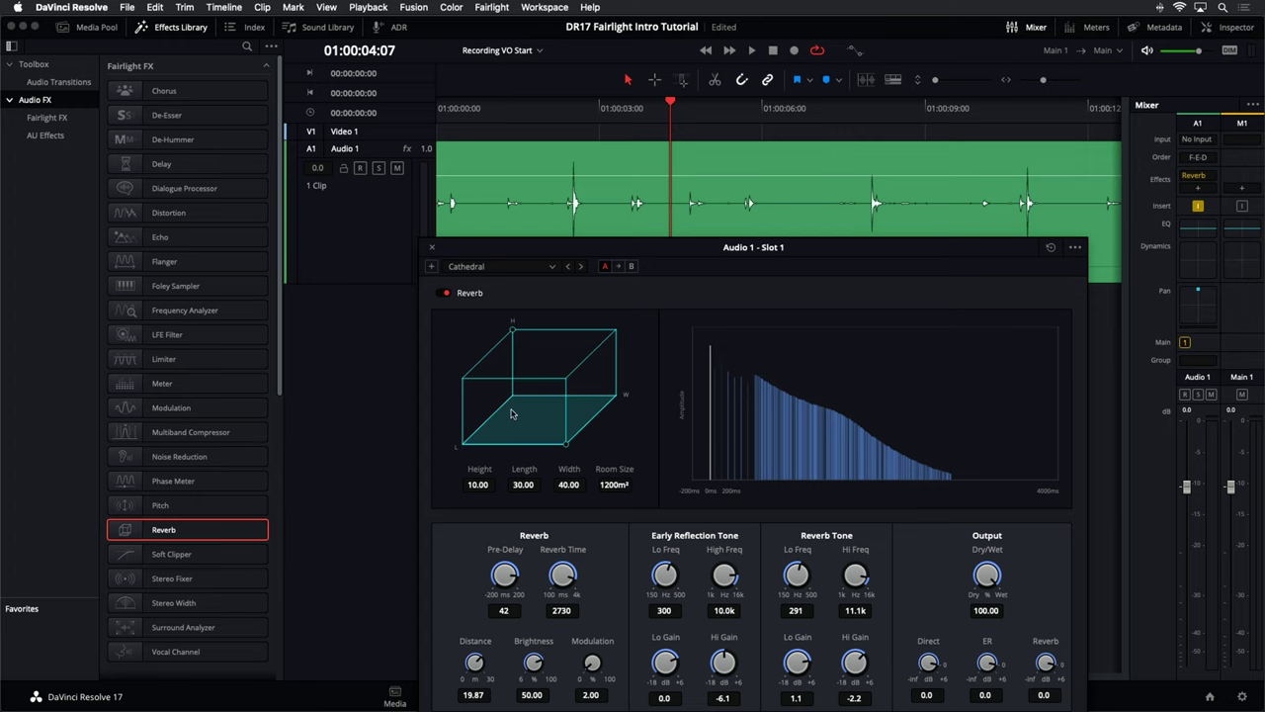
key("space")
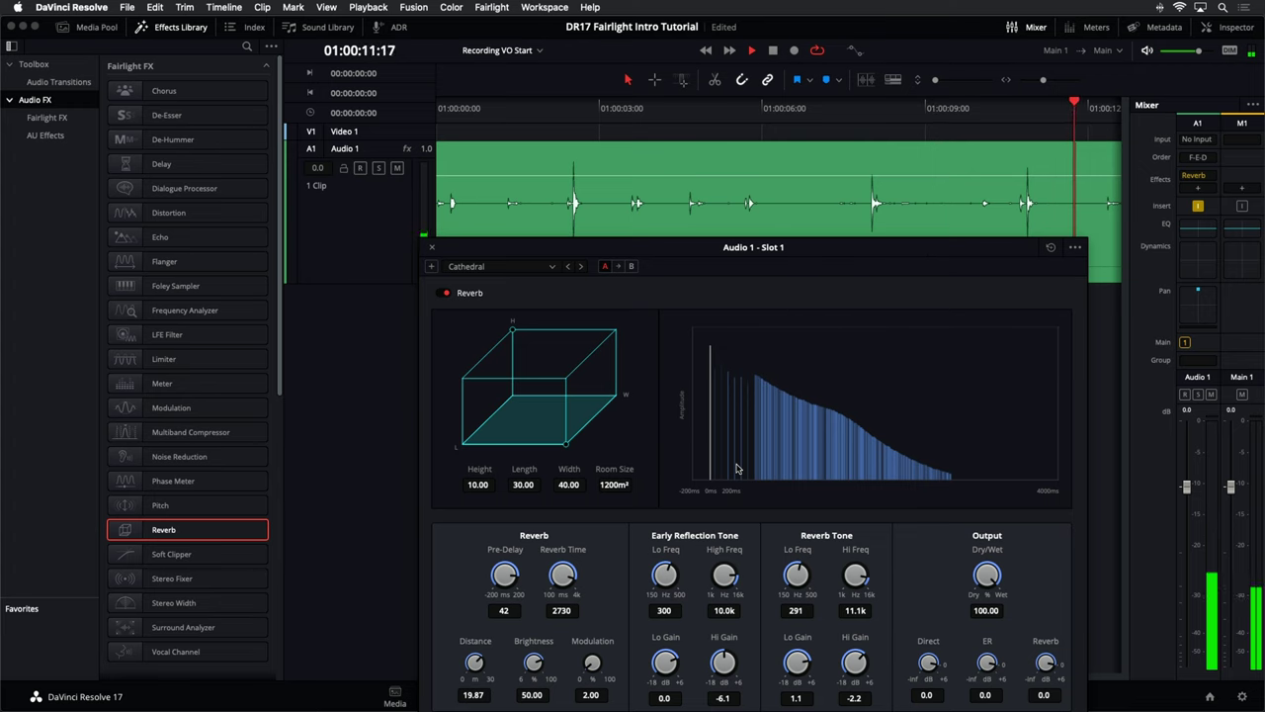
key("space")
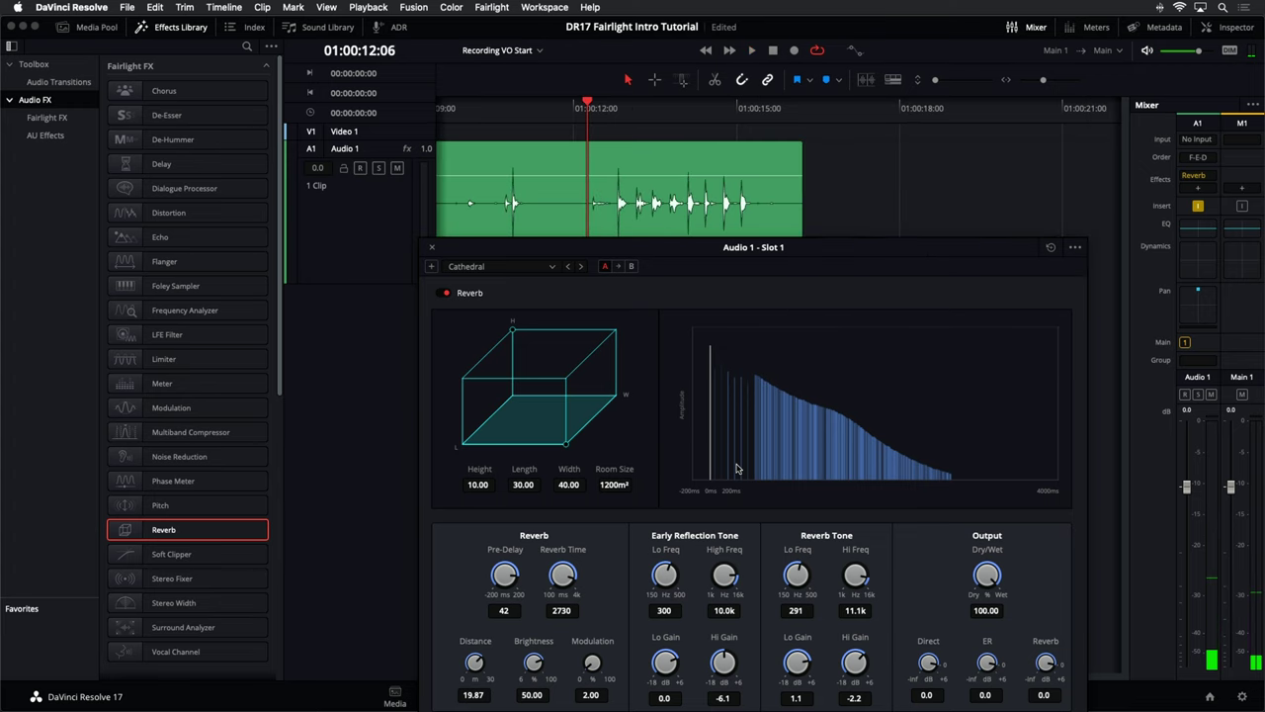
Switch the Reverb effect to the Studio2 preset and audition the remaining footsteps
left_click(551, 267)
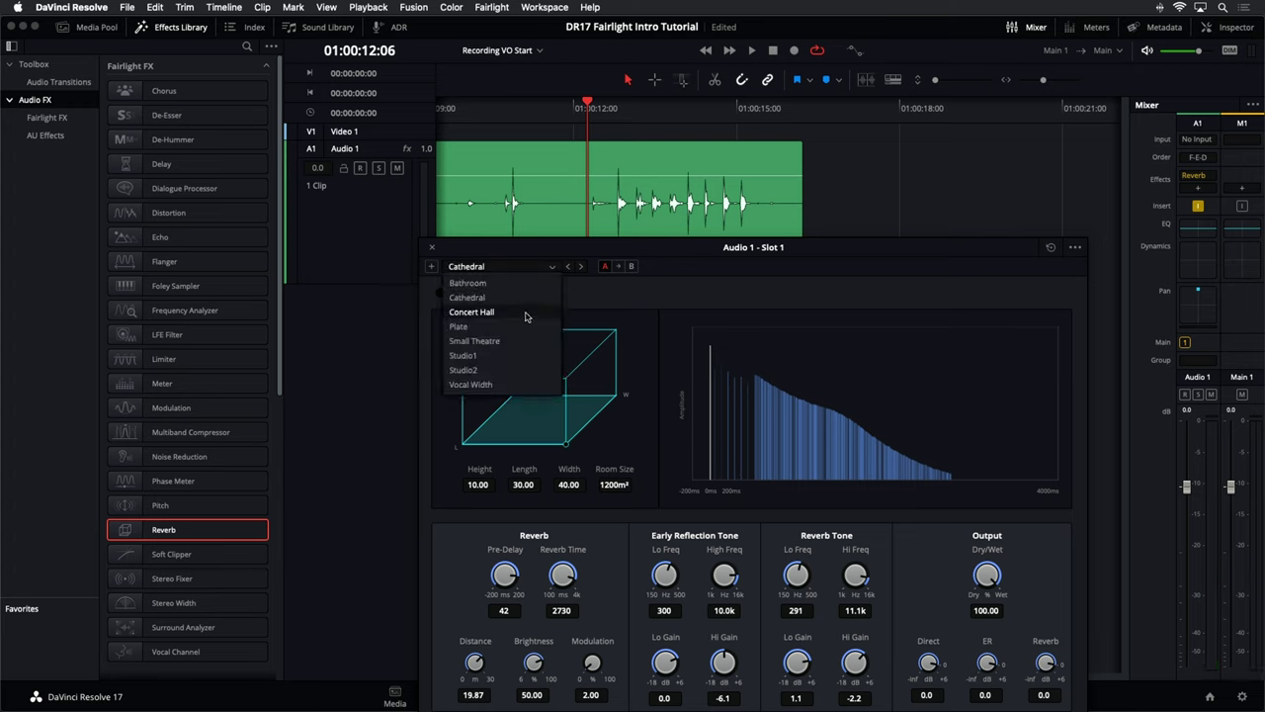
left_click(507, 370)
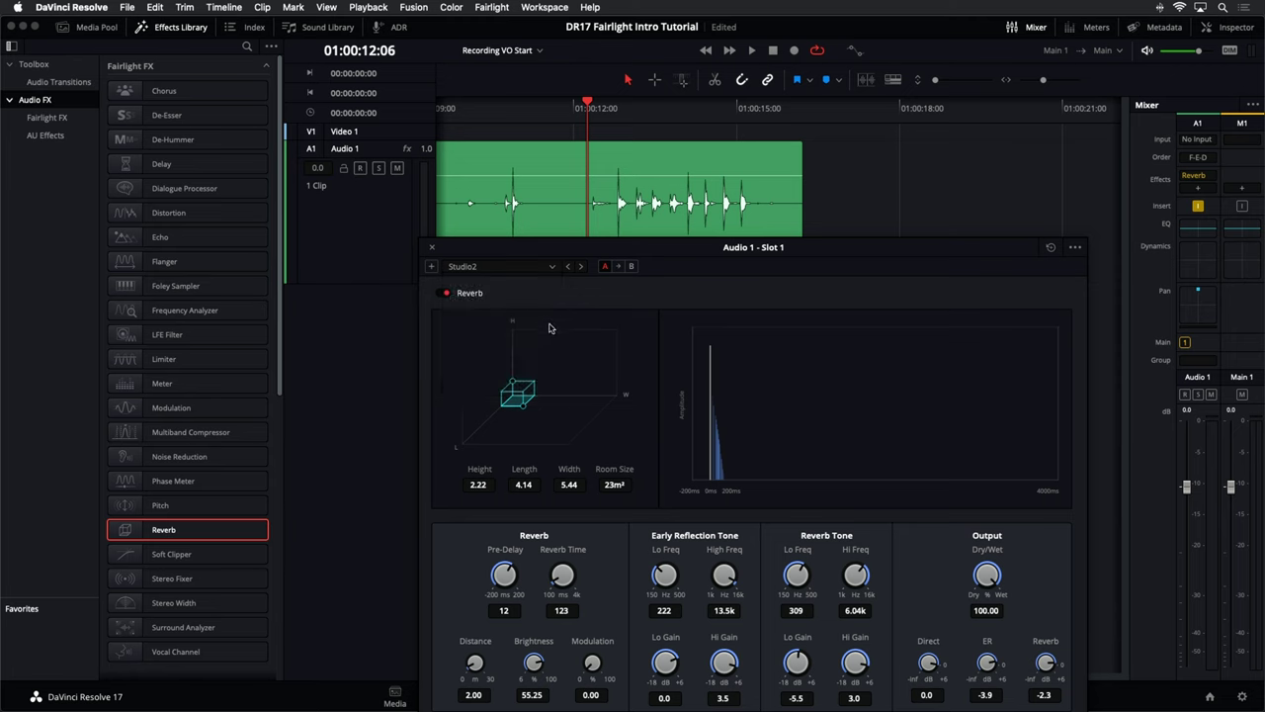
key("space")
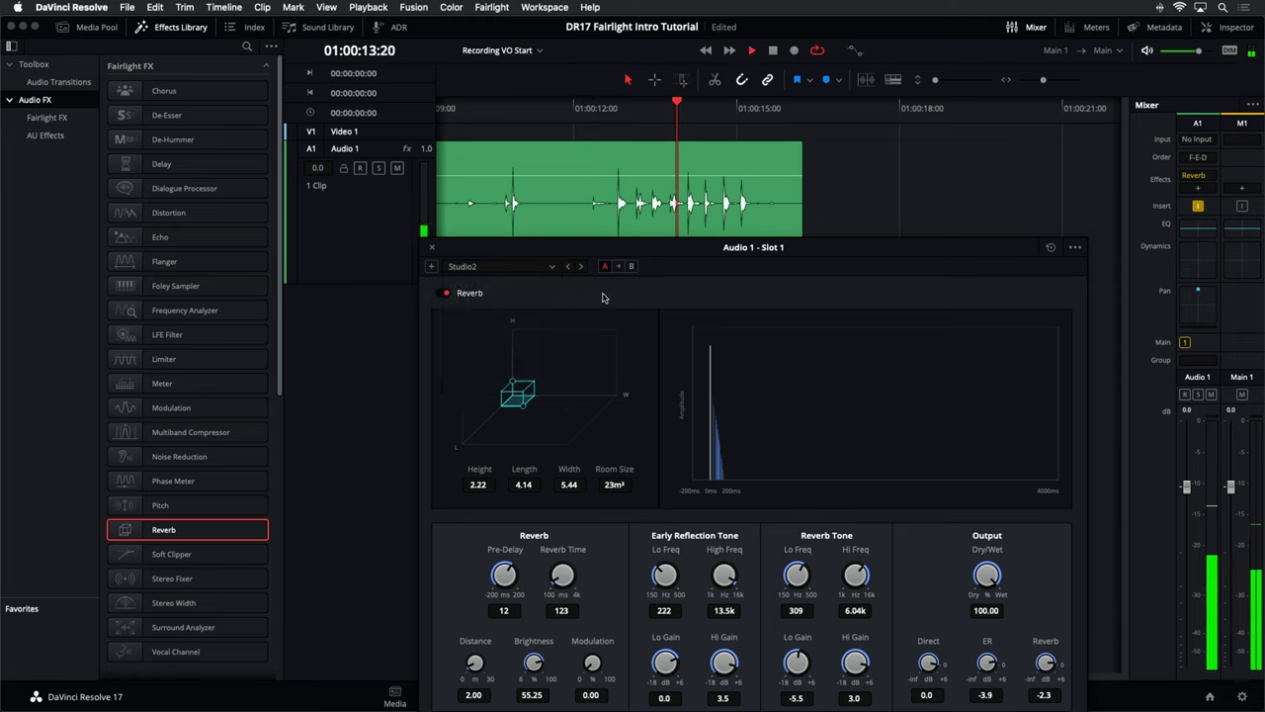
key("space")
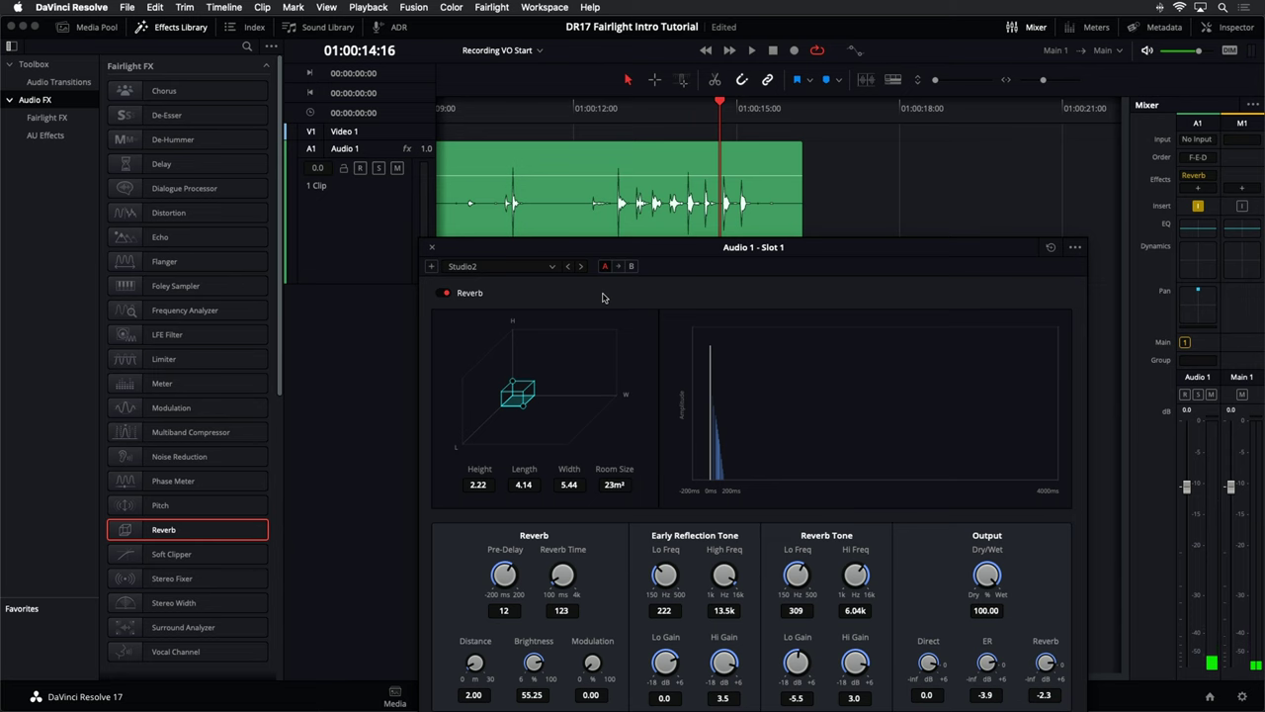
Move the Reverb window fully into view and check where the DaVinci Resolve Reference Manual can be opened
left_click_drag(578, 253, 573, 221)
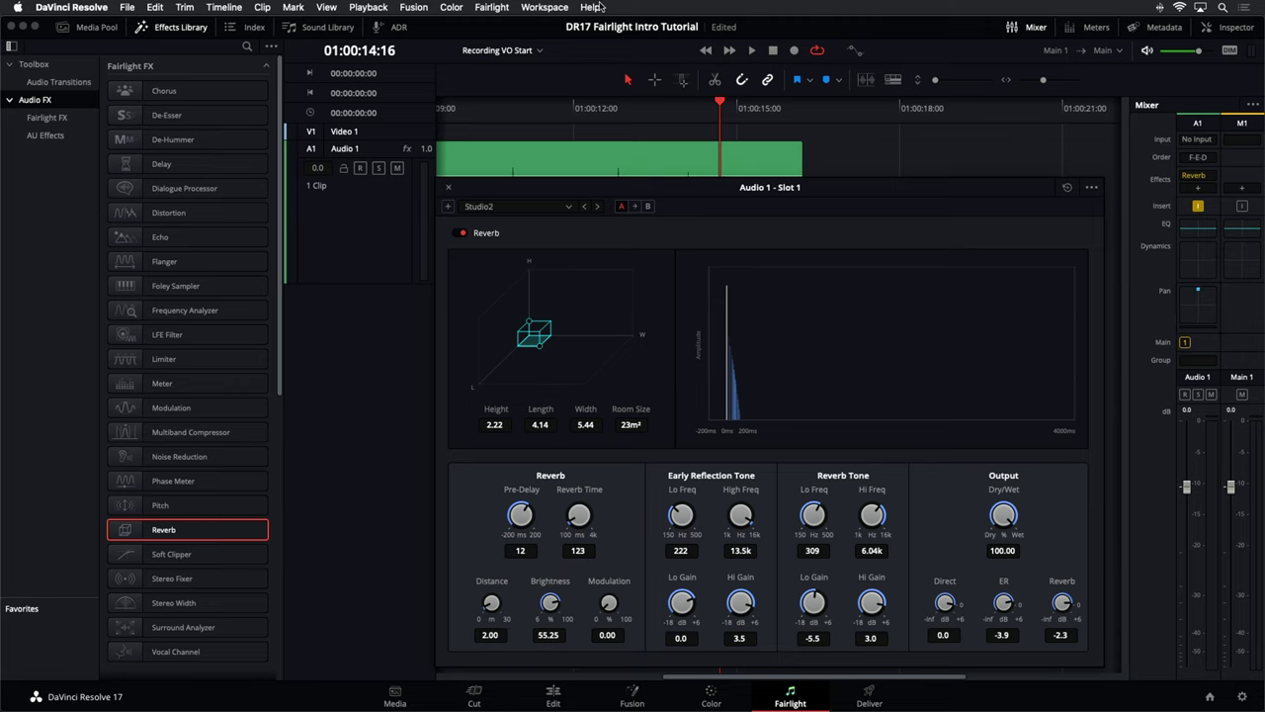
left_click(595, 7)
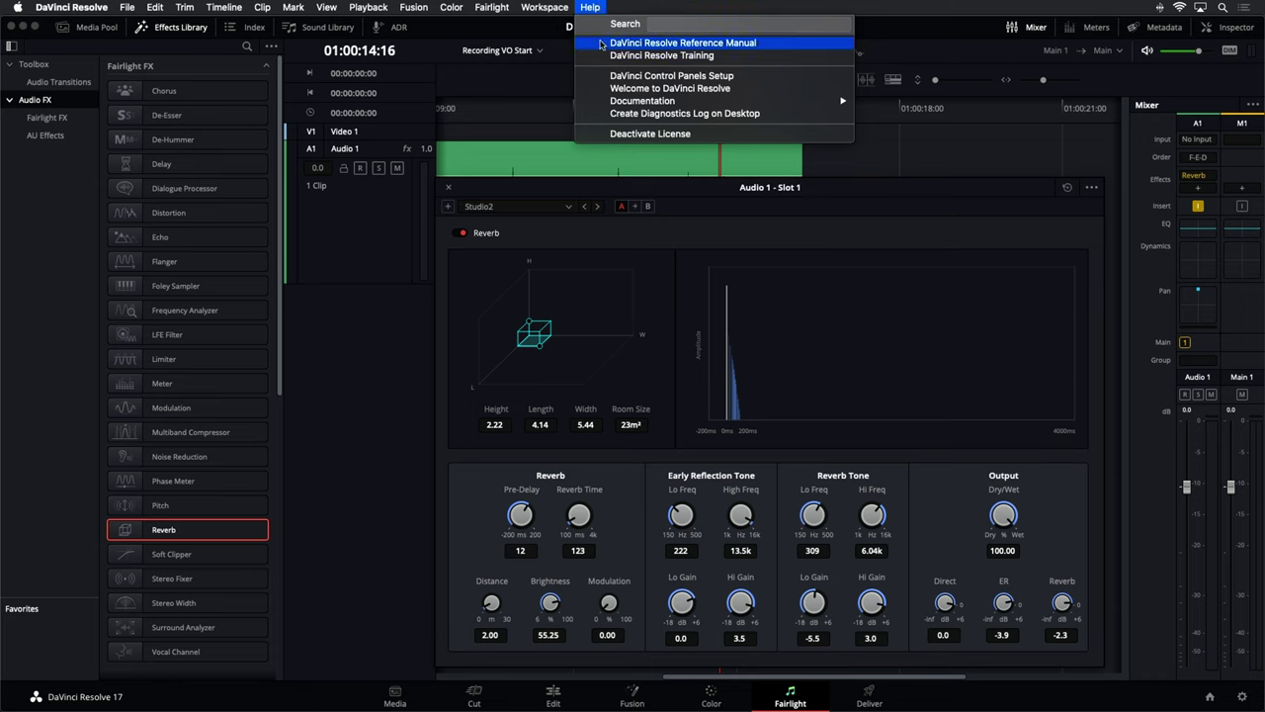
left_click(526, 100)
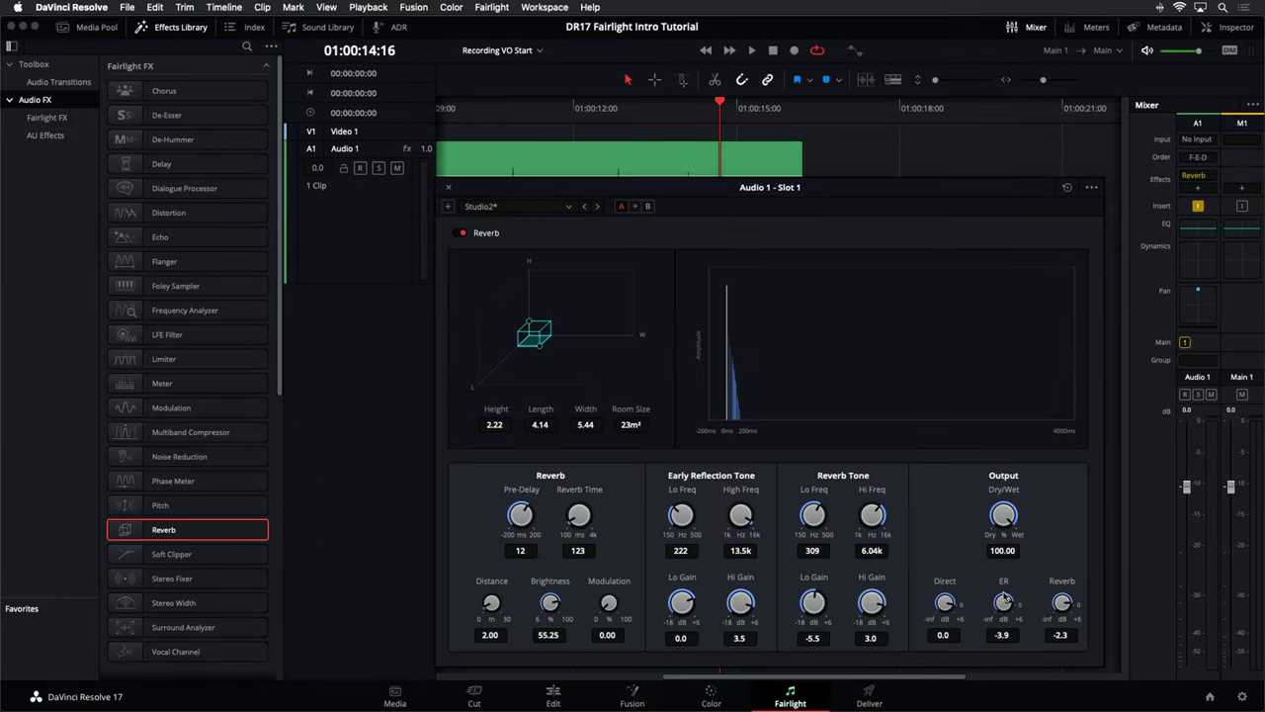
Load the Cathedral preset and set the Reverb output levels to Direct -1.4 dB, ER -2.7 dB and Reverb -8.2 dB
left_click(560, 209)
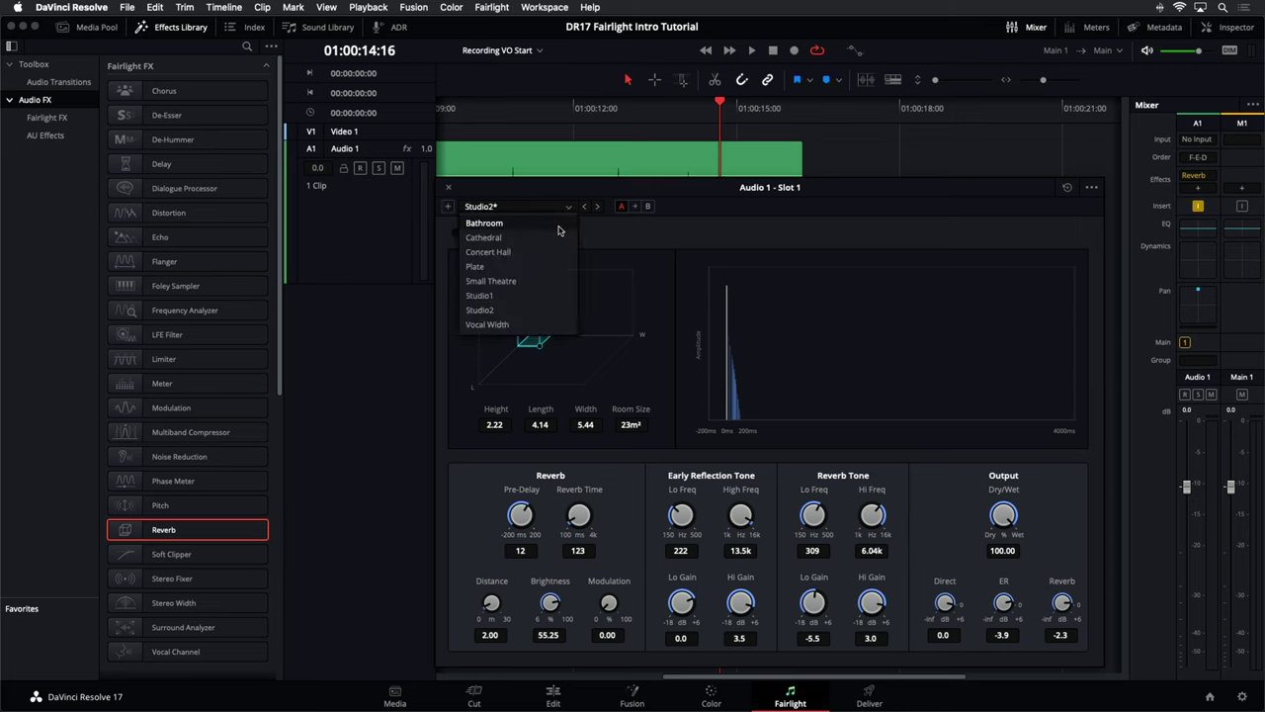
left_click(557, 238)
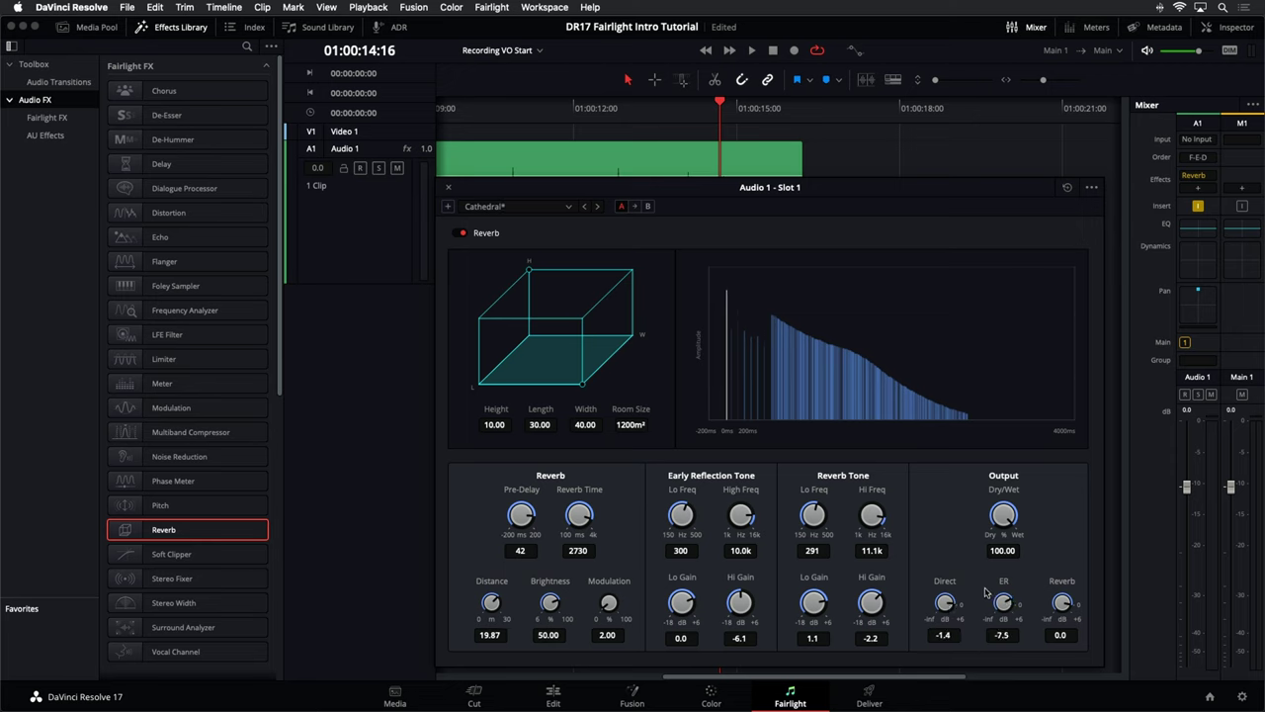
left_click_drag(1066, 605, 1038, 607)
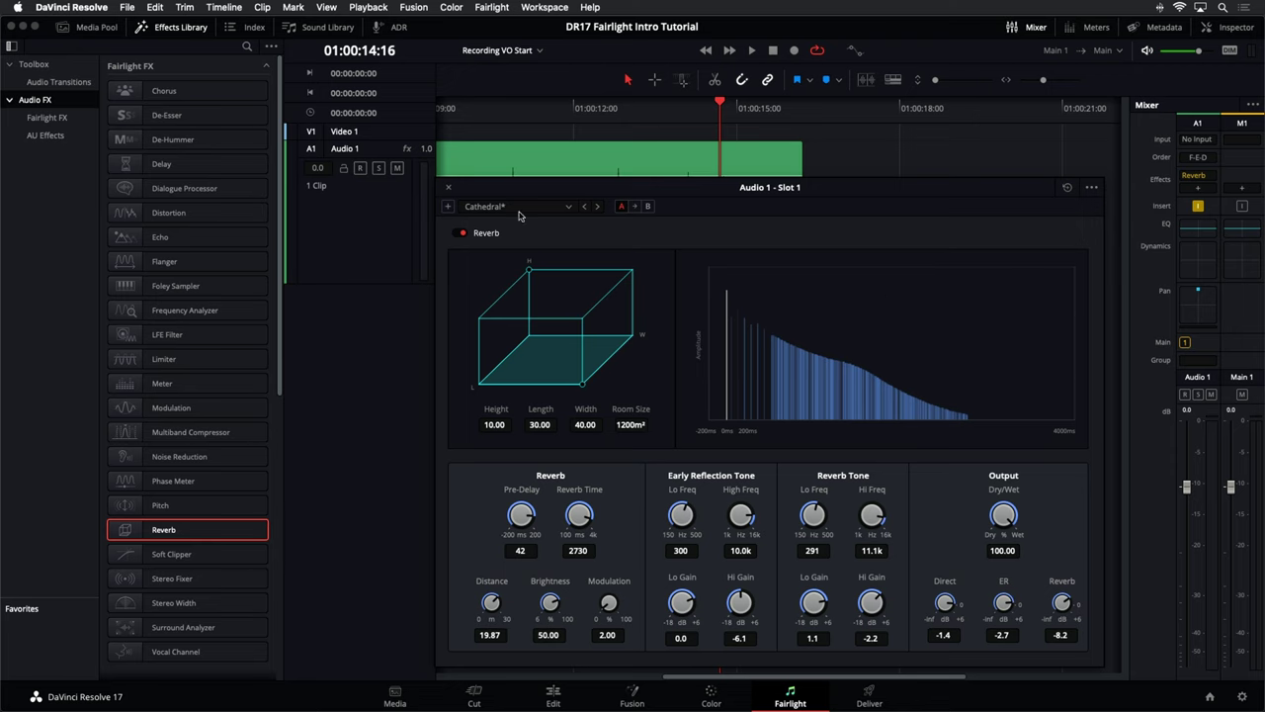
Load the Concert Hall preset, and reload Cathedral to compare their room dimensions and reverb settings
left_click(556, 210)
left_click(494, 253)
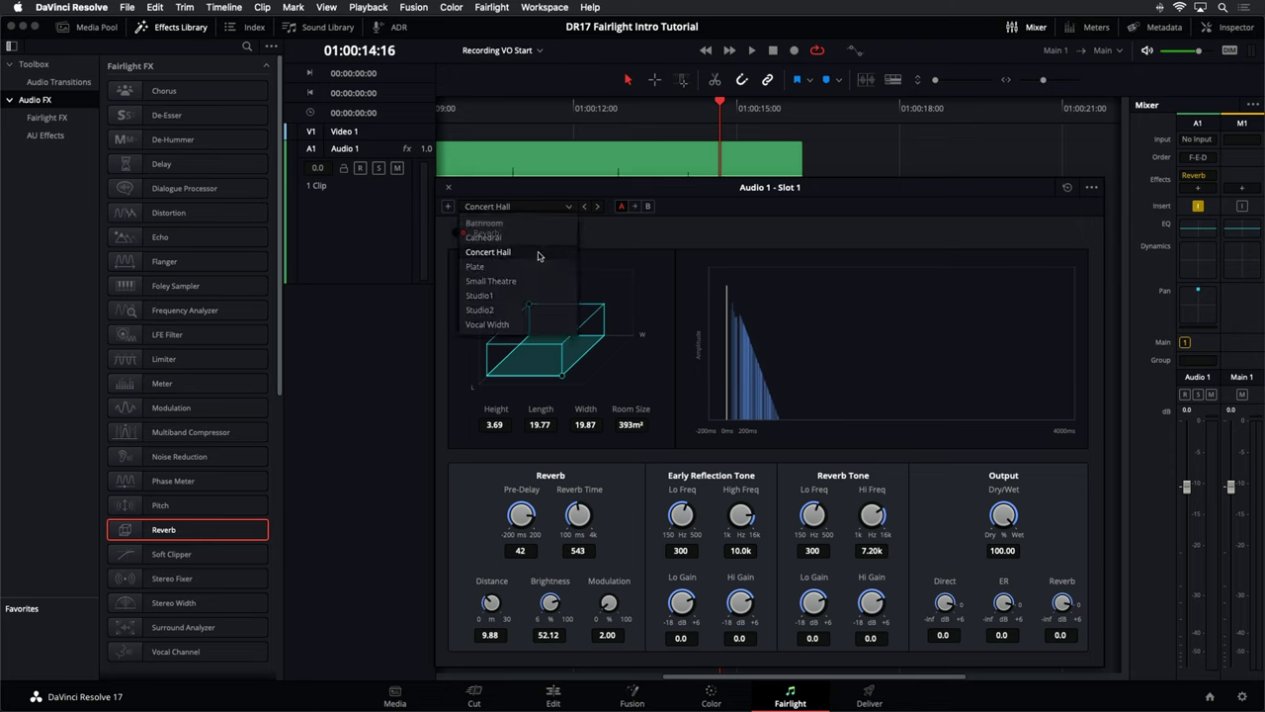
left_click(526, 211)
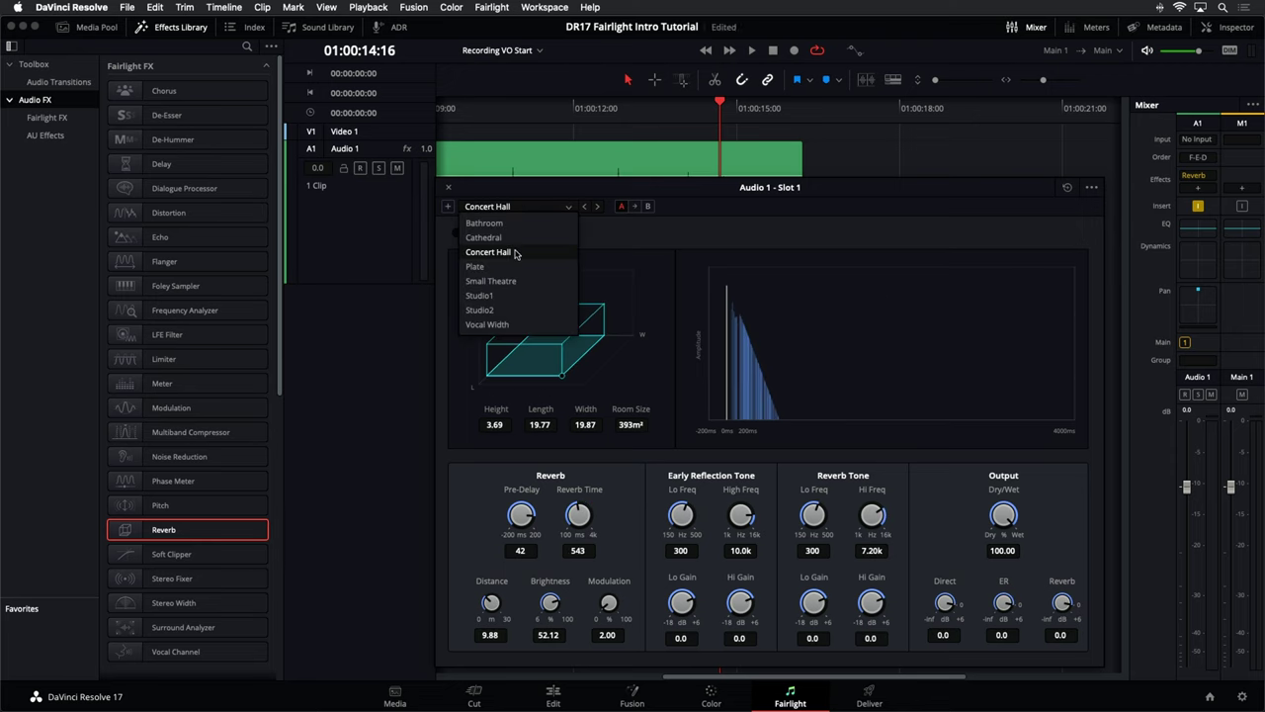
left_click(485, 238)
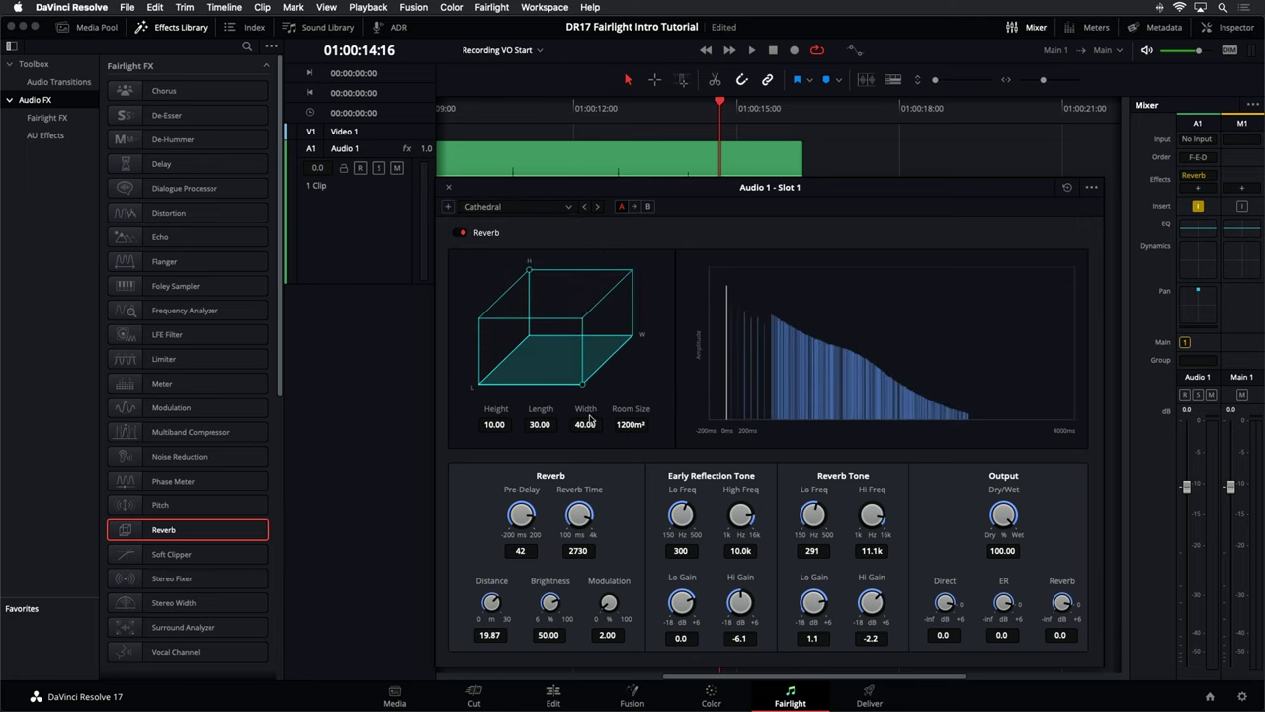
Load the Studio2 preset on Audio 1, close the Reverb window and move the playhead to an earlier point in the clip
left_click(516, 216)
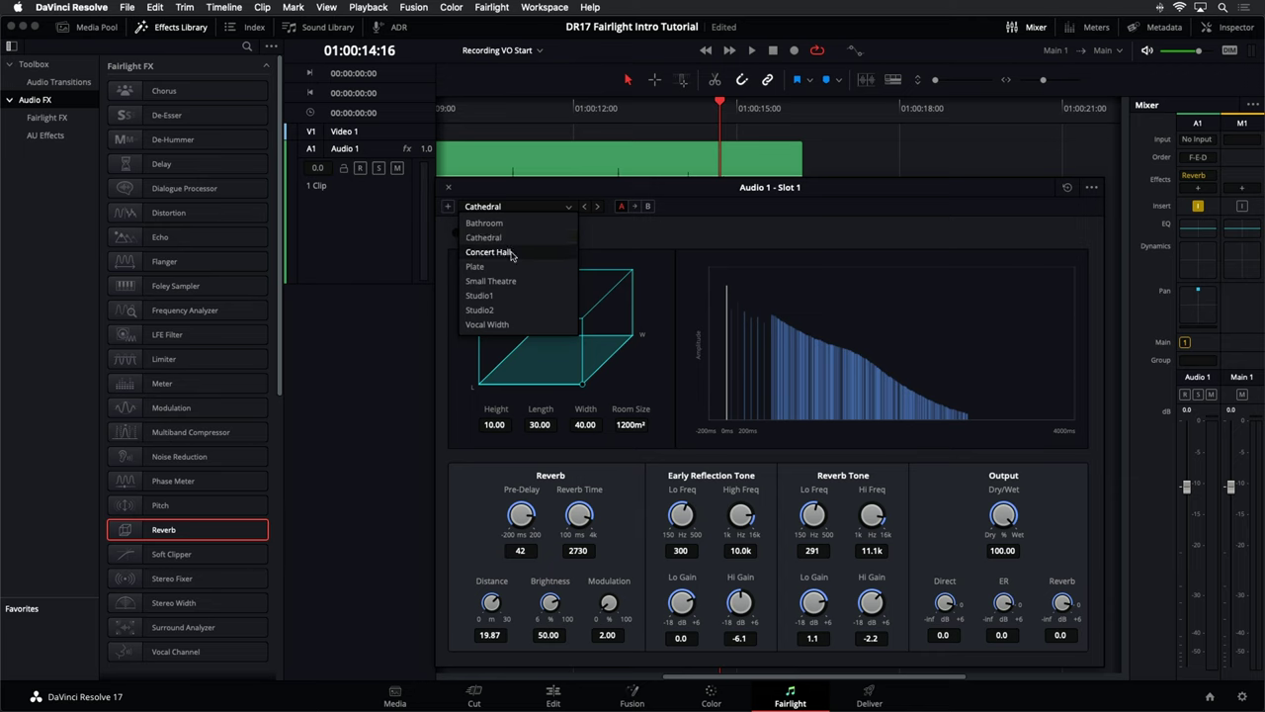
left_click(506, 310)
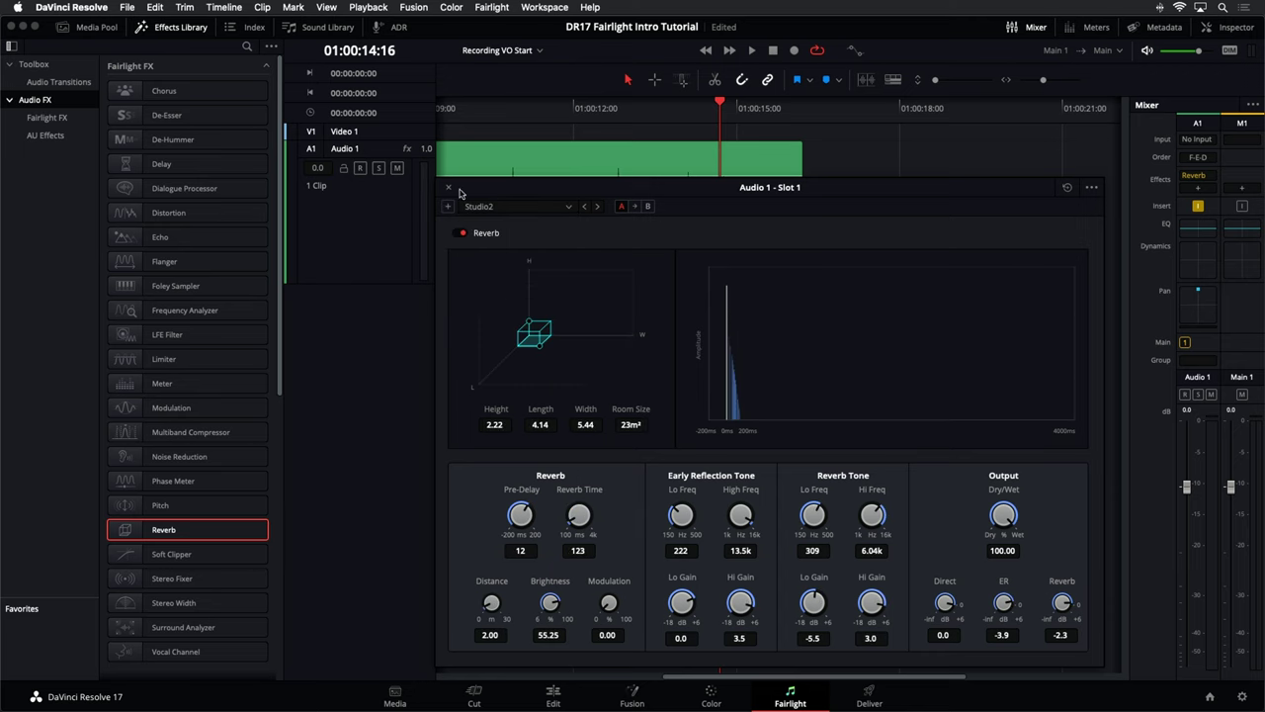
left_click(447, 189)
left_click(645, 116)
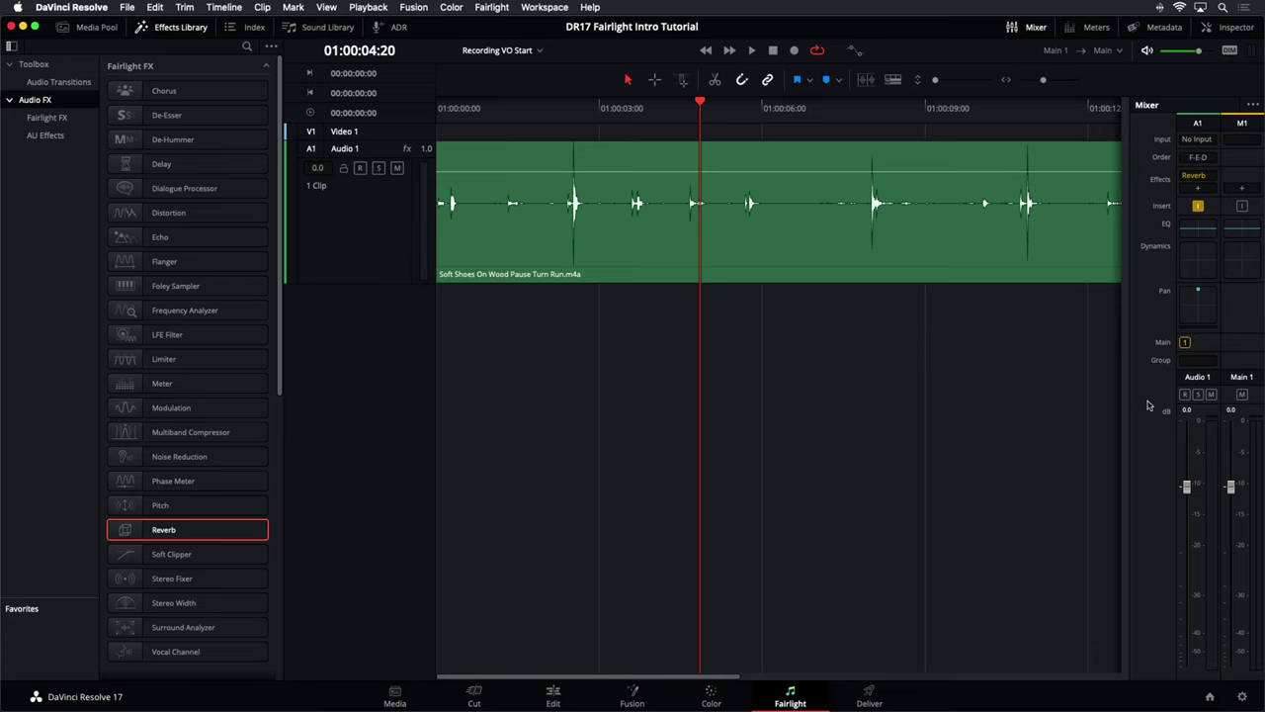
Open the Audio 1 equalizer and, during playback, lower the Band 6 high-cut to 3k7 and raise the overall EQ gain to 9.7
double_click(1199, 235)
left_click_drag(860, 191, 880, 189)
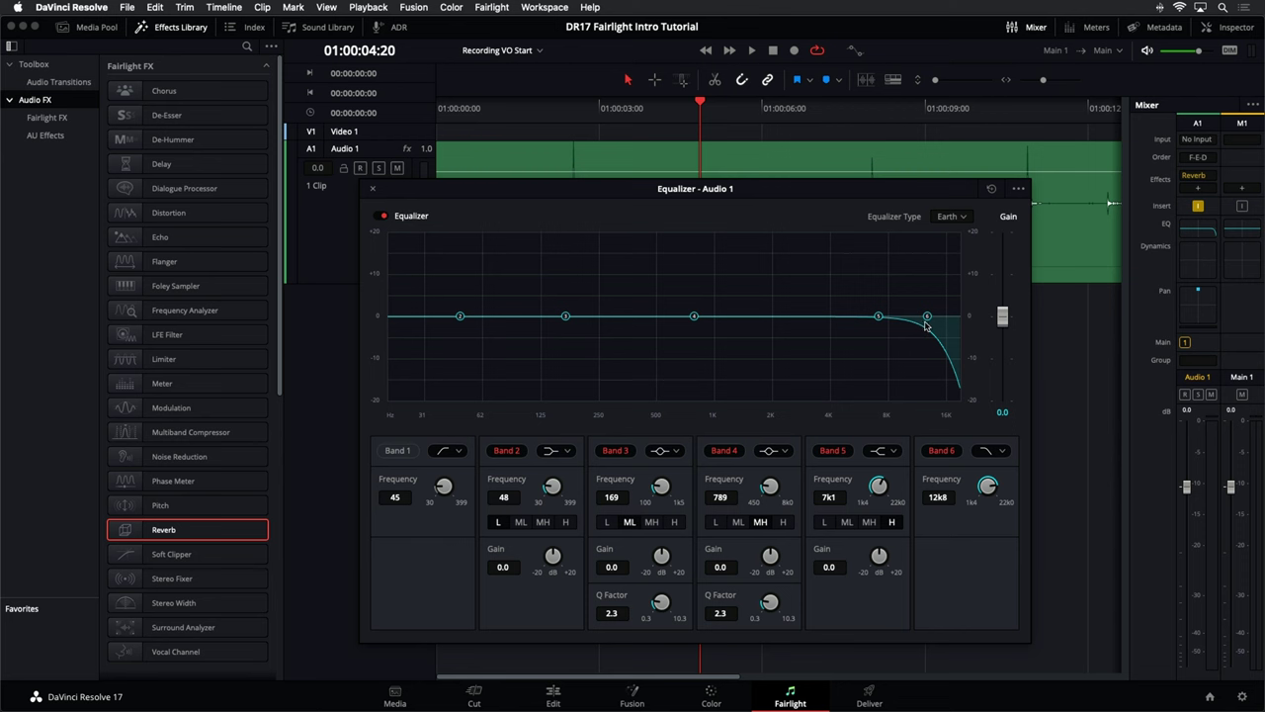
key("space")
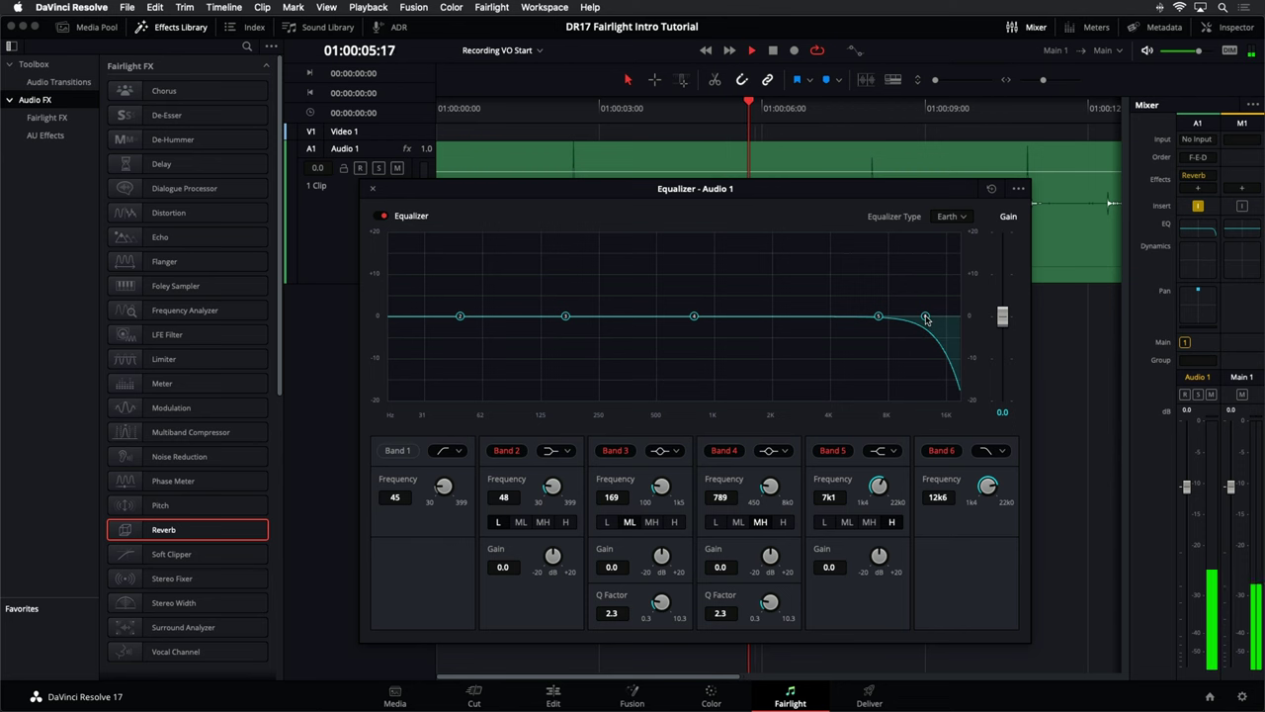
left_click_drag(925, 321, 823, 302)
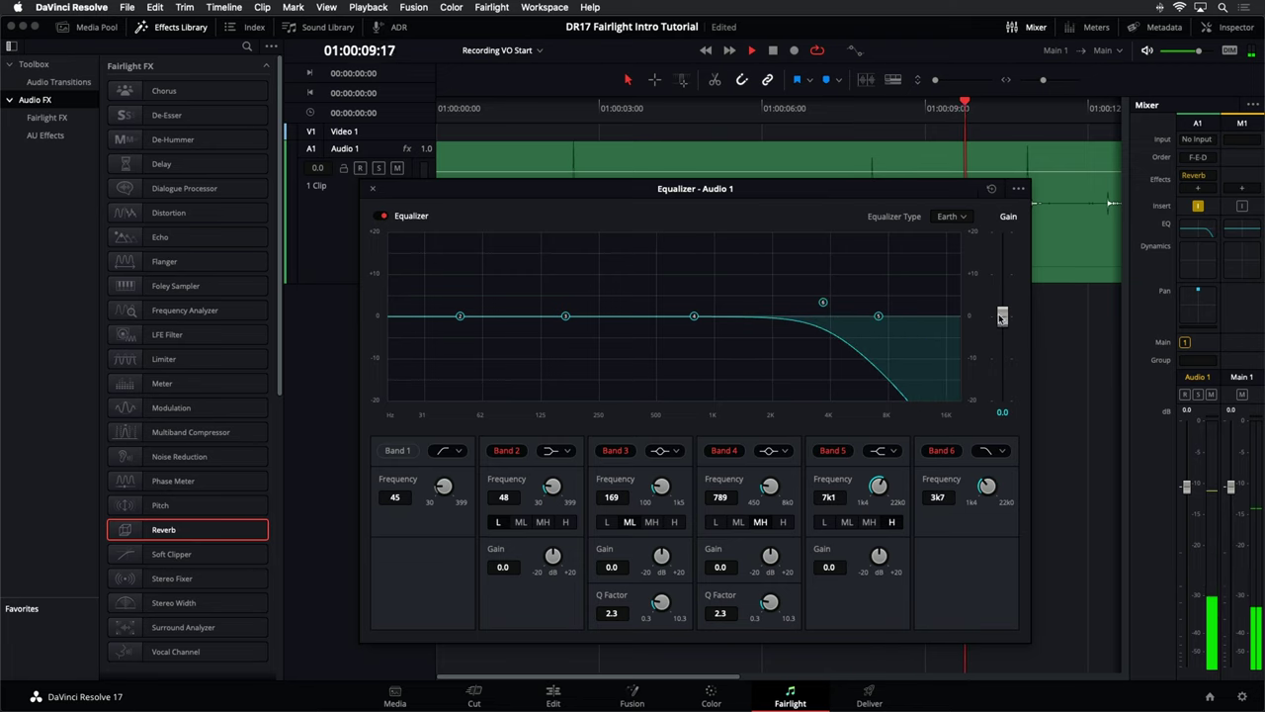
left_click_drag(1002, 316, 1003, 275)
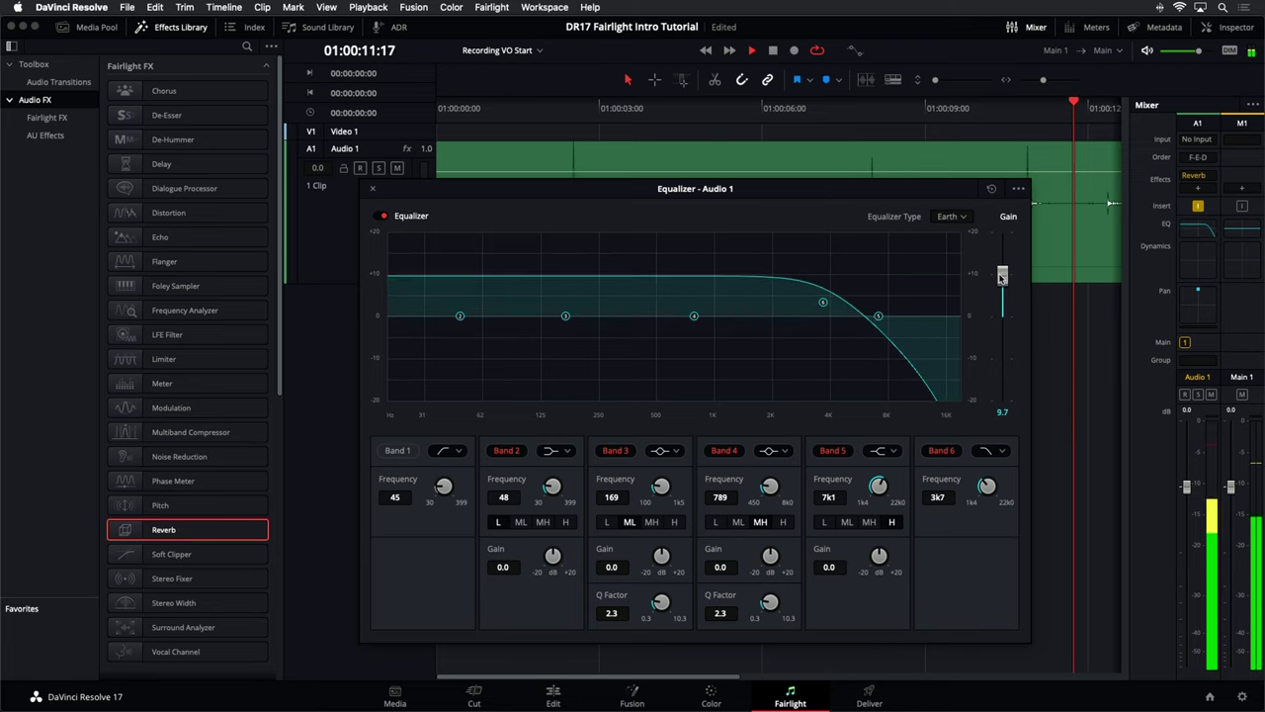
Set Band 5 to 5k5 with +0.5 gain and lower the Band 6 high-cut frequency to 119 Hz while listening
left_click_drag(878, 315, 779, 306)
left_click_drag(751, 302, 596, 273)
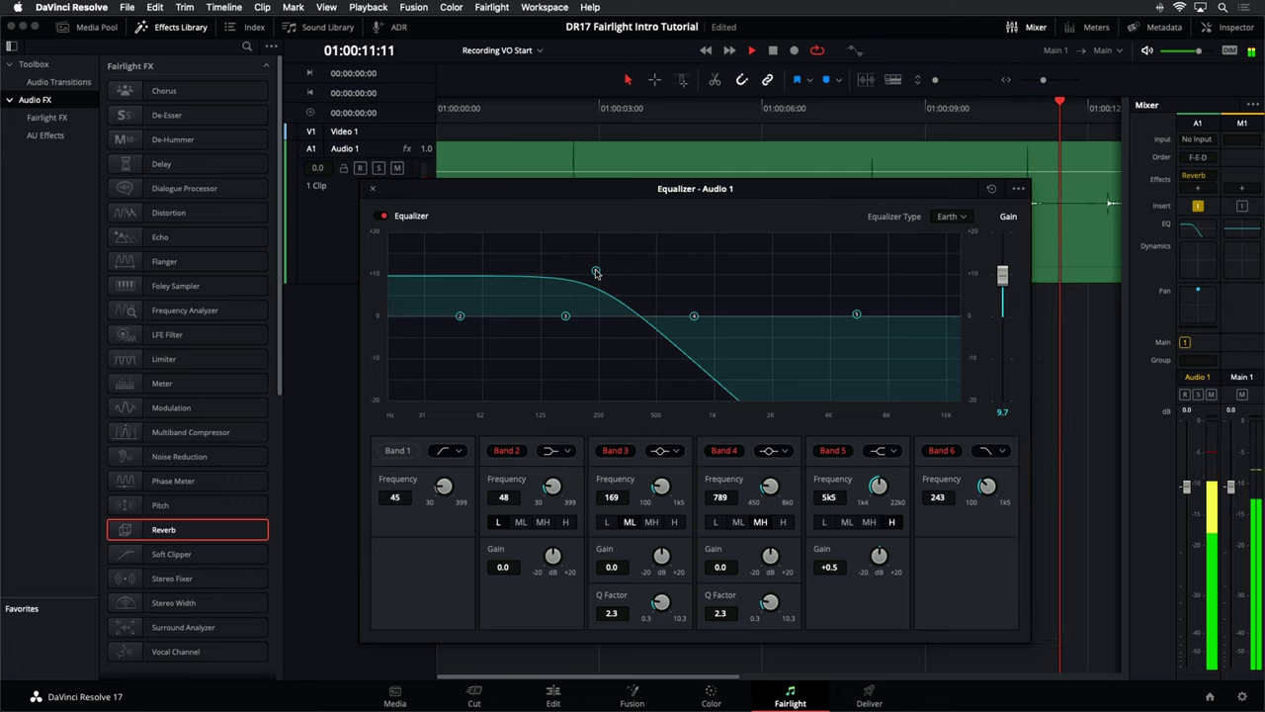
left_click_drag(596, 272, 536, 274)
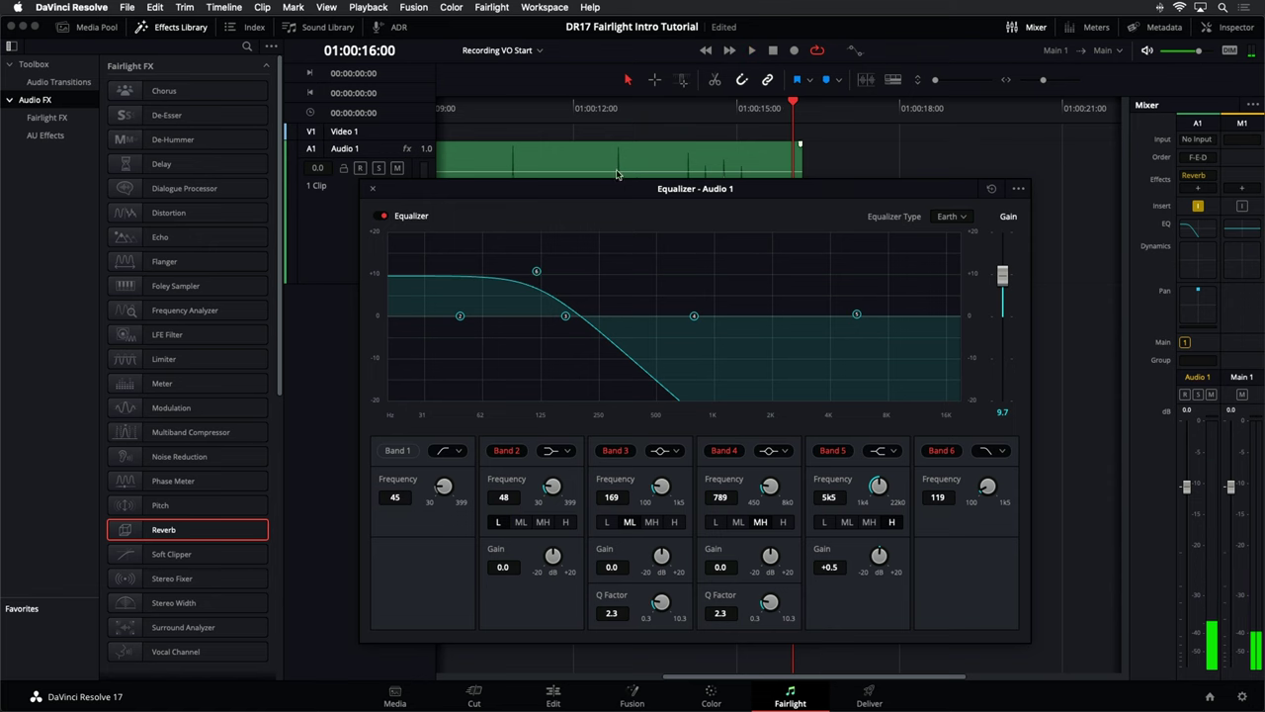
Move the Equalizer window off the clip, load the Cathedral preset in the Audio 1 Reverb and close the Reverb window
left_click_drag(617, 174, 694, 273)
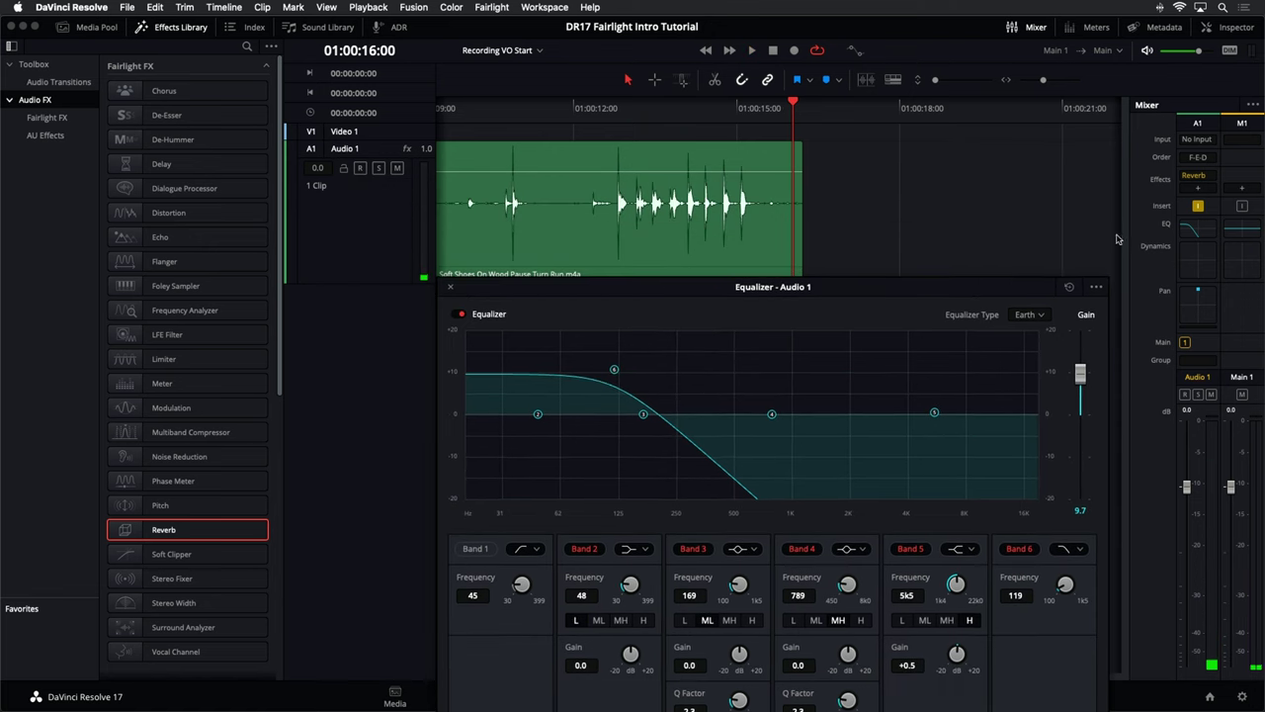
left_click(1201, 176)
left_click(560, 205)
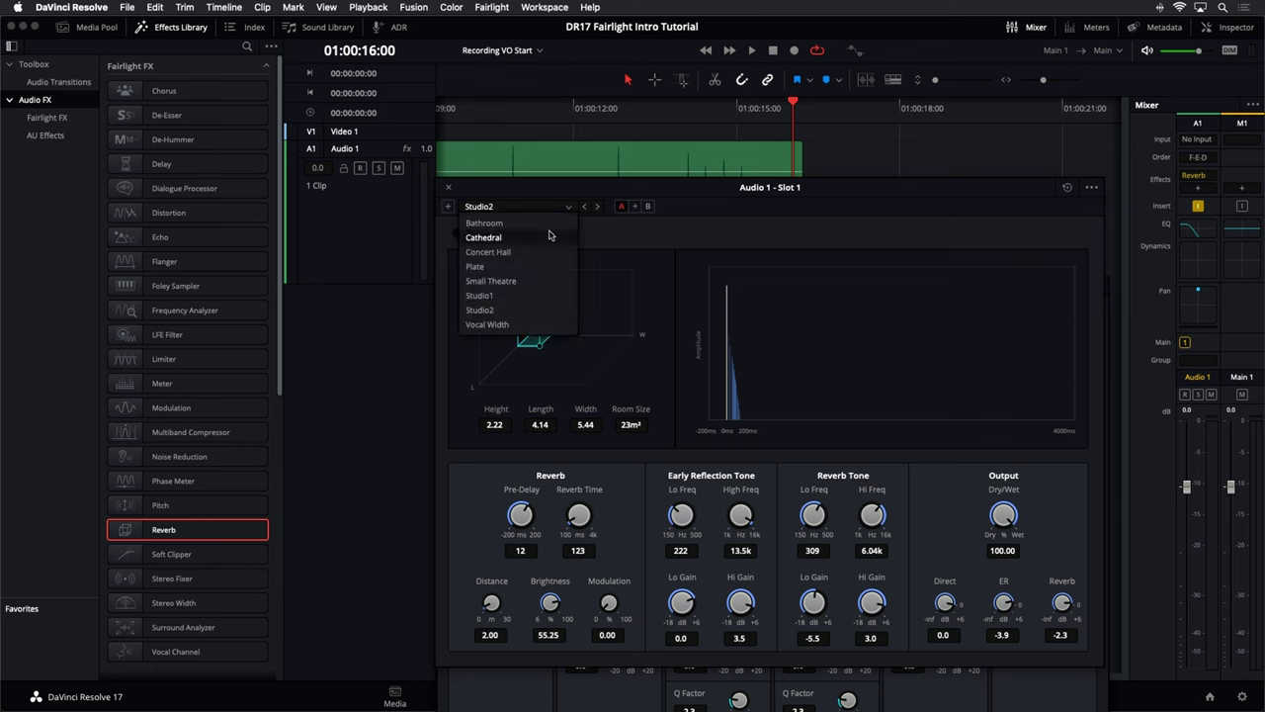
left_click(549, 238)
left_click(449, 187)
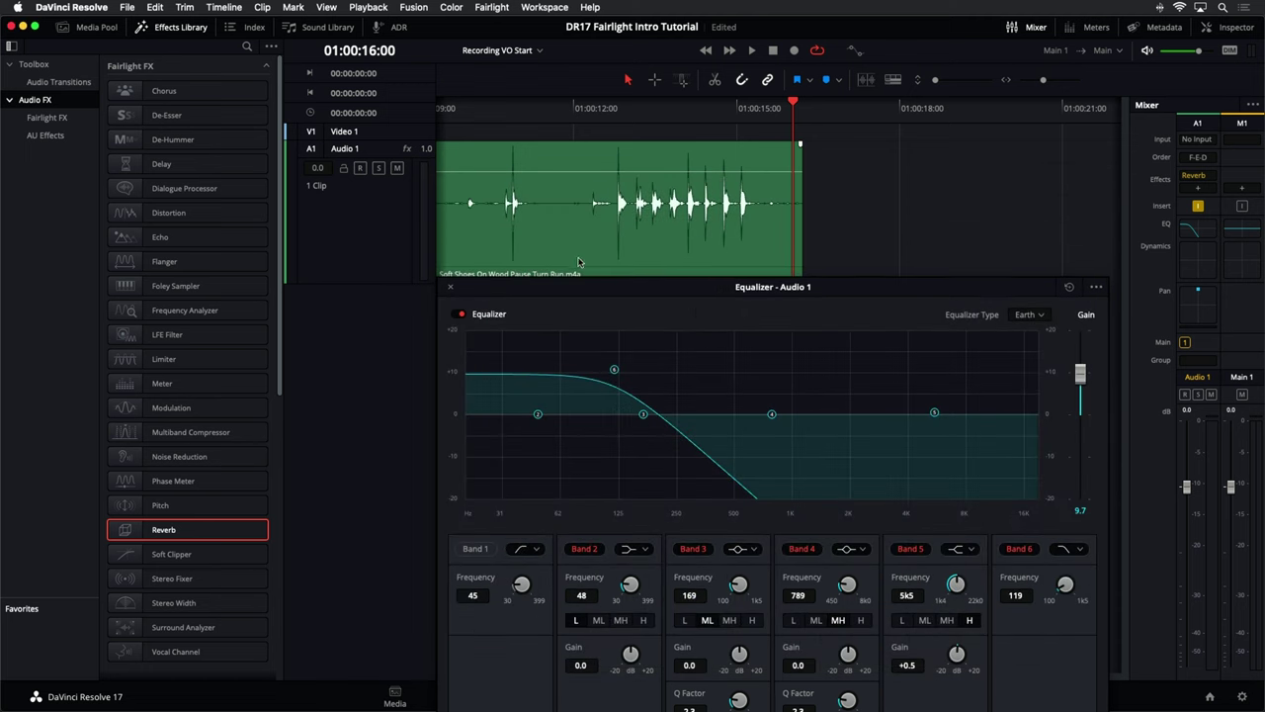
Bring the Equalizer window fully into view, play from the timeline start and raise the Band 6 high-cut frequency to 391 Hz
left_click_drag(727, 288, 708, 246)
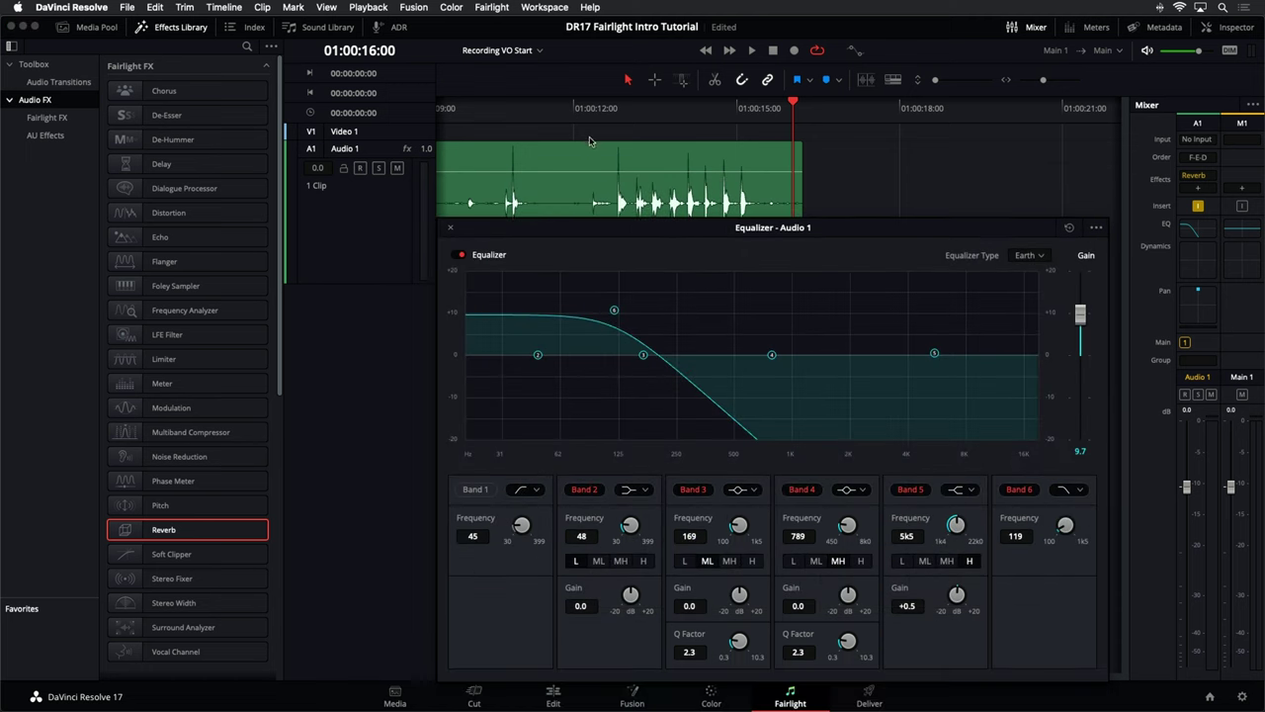
key("Home")
key("space")
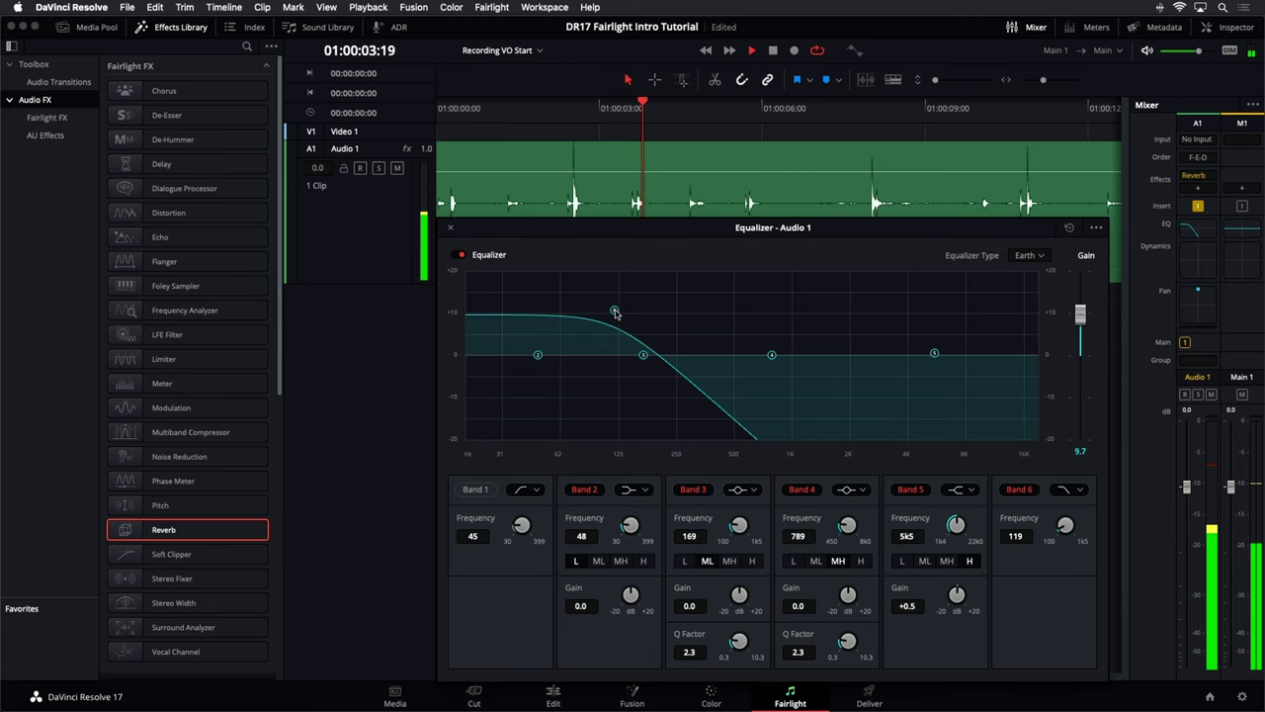
left_click_drag(614, 311, 714, 316)
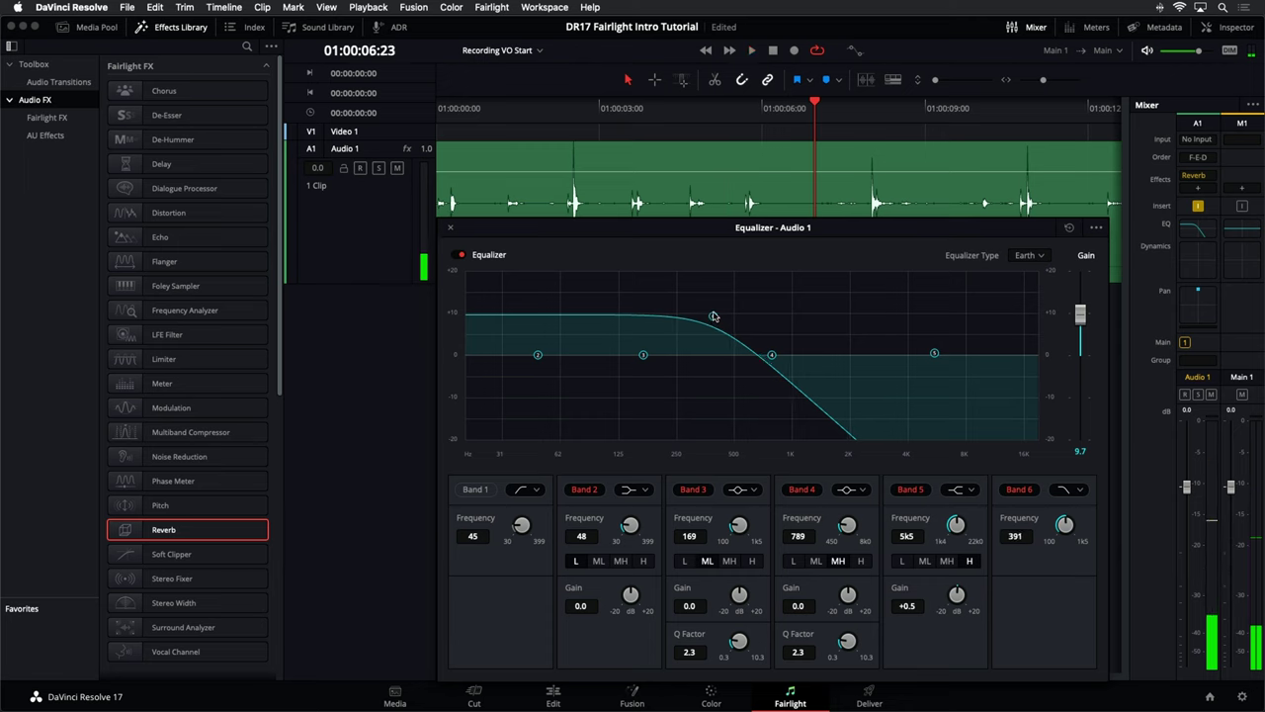